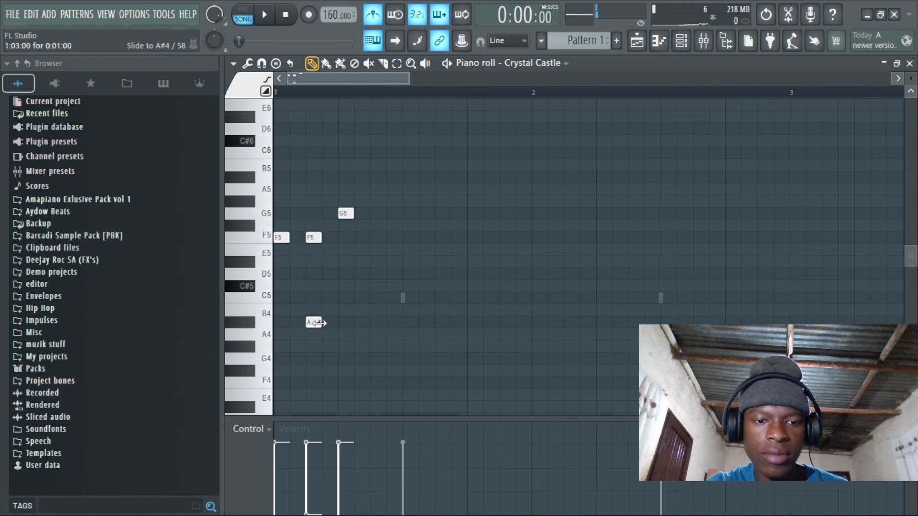
Repeat the D#5 phrase in the second half of bar 1 with a D#4 slide note, and end the first phrase on G#5
{"action": "scroll", "coordinate": [320, 148], "scroll_direction": "up", "scroll_amount": 5}
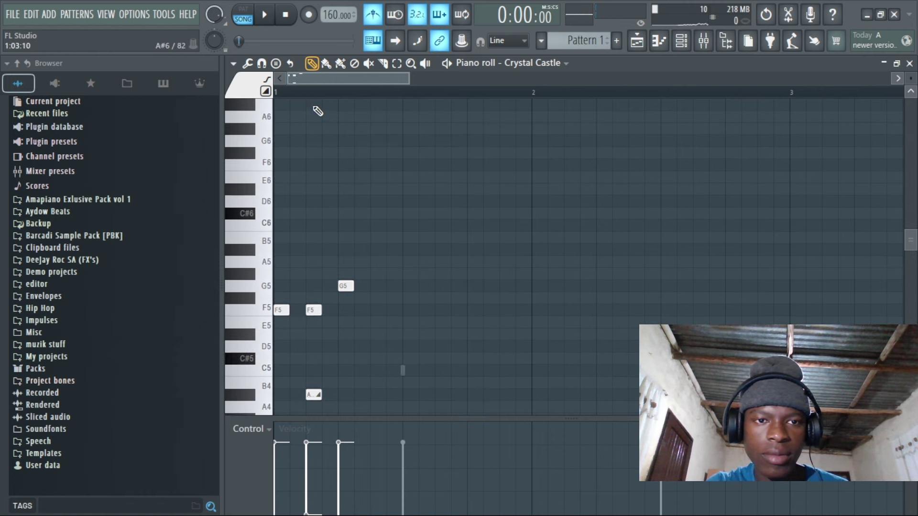
{"action": "scroll", "coordinate": [311, 105], "scroll_direction": "up", "scroll_amount": 3, "text": "ctrl"}
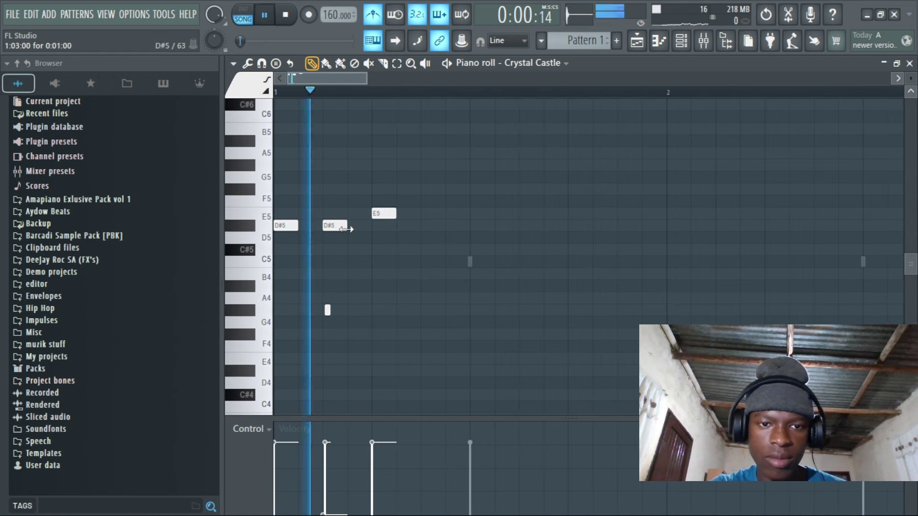
{"action": "left_click_drag", "start_coordinate": [447, 228], "coordinate": [471, 228]}
{"action": "left_click", "coordinate": [521, 359]}
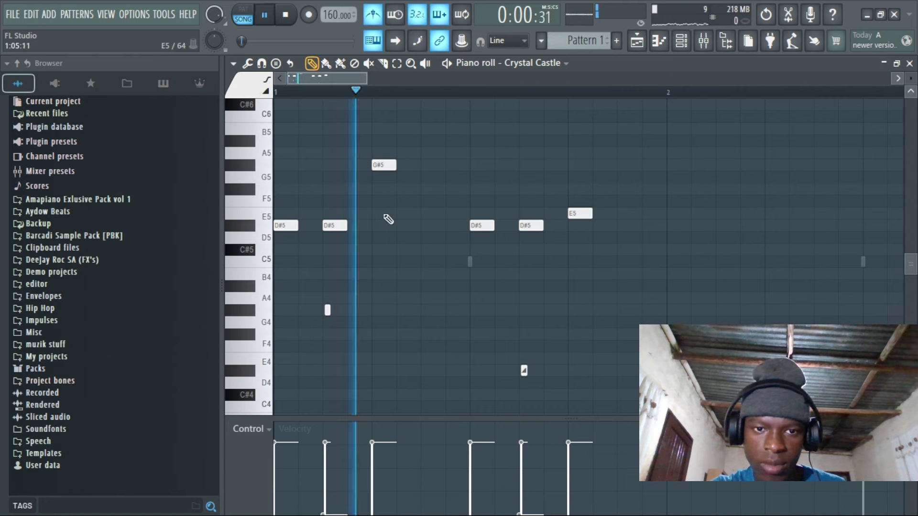
Extend the Crystal Castle melody through bar 8 with the second phrase ending on G#5, and transpose it down two semitones
{"action": "left_click", "coordinate": [522, 310]}
{"action": "key", "text": "space"}
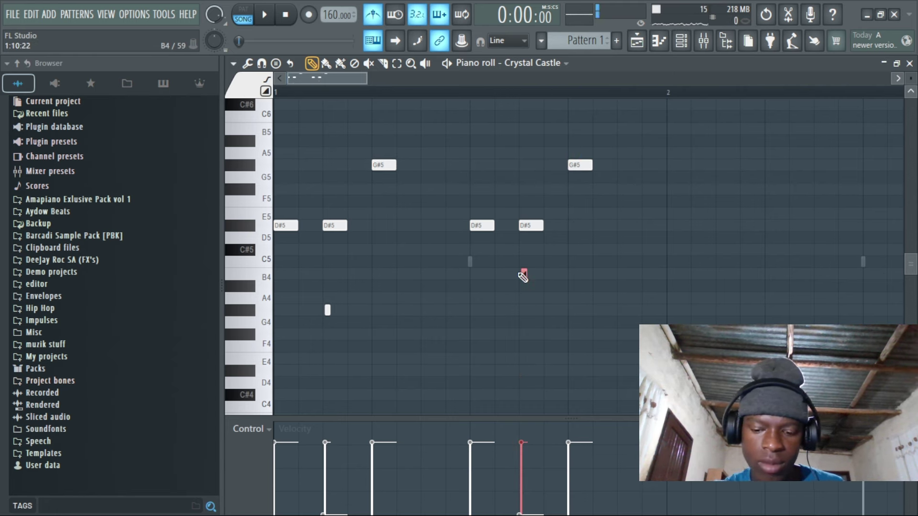
{"action": "left_click", "coordinate": [621, 310]}
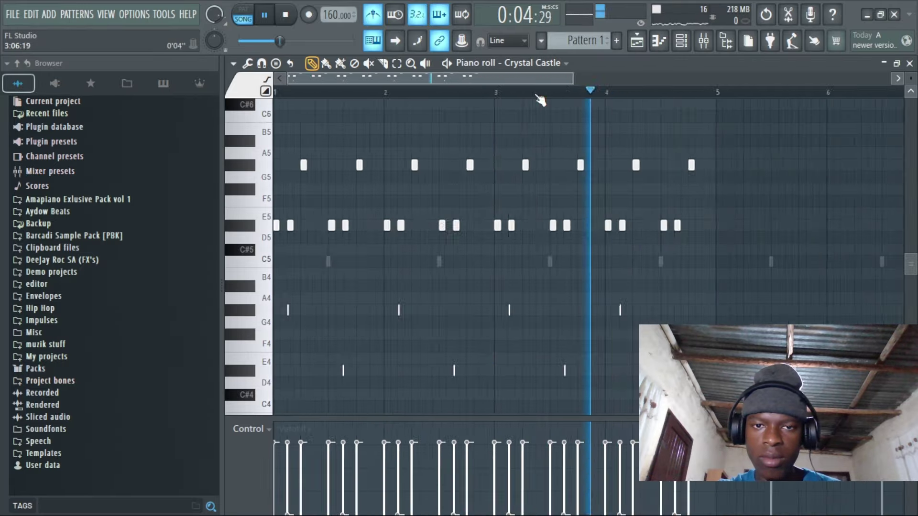
{"action": "key", "text": "space"}
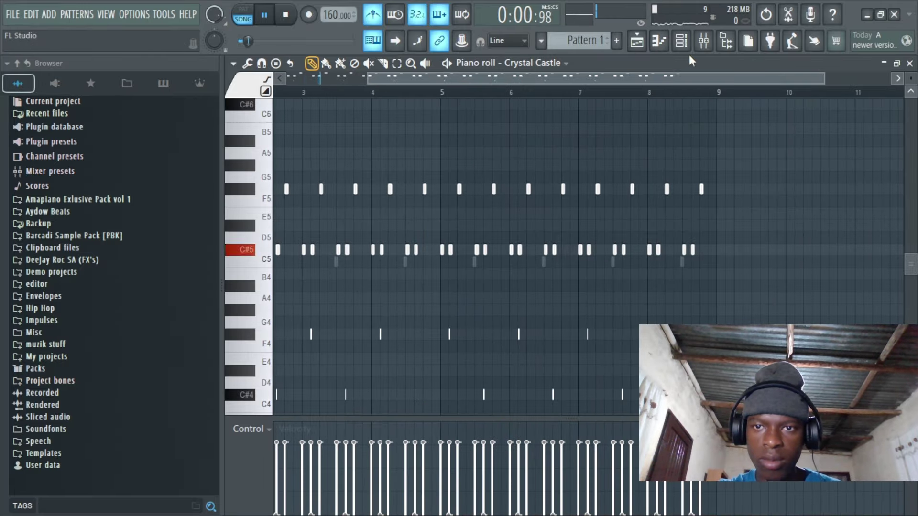
Clone the Crystal Castle channel and load the Cutting Slide preset from the Olbaid Compendium pack in the copy
{"action": "key", "text": "F6"}
{"action": "right_click", "coordinate": [337, 116]}
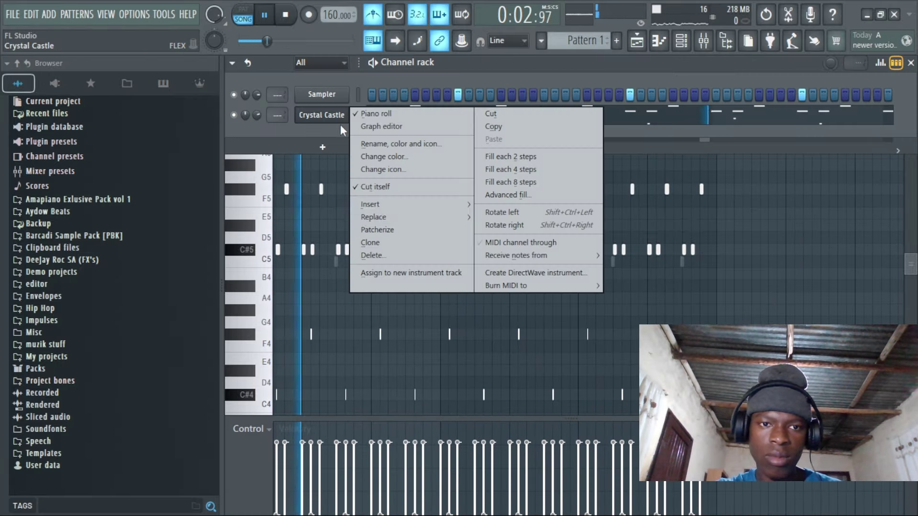
{"action": "left_click", "coordinate": [379, 243]}
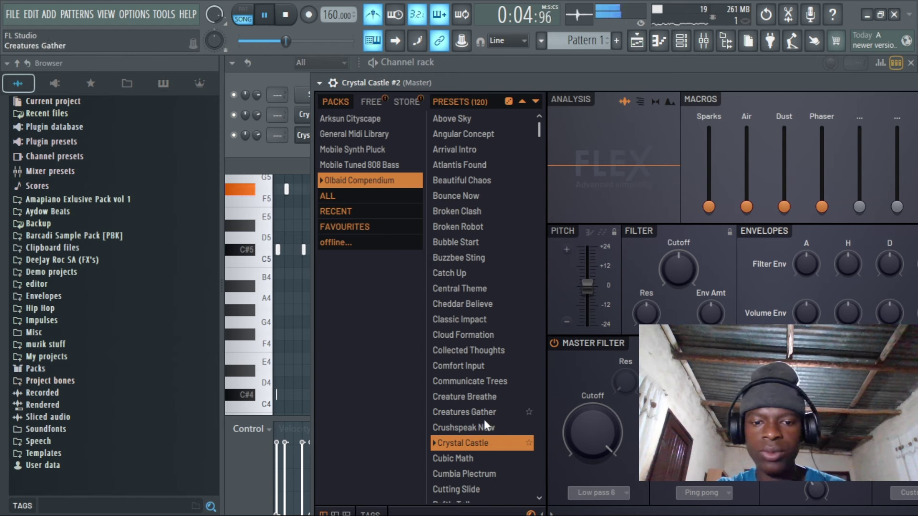
{"action": "scroll", "coordinate": [479, 359], "scroll_direction": "down", "scroll_amount": 4}
{"action": "key", "text": "space"}
{"action": "left_click", "coordinate": [463, 297]}
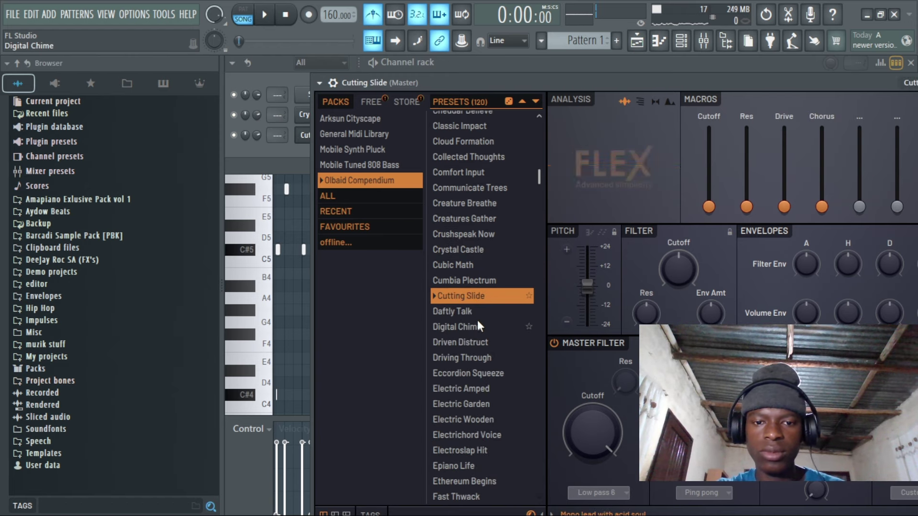
Open the piano roll for Cutting Slide and draw a four-step C#5 note at the start of bar 1
{"action": "left_click_drag", "start_coordinate": [256, 134], "coordinate": [257, 144]}
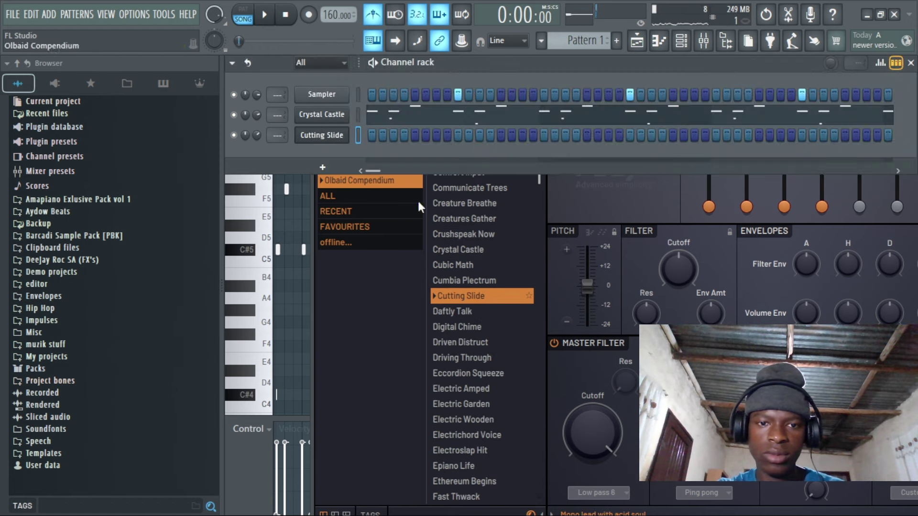
{"action": "key", "text": "F9"}
{"action": "left_click", "coordinate": [659, 42]}
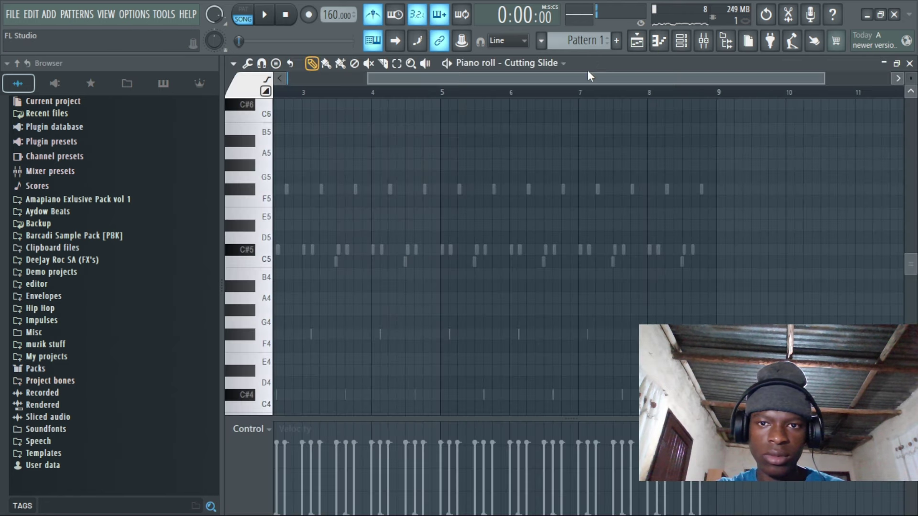
{"action": "left_click_drag", "start_coordinate": [588, 74], "coordinate": [166, 120]}
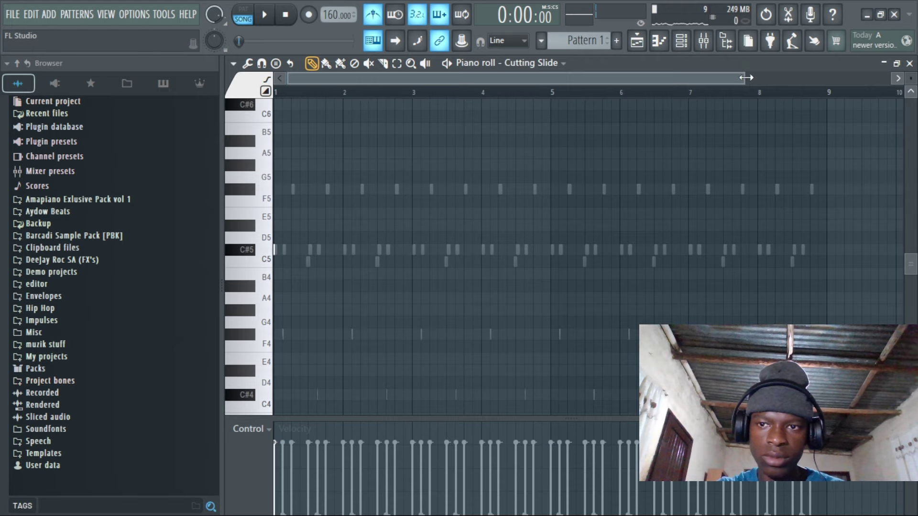
{"action": "left_click_drag", "start_coordinate": [747, 77], "coordinate": [375, 152]}
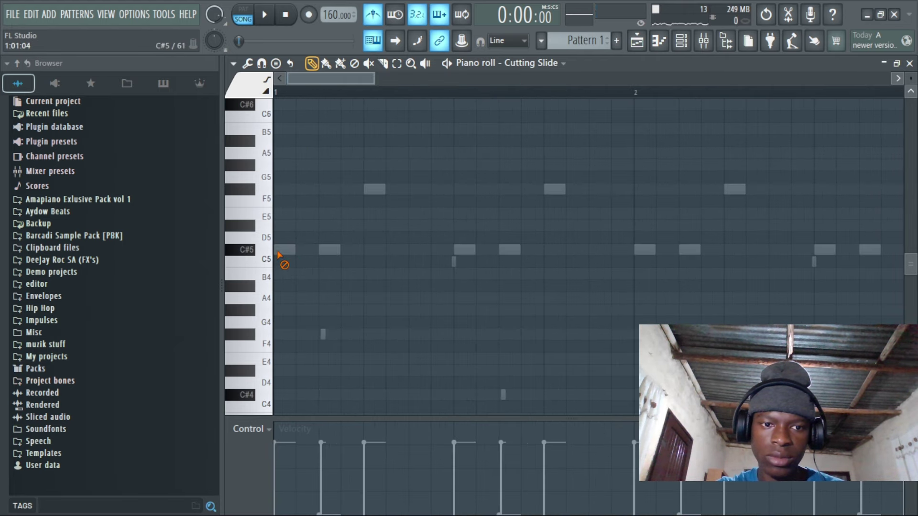
{"action": "left_click", "coordinate": [290, 251]}
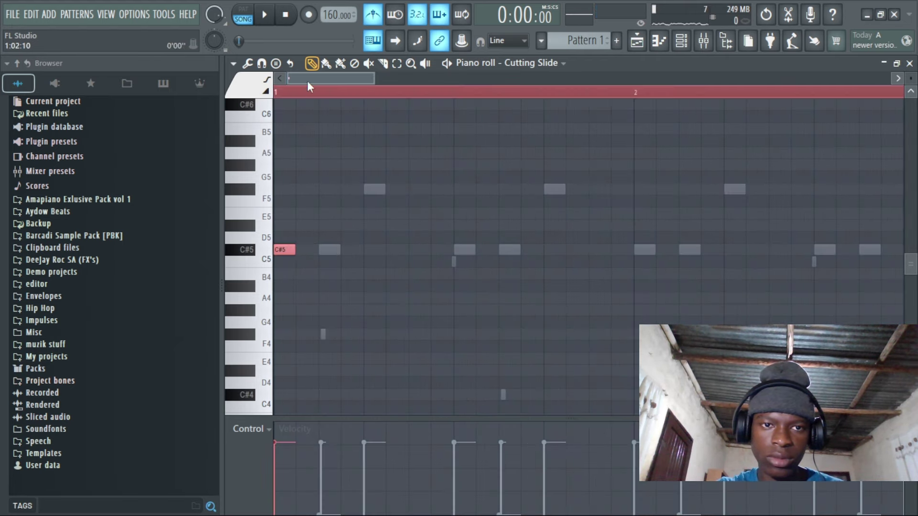
{"action": "scroll", "coordinate": [310, 91], "scroll_direction": "up", "scroll_amount": 4}
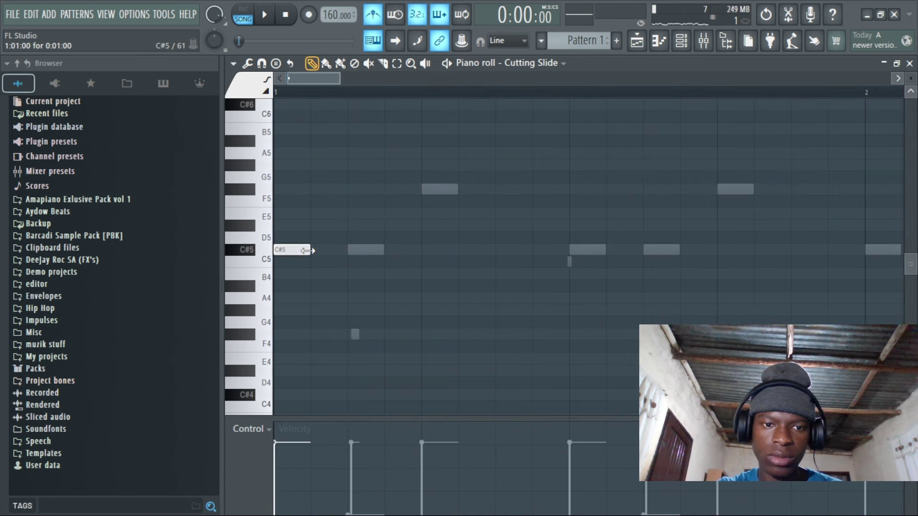
{"action": "left_click_drag", "start_coordinate": [413, 236], "coordinate": [411, 239]}
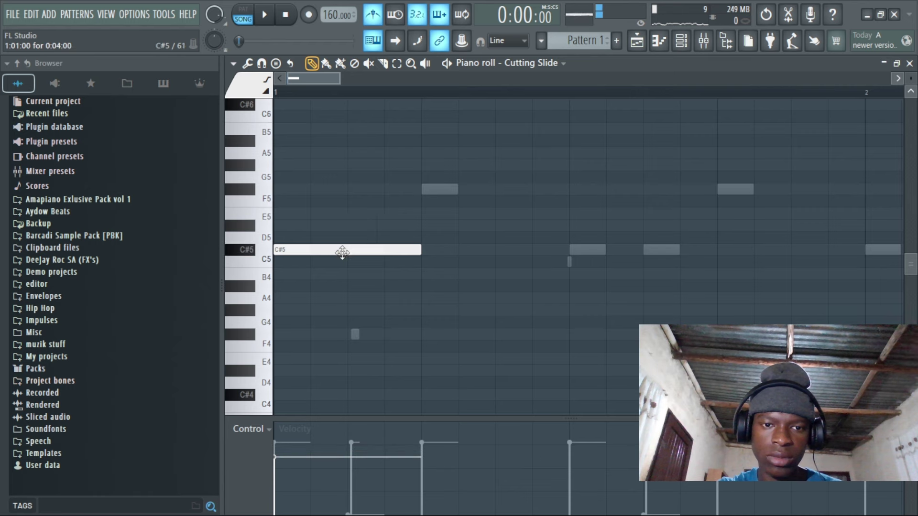
Move the C#5 note up to F#5, and add four-step notes at F#4 on the bar's start and C#5 on its third step
{"action": "left_click_drag", "start_coordinate": [342, 252], "coordinate": [329, 187]}
{"action": "key", "text": "space"}
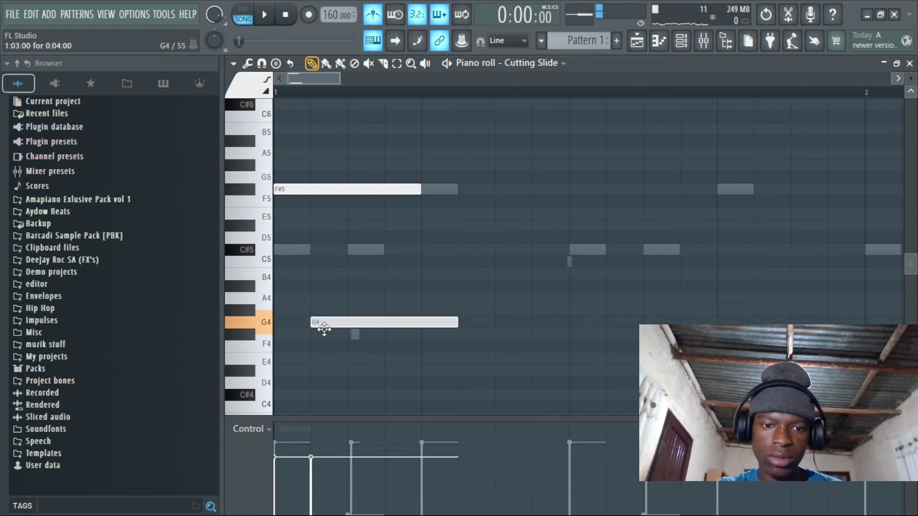
{"action": "left_click_drag", "start_coordinate": [324, 329], "coordinate": [288, 334]}
{"action": "key", "text": "space"}
{"action": "left_click_drag", "start_coordinate": [278, 249], "coordinate": [352, 251]}
{"action": "key", "text": "space"}
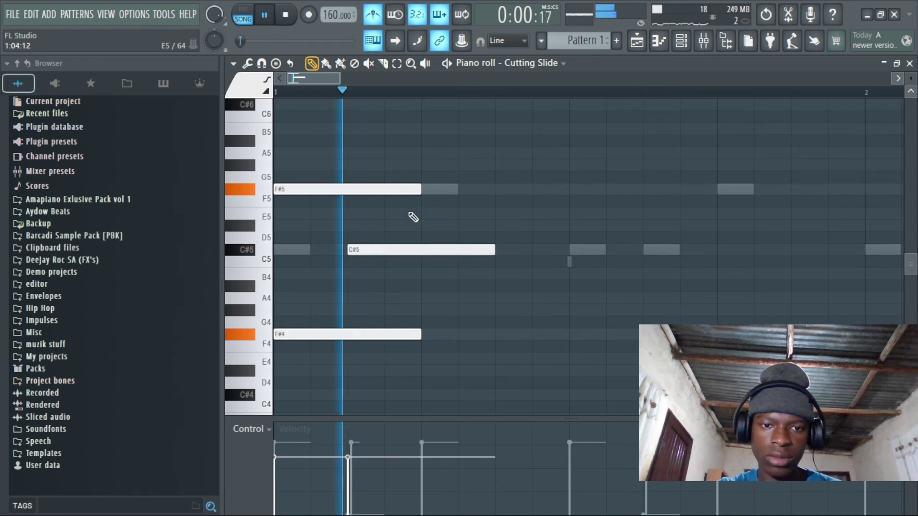
Delete the F#5 note, extend the C#5 note to the middle of bar 1, and audition the result
{"action": "right_click", "coordinate": [356, 187]}
{"action": "left_click_drag", "start_coordinate": [495, 250], "coordinate": [569, 250]}
{"action": "key", "text": "space"}
{"action": "key", "text": "space"}
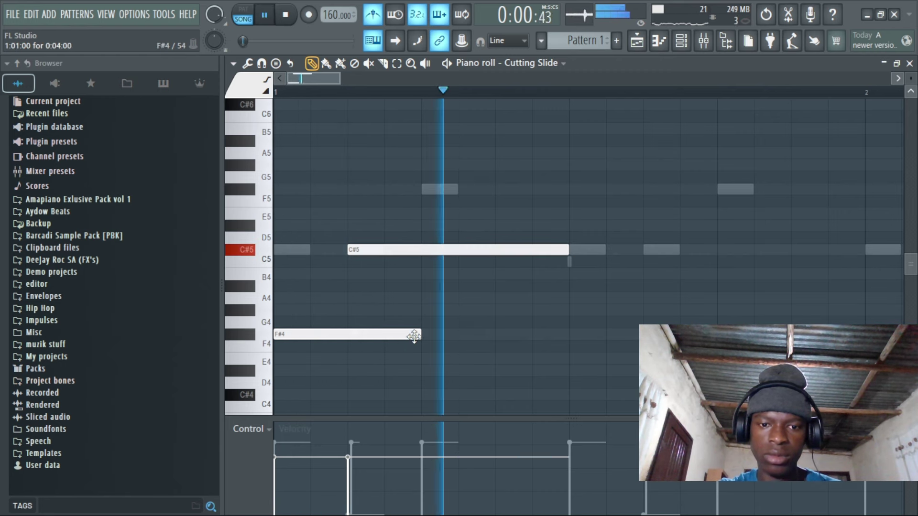
{"action": "key", "text": "space"}
{"action": "key", "text": "space"}
{"action": "key", "text": "space"}
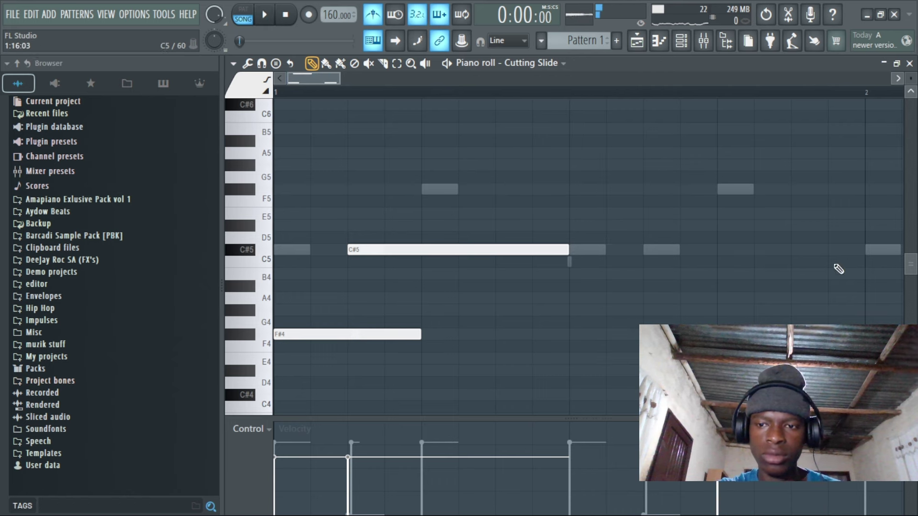
Add an F#4 note on step 13 and a C#5 note on step 15 of bar 1, extending the C#5 to bar 3
{"action": "left_click_drag", "start_coordinate": [844, 254], "coordinate": [787, 254]}
{"action": "key", "text": "space"}
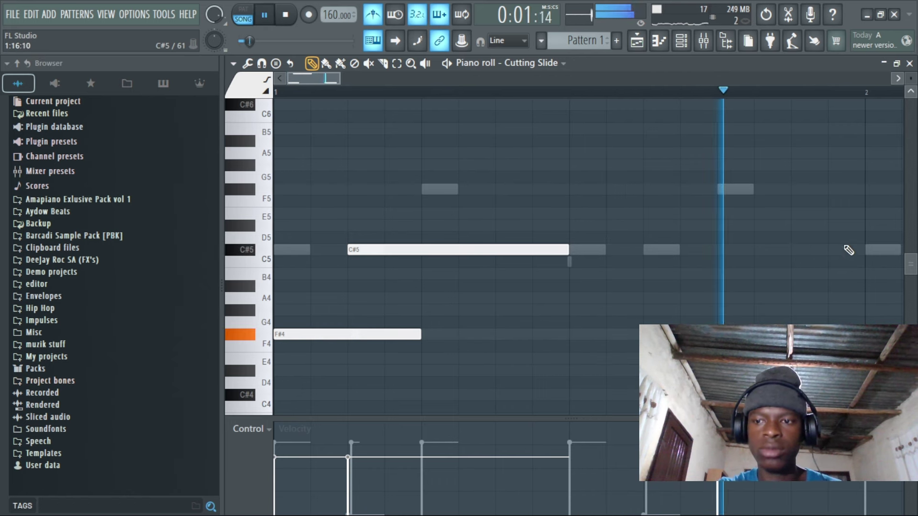
{"action": "scroll", "coordinate": [731, 96], "scroll_direction": "down", "scroll_amount": 5}
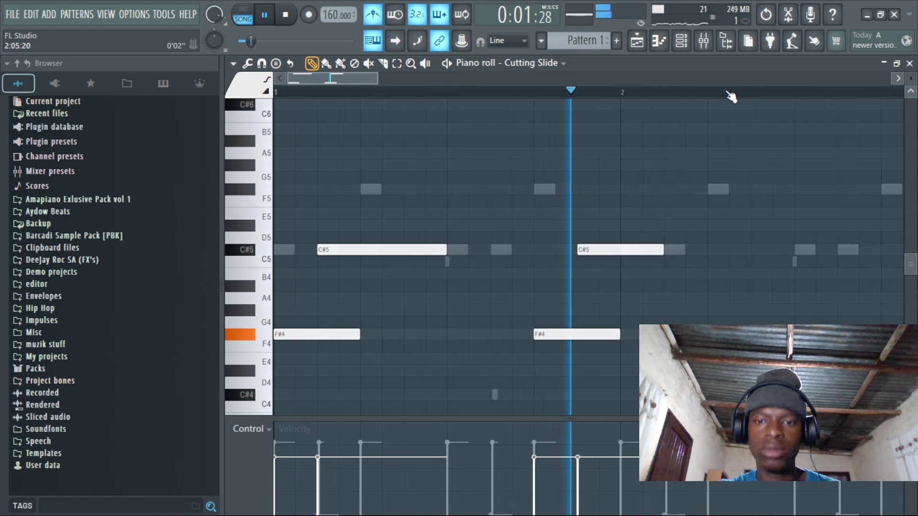
{"action": "scroll", "coordinate": [732, 95], "scroll_direction": "down", "scroll_amount": 2}
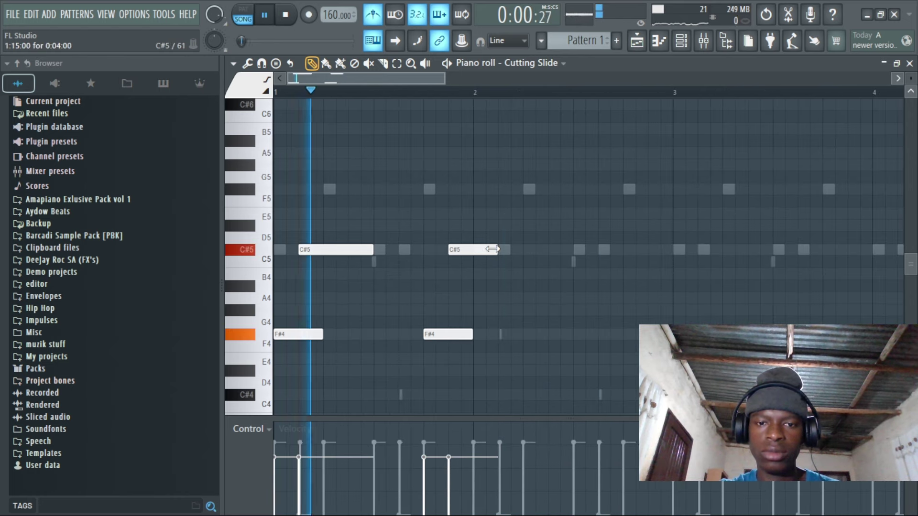
{"action": "left_click_drag", "start_coordinate": [492, 249], "coordinate": [671, 250]}
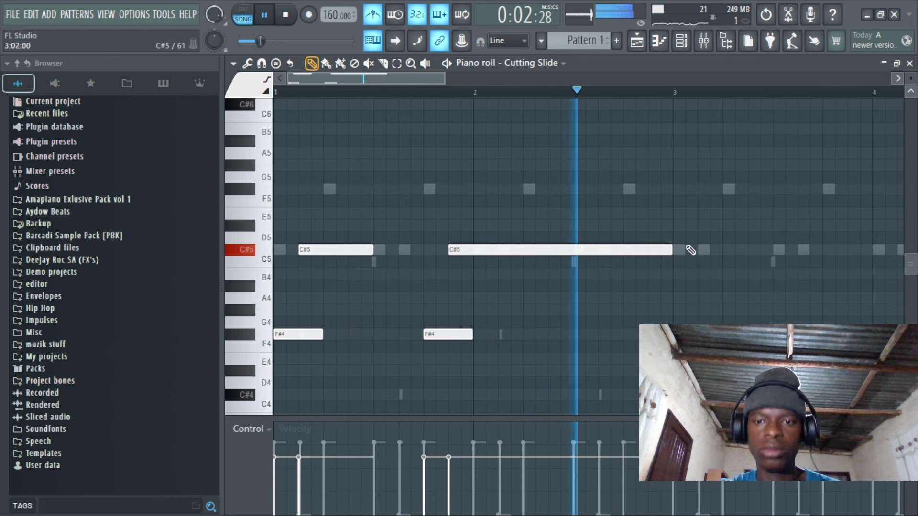
{"action": "key", "text": "space"}
Turn on slide mode and place a one-step D5 slide note on step 13 of bar 2, above the long C#5
{"action": "left_click", "coordinate": [657, 226]}
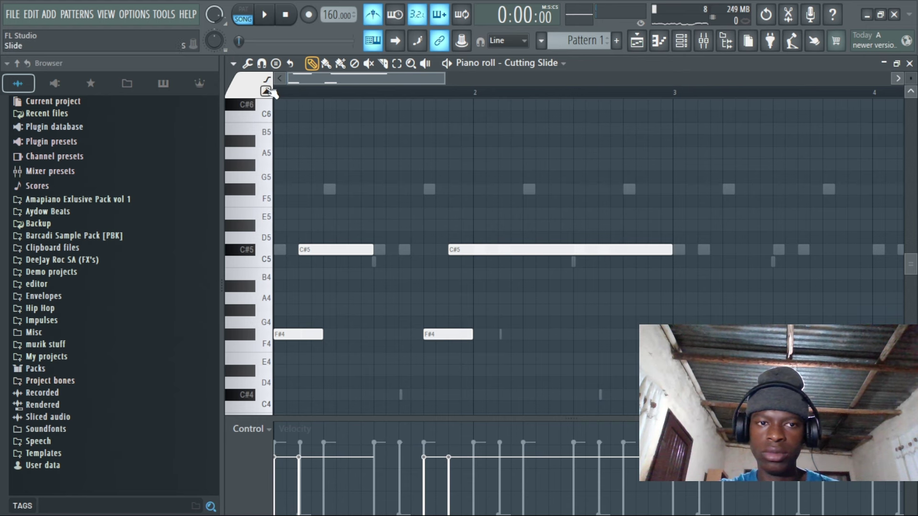
{"action": "key", "text": "space"}
{"action": "left_click_drag", "start_coordinate": [671, 238], "coordinate": [629, 237]}
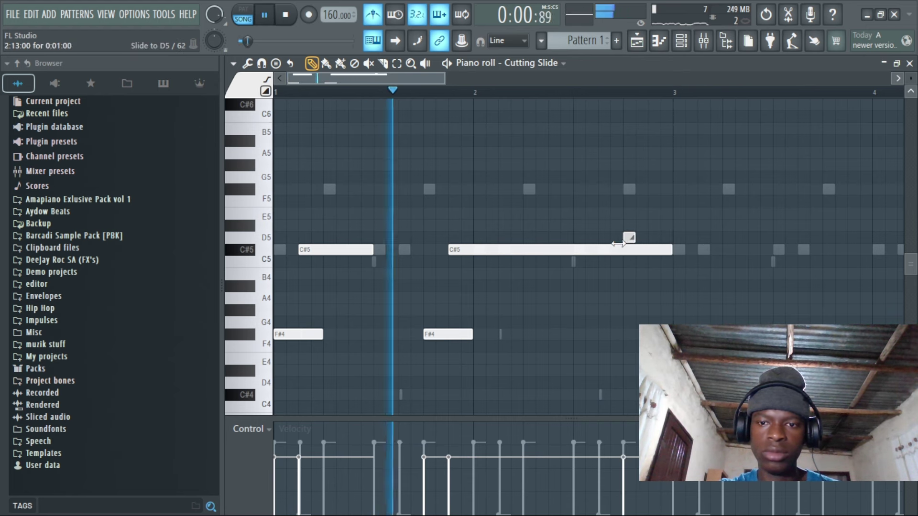
Duplicate the two-bar Cutting Slide phrase into bars 3 and 4, replacing the copy's D5 slide with a C#4 slide note
{"action": "key", "text": "ctrl+b"}
{"action": "scroll", "coordinate": [543, 129], "scroll_direction": "down", "scroll_amount": 2}
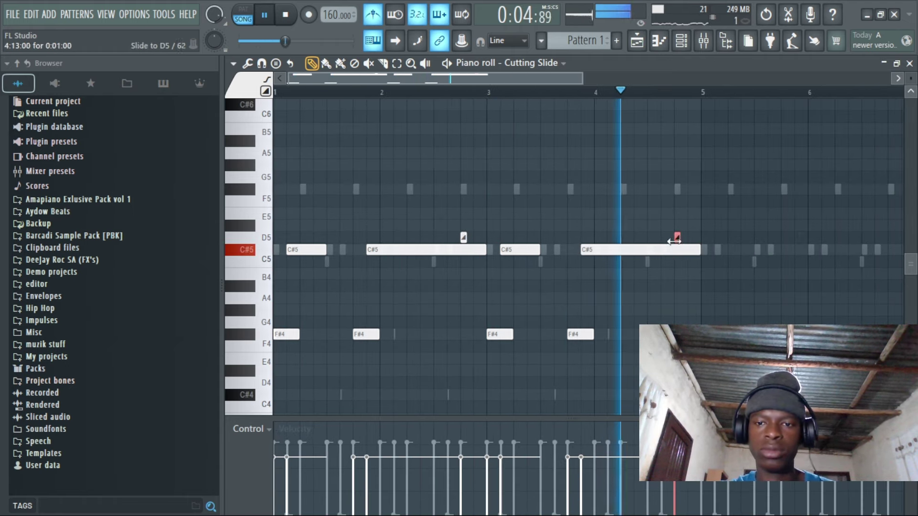
{"action": "right_click", "coordinate": [677, 237]}
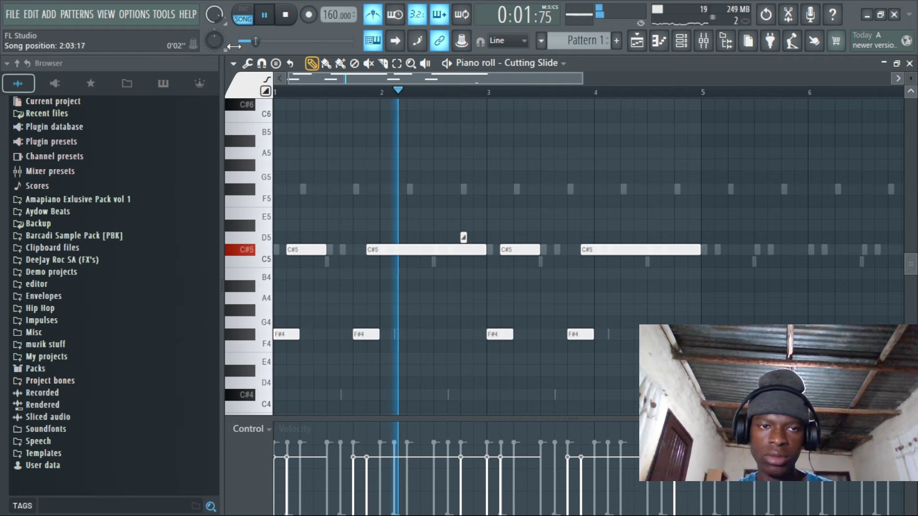
{"action": "scroll", "coordinate": [638, 99], "scroll_direction": "down", "scroll_amount": 2}
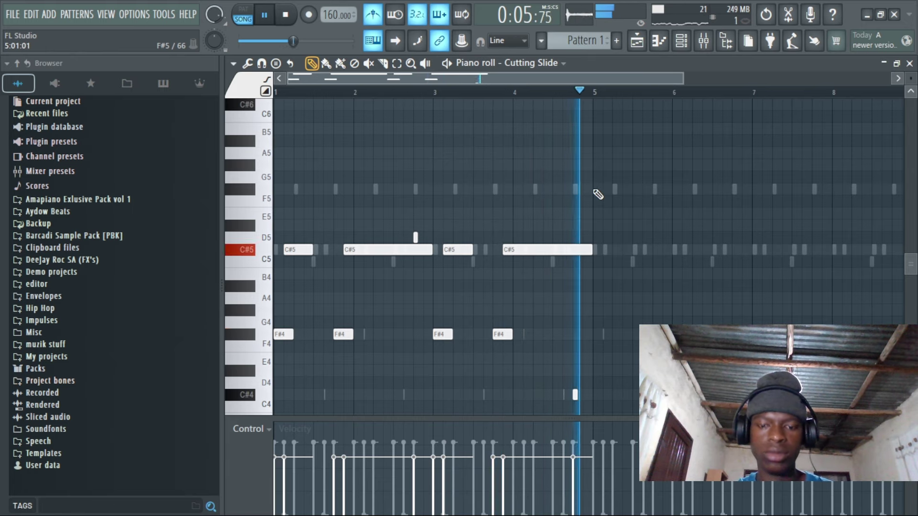
Duplicate the four-bar Cutting Slide part through bar 8, move both C#4 slide notes up to B4, and audition the change
{"action": "key", "text": "ctrl+b"}
{"action": "key", "text": "space"}
{"action": "left_click", "coordinate": [265, 403]}
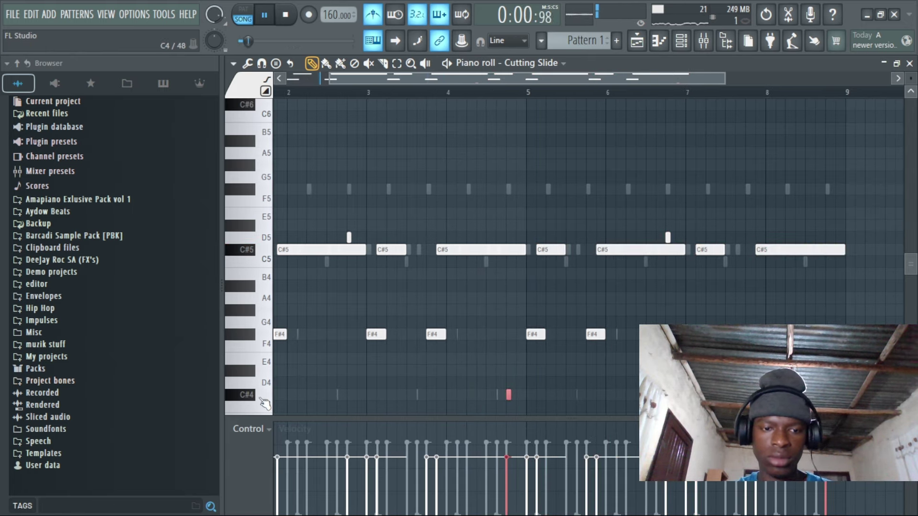
{"action": "key", "text": "ctrl+Up"}
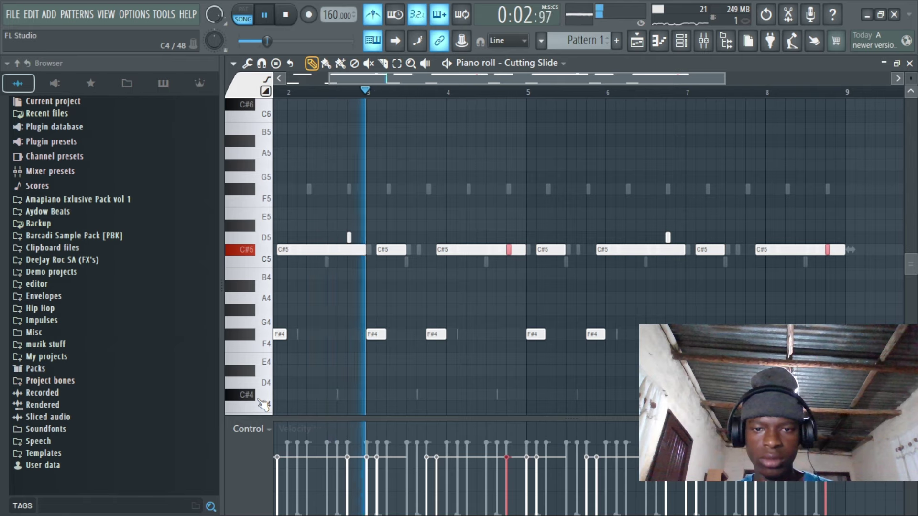
{"action": "key", "text": "shift+Down"}
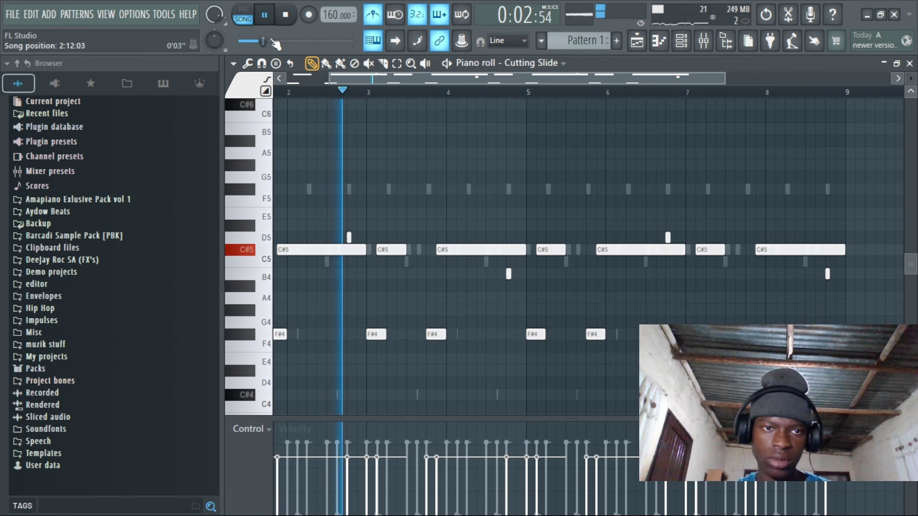
{"action": "left_click_drag", "start_coordinate": [247, 41], "coordinate": [306, 42]}
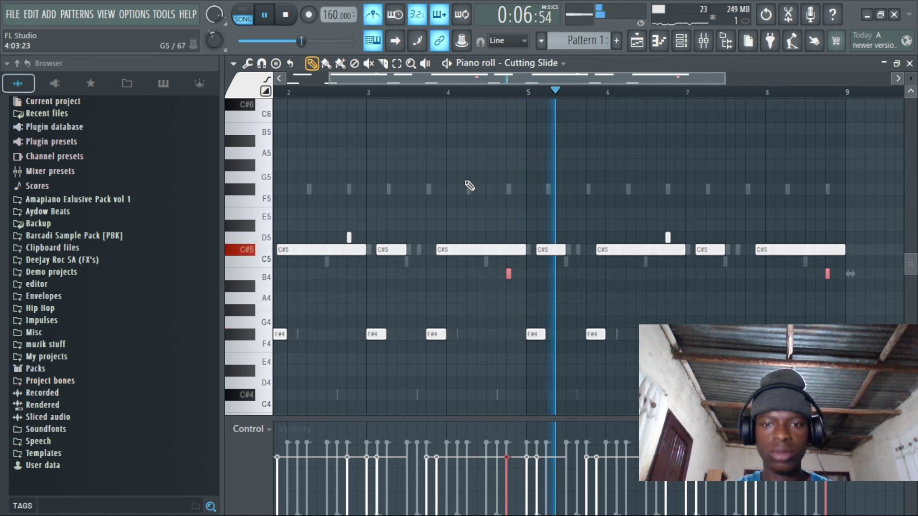
Clone the Cutting Slide channel in the channel rack
{"action": "key", "text": "F6"}
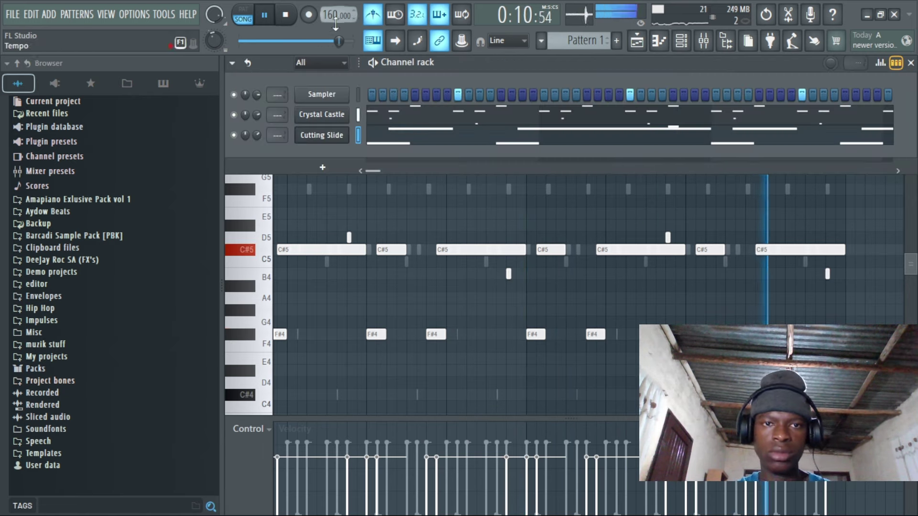
{"action": "right_click", "coordinate": [324, 139]}
{"action": "left_click", "coordinate": [377, 254]}
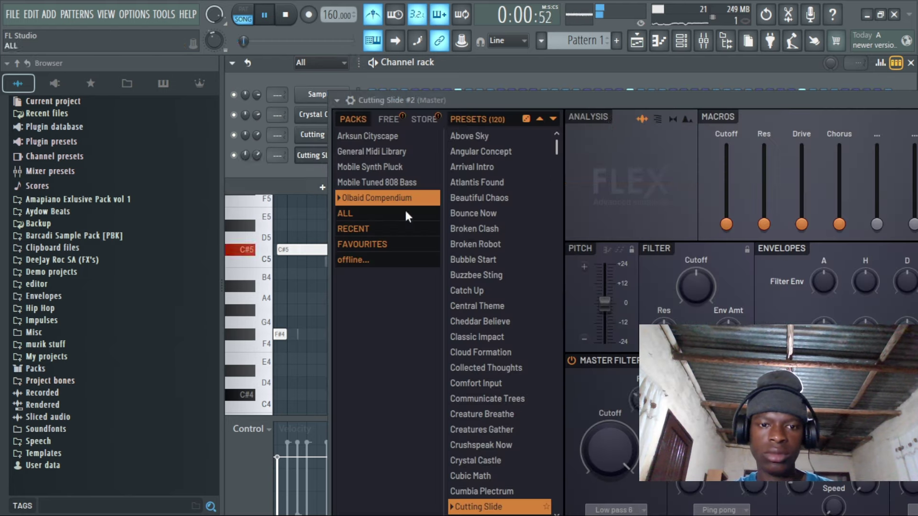
Audition the presets following Cutting Slide in the Olbaid Compendium pack and load Electric Wooden on the cloned channel
{"action": "scroll", "coordinate": [500, 350], "scroll_direction": "down", "scroll_amount": 4}
{"action": "left_click", "coordinate": [480, 330]}
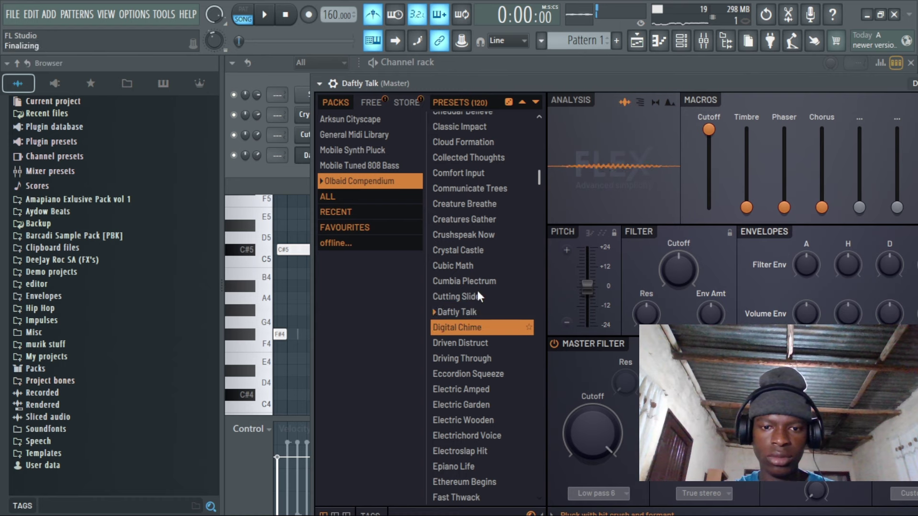
{"action": "key", "text": "Down"}
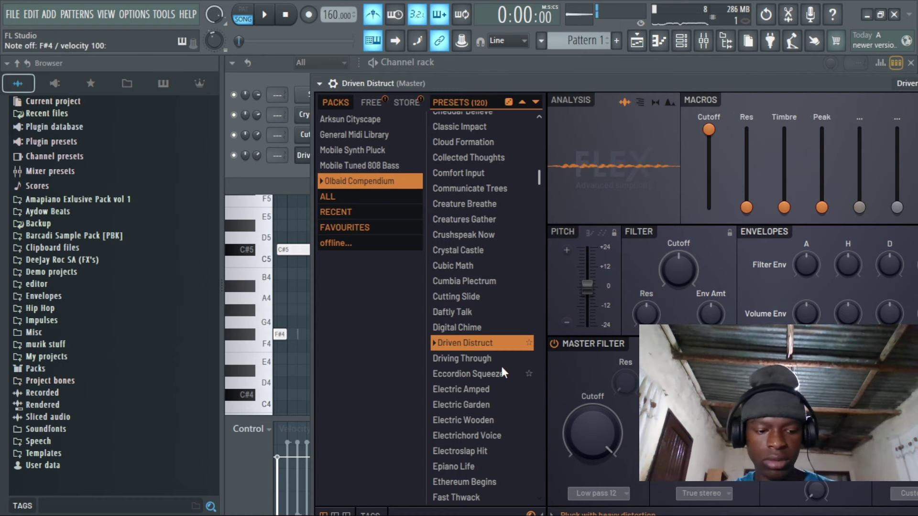
{"action": "key", "text": "Down"}
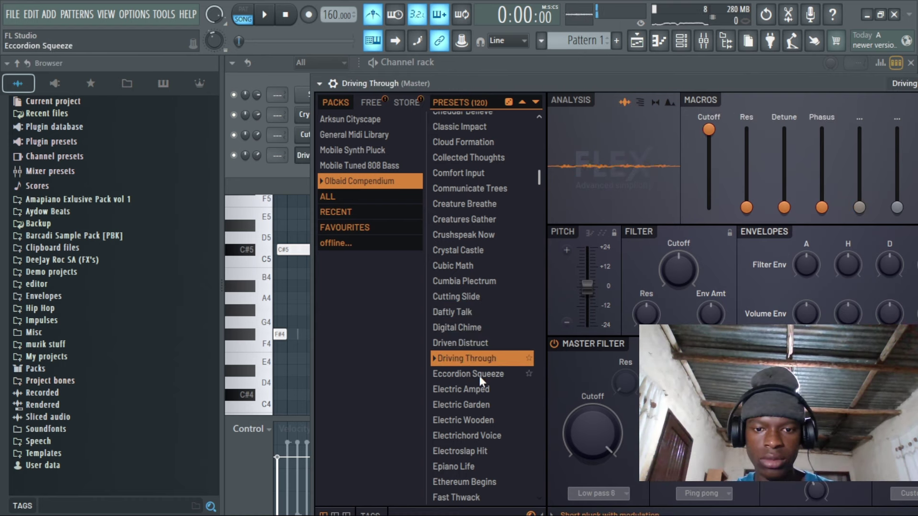
{"action": "left_click", "coordinate": [477, 392]}
{"action": "left_click", "coordinate": [476, 407]}
{"action": "left_click", "coordinate": [471, 421]}
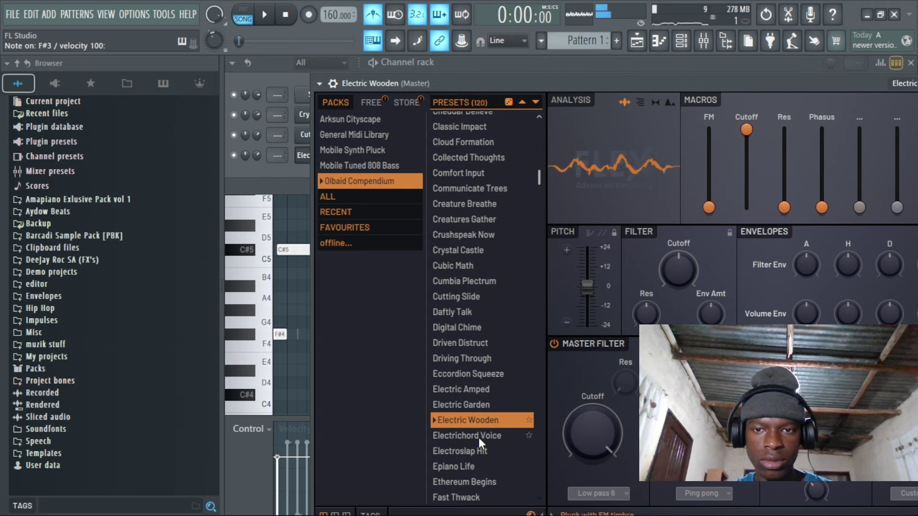
Enter four 12-step F#3 notes in Electric Wooden's piano roll, two back to back from bar 1 and two from bar 3
{"action": "left_click", "coordinate": [660, 43]}
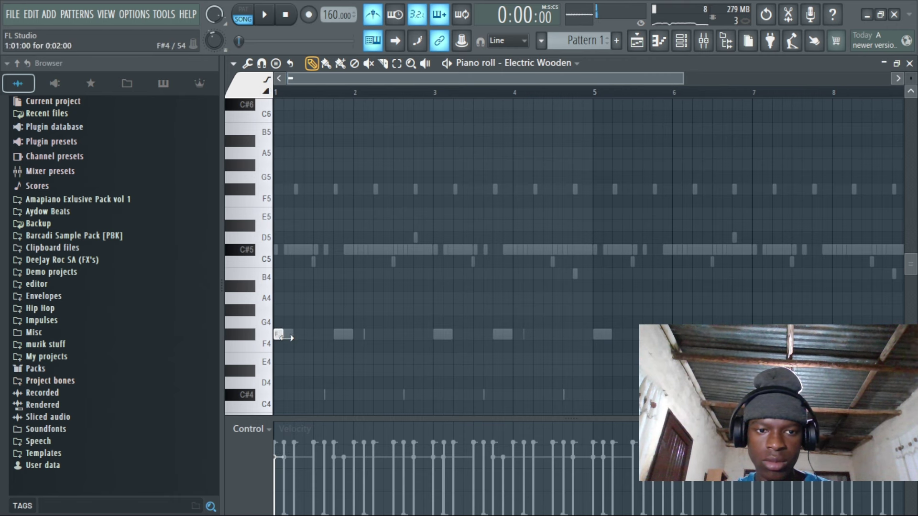
{"action": "scroll", "coordinate": [288, 354], "scroll_direction": "down", "scroll_amount": 5}
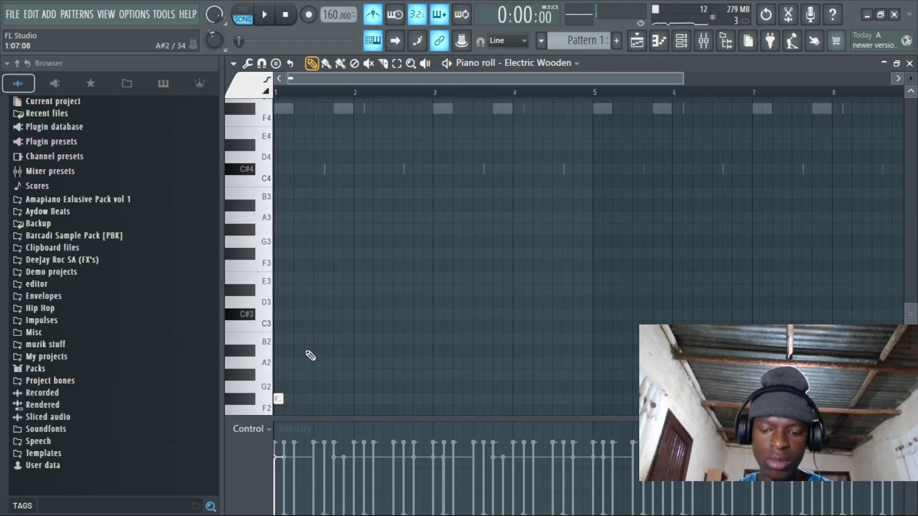
{"action": "key", "text": "space"}
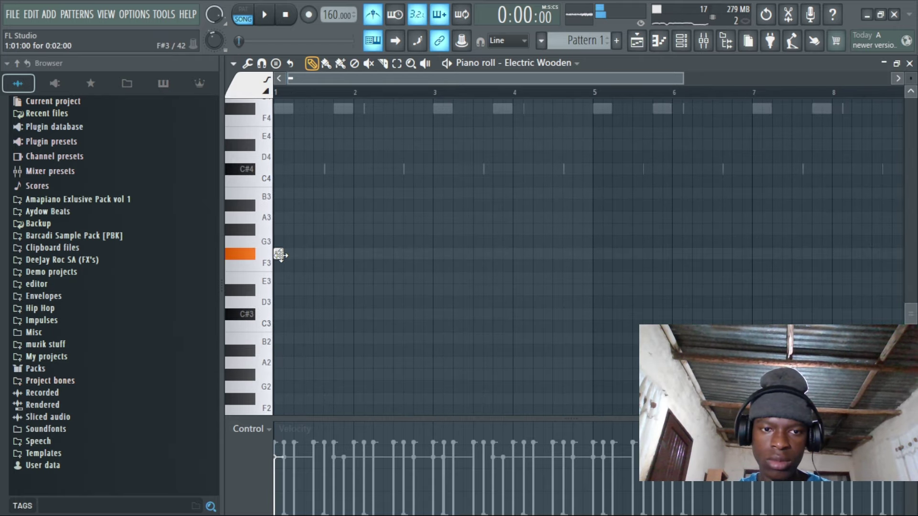
{"action": "key", "text": "space"}
{"action": "left_click_drag", "start_coordinate": [281, 255], "coordinate": [335, 249]}
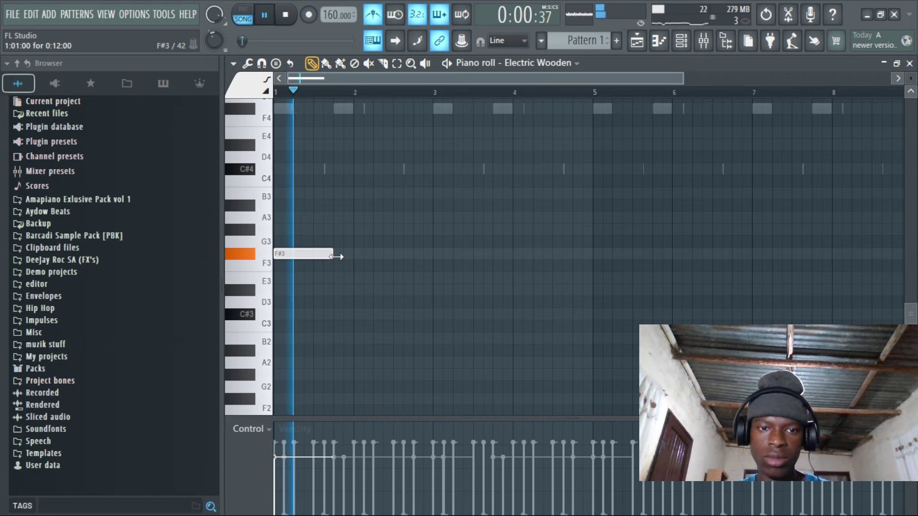
{"action": "left_click", "coordinate": [335, 254]}
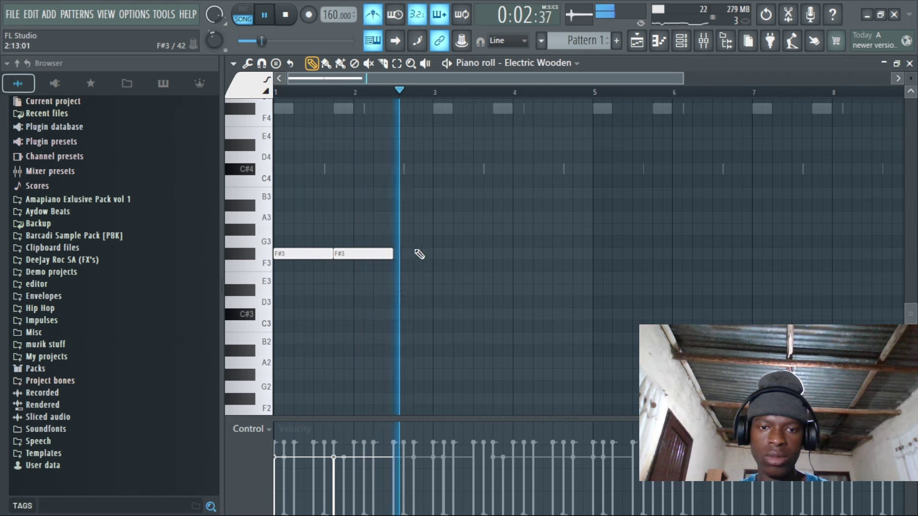
{"action": "left_click", "coordinate": [433, 254]}
{"action": "left_click", "coordinate": [496, 254]}
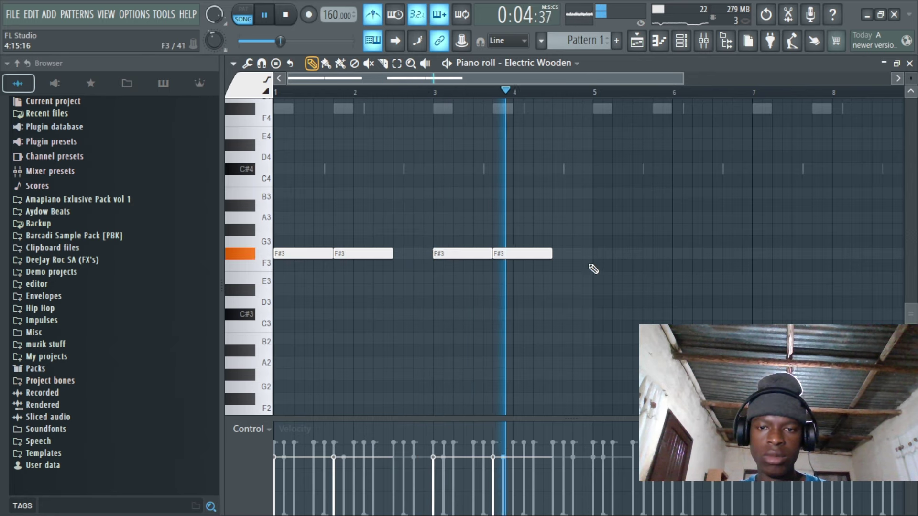
Duplicate the four F#3 notes and align the copy to start at bar 5
{"action": "key", "text": "ctrl+a"}
{"action": "key", "text": "ctrl+b"}
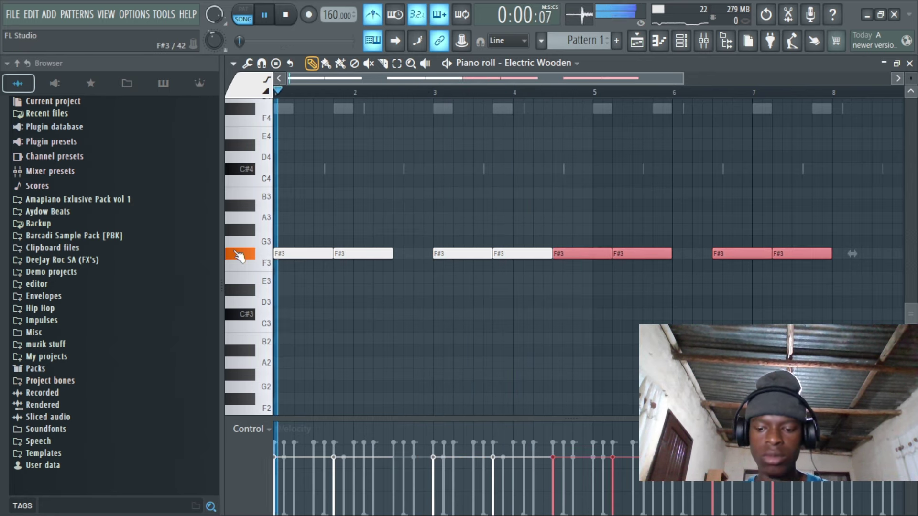
{"action": "left_click_drag", "start_coordinate": [574, 254], "coordinate": [614, 254]}
{"action": "left_click", "coordinate": [642, 115]}
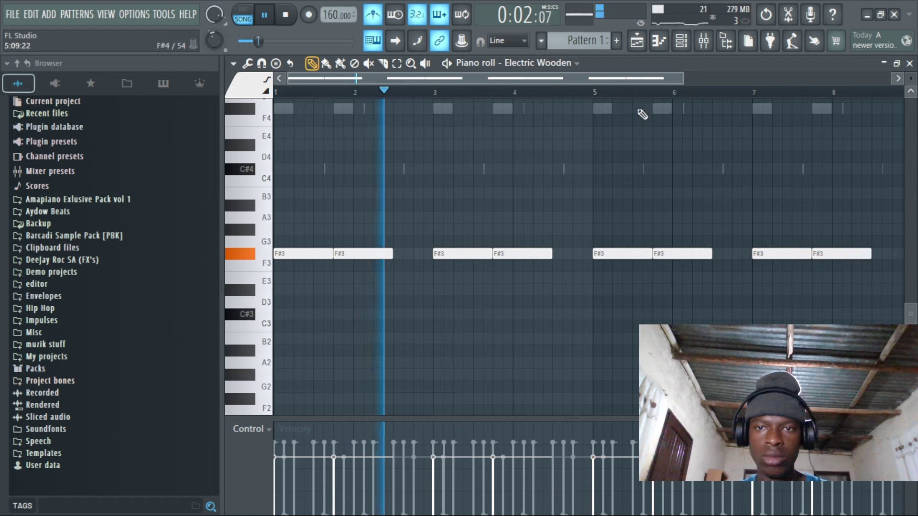
Clone the Electric Wooden channel, audition other Olbaid Compendium presets on the clone, and load Ethereum Begins
{"action": "left_click", "coordinate": [682, 40]}
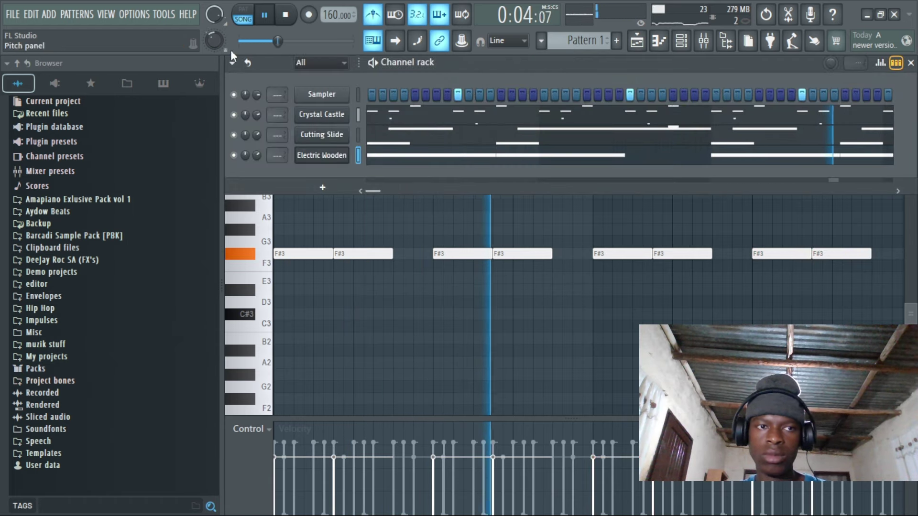
{"action": "right_click", "coordinate": [347, 152]}
{"action": "left_click", "coordinate": [439, 285]}
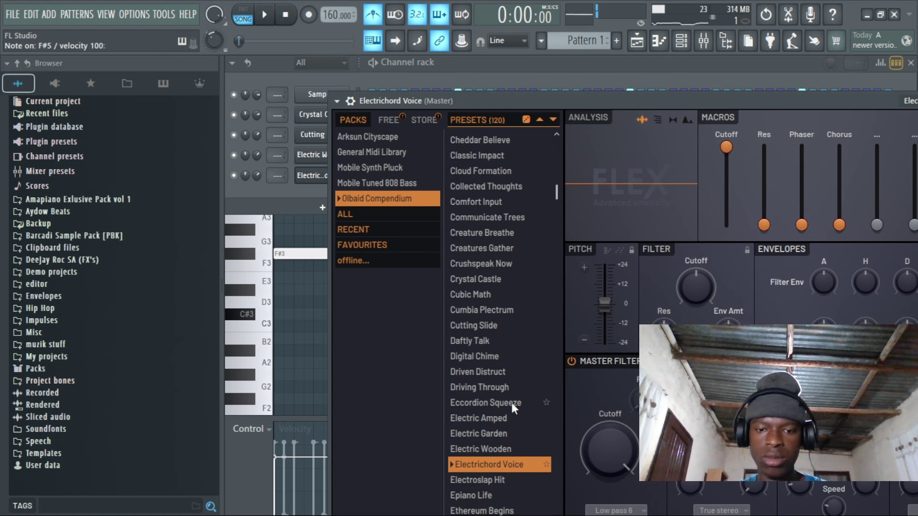
{"action": "left_click", "coordinate": [491, 497]}
{"action": "scroll", "coordinate": [484, 361], "scroll_direction": "down", "scroll_amount": 4}
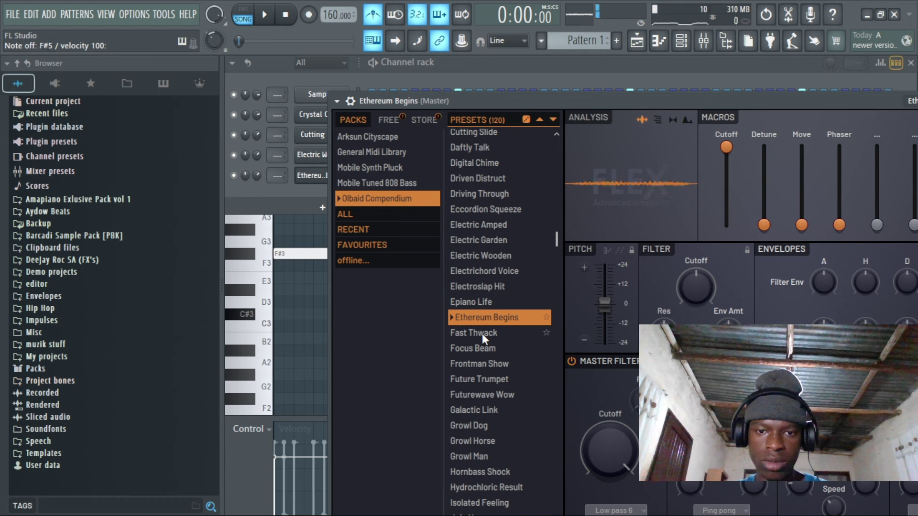
{"action": "left_click", "coordinate": [482, 334]}
{"action": "left_click", "coordinate": [486, 347]}
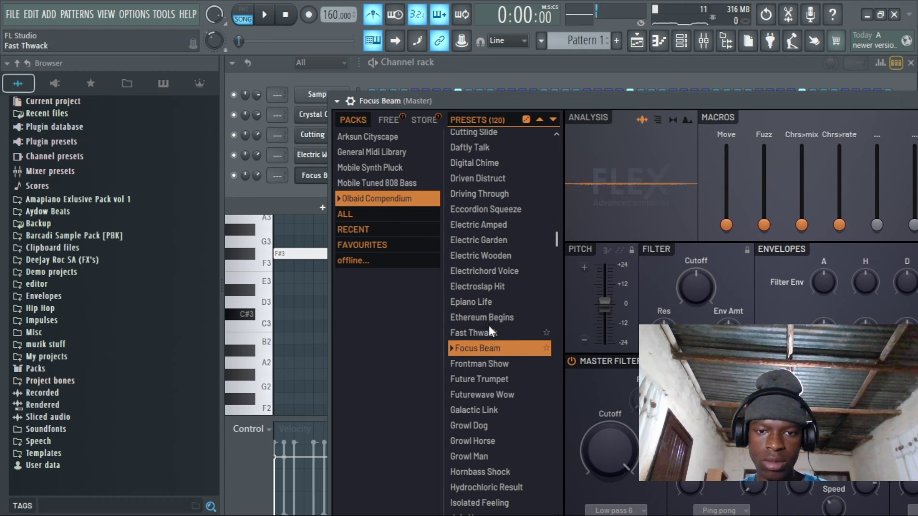
{"action": "left_click", "coordinate": [258, 176]}
Place a C#5 note at bar 1 in Ethereum Begins' piano roll and extend it to four bars
{"action": "left_click", "coordinate": [637, 39]}
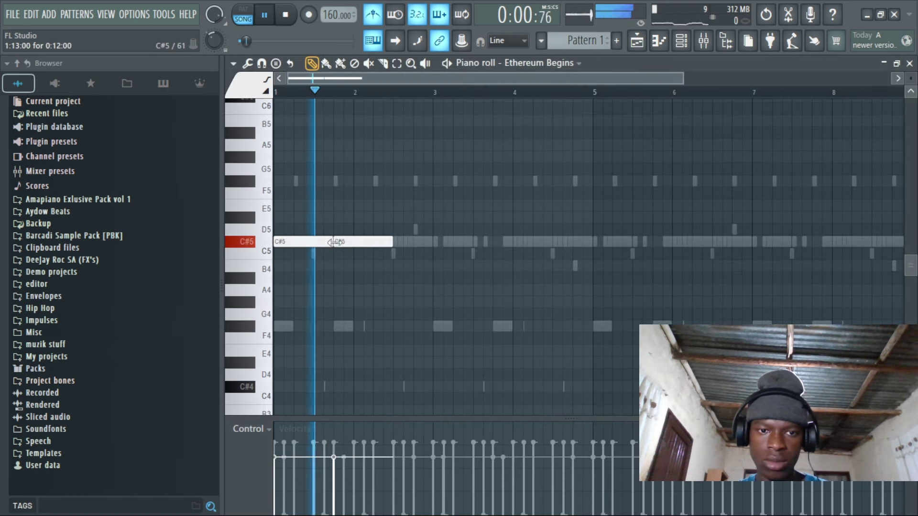
{"action": "key", "text": "space"}
{"action": "left_click_drag", "start_coordinate": [436, 242], "coordinate": [432, 242]}
{"action": "key", "text": "space"}
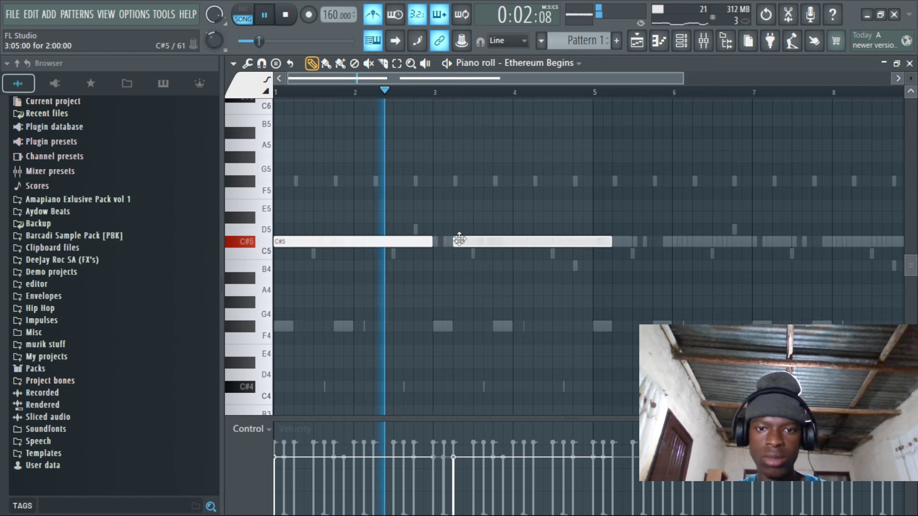
{"action": "left_click_drag", "start_coordinate": [434, 242], "coordinate": [602, 239]}
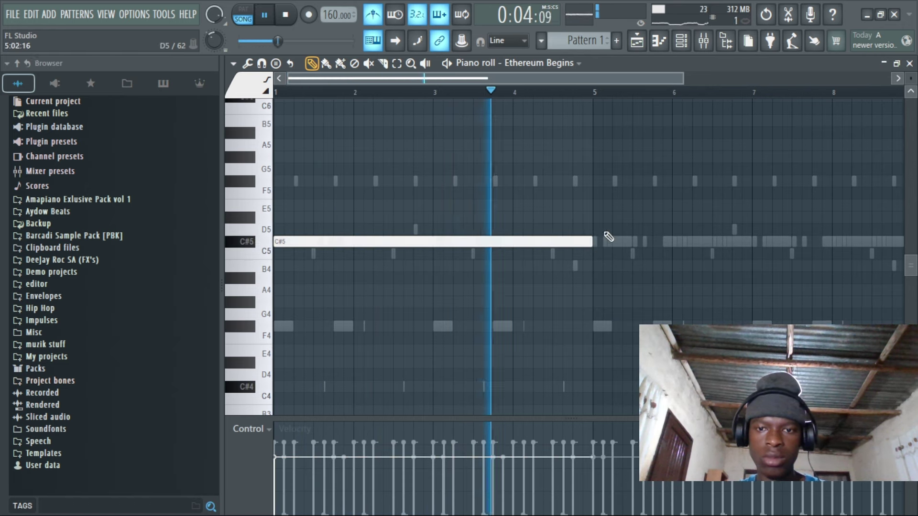
Duplicate the C#5 note into bars 5 to 8 and add four-bar F#4 slide notes at bars 5 and 1
{"action": "key", "text": "ctrl+b"}
{"action": "left_click", "coordinate": [526, 328]}
{"action": "key", "text": "space"}
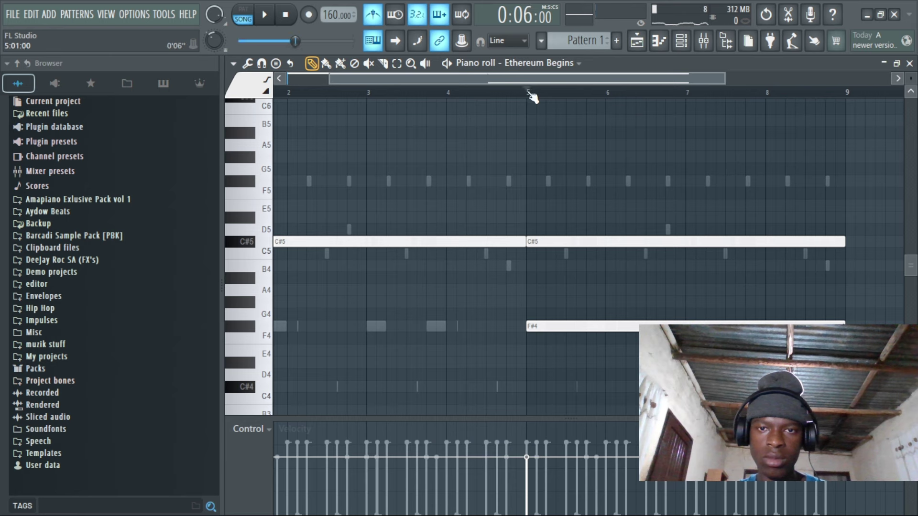
{"action": "key", "text": "space"}
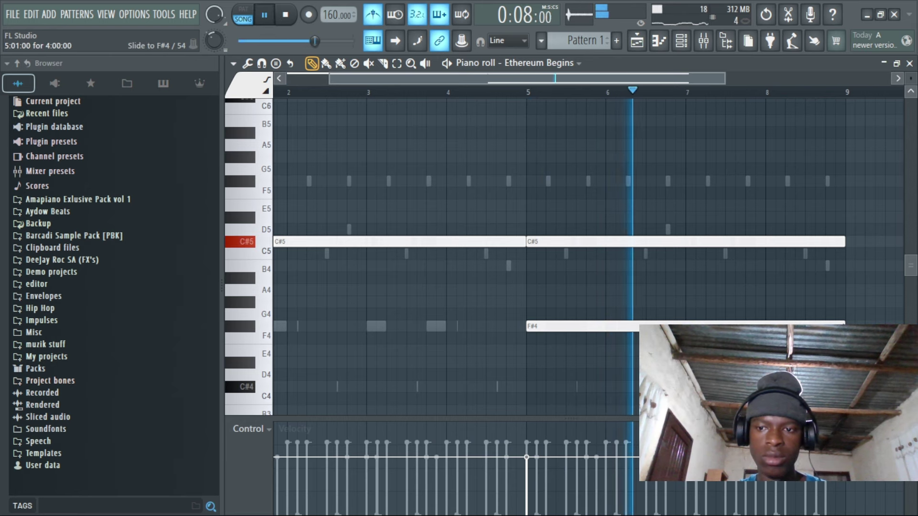
{"action": "scroll", "coordinate": [631, 99], "scroll_direction": "down", "scroll_amount": 2}
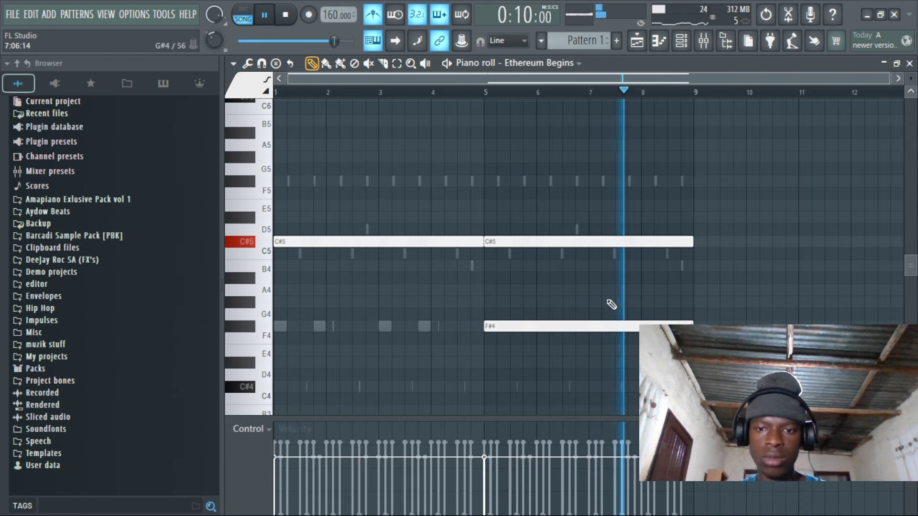
{"action": "left_click_drag", "start_coordinate": [565, 328], "coordinate": [160, 318]}
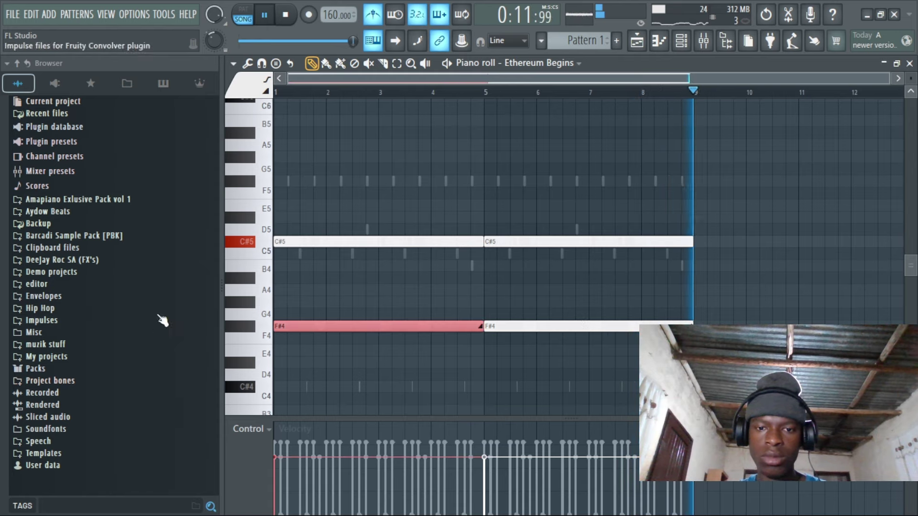
Set the Ethereum Begins channel's volume to 47% and clone the channel
{"action": "left_click", "coordinate": [683, 41]}
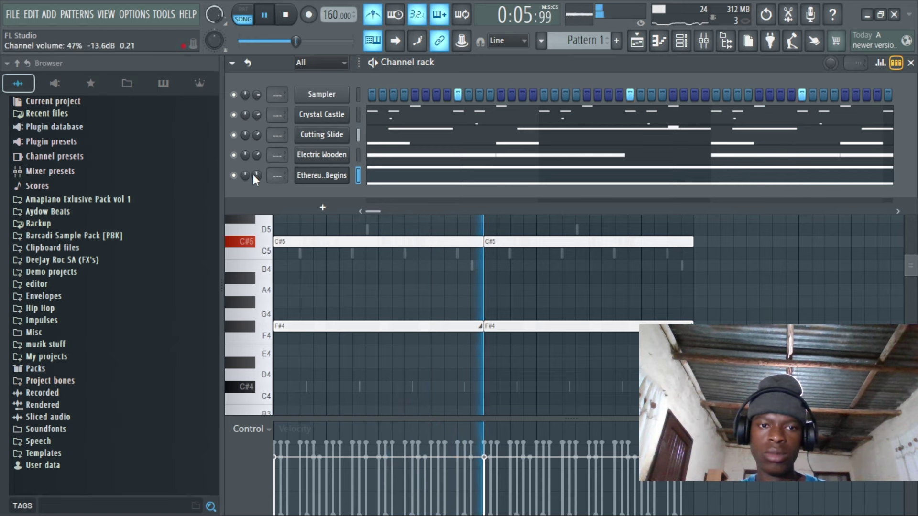
{"action": "right_click", "coordinate": [326, 176]}
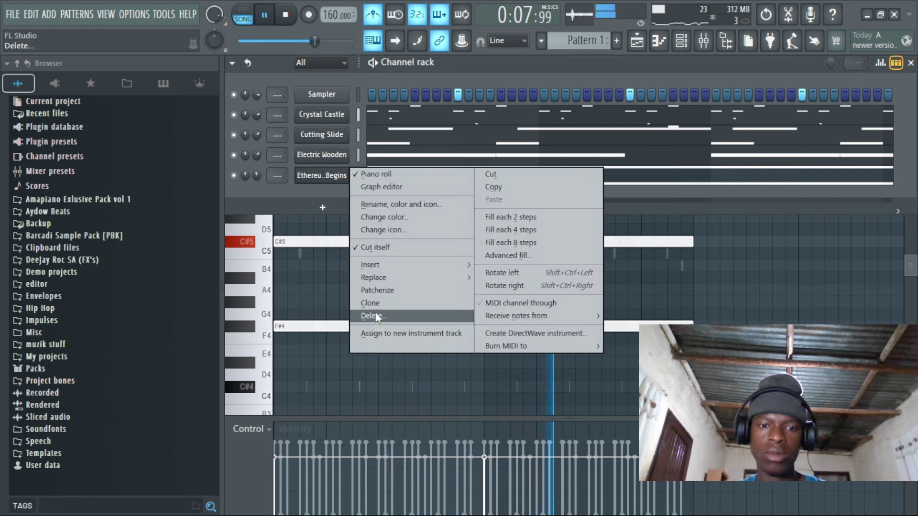
{"action": "left_click", "coordinate": [425, 290]}
Audition presets such as Fast Thwack and Focus Beam on the new clone and load Frontman Show
{"action": "scroll", "coordinate": [499, 341], "scroll_direction": "down", "scroll_amount": 4}
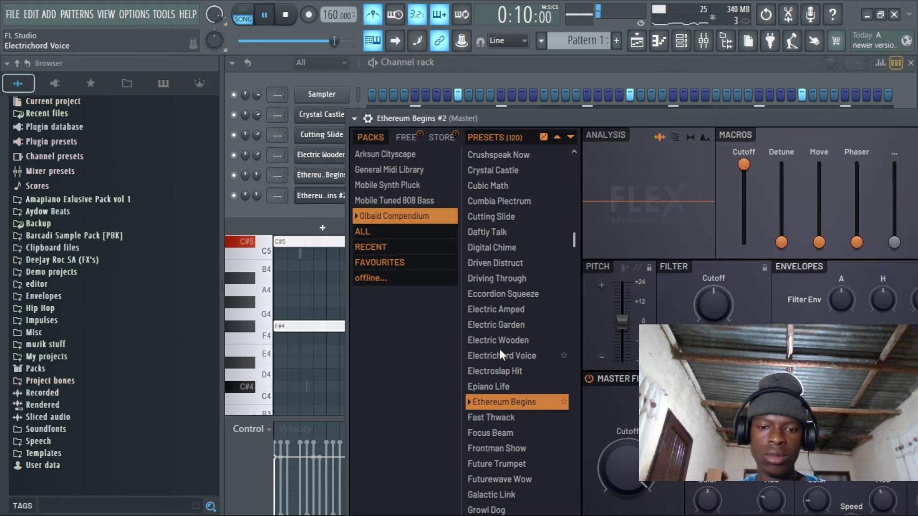
{"action": "left_click", "coordinate": [500, 352]}
{"action": "left_click", "coordinate": [500, 368]}
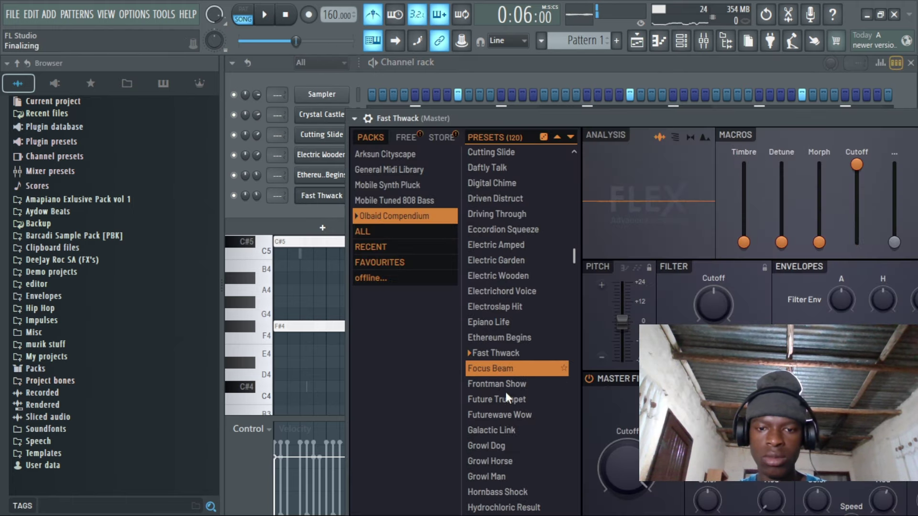
{"action": "left_click", "coordinate": [504, 383]}
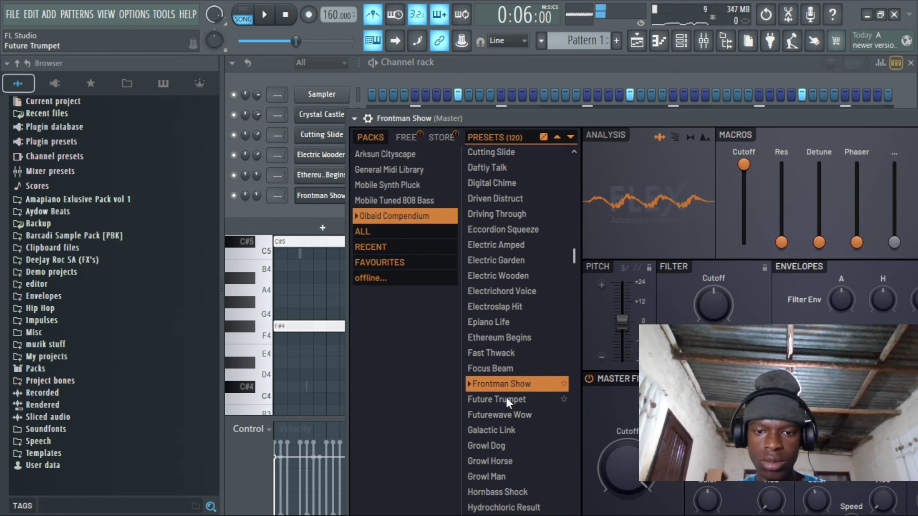
Try a four-bar note from bar 1 in Frontman Show's piano roll at D4, D3, F#3 and F#2, and delete it
{"action": "left_click", "coordinate": [674, 42]}
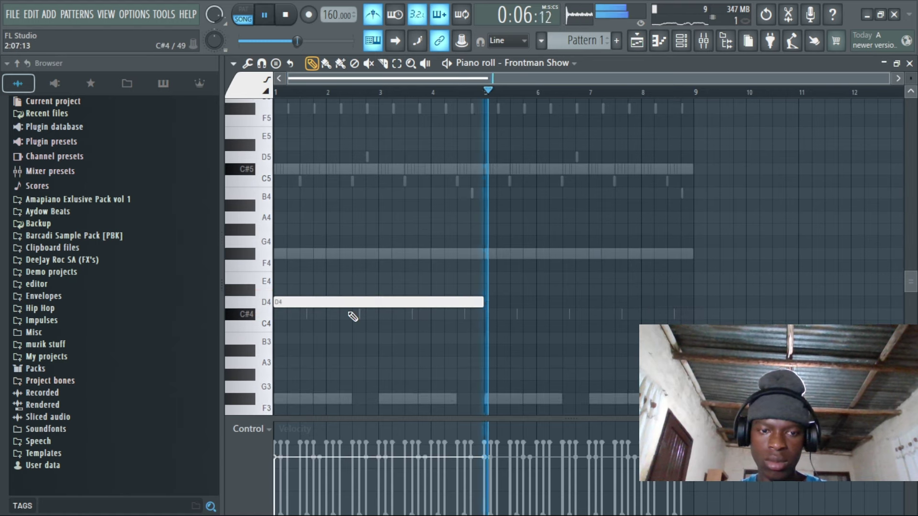
{"action": "scroll", "coordinate": [343, 327], "scroll_direction": "down", "scroll_amount": 1}
{"action": "key", "text": "ctrl+Down"}
{"action": "key", "text": "space"}
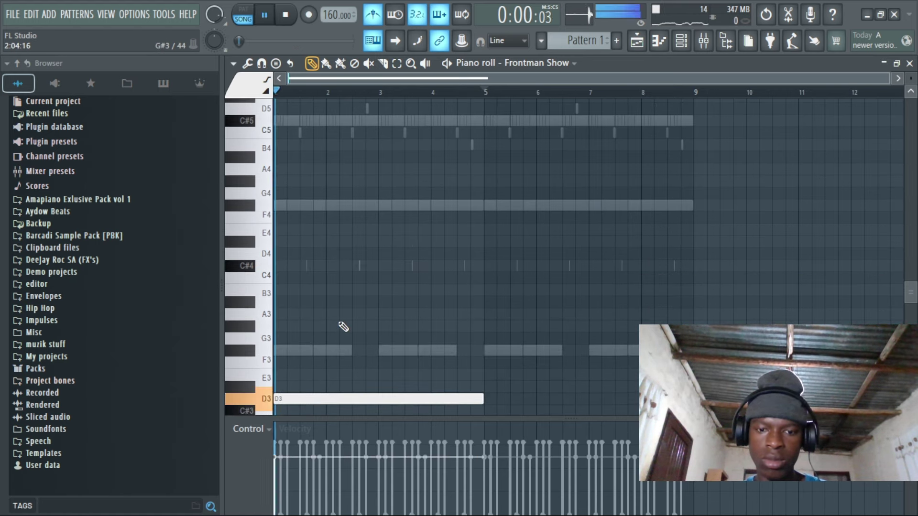
{"action": "scroll", "coordinate": [335, 314], "scroll_direction": "down", "scroll_amount": 4}
{"action": "key", "text": "space"}
{"action": "left_click_drag", "start_coordinate": [329, 302], "coordinate": [266, 239]}
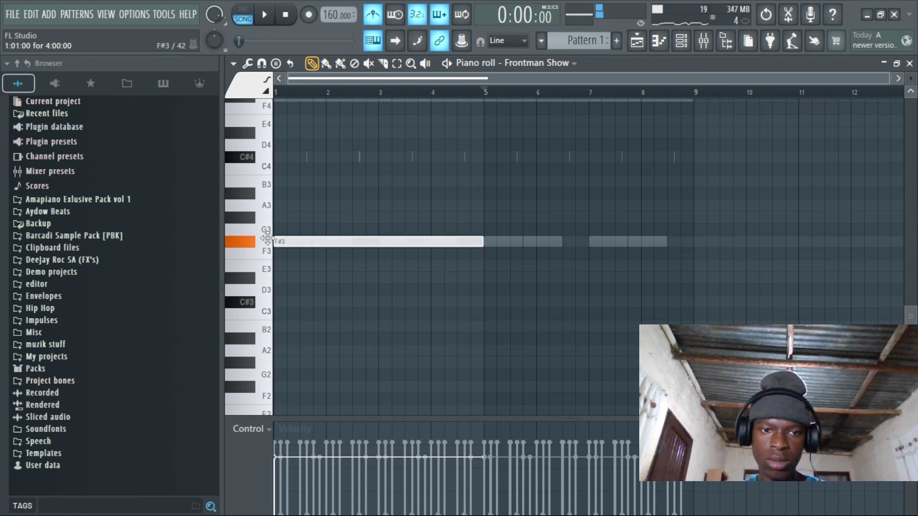
{"action": "key", "text": "ctrl+Up"}
{"action": "key", "text": "ctrl+Down"}
{"action": "key", "text": "ctrl+Down"}
{"action": "key", "text": "space"}
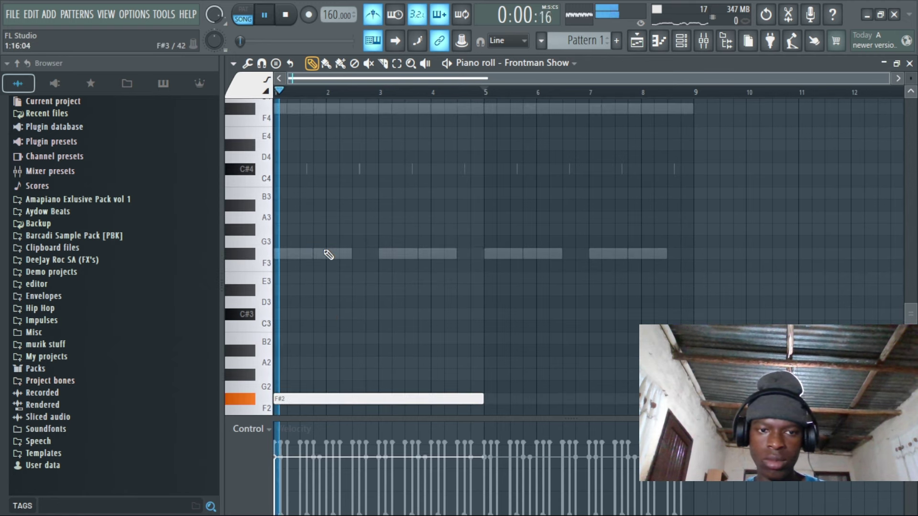
{"action": "scroll", "coordinate": [333, 301], "scroll_direction": "down", "scroll_amount": 3}
{"action": "right_click", "coordinate": [306, 327]}
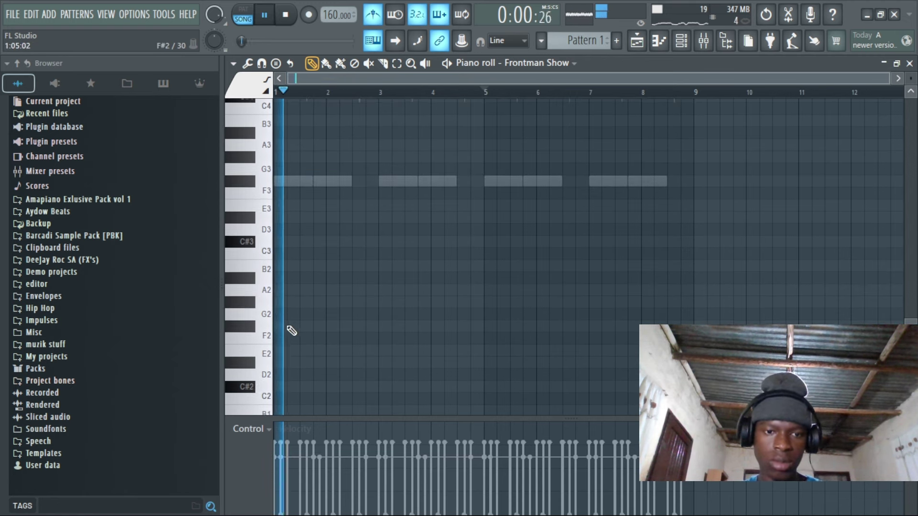
Place a one-bar F#2 note starting on step 5 of bar 1 in Frontman Show's piano roll
{"action": "left_click", "coordinate": [289, 327]}
{"action": "left_click_drag", "start_coordinate": [496, 327], "coordinate": [339, 327]}
{"action": "left_click", "coordinate": [345, 327]}
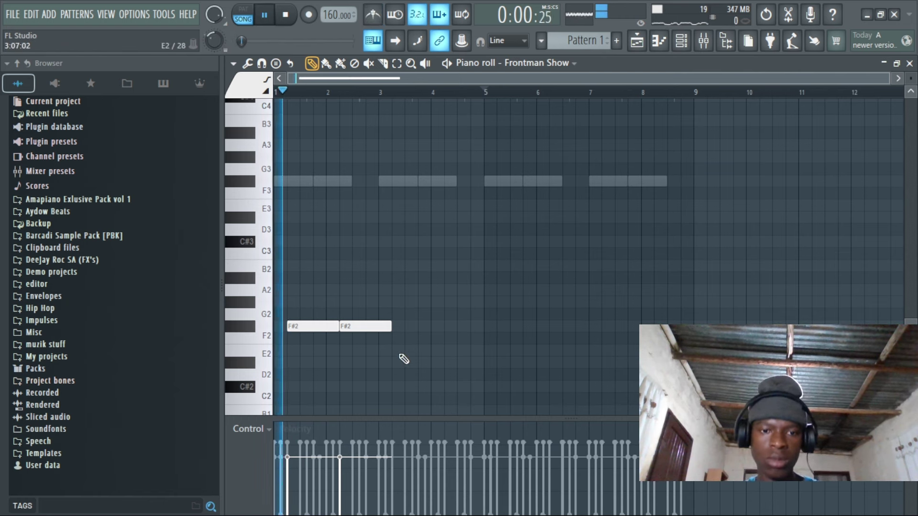
{"action": "right_click", "coordinate": [382, 328]}
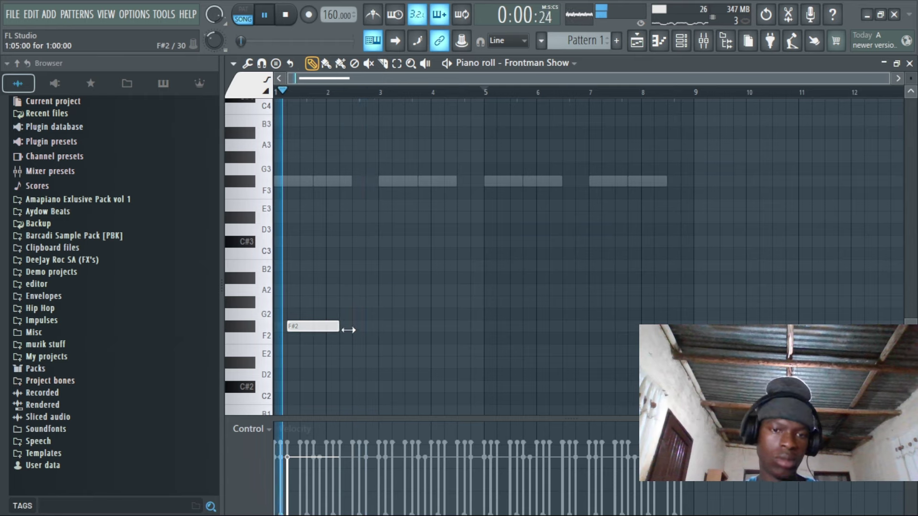
Resize the F#2 note to one bar and four steps and add a matching F#2 note on step 5 of bar 3
{"action": "left_click_drag", "start_coordinate": [348, 330], "coordinate": [379, 328]}
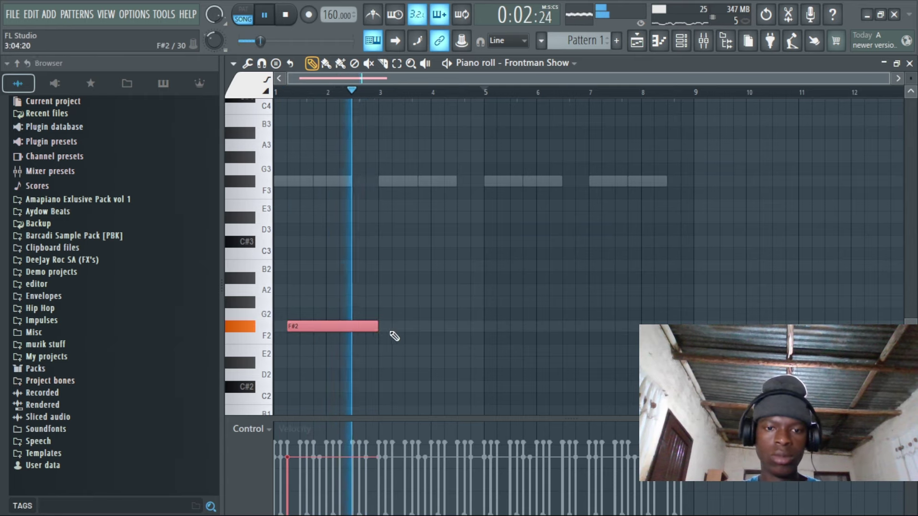
{"action": "key", "text": "space"}
{"action": "left_click", "coordinate": [392, 328]}
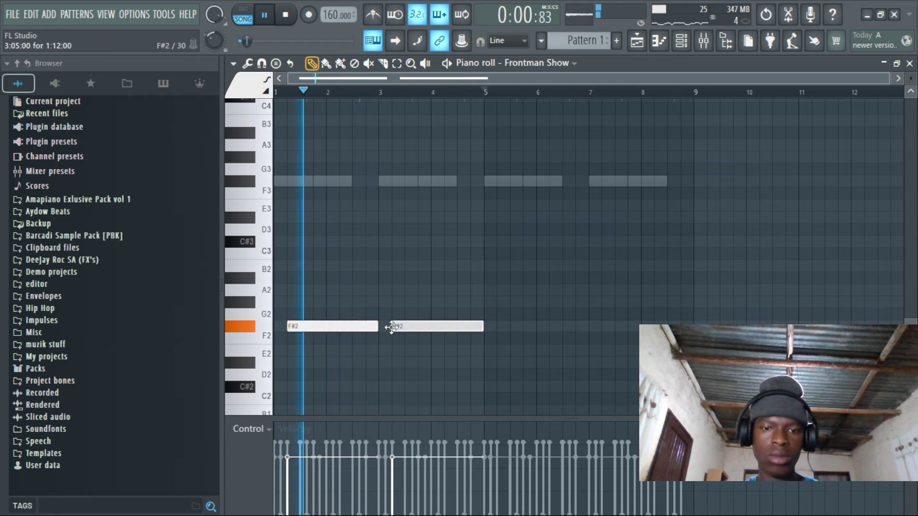
{"action": "left_click_drag", "start_coordinate": [378, 328], "coordinate": [352, 328]}
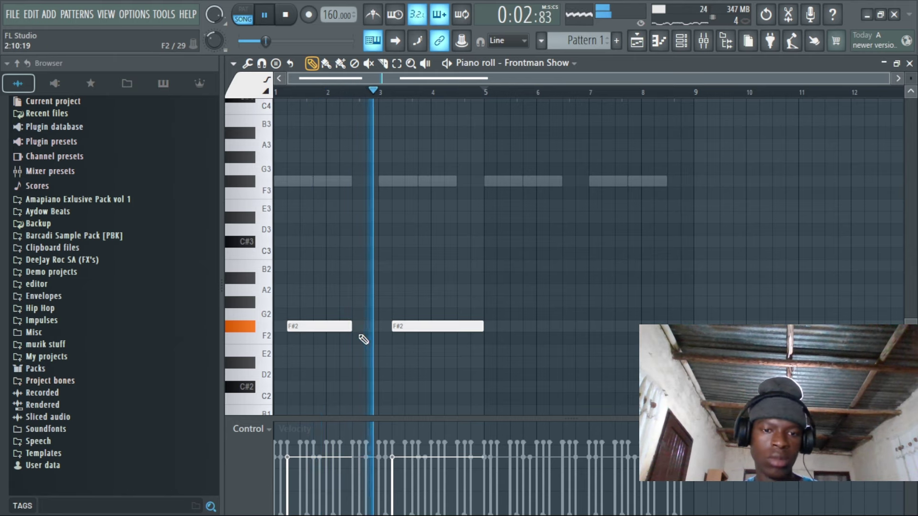
{"action": "left_click_drag", "start_coordinate": [480, 326], "coordinate": [338, 330]}
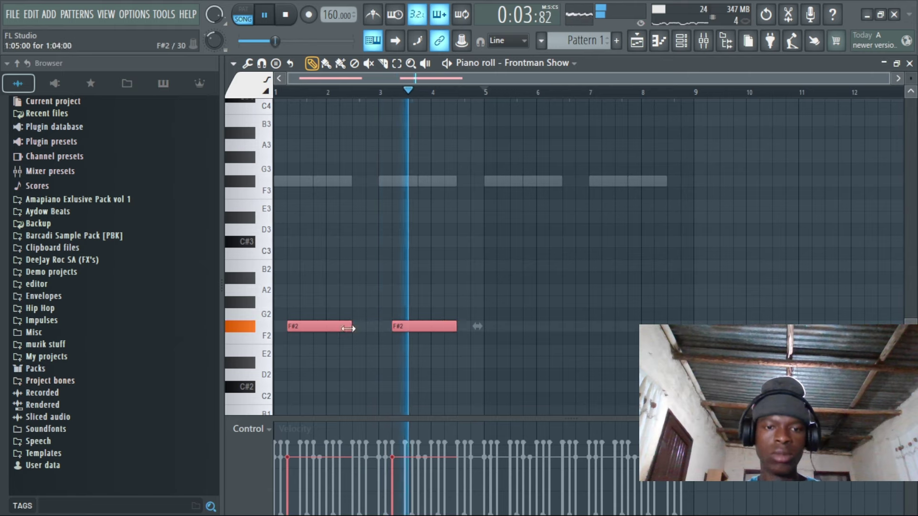
{"action": "left_click_drag", "start_coordinate": [471, 321], "coordinate": [448, 336]}
Duplicate both F#2 notes so that copies start on step 5 of bars 5 and 7
{"action": "key", "text": "ctrl+a"}
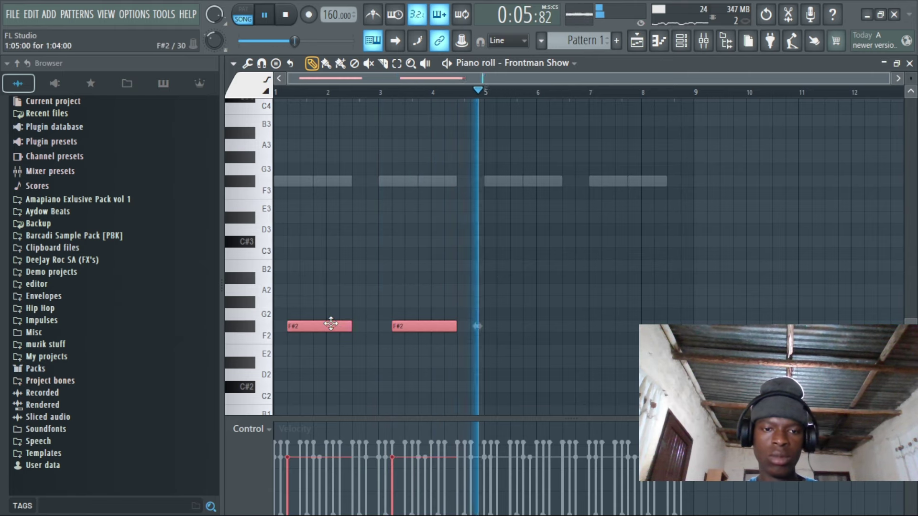
{"action": "key", "text": "ctrl+b"}
{"action": "left_click_drag", "start_coordinate": [550, 325], "coordinate": [537, 325]}
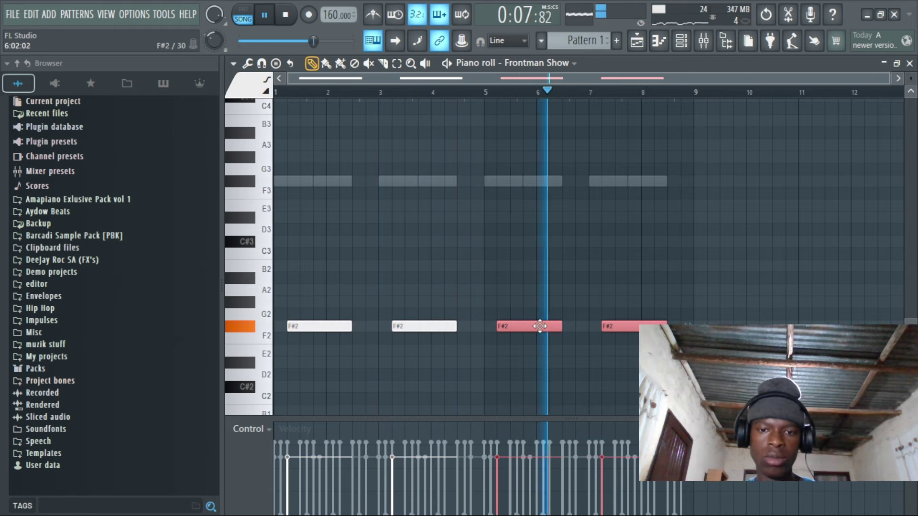
{"action": "left_click", "coordinate": [565, 283]}
Adjust the Frontman Show channel's volume in the channel rack and clone the channel
{"action": "left_click", "coordinate": [681, 45]}
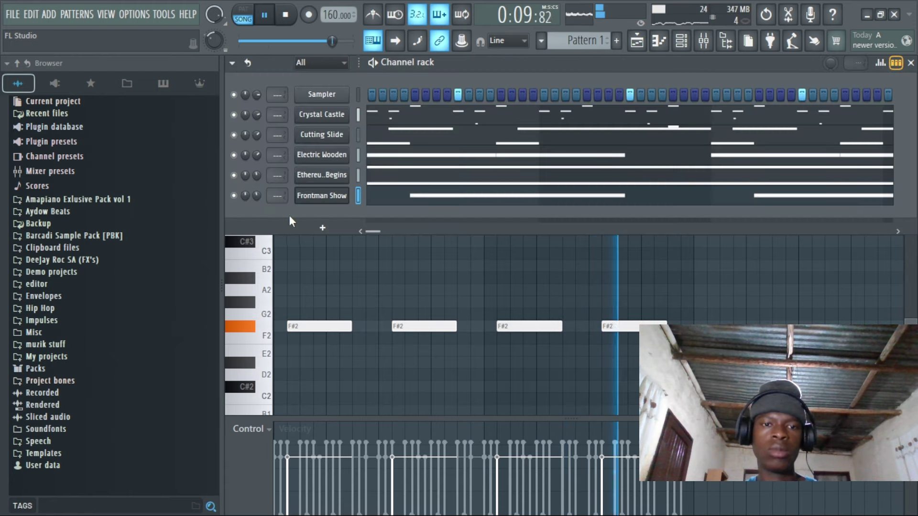
{"action": "left_click_drag", "start_coordinate": [252, 193], "coordinate": [259, 135]}
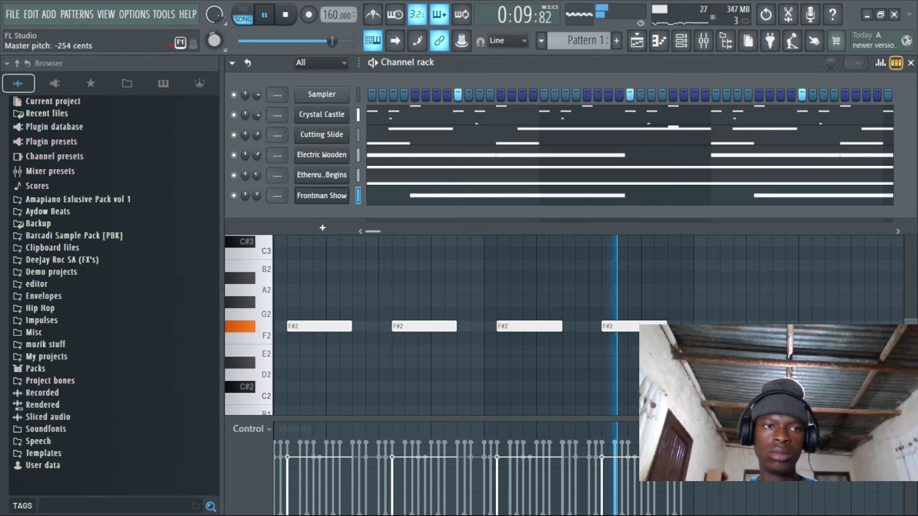
{"action": "right_click", "coordinate": [328, 195]}
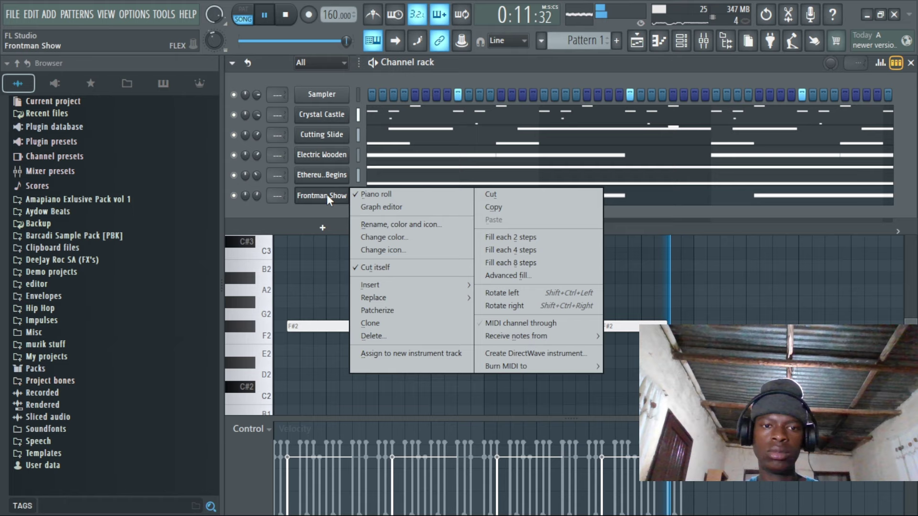
{"action": "left_click", "coordinate": [385, 323]}
Load the Future Trumpet preset on the new clone and set its channel volume to 49%
{"action": "scroll", "coordinate": [533, 340], "scroll_direction": "down", "scroll_amount": 4}
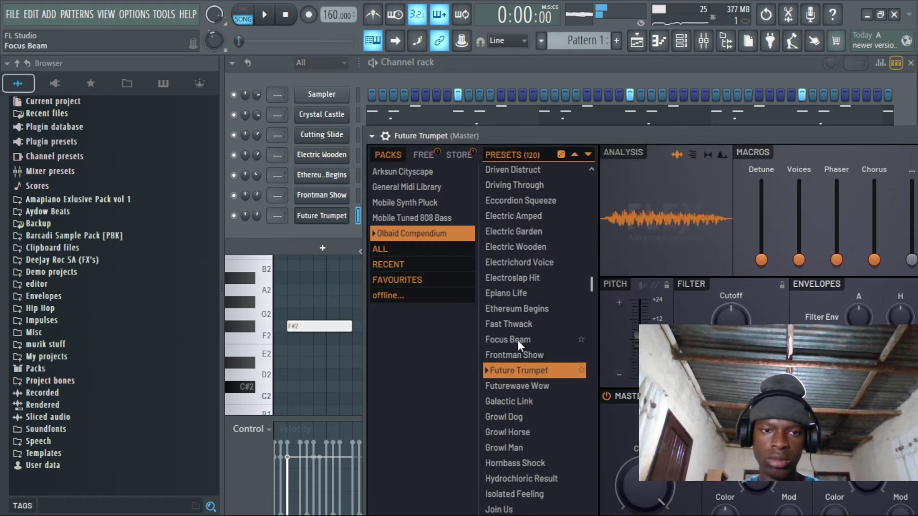
{"action": "left_click_drag", "start_coordinate": [253, 225], "coordinate": [264, 225]}
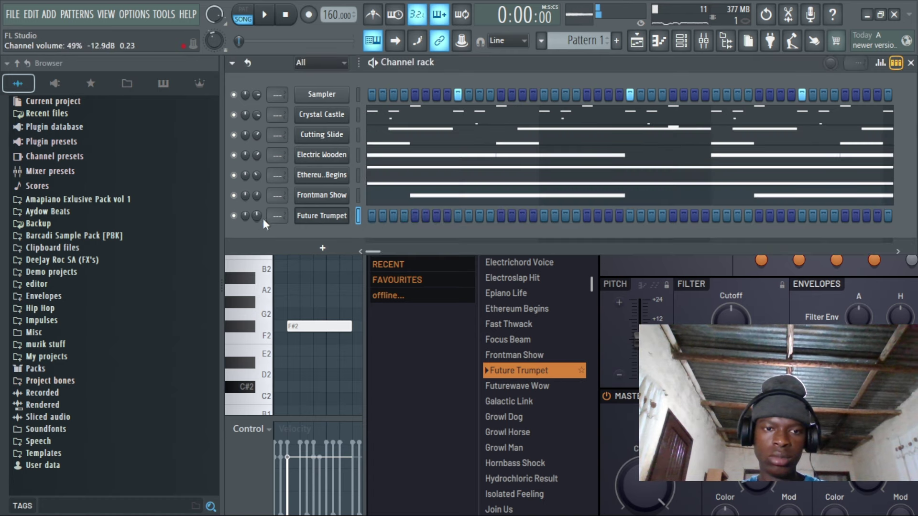
Place F#7 at bar 1 and F#6 on step 9 of bar 1 in Future Trumpet's piano roll, each one bar and four steps long
{"action": "left_click", "coordinate": [660, 42]}
{"action": "scroll", "coordinate": [325, 194], "scroll_direction": "up", "scroll_amount": 3}
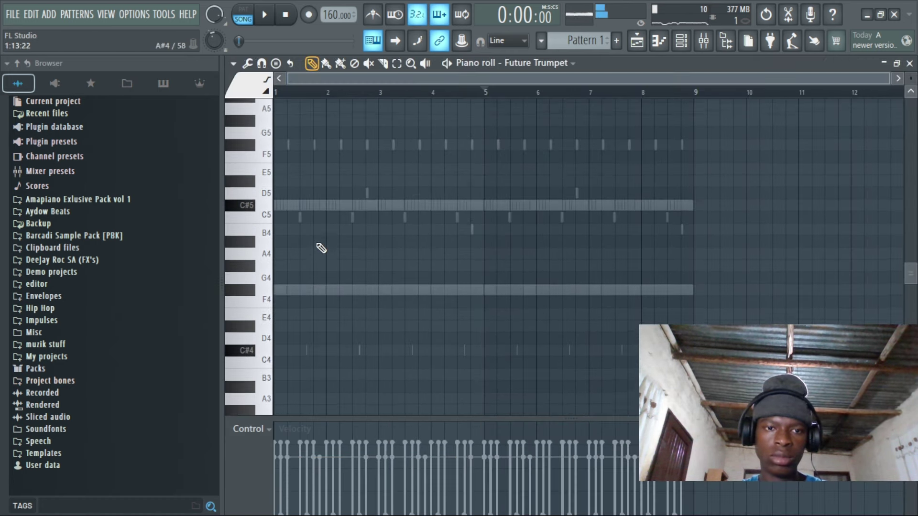
{"action": "key", "text": "space"}
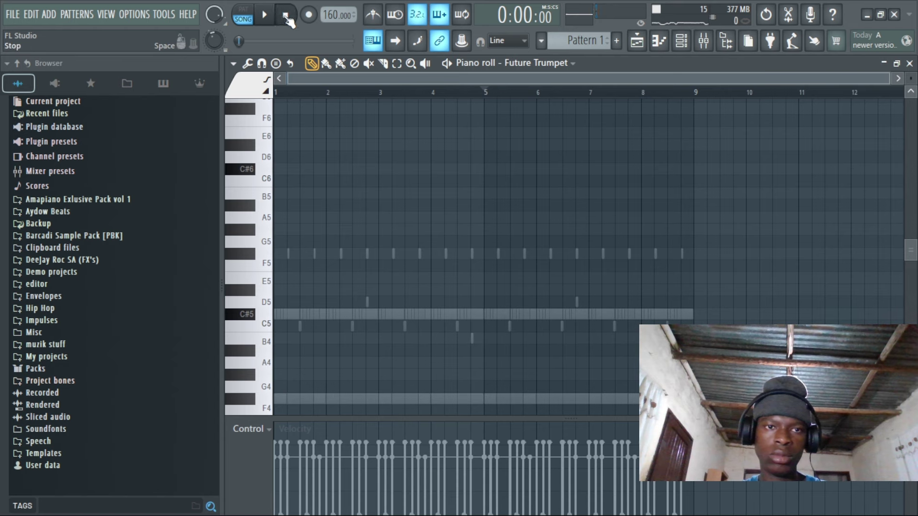
{"action": "key", "text": "space"}
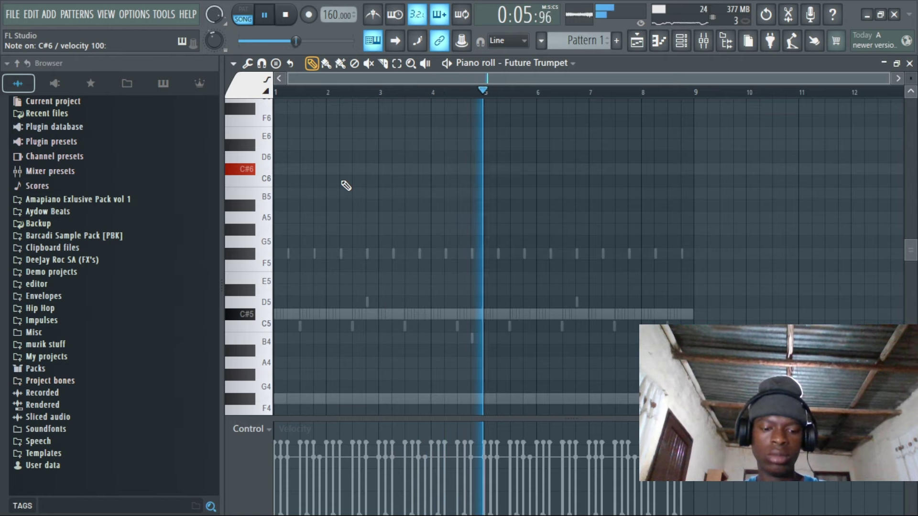
{"action": "left_click_drag", "start_coordinate": [889, 78], "coordinate": [461, 92]}
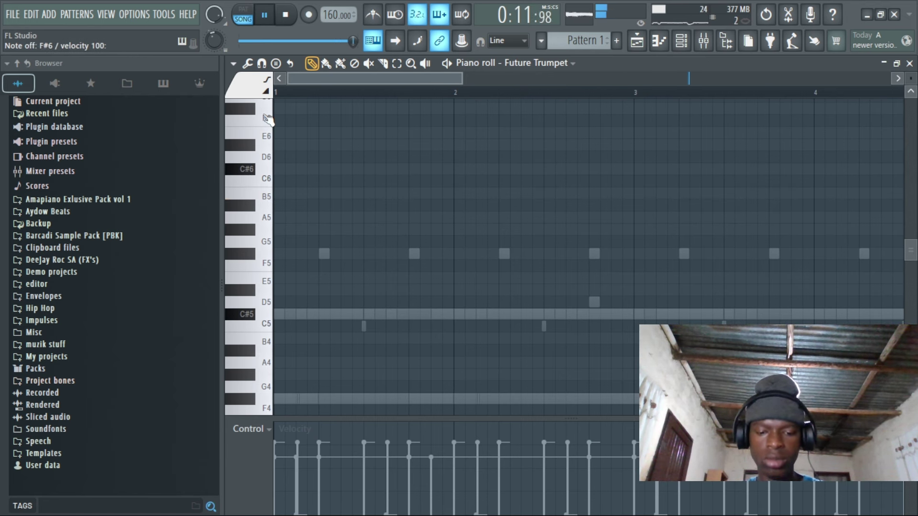
{"action": "scroll", "coordinate": [268, 120], "scroll_direction": "up", "scroll_amount": 3}
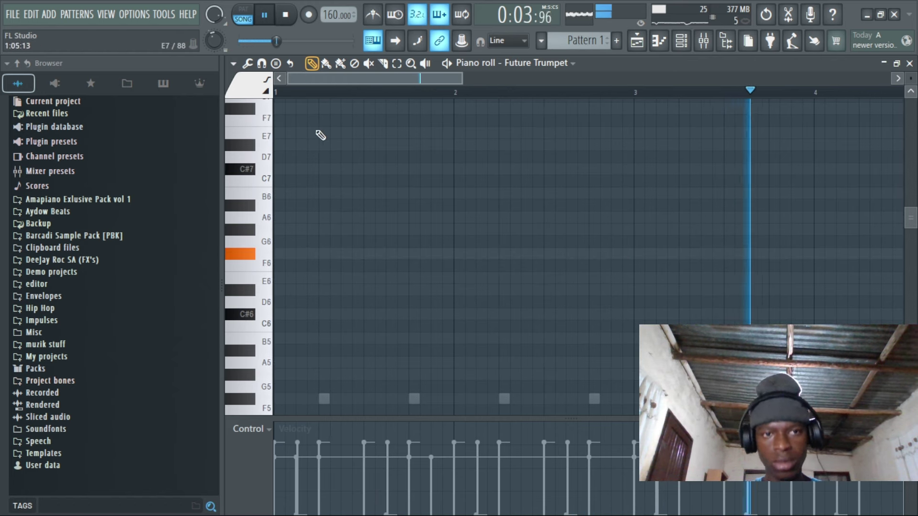
{"action": "left_click", "coordinate": [289, 109]}
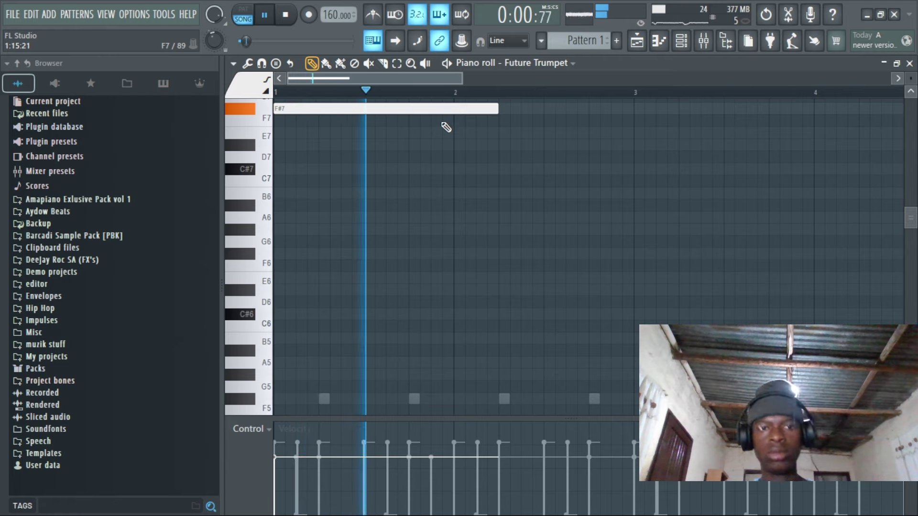
{"action": "left_click", "coordinate": [378, 254]}
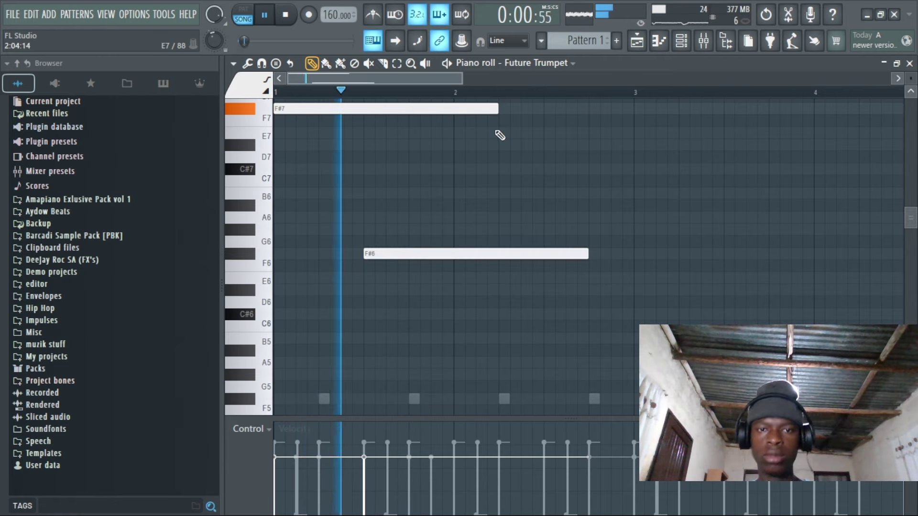
Shorten the F#7 note to one bar and add a four-step F#7 note at bar 2
{"action": "left_click_drag", "start_coordinate": [498, 108], "coordinate": [458, 112]}
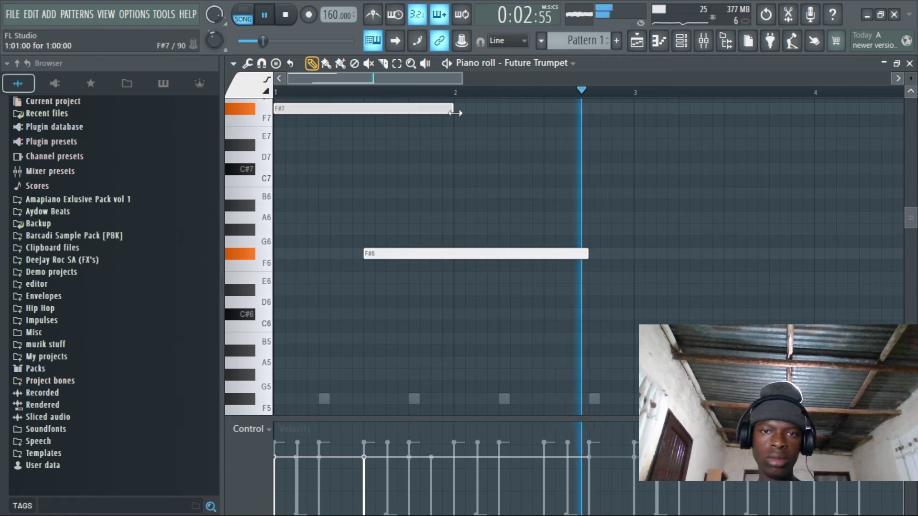
{"action": "left_click", "coordinate": [461, 110]}
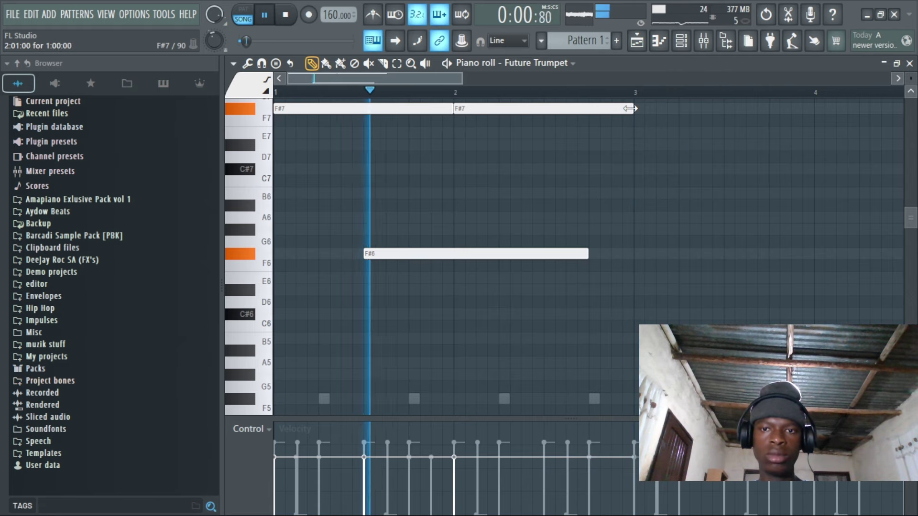
{"action": "left_click_drag", "start_coordinate": [632, 108], "coordinate": [530, 124]}
{"action": "key", "text": "space"}
{"action": "key", "text": "space"}
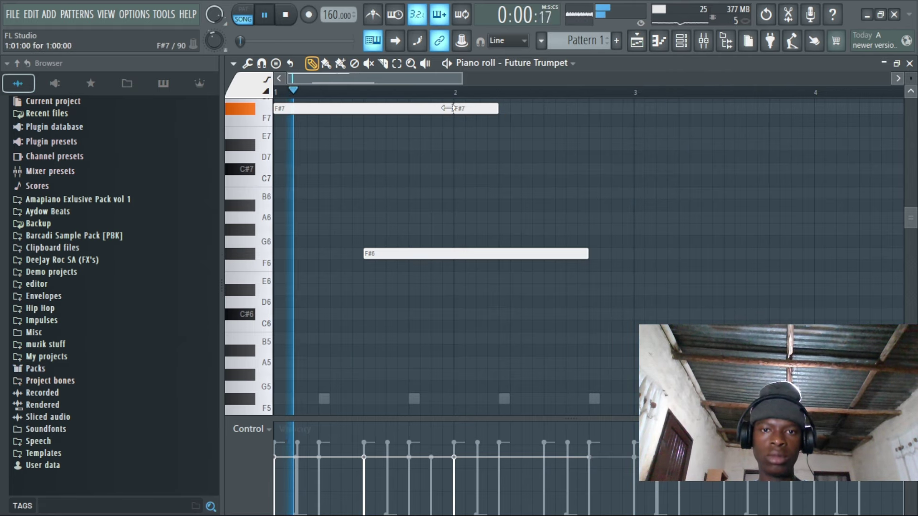
{"action": "left_click_drag", "start_coordinate": [452, 108], "coordinate": [372, 115]}
{"action": "key", "text": "space"}
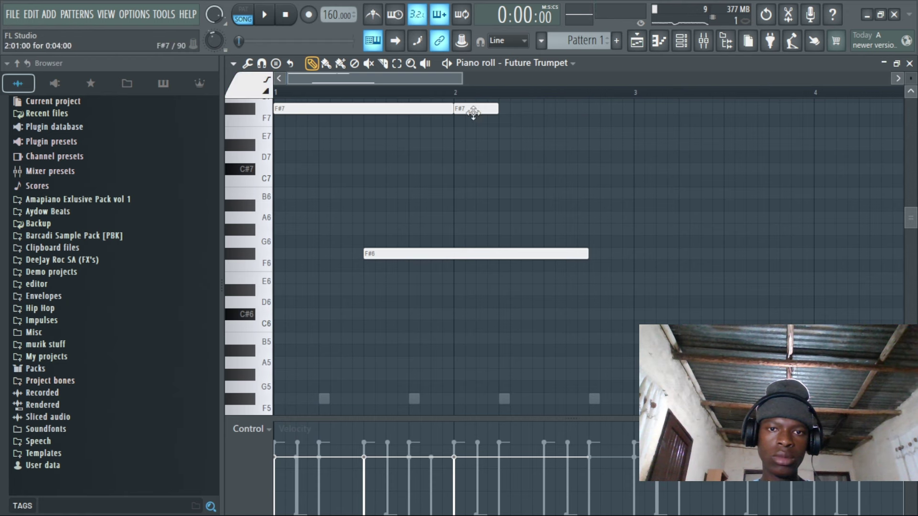
Add a slide note, shorten it to one step and place it at F#7 on step 7 of bar 1
{"action": "scroll", "coordinate": [364, 117], "scroll_direction": "up", "scroll_amount": 3}
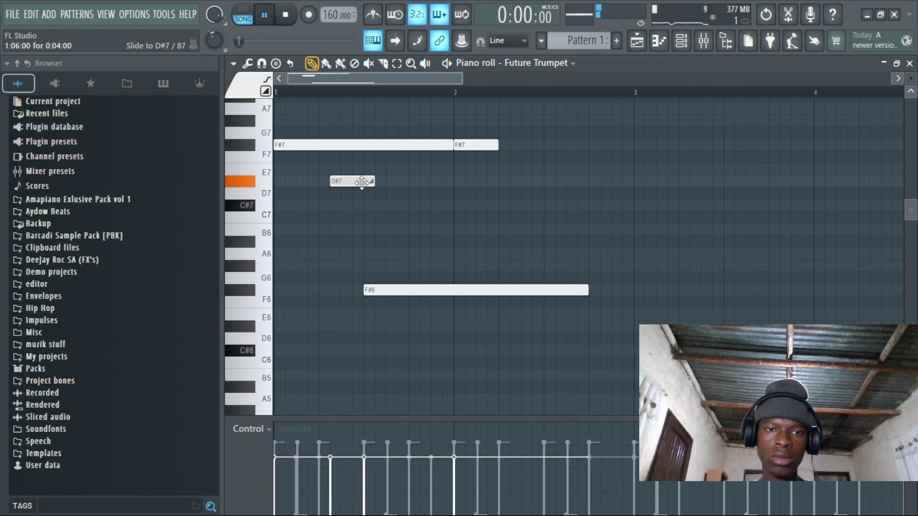
{"action": "mouse_move", "coordinate": [362, 182]}
{"action": "left_mouse_down"}
{"action": "mouse_move", "coordinate": [330, 181]}
{"action": "mouse_move", "coordinate": [346, 184]}
{"action": "left_mouse_up"}
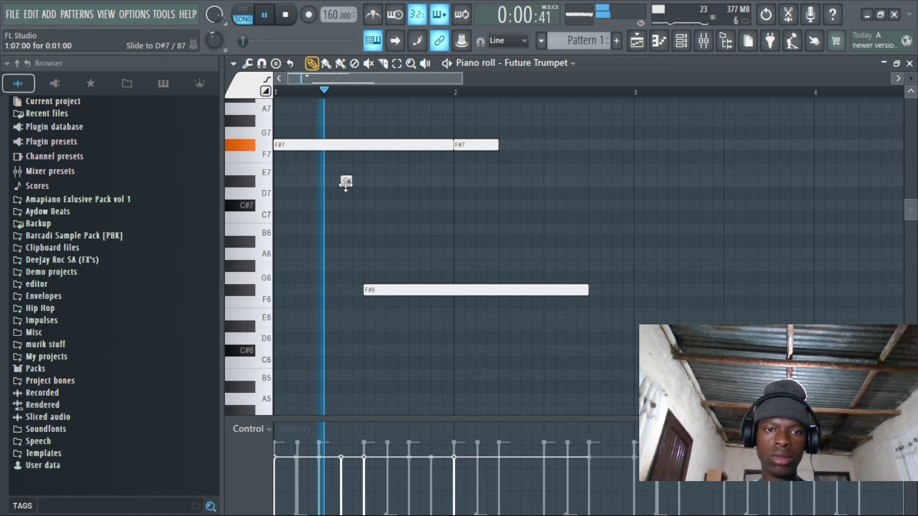
{"action": "key", "text": "space"}
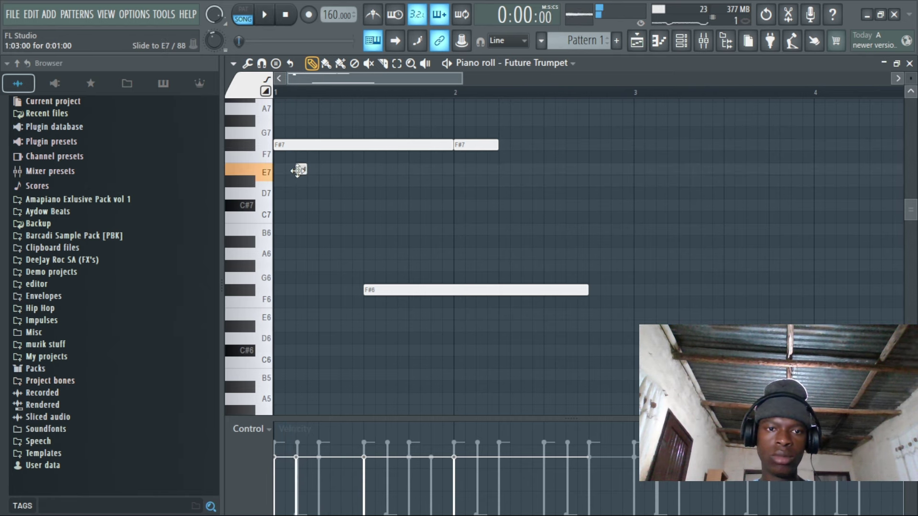
{"action": "left_click_drag", "start_coordinate": [300, 170], "coordinate": [344, 145]}
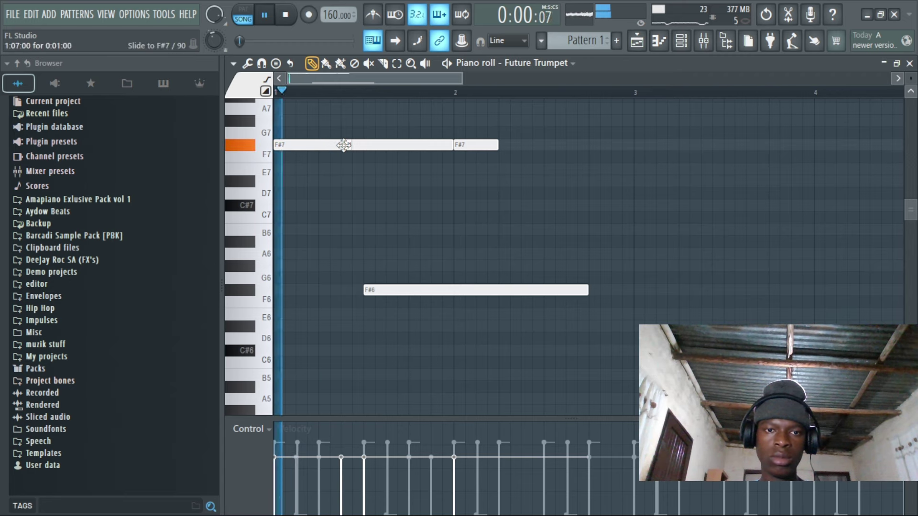
{"action": "key", "text": "space"}
Add a short F#6 slide note on step 5 of bar 1 and trim the Future Trumpet notes to a one-bar pattern
{"action": "scroll", "coordinate": [352, 98], "scroll_direction": "up", "scroll_amount": 3}
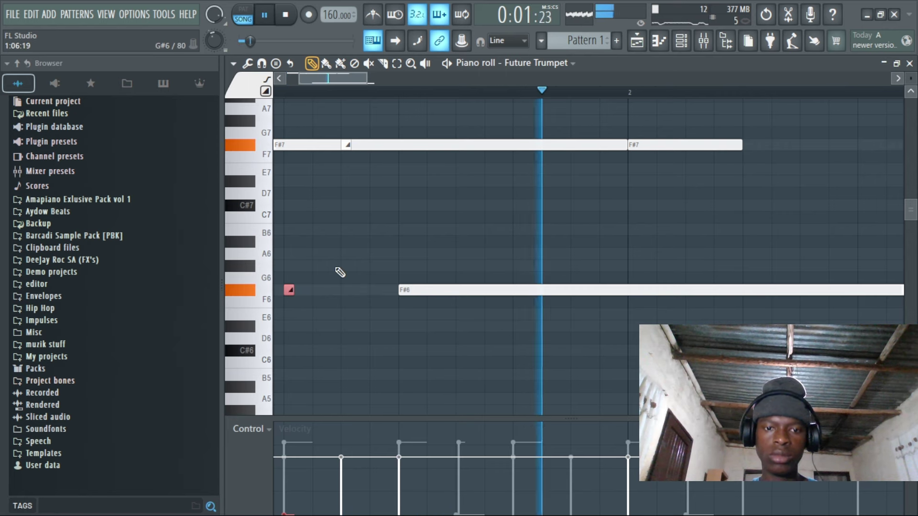
{"action": "key", "text": "space"}
{"action": "scroll", "coordinate": [516, 96], "scroll_direction": "down", "scroll_amount": 3}
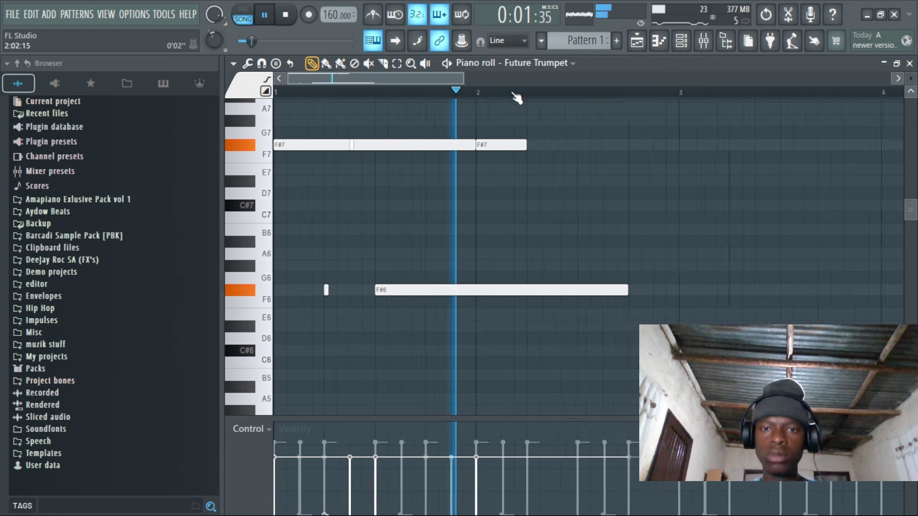
{"action": "left_click_drag", "start_coordinate": [586, 290], "coordinate": [495, 300]}
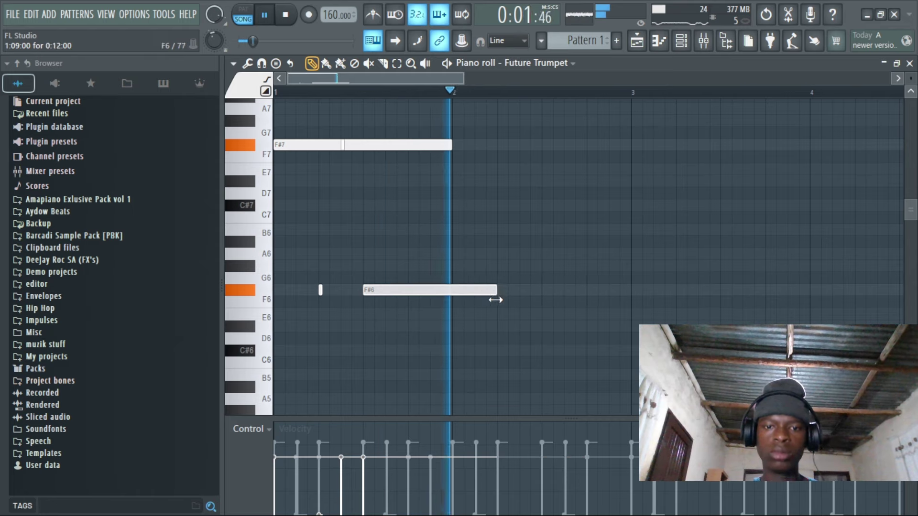
Duplicate the one-bar Future Trumpet pattern repeatedly until it fills bars 1 to 8
{"action": "key", "text": "ctrl+b"}
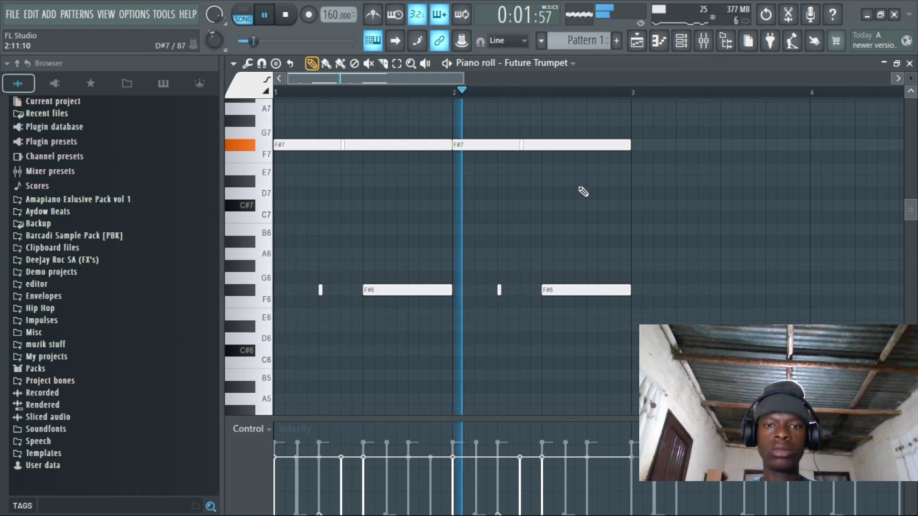
{"action": "key", "text": "ctrl+b"}
{"action": "scroll", "coordinate": [538, 206], "scroll_direction": "down", "scroll_amount": 2}
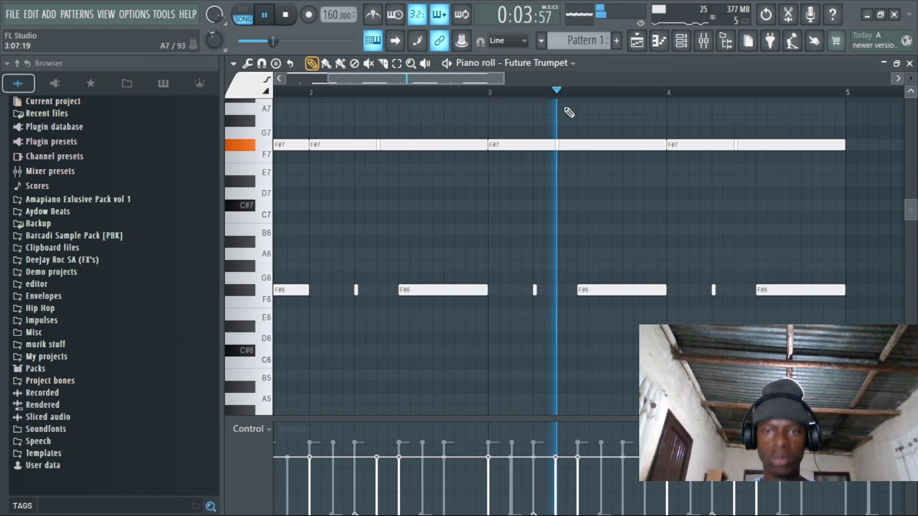
{"action": "scroll", "coordinate": [569, 95], "scroll_direction": "down", "scroll_amount": 2}
{"action": "scroll", "coordinate": [569, 95], "scroll_direction": "down", "scroll_amount": 1}
{"action": "key", "text": "ctrl+b"}
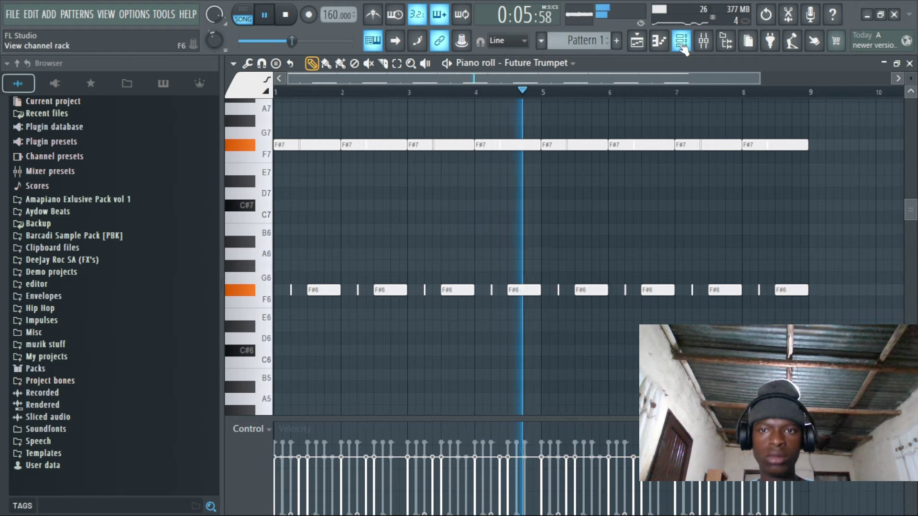
Clone the Future Trumpet channel and load the Futurewave Wow preset from Olbaid Compendium on the clone
{"action": "key", "text": "F6"}
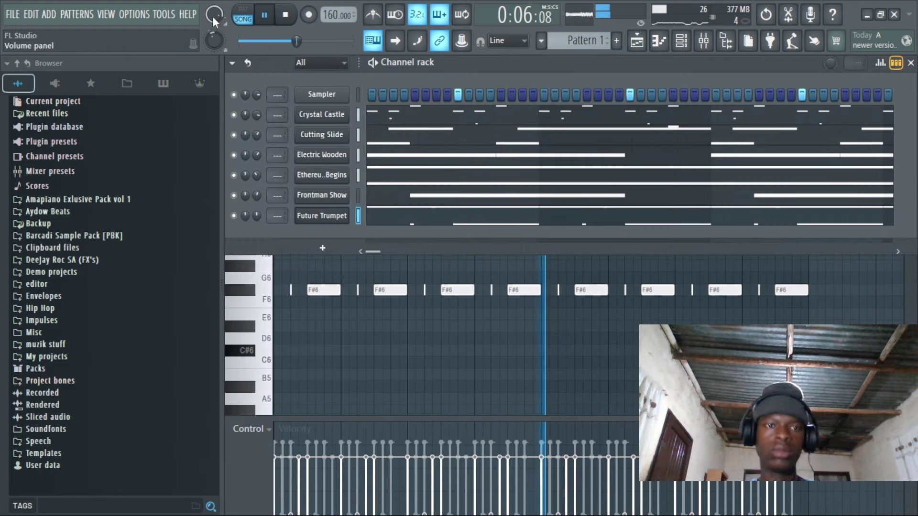
{"action": "right_click", "coordinate": [338, 226]}
{"action": "left_click", "coordinate": [377, 346]}
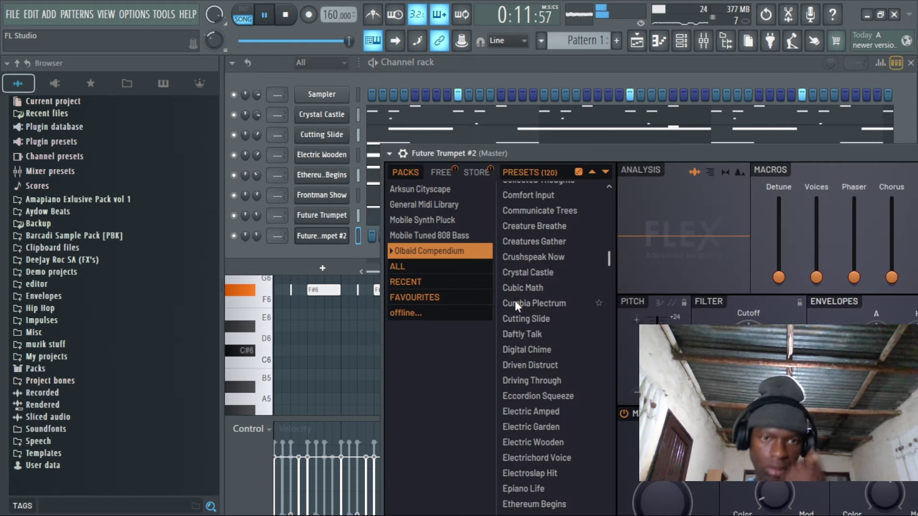
{"action": "scroll", "coordinate": [558, 298], "scroll_direction": "down", "scroll_amount": 4}
{"action": "left_click", "coordinate": [557, 388]}
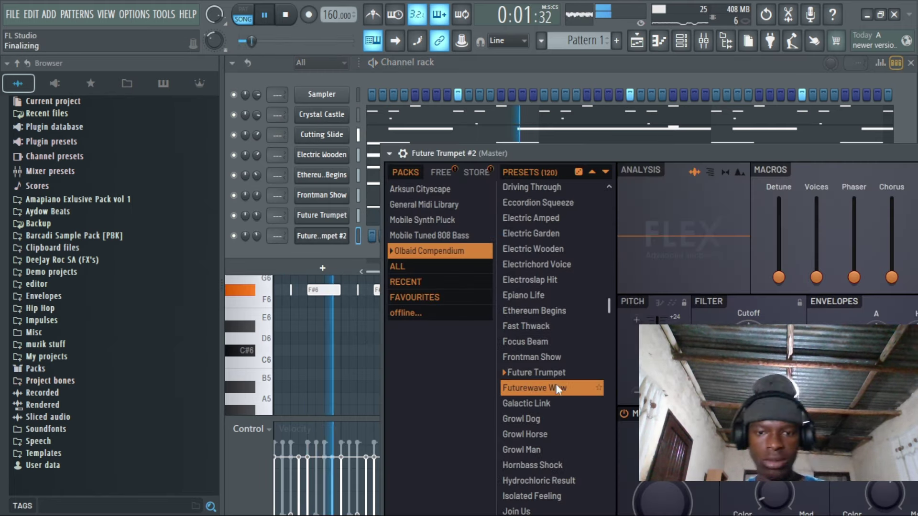
Add eight-step B3 and C#4 notes to the Futurewave Wow channel, starting on steps 5 and 7 of bar 4
{"action": "key", "text": "space"}
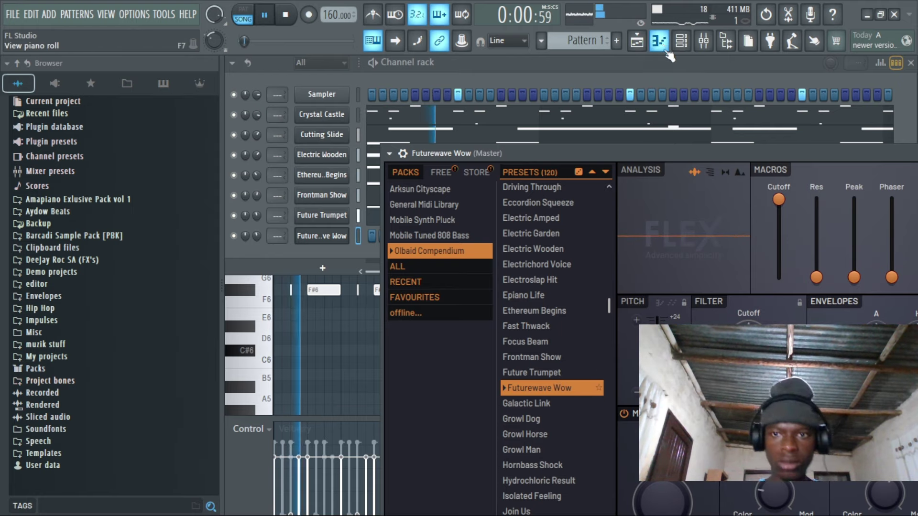
{"action": "left_click", "coordinate": [661, 44]}
{"action": "scroll", "coordinate": [380, 284], "scroll_direction": "down", "scroll_amount": 4}
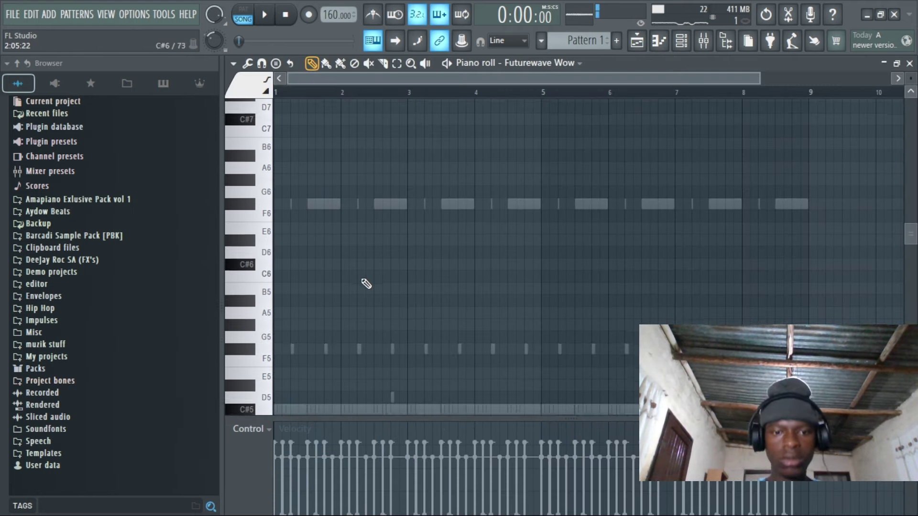
{"action": "key", "text": "space"}
{"action": "scroll", "coordinate": [408, 225], "scroll_direction": "down", "scroll_amount": 5}
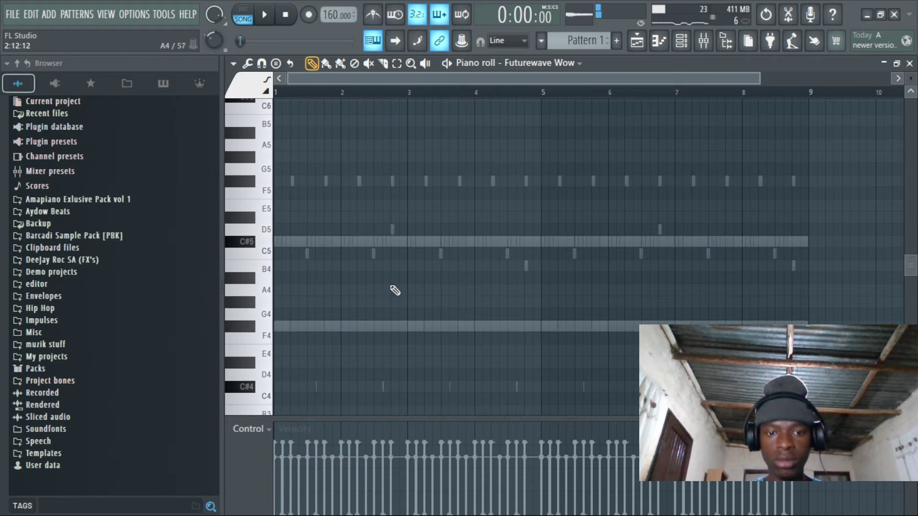
{"action": "scroll", "coordinate": [389, 111], "scroll_direction": "up", "scroll_amount": 2, "text": "ctrl"}
{"action": "scroll", "coordinate": [455, 191], "scroll_direction": "down", "scroll_amount": 3}
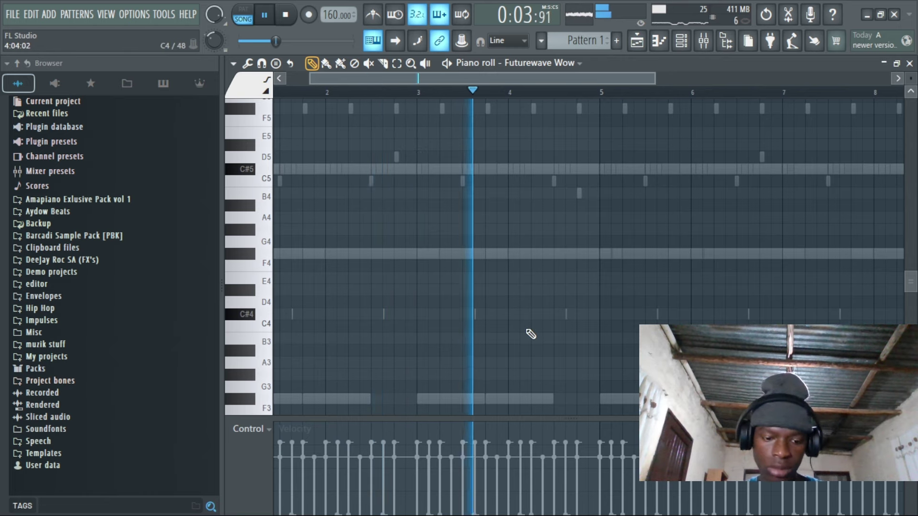
{"action": "left_click", "coordinate": [535, 338]}
{"action": "key", "text": "space"}
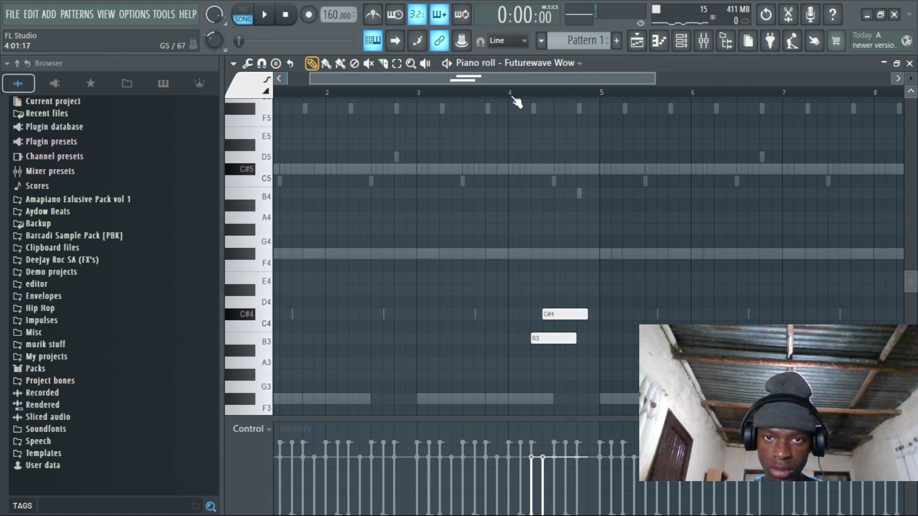
Raise both notes' velocity, shorten B3 to four steps and move C#4 to step 9 of bar 4
{"action": "left_click_drag", "start_coordinate": [591, 223], "coordinate": [562, 358]}
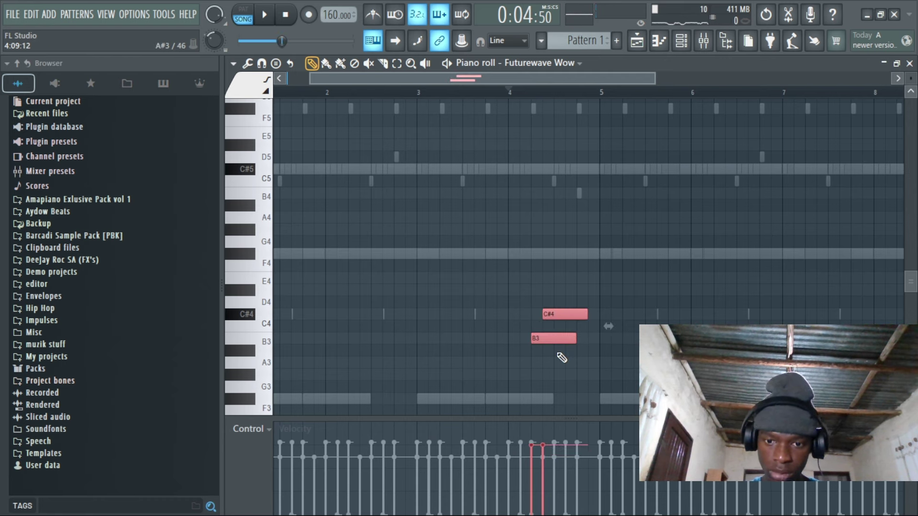
{"action": "left_click", "coordinate": [571, 256]}
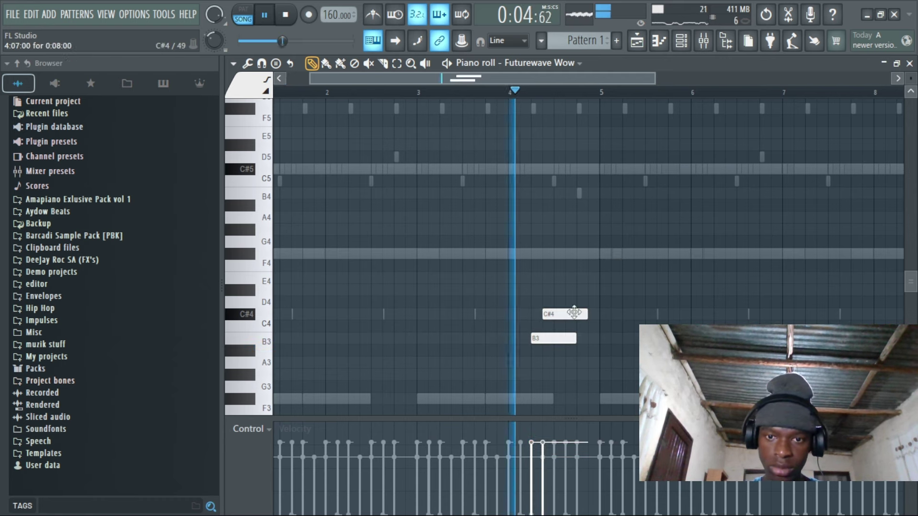
{"action": "left_click_drag", "start_coordinate": [574, 313], "coordinate": [565, 338]}
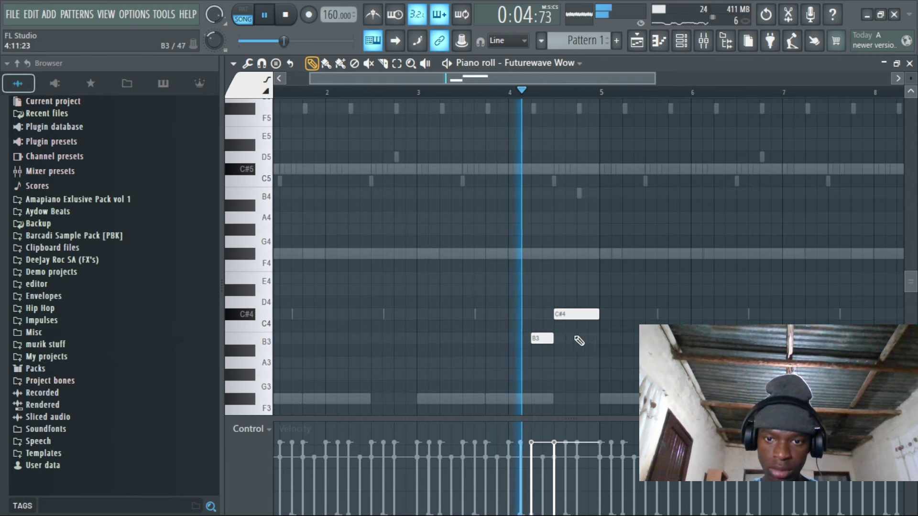
Switch to the Frontman Show notes and shorten the F#2 notes in bars 3 and 7 to 12 steps each
{"action": "left_click", "coordinate": [571, 64]}
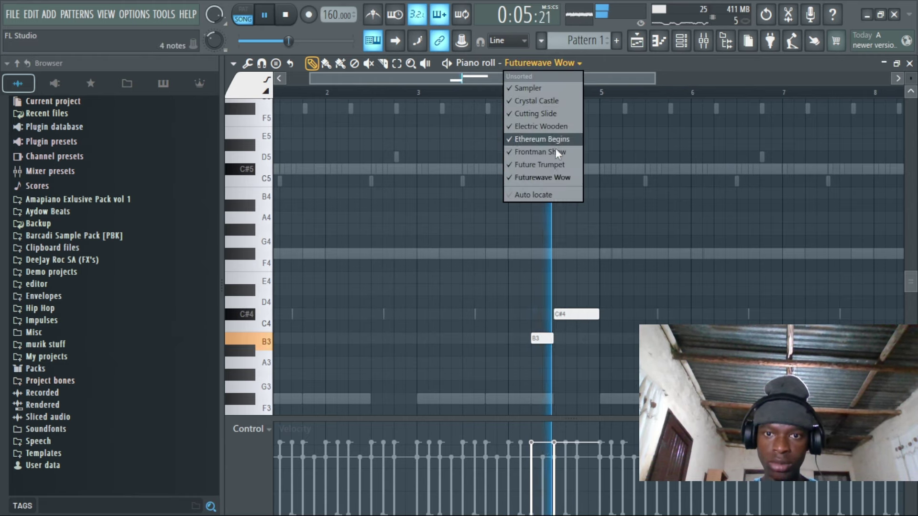
{"action": "left_click", "coordinate": [552, 165]}
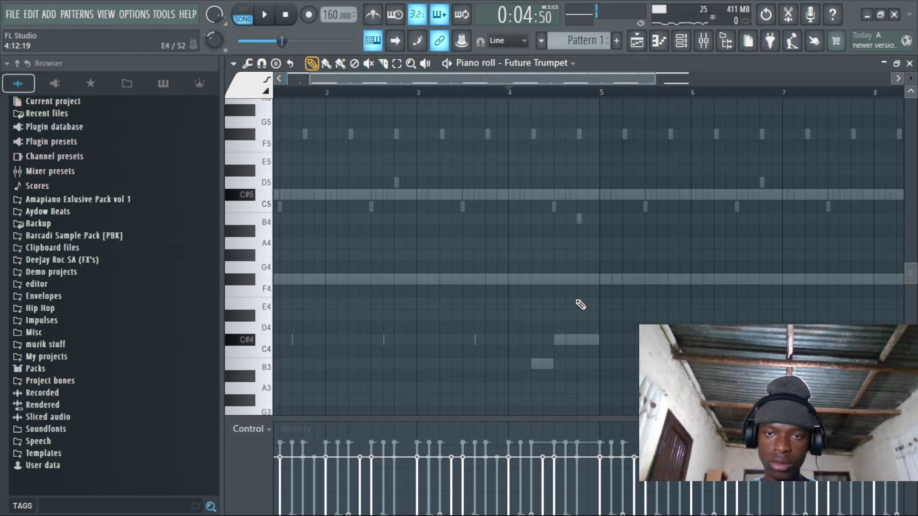
{"action": "left_click", "coordinate": [555, 63]}
{"action": "left_click", "coordinate": [552, 153]}
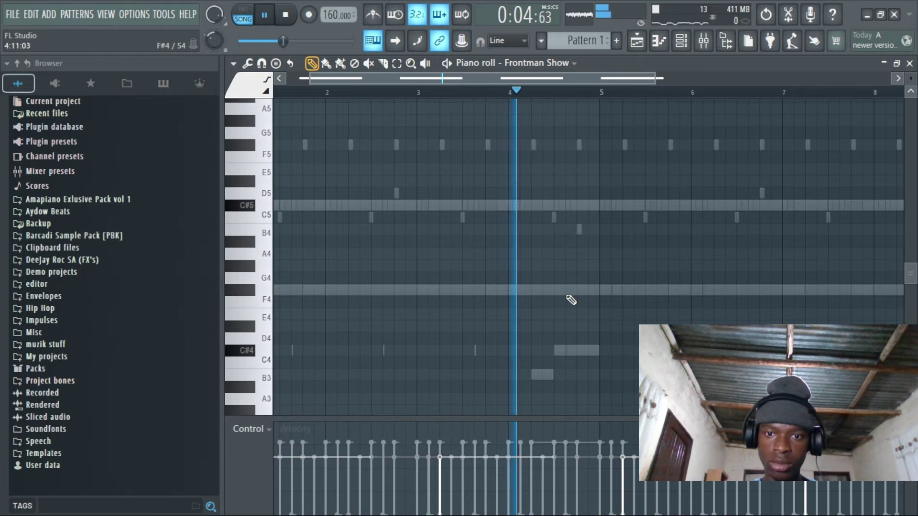
{"action": "key", "text": "space"}
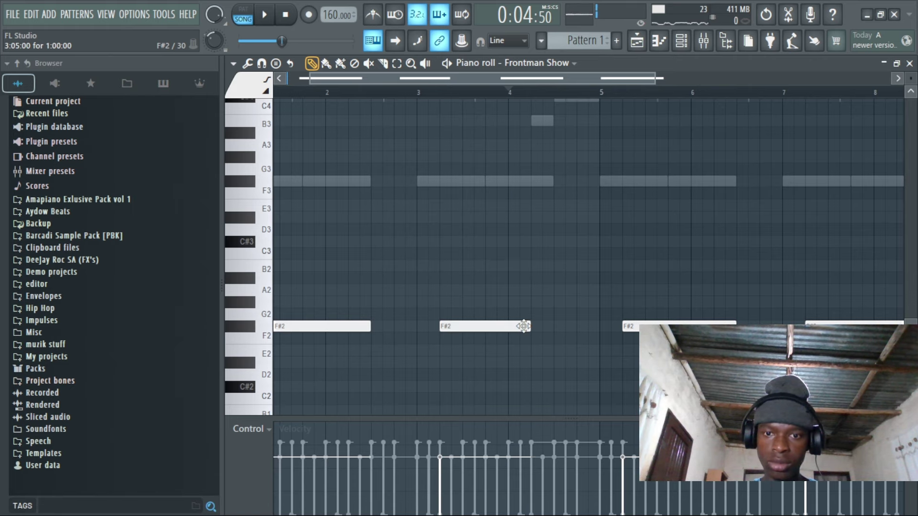
{"action": "key", "text": "space"}
{"action": "key", "text": "space"}
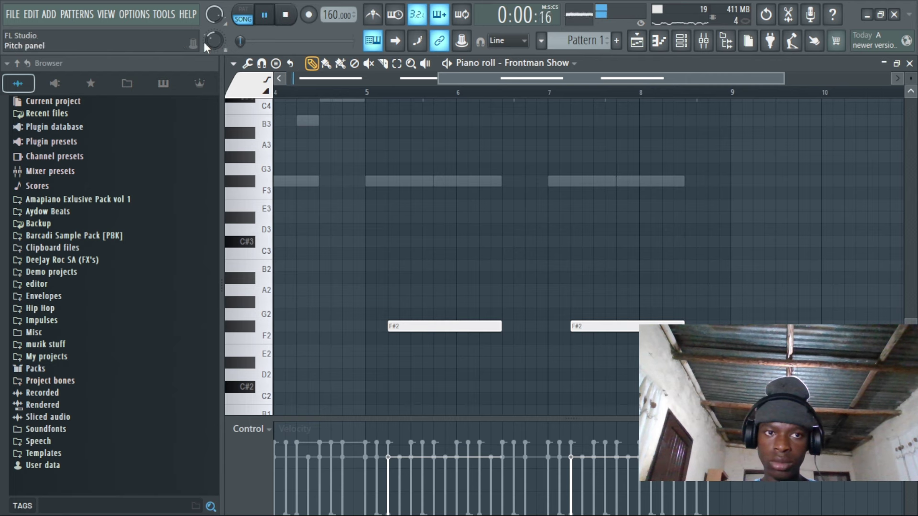
{"action": "scroll", "coordinate": [404, 81], "scroll_direction": "down", "scroll_amount": 3}
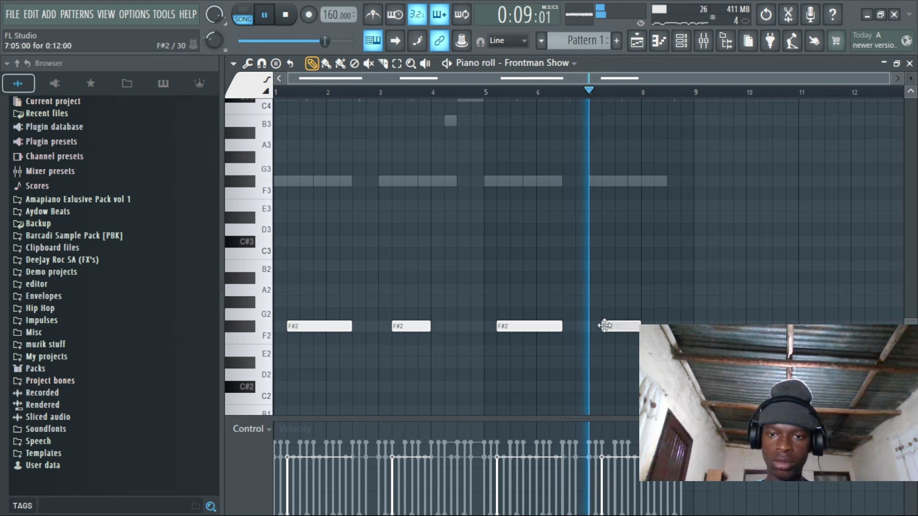
Return to the Futurewave Wow notes and duplicate bars 1 to 4 into bars 5 to 8
{"action": "left_click", "coordinate": [543, 64]}
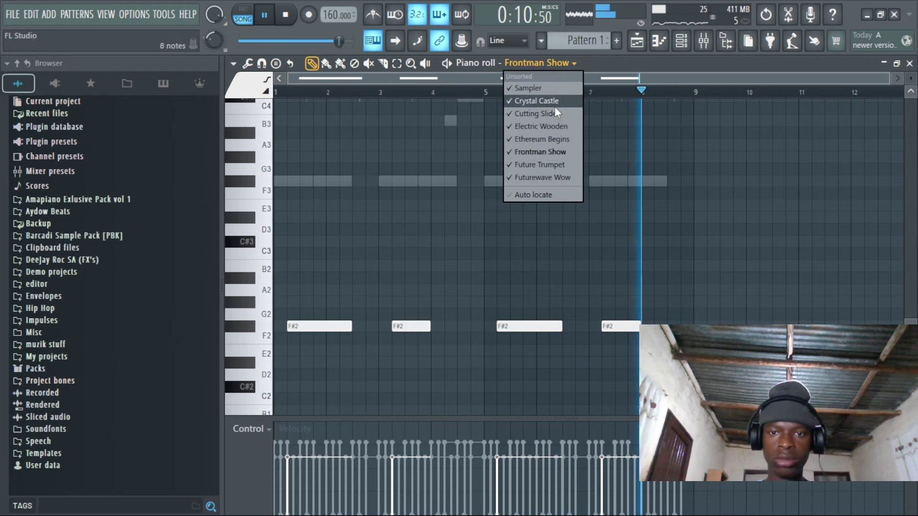
{"action": "left_click", "coordinate": [546, 176]}
{"action": "scroll", "coordinate": [504, 139], "scroll_direction": "up", "scroll_amount": 2}
{"action": "left_click_drag", "start_coordinate": [488, 93], "coordinate": [277, 93]}
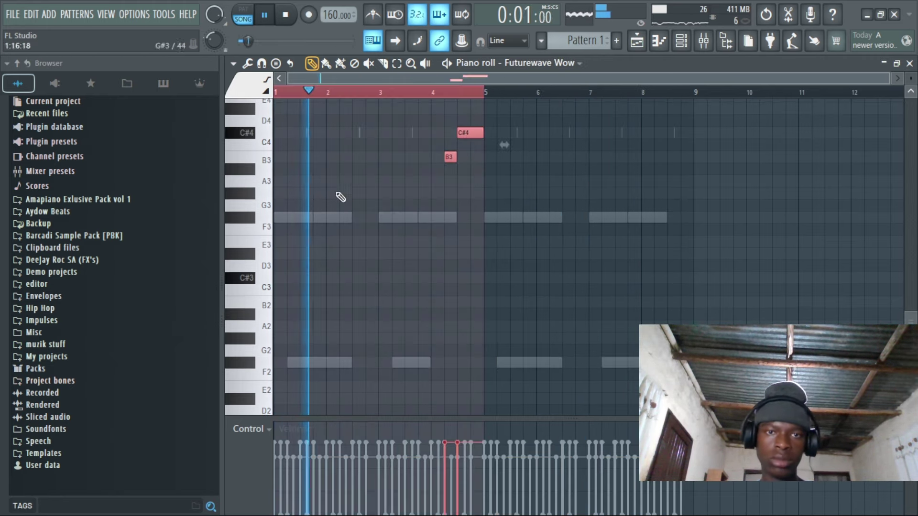
{"action": "key", "text": "ctrl+b"}
{"action": "left_click", "coordinate": [510, 95]}
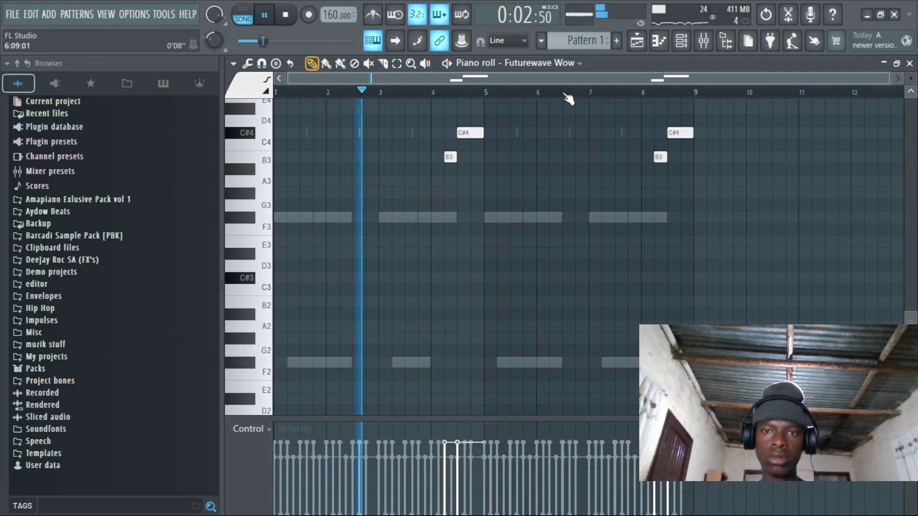
Show the channel rack and raise the system volume to 100
{"action": "left_click", "coordinate": [682, 40]}
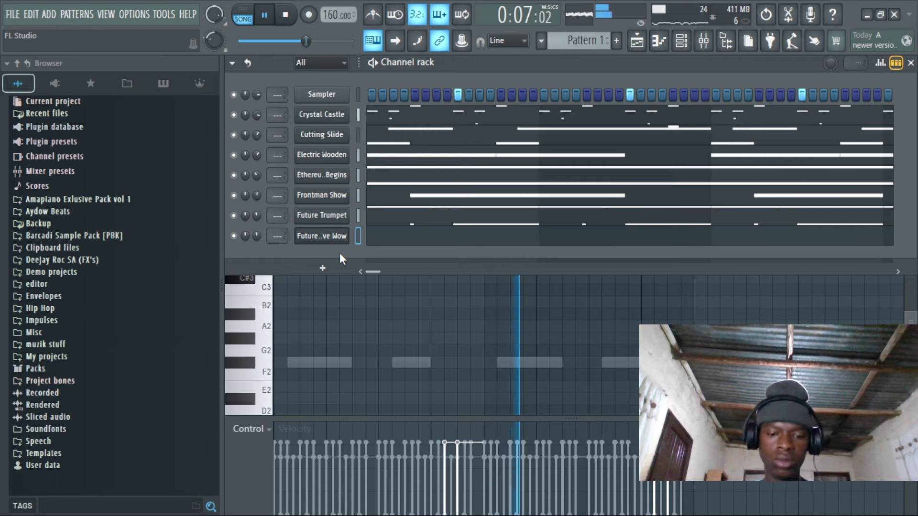
{"action": "key", "text": "XF86AudioRaiseVolume"}
{"action": "key", "text": "XF86AudioRaiseVolume"}
{"action": "key", "text": "XF86AudioRaiseVolume"}
{"action": "key", "text": "XF86AudioRaiseVolume"}
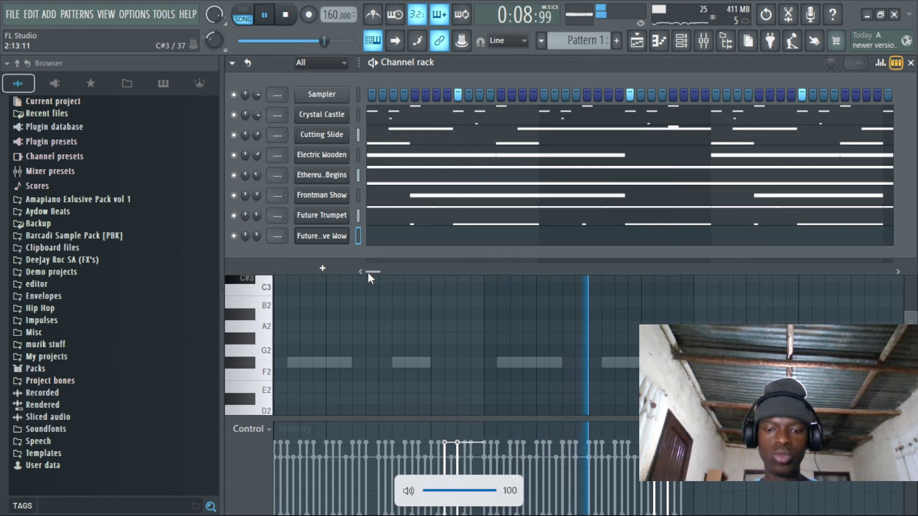
Clone the Futurewave Wow channel and load the Galactic Link preset from Olbaid Compendium on the clone
{"action": "right_click", "coordinate": [306, 235]}
{"action": "left_click", "coordinate": [373, 366]}
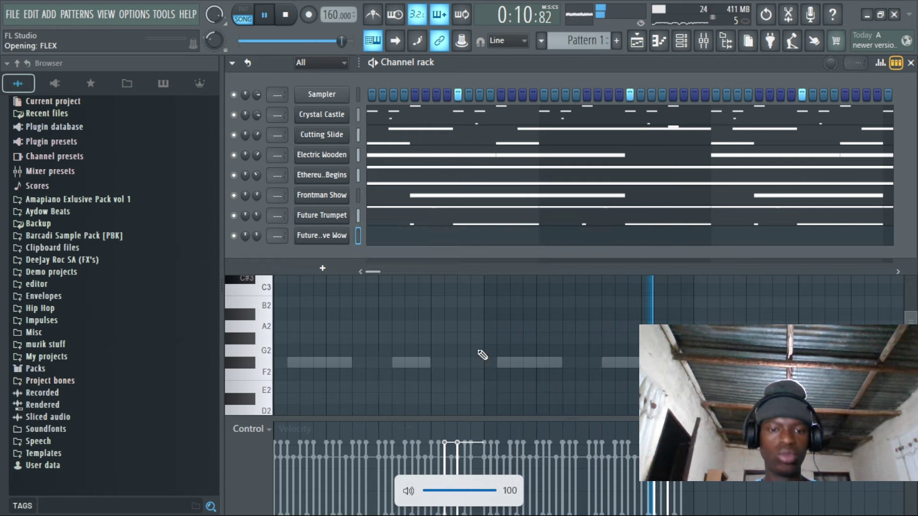
{"action": "scroll", "coordinate": [574, 325], "scroll_direction": "down", "scroll_amount": 8}
{"action": "left_click", "coordinate": [592, 404]}
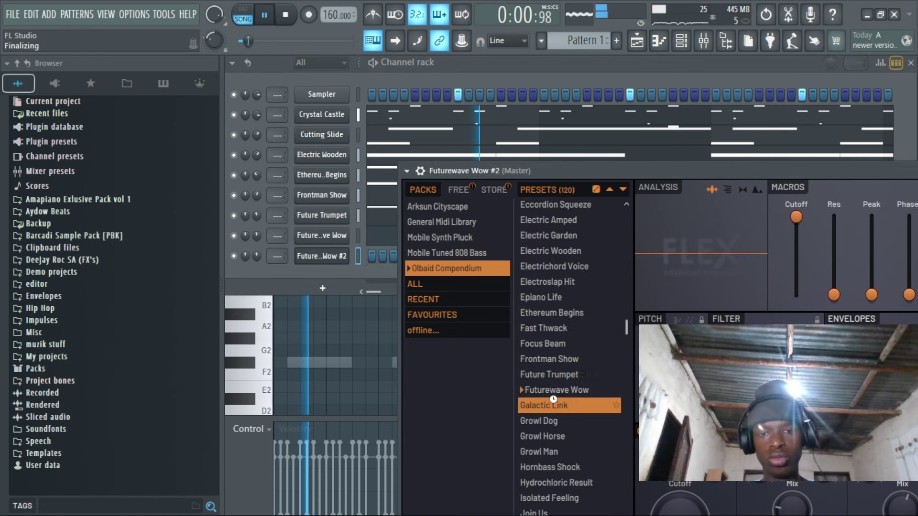
Audition the Growl Dog, Growl Horse and Hydrochloric Result presets on the cloned channel
{"action": "left_click", "coordinate": [564, 420]}
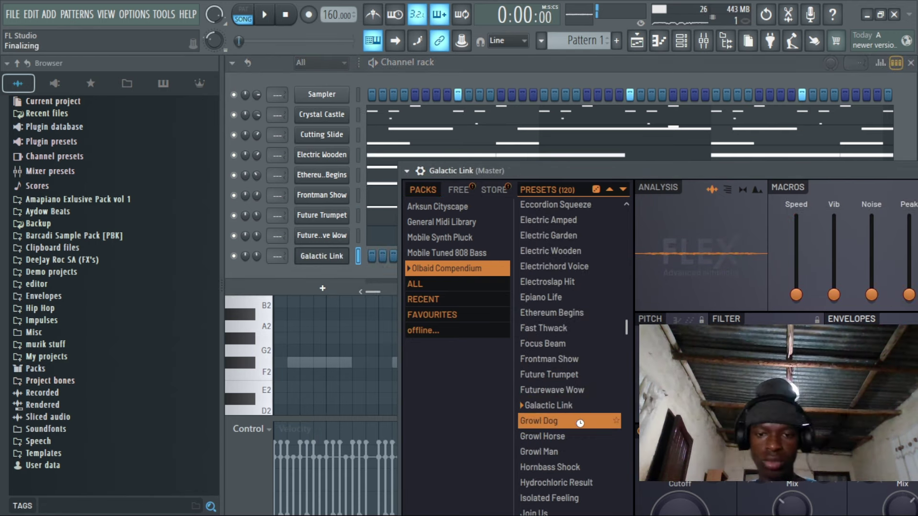
{"action": "key", "text": "space"}
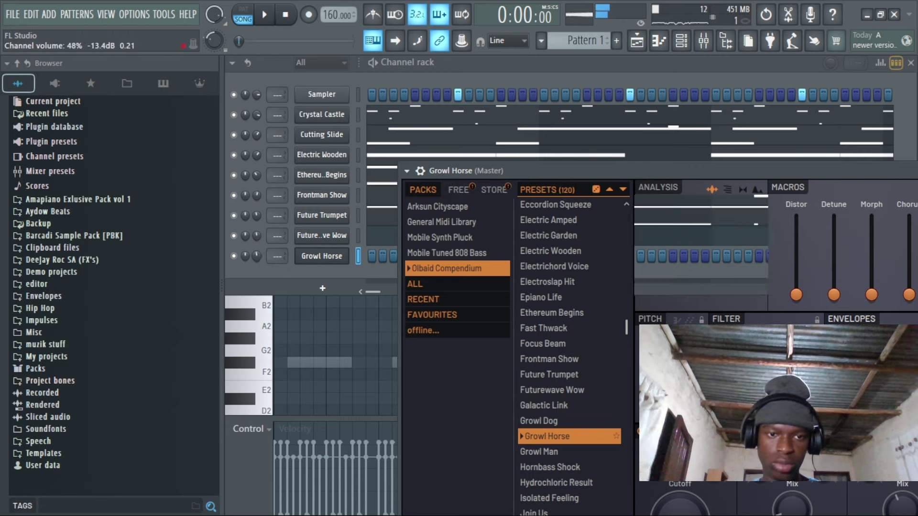
{"action": "key", "text": "F6"}
{"action": "left_click", "coordinate": [566, 451]}
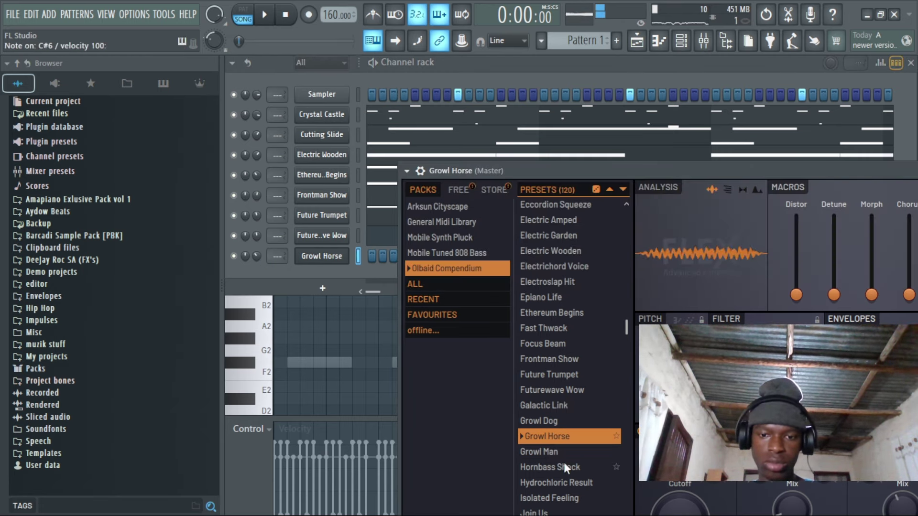
{"action": "scroll", "coordinate": [566, 482], "scroll_direction": "down", "scroll_amount": 4}
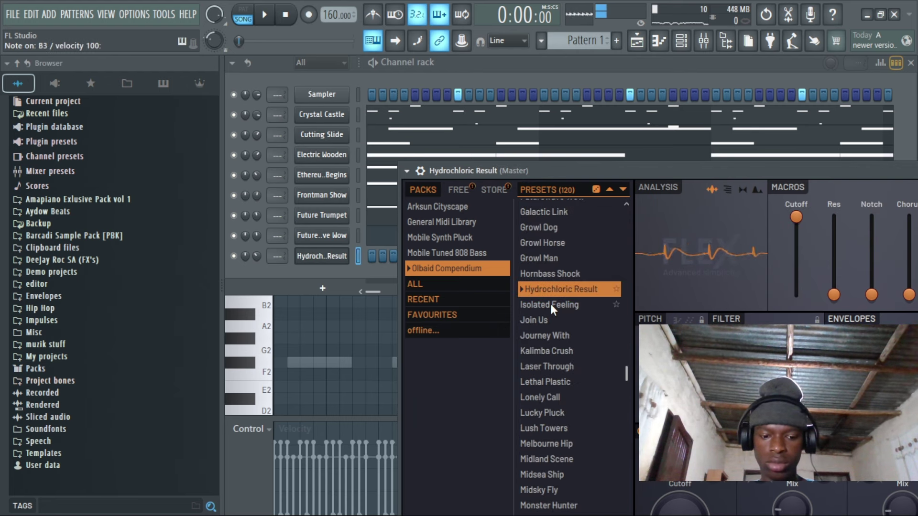
{"action": "key", "text": "space"}
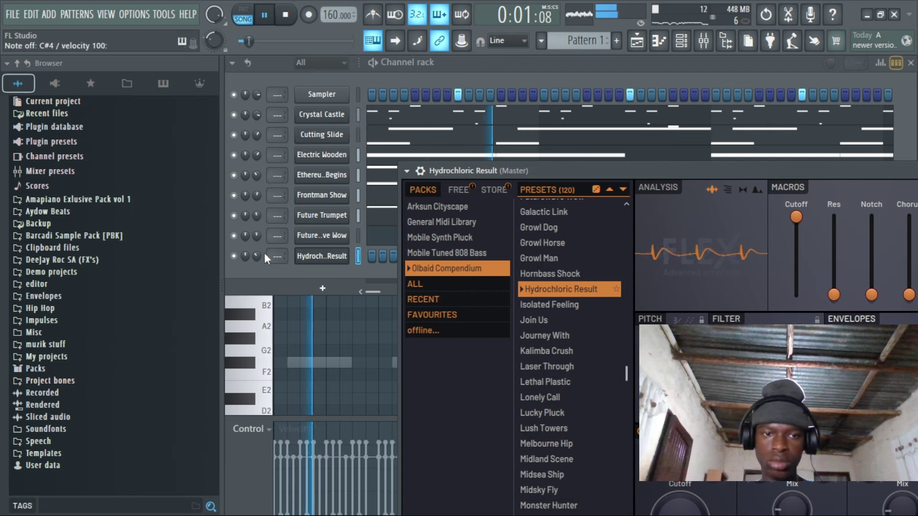
Lower the cloned channel's volume, try the Isolated Feeling preset and load Join Us instead
{"action": "left_click", "coordinate": [250, 258]}
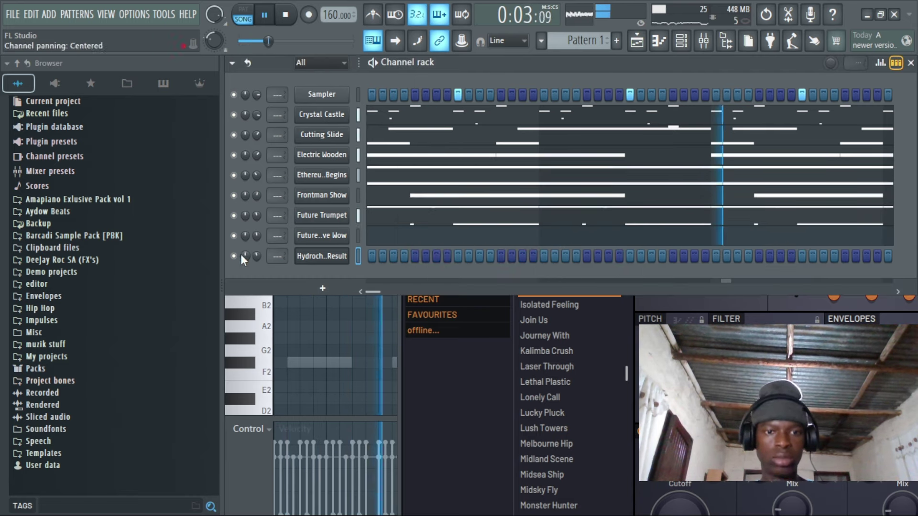
{"action": "left_click_drag", "start_coordinate": [254, 256], "coordinate": [254, 262]}
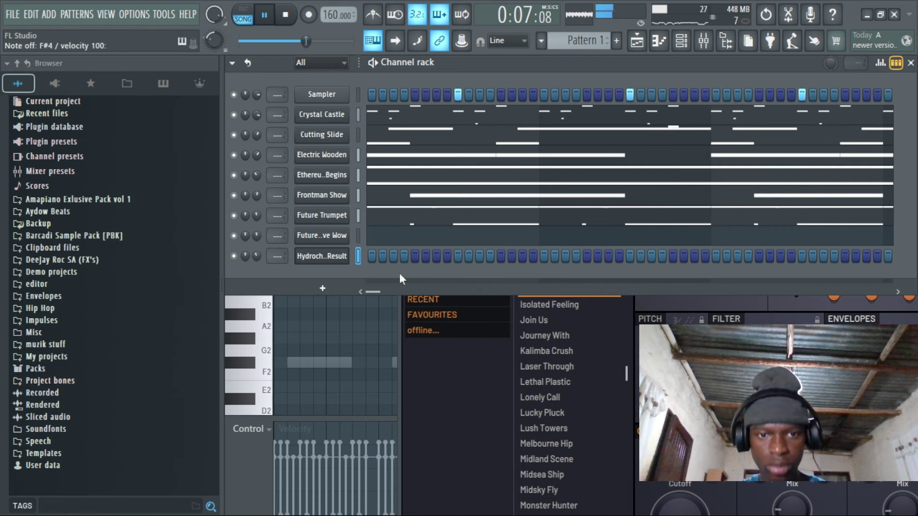
{"action": "left_click", "coordinate": [562, 310]}
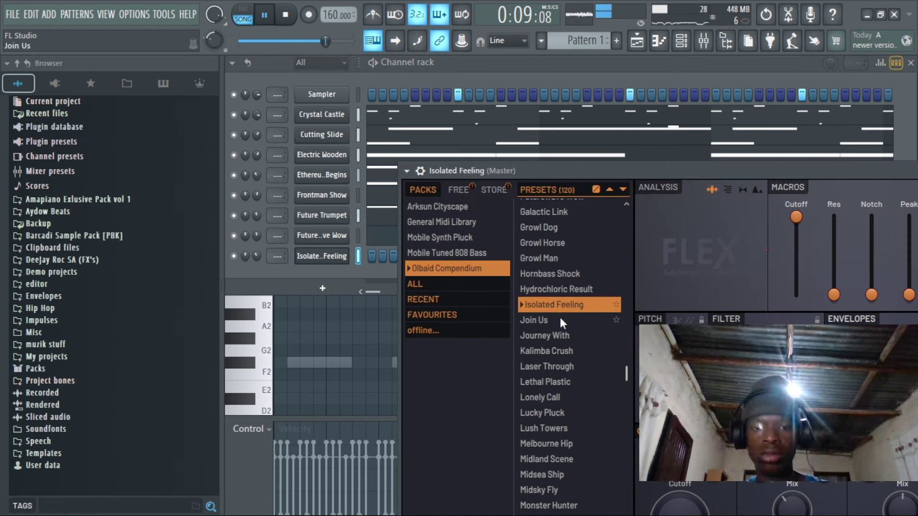
{"action": "left_click", "coordinate": [560, 319]}
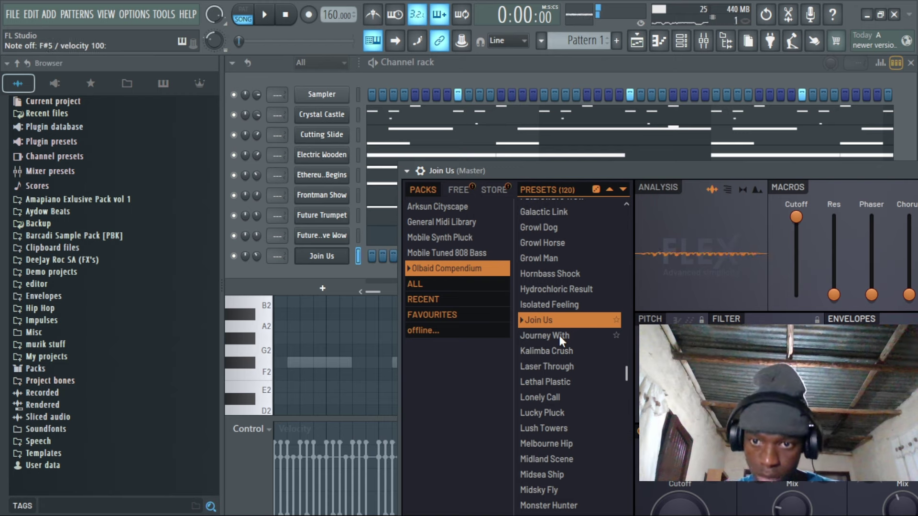
{"action": "left_click", "coordinate": [245, 256]}
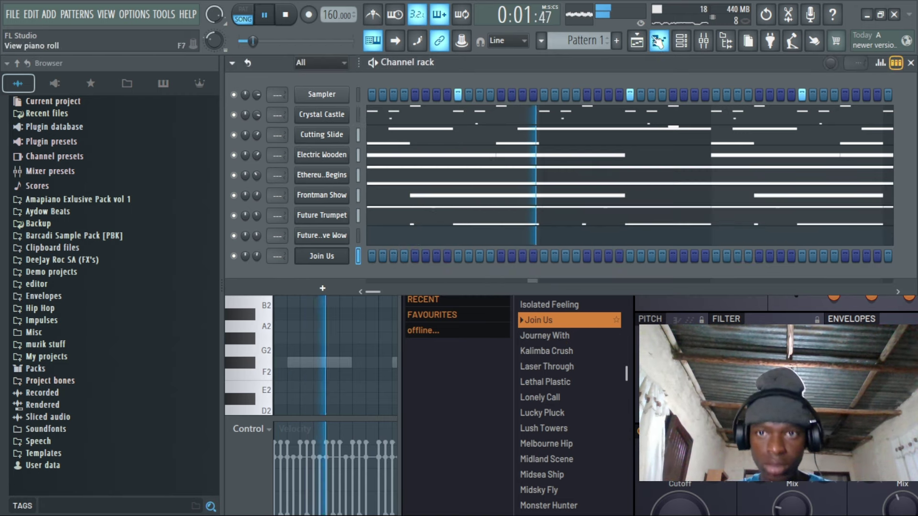
Add a 12-step F#5 note at the start of bar 1 on the Join Us channel
{"action": "key", "text": "F7"}
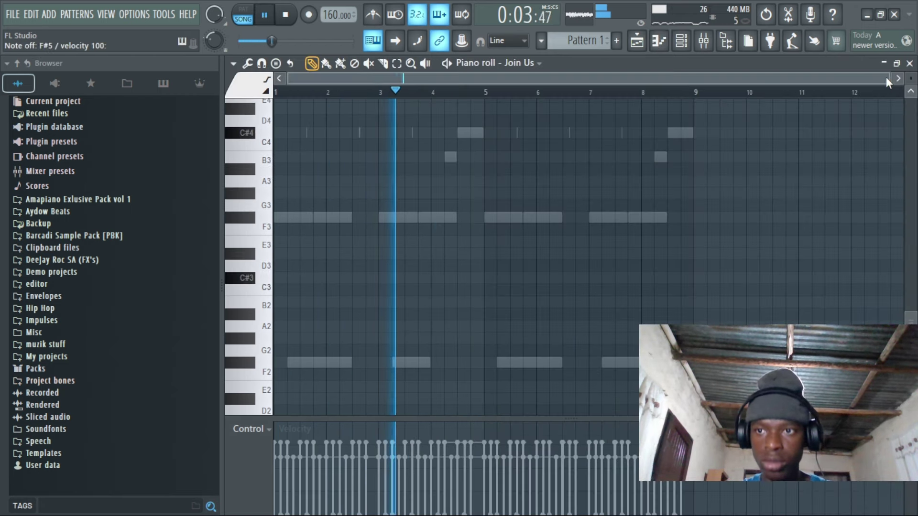
{"action": "left_click_drag", "start_coordinate": [886, 78], "coordinate": [336, 98]}
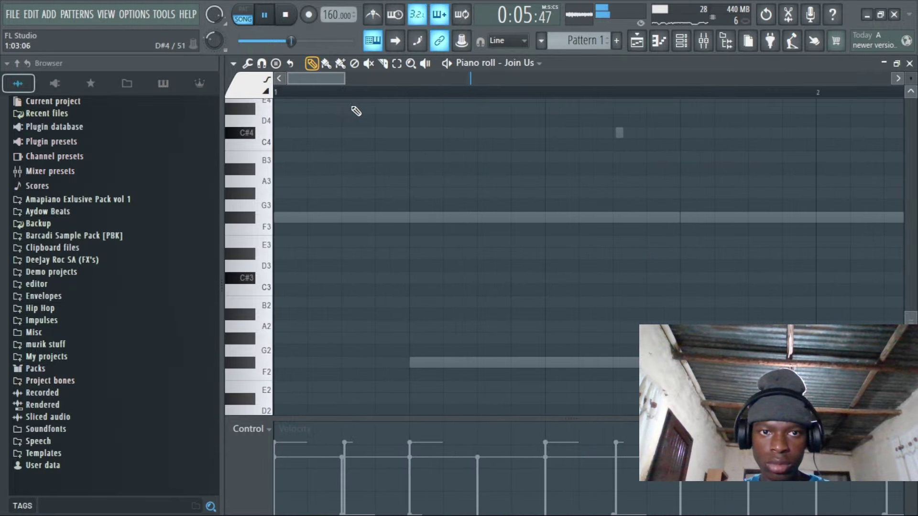
{"action": "scroll", "coordinate": [338, 164], "scroll_direction": "up", "scroll_amount": 8}
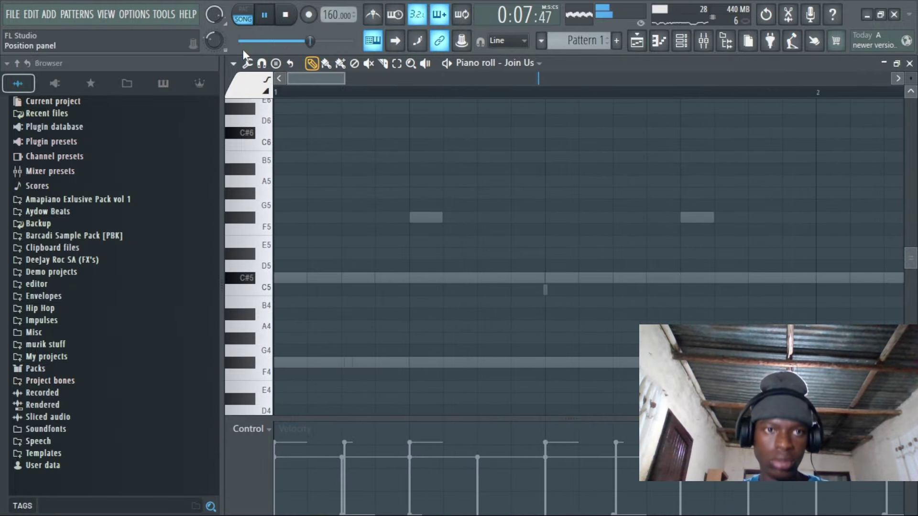
{"action": "left_click", "coordinate": [287, 217]}
{"action": "key", "text": "space"}
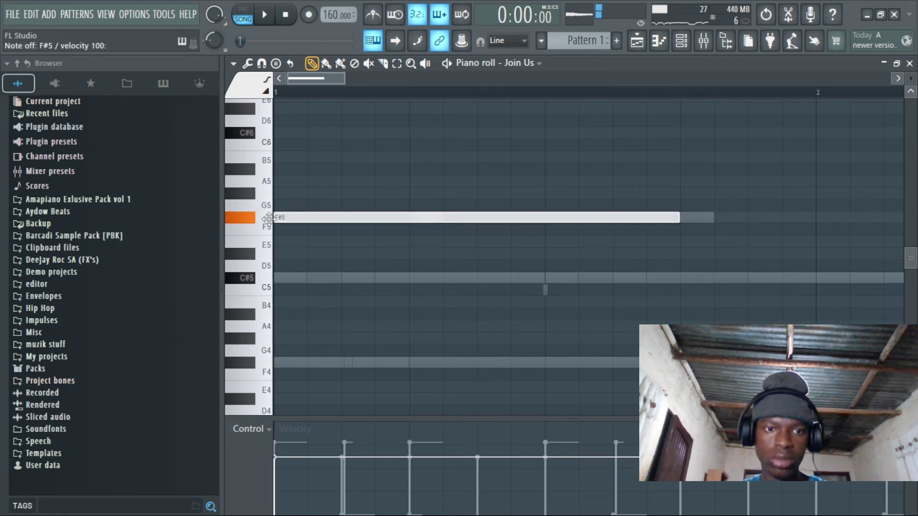
Shorten the F#5 note to one step and add a matching F#5 note at step 3 of bar 1
{"action": "left_click_drag", "start_coordinate": [678, 216], "coordinate": [308, 218]}
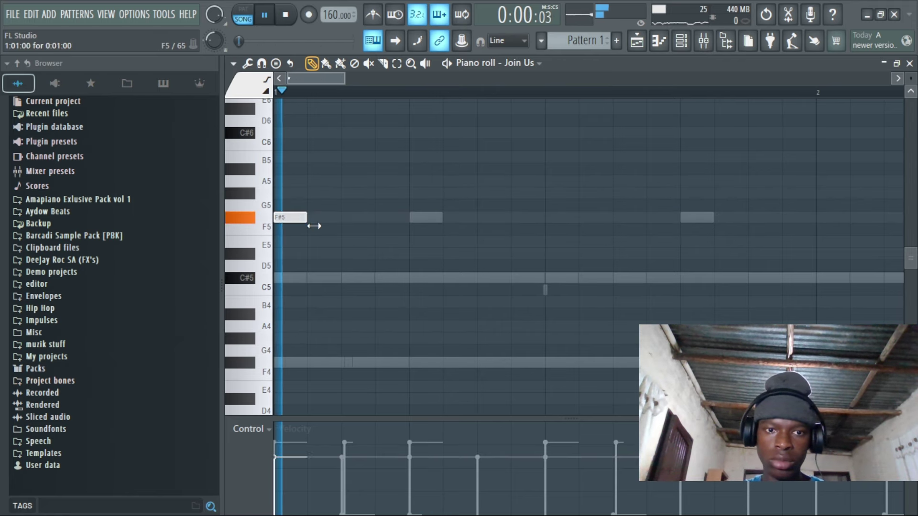
{"action": "left_click", "coordinate": [344, 217]}
Select the first two beats' worth of pattern with the two F#5 notes and duplicate it three times to fill bar 1
{"action": "left_click_drag", "start_coordinate": [416, 95], "coordinate": [275, 93]}
{"action": "key", "text": "space"}
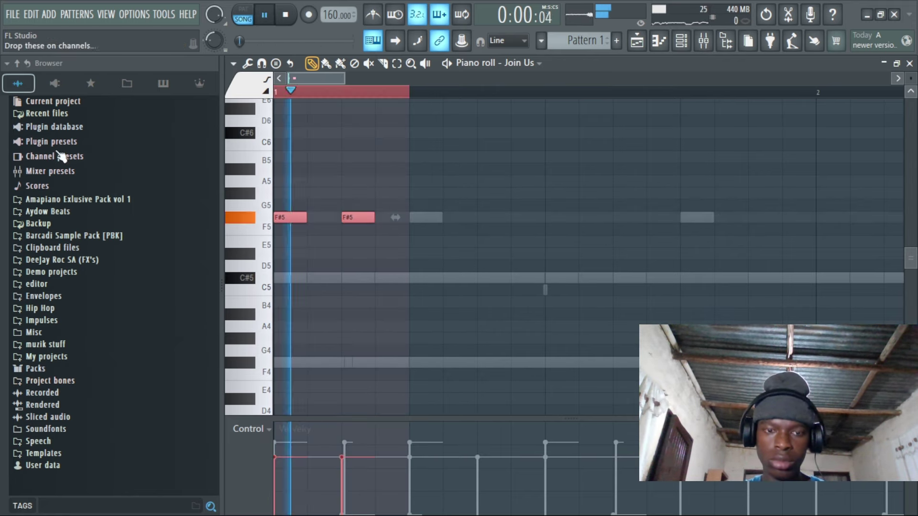
{"action": "key", "text": "ctrl+b"}
{"action": "key", "text": "ctrl+b"}
{"action": "key", "text": "ctrl+b"}
{"action": "scroll", "coordinate": [512, 98], "scroll_direction": "down", "scroll_amount": 2}
{"action": "scroll", "coordinate": [512, 98], "scroll_direction": "down", "scroll_amount": 1}
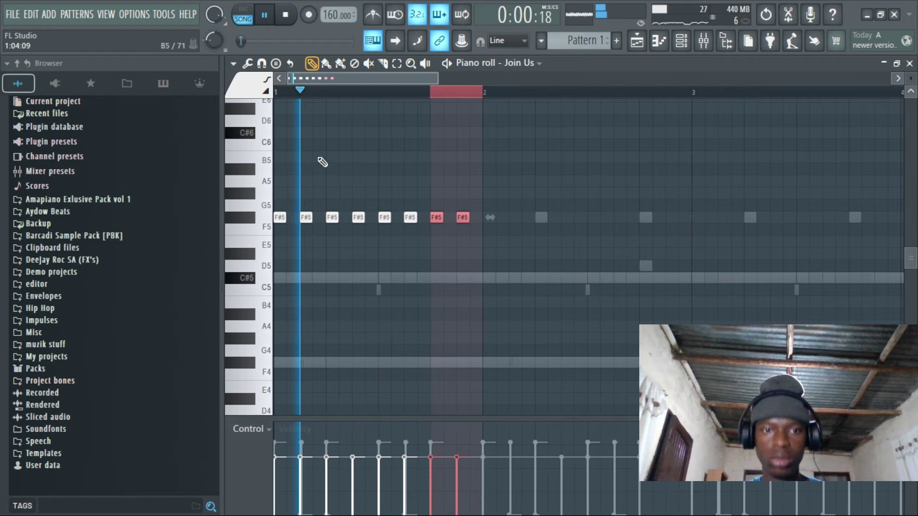
Delete the third F#5 note of bar 1 and copy the bar's pattern into bar 2 without its last note
{"action": "right_click", "coordinate": [333, 218]}
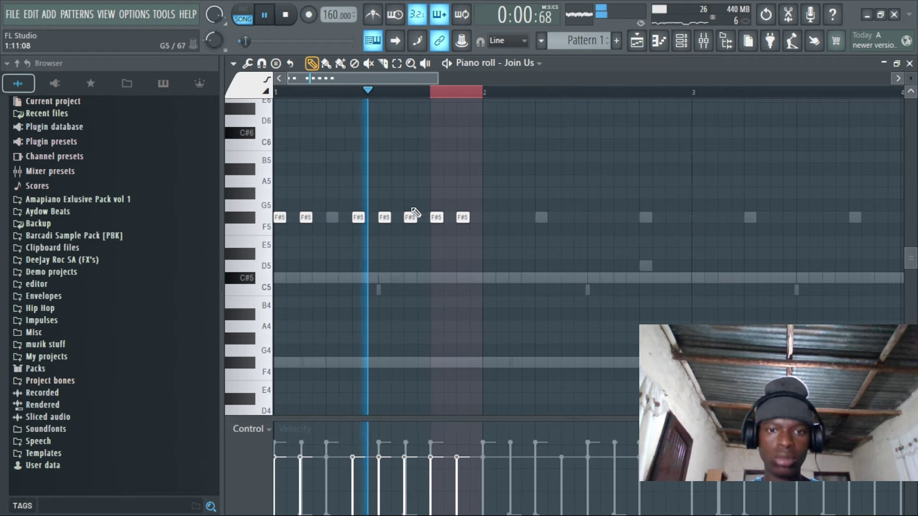
{"action": "right_click", "coordinate": [462, 218]}
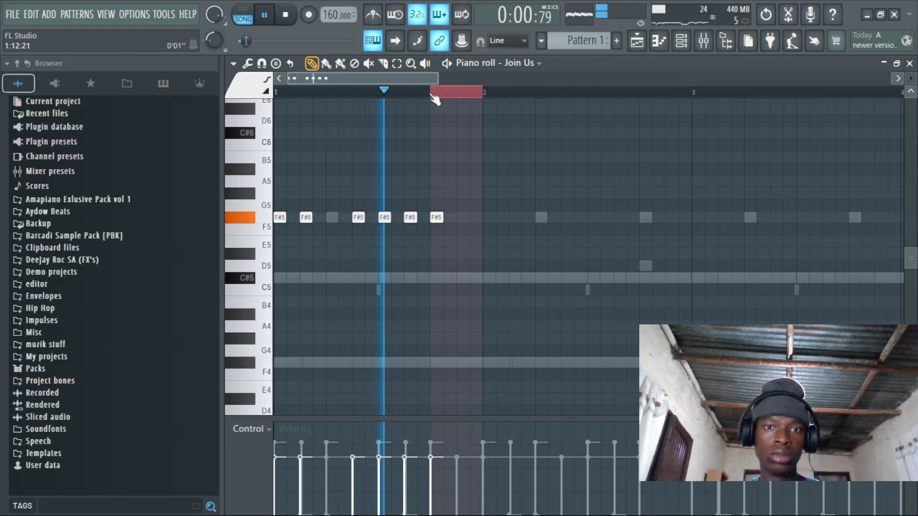
{"action": "key", "text": "ctrl+b"}
{"action": "left_click", "coordinate": [463, 218]}
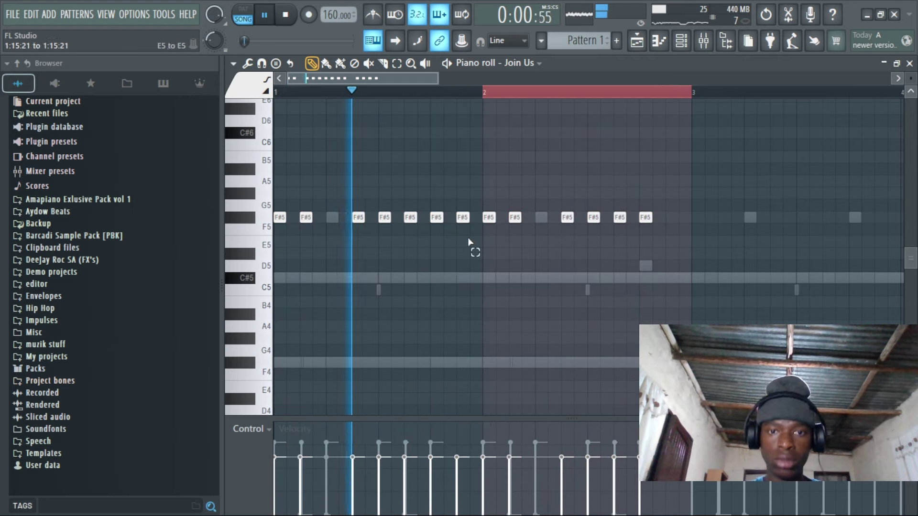
Delete the first two F#5 notes of bar 2
{"action": "right_click", "coordinate": [489, 218]}
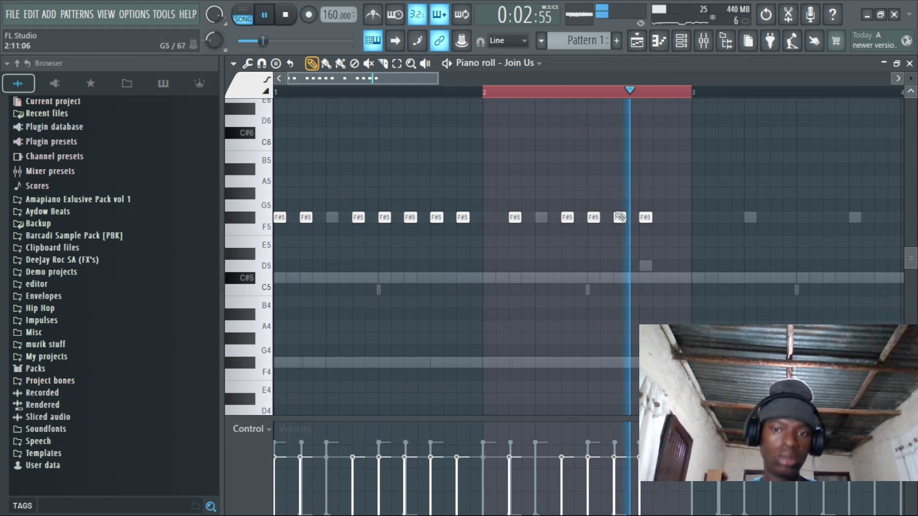
{"action": "left_click", "coordinate": [488, 218]}
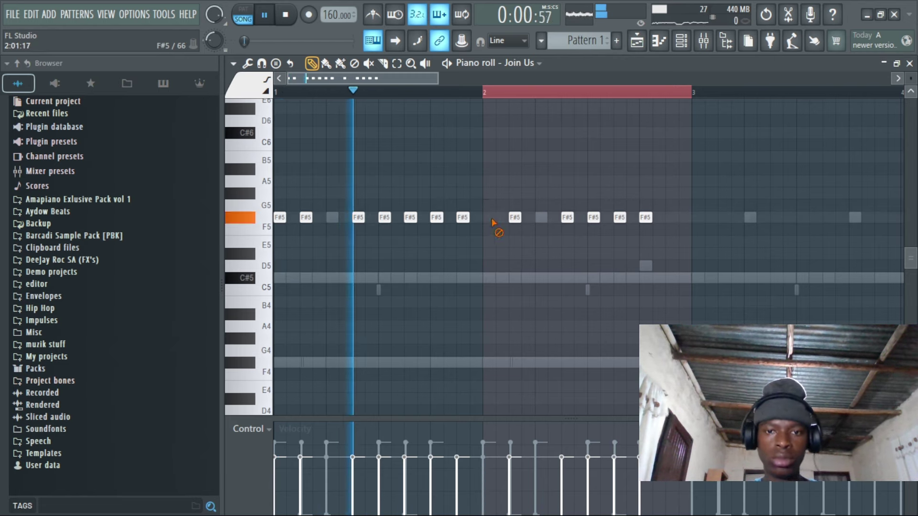
{"action": "right_click", "coordinate": [491, 218]}
{"action": "right_click", "coordinate": [515, 218]}
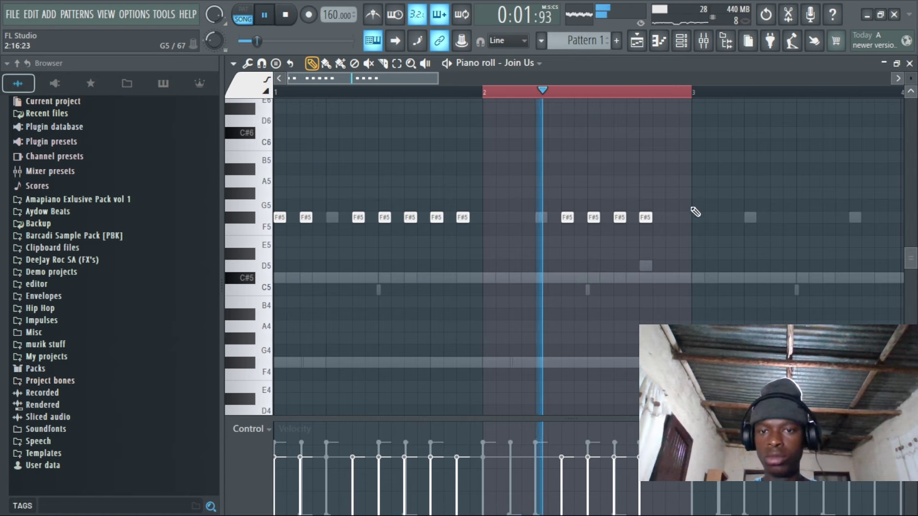
Try an F#5 note at step 5 of bar 2 in place of the one at step 7
{"action": "left_click", "coordinate": [542, 218]}
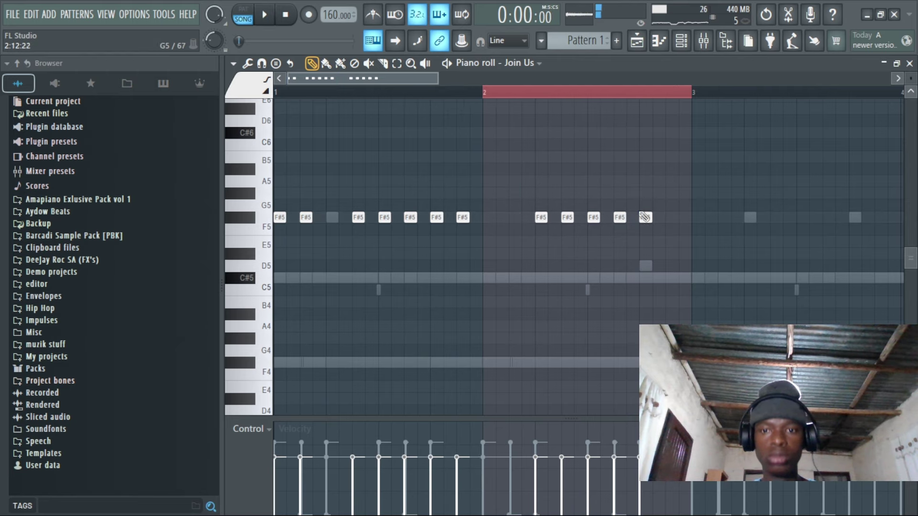
{"action": "right_click", "coordinate": [568, 218]}
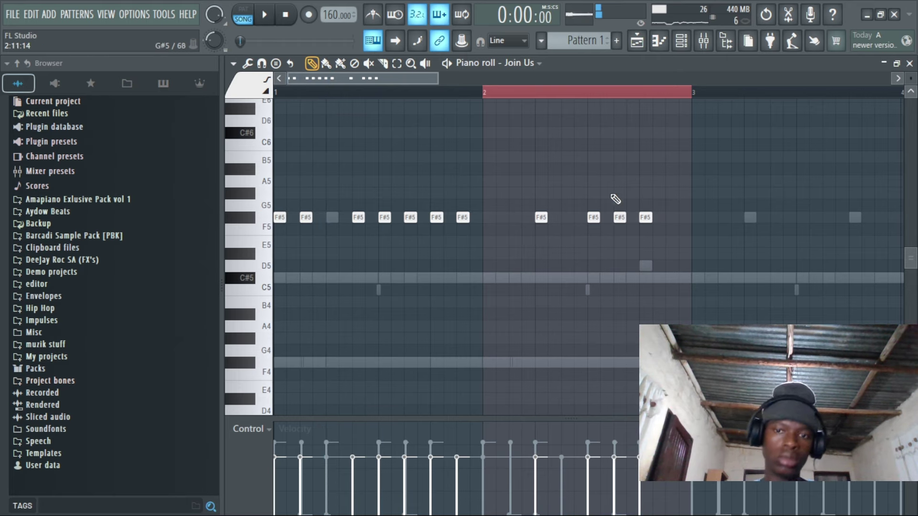
{"action": "left_click_drag", "start_coordinate": [542, 218], "coordinate": [569, 218]}
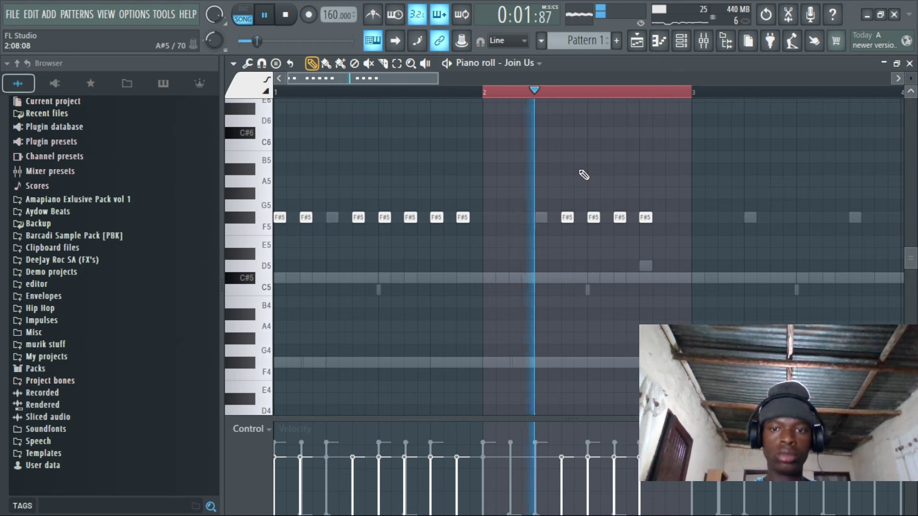
Move the last F#5 note of bar 2 to step 15 and duplicate the two-bar pattern into bars 3 and 4
{"action": "key", "text": "space"}
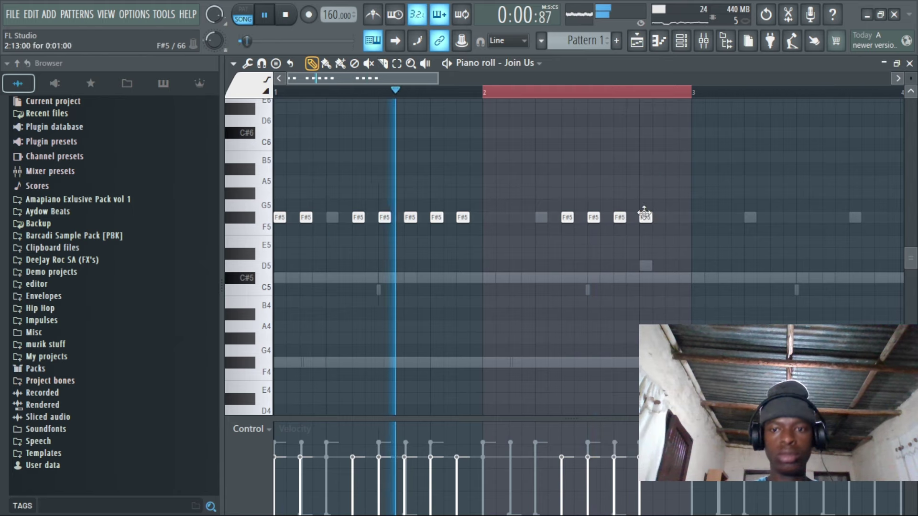
{"action": "left_click_drag", "start_coordinate": [644, 217], "coordinate": [665, 219]}
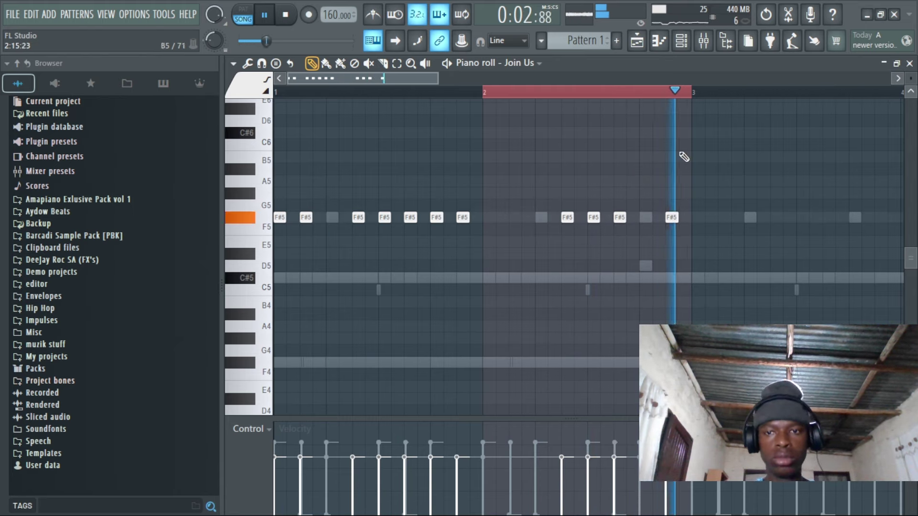
{"action": "scroll", "coordinate": [415, 105], "scroll_direction": "down", "scroll_amount": 2}
{"action": "left_click_drag", "start_coordinate": [452, 93], "coordinate": [349, 168]}
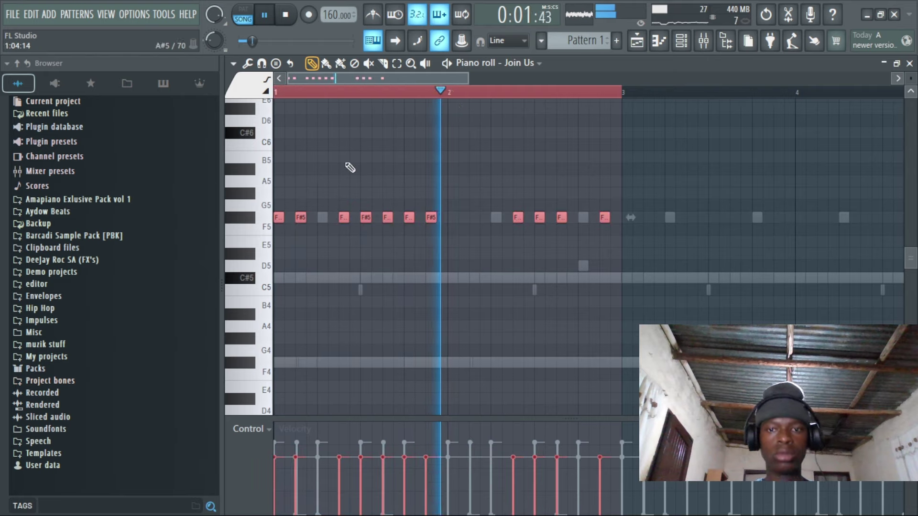
{"action": "key", "text": "ctrl+b"}
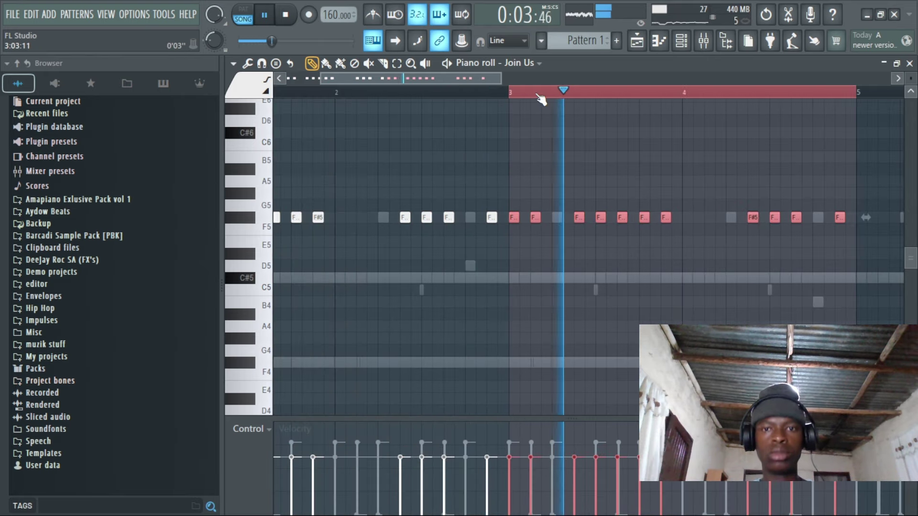
Duplicate the whole four-bar F#5 pattern into bars 5 to 8 and deselect the notes
{"action": "scroll", "coordinate": [559, 91], "scroll_direction": "down", "scroll_amount": 6}
{"action": "key", "text": "ctrl+a"}
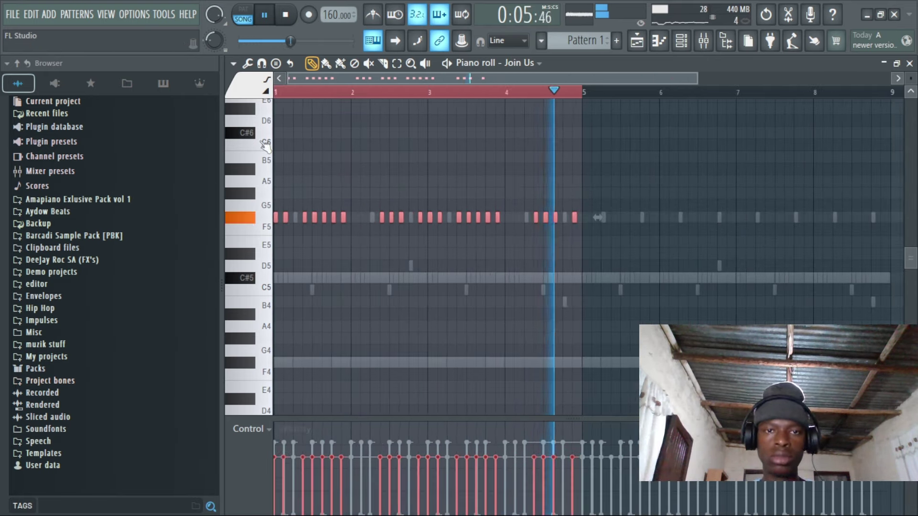
{"action": "key", "text": "ctrl+b"}
{"action": "key", "text": "ctrl+d"}
Set the Join Us channel's volume to 47% and clone the channel
{"action": "key", "text": "F6"}
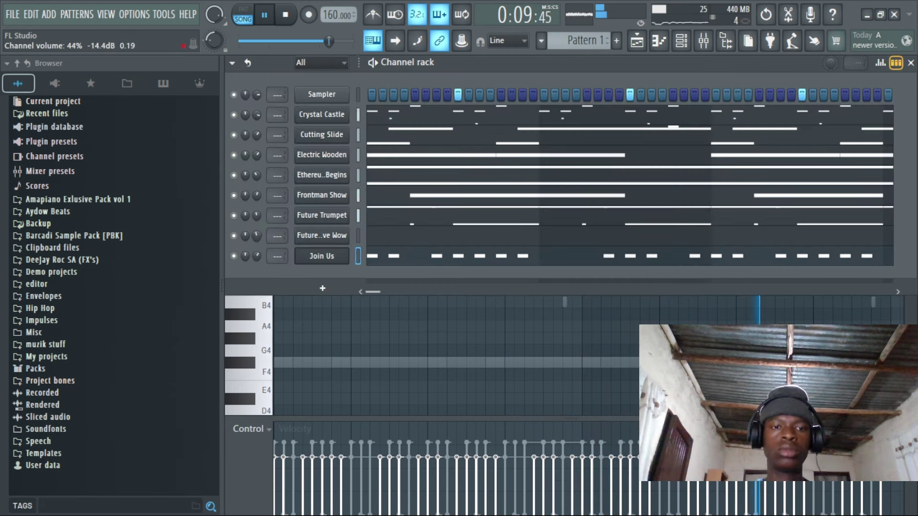
{"action": "left_click_drag", "start_coordinate": [257, 235], "coordinate": [256, 243]}
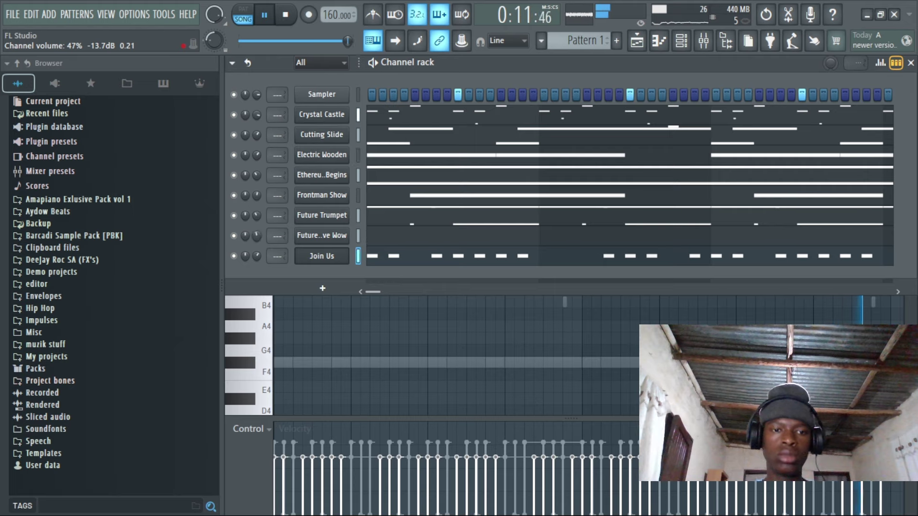
{"action": "right_click", "coordinate": [326, 258]}
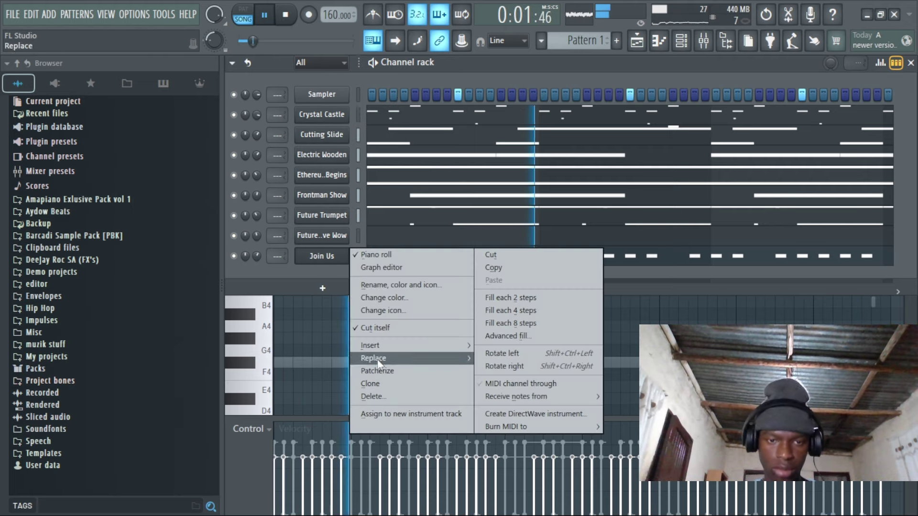
{"action": "left_click", "coordinate": [371, 384]}
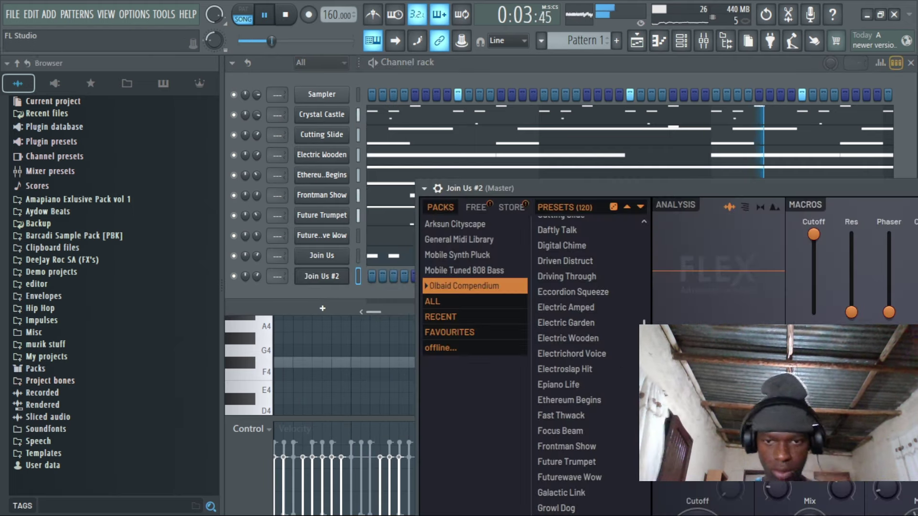
Audition the Kalimba Crush preset from Olbaid Compendium on the cloned channel
{"action": "scroll", "coordinate": [569, 359], "scroll_direction": "down", "scroll_amount": 12}
{"action": "left_click", "coordinate": [569, 423]}
{"action": "scroll", "coordinate": [569, 374], "scroll_direction": "down", "scroll_amount": 14}
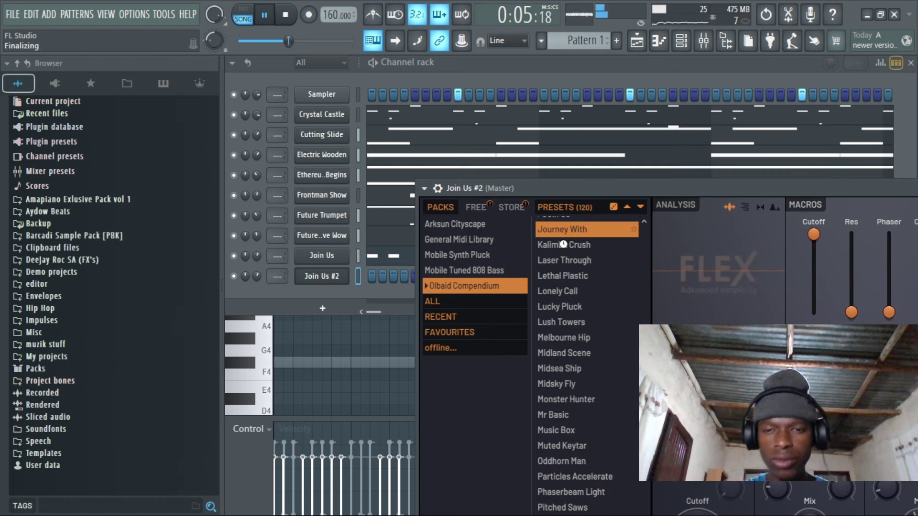
{"action": "key", "text": "space"}
{"action": "left_click", "coordinate": [570, 246]}
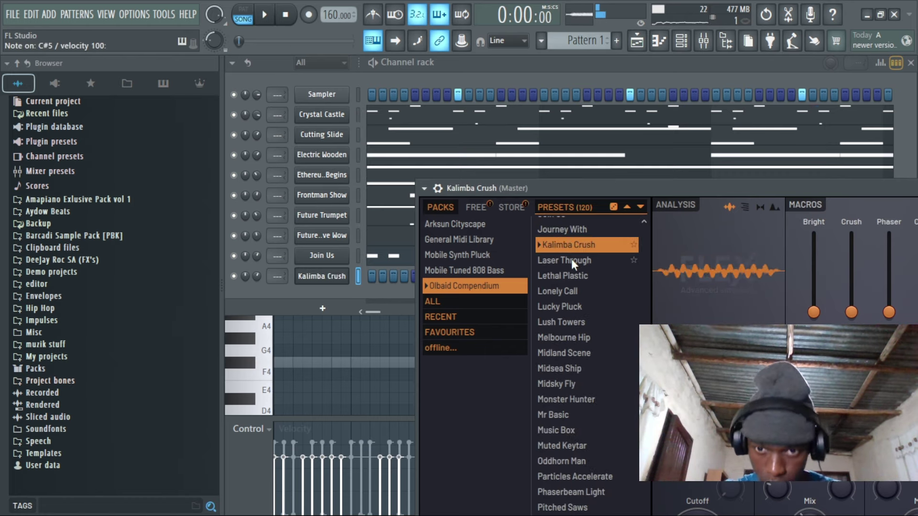
{"action": "left_click", "coordinate": [572, 259]}
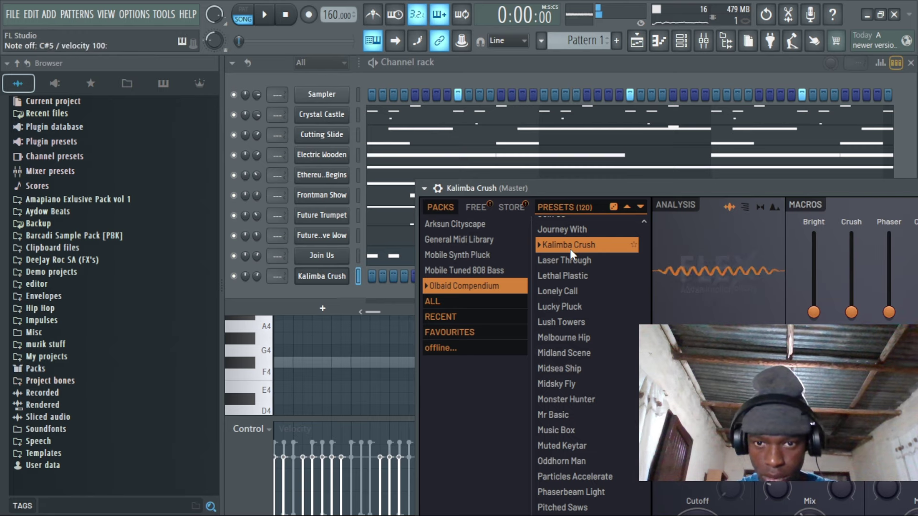
{"action": "left_click", "coordinate": [245, 276]}
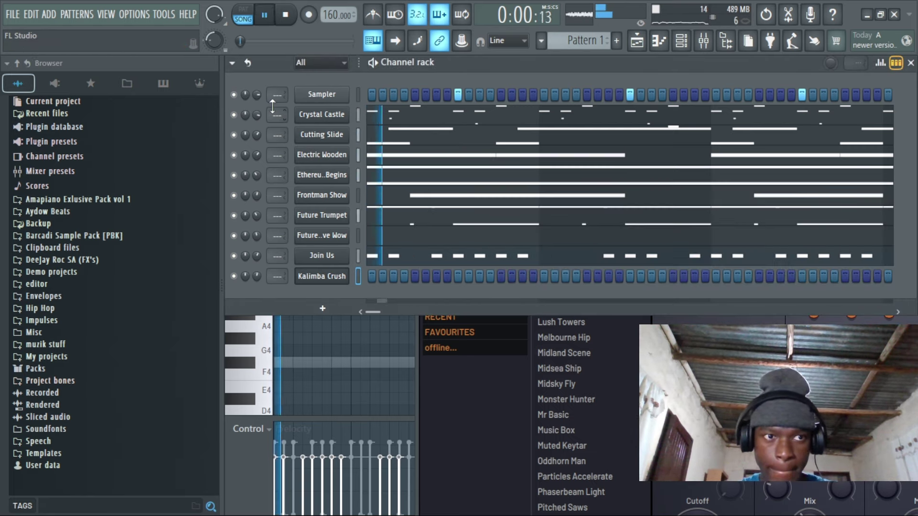
Audition the Lethal Plastic and Laser Through presets on the cloned channel
{"action": "left_click", "coordinate": [322, 278]}
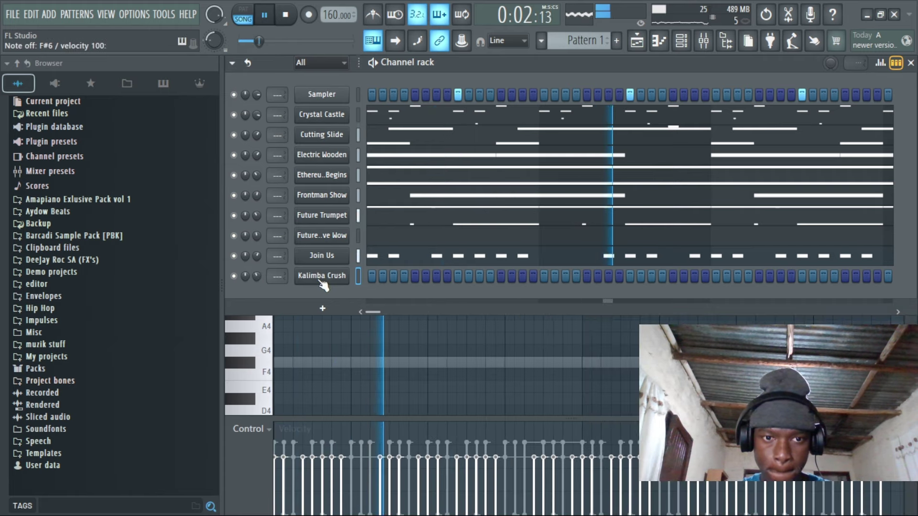
{"action": "left_click", "coordinate": [322, 277]}
{"action": "scroll", "coordinate": [565, 335], "scroll_direction": "down", "scroll_amount": 10}
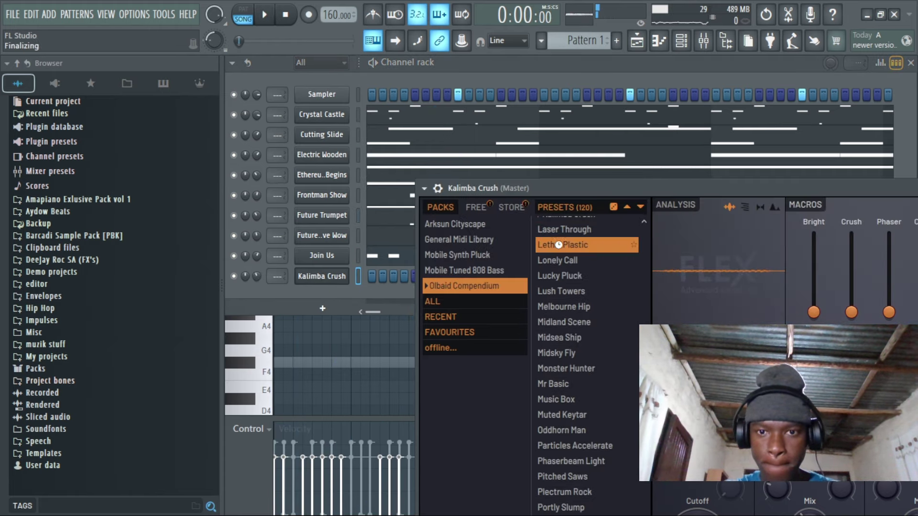
{"action": "left_click", "coordinate": [565, 260]}
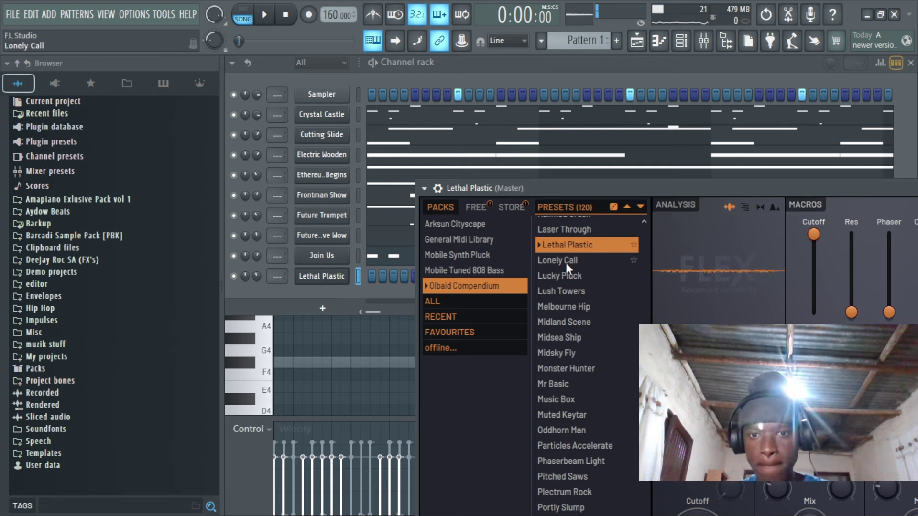
{"action": "left_click", "coordinate": [567, 229]}
Load the Lucky Pluck preset on the cloned channel and set its channel volume to 39% during playback
{"action": "left_click", "coordinate": [566, 276]}
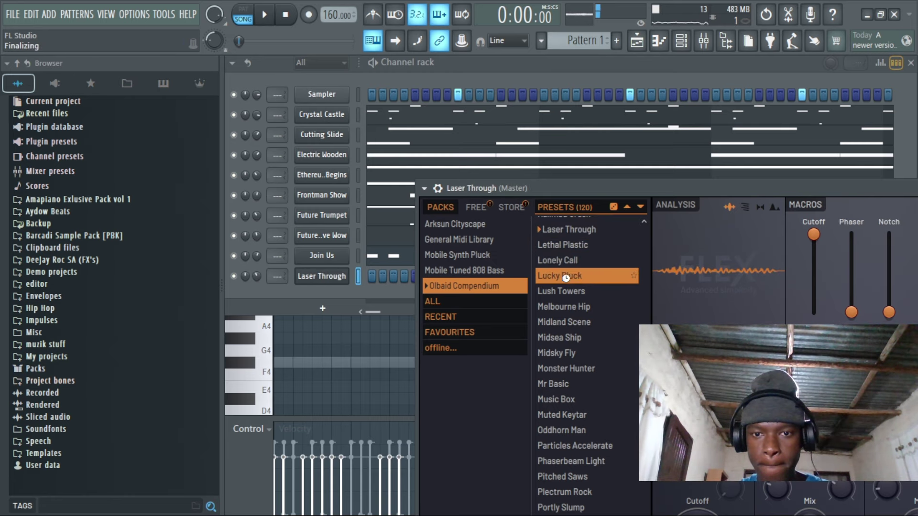
{"action": "left_click", "coordinate": [255, 279]}
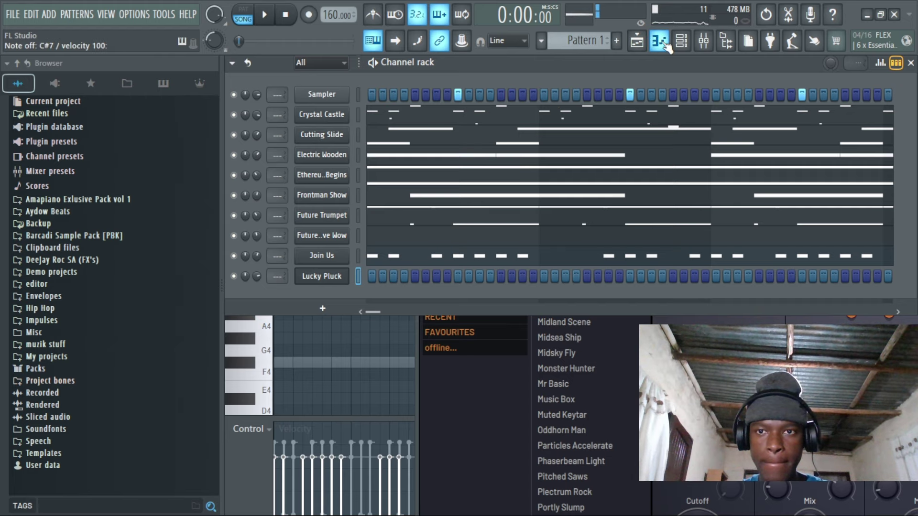
{"action": "key", "text": "space"}
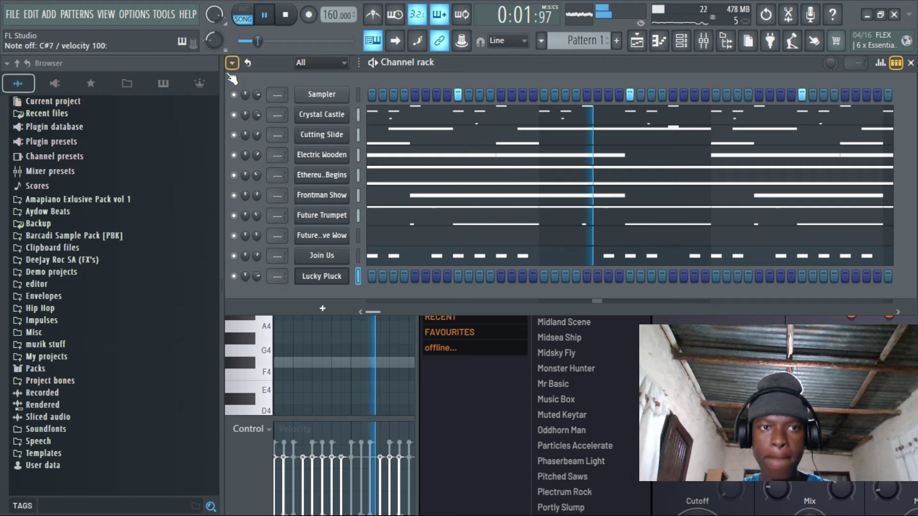
{"action": "left_click_drag", "start_coordinate": [257, 41], "coordinate": [272, 41]}
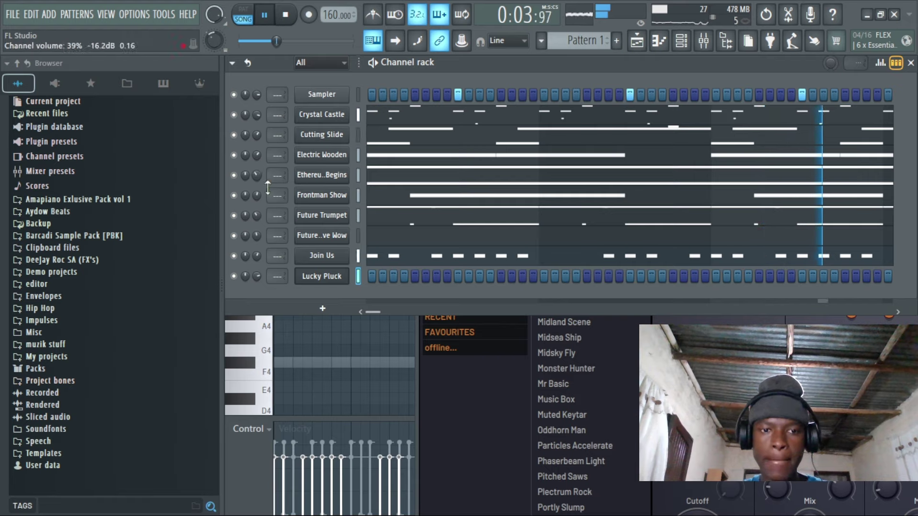
Add a one-bar C#7 note at the start of bar 1 in the Lucky Pluck piano roll
{"action": "left_click", "coordinate": [670, 41]}
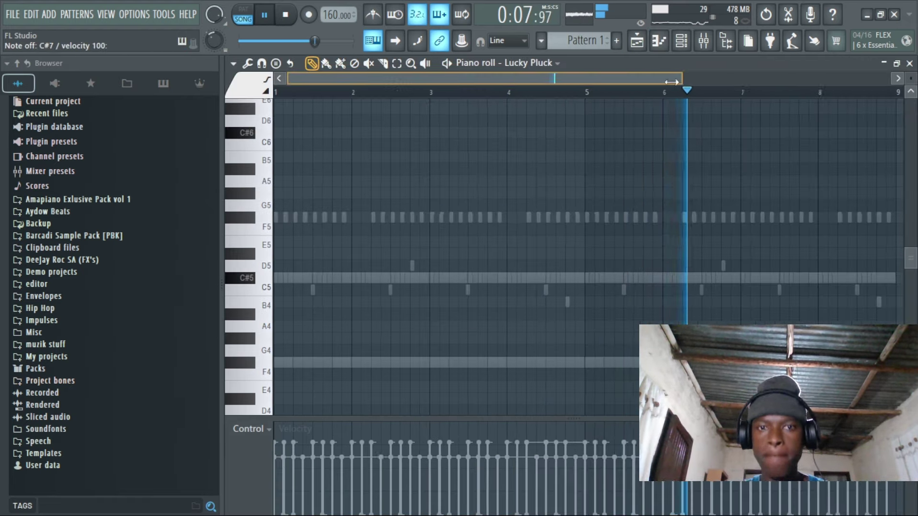
{"action": "left_click_drag", "start_coordinate": [409, 86], "coordinate": [402, 86]}
{"action": "scroll", "coordinate": [344, 188], "scroll_direction": "up", "scroll_amount": 4}
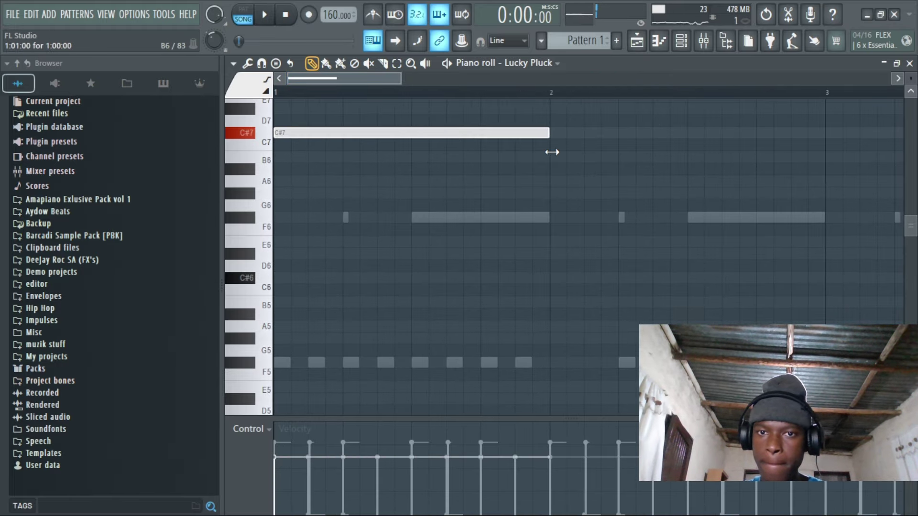
{"action": "scroll", "coordinate": [563, 99], "scroll_direction": "down", "scroll_amount": 4}
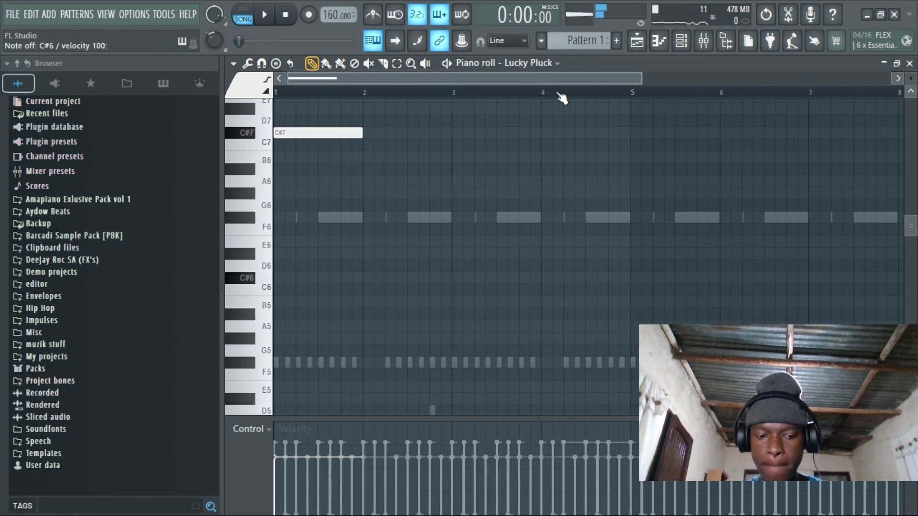
Repeat the one-bar C#7 note through the end of bar 8 in the Lucky Pluck piano roll
{"action": "key", "text": "space"}
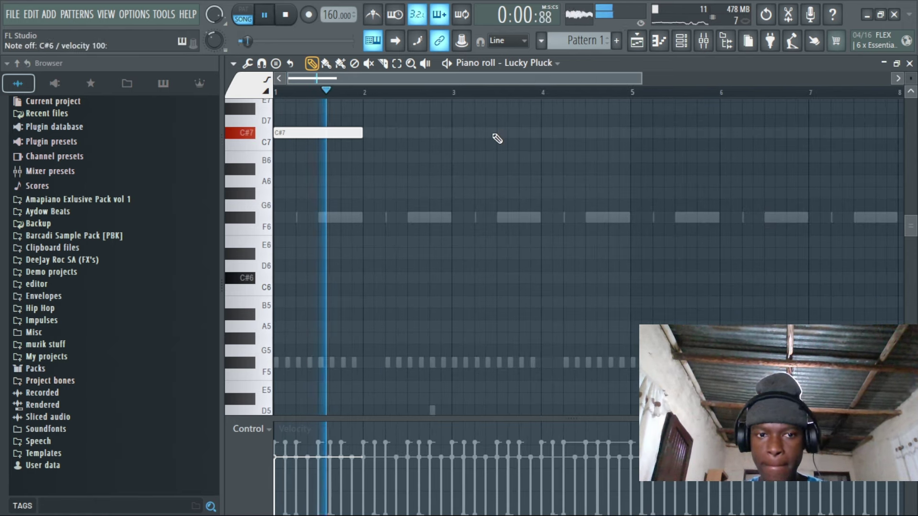
{"action": "left_click", "coordinate": [366, 134]}
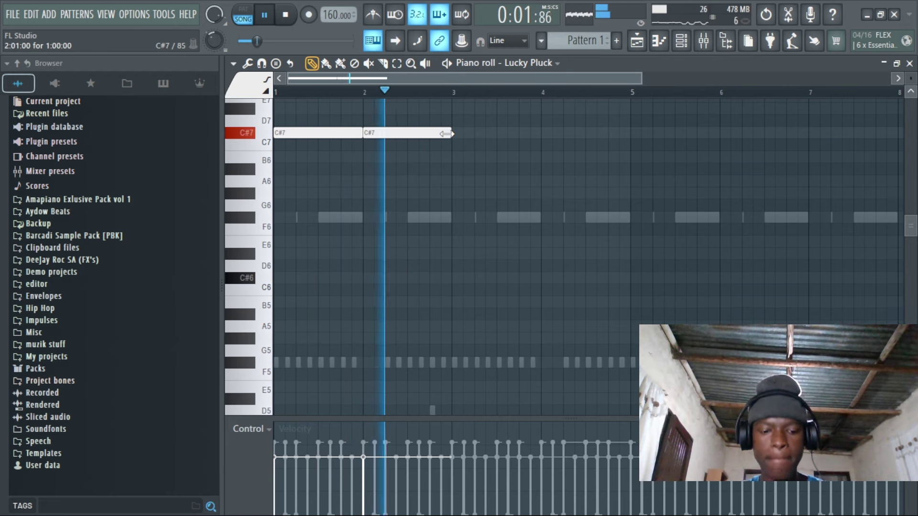
{"action": "key", "text": "ctrl+b"}
{"action": "key", "text": "ctrl+b"}
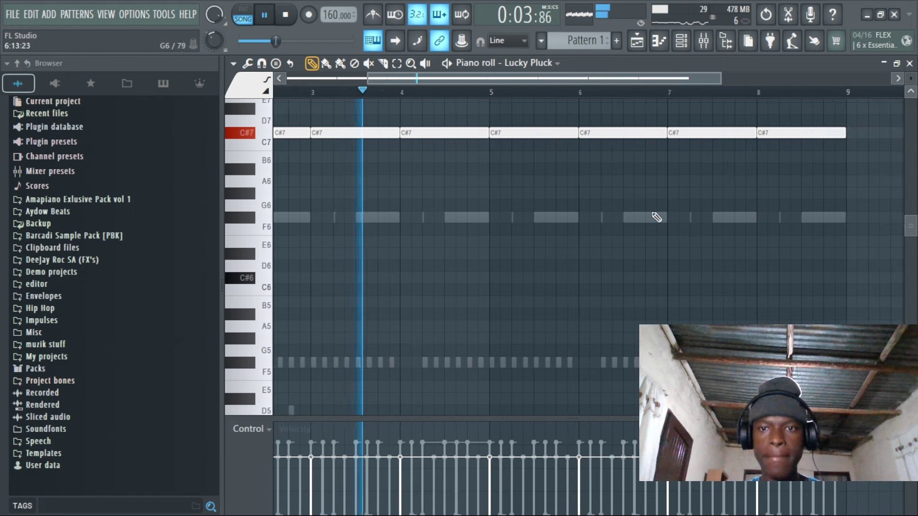
{"action": "scroll", "coordinate": [646, 226], "scroll_direction": "right", "scroll_amount": 4}
Raise the velocity of the C#7 notes and turn up the Lucky Pluck channel's volume
{"action": "left_click", "coordinate": [607, 185]}
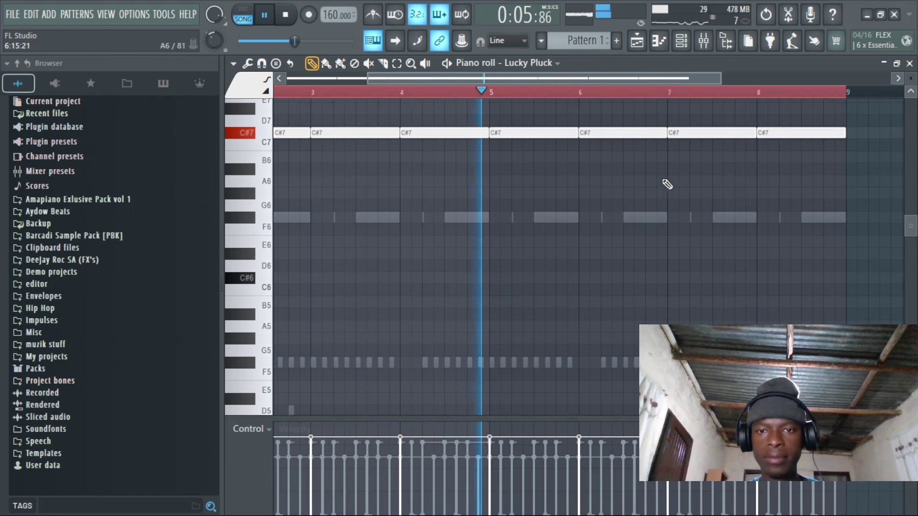
{"action": "left_click", "coordinate": [683, 39]}
{"action": "left_click_drag", "start_coordinate": [257, 277], "coordinate": [257, 270]}
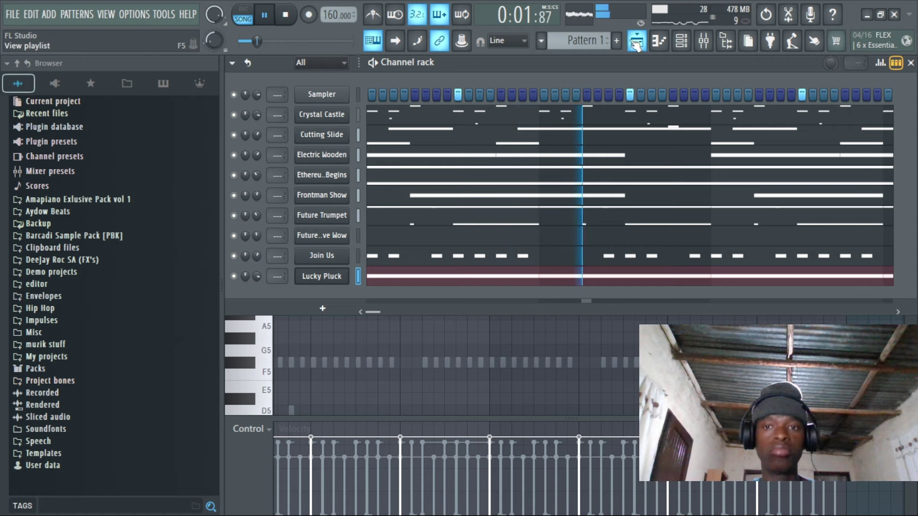
Split Pattern 1 in the playlist into separate patterns by channel
{"action": "key", "text": "F5"}
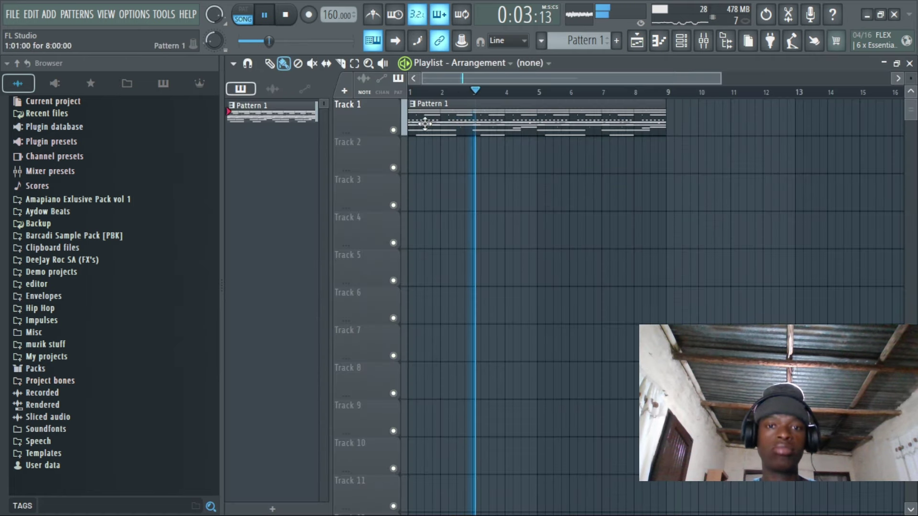
{"action": "right_click", "coordinate": [254, 119]}
{"action": "left_click", "coordinate": [288, 341]}
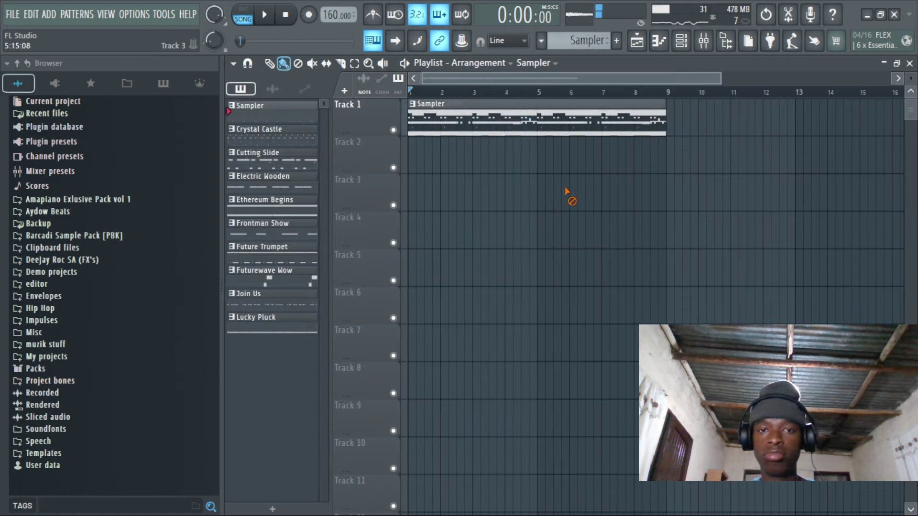
Replace the Sampler clip with the patterns Crystal Castle through Lucky Pluck, stacked on tracks 1 to 9 from bar 1
{"action": "left_click", "coordinate": [266, 326], "text": "shift"}
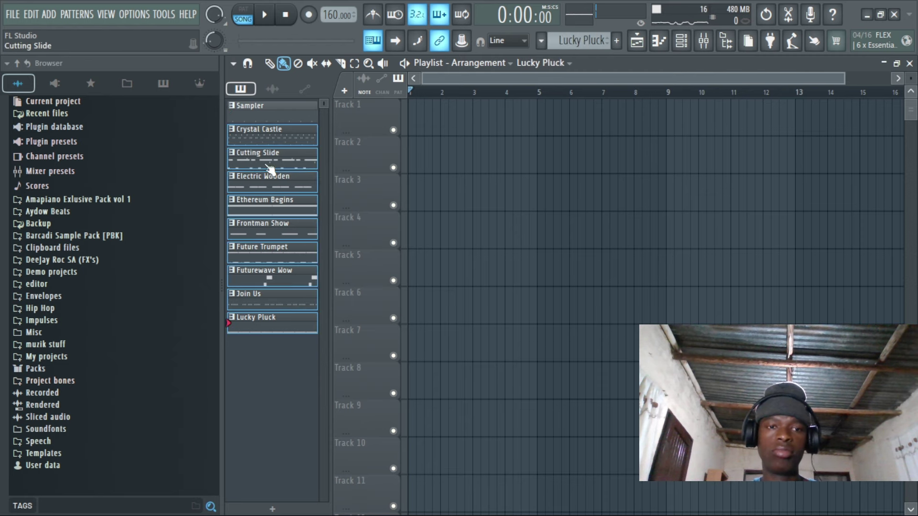
{"action": "left_click", "coordinate": [439, 128]}
{"action": "left_click_drag", "start_coordinate": [438, 128], "coordinate": [412, 128]}
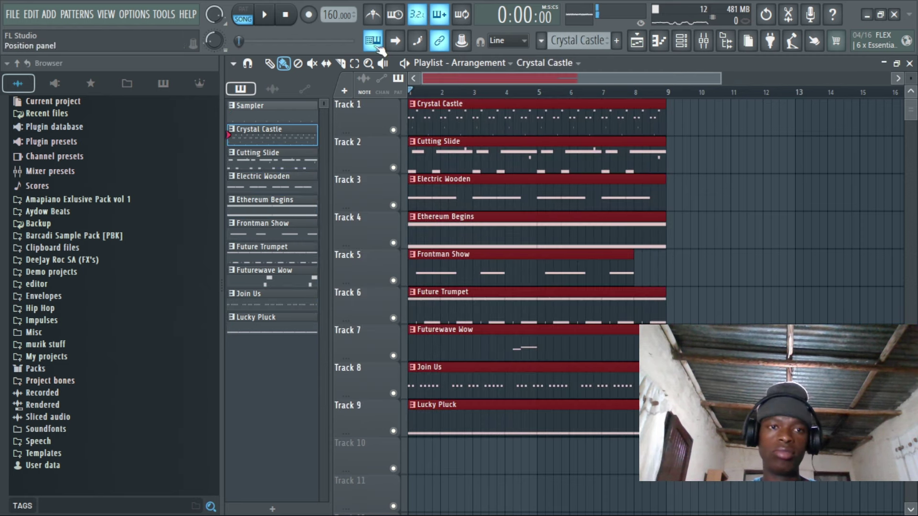
Extend the Frontman Show clip to the start of bar 9 and duplicate all nine clips into bars 9 to 16
{"action": "key", "text": "space"}
{"action": "left_click", "coordinate": [705, 258]}
{"action": "left_click_drag", "start_coordinate": [634, 256], "coordinate": [666, 256]}
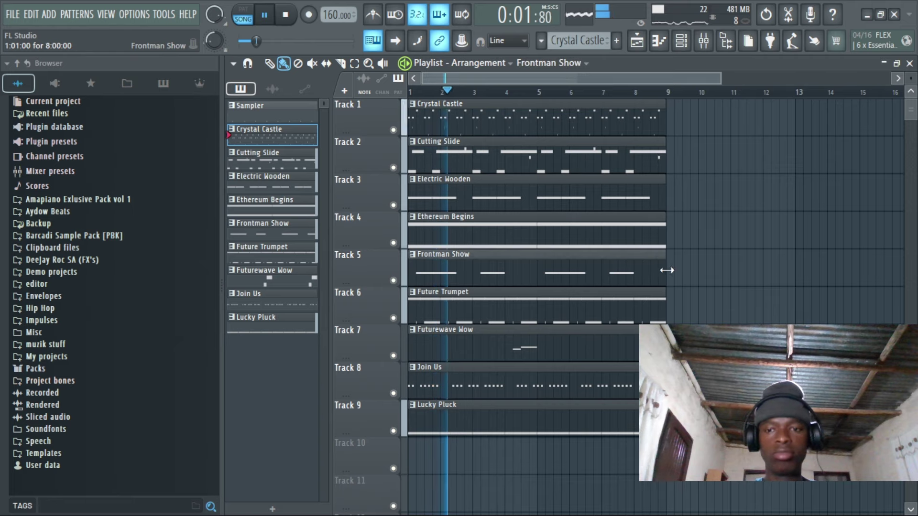
{"action": "scroll", "coordinate": [349, 324], "scroll_direction": "down", "scroll_amount": 3}
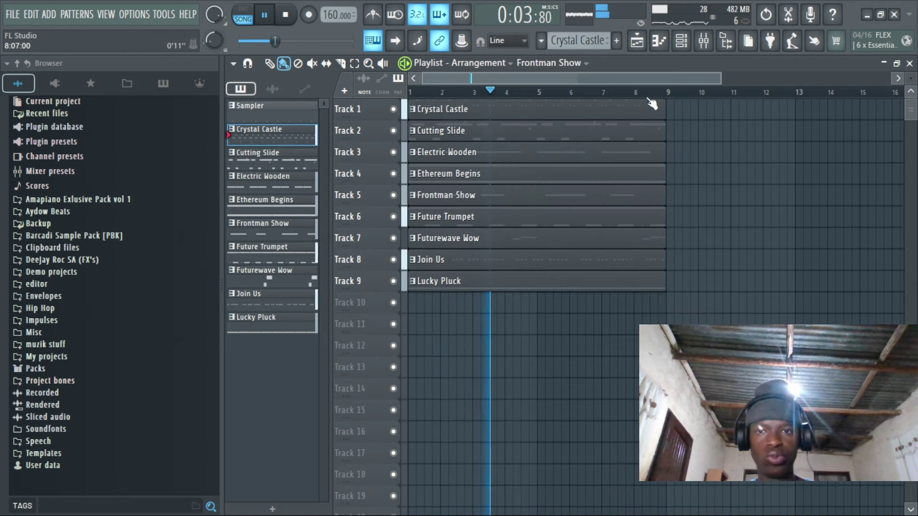
{"action": "key", "text": "ctrl+a"}
{"action": "key", "text": "ctrl+b"}
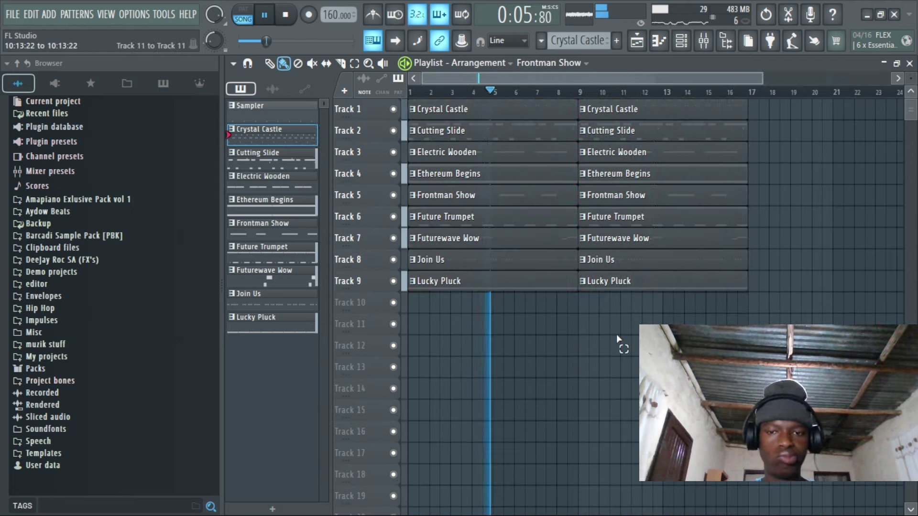
{"action": "left_click", "coordinate": [691, 41]}
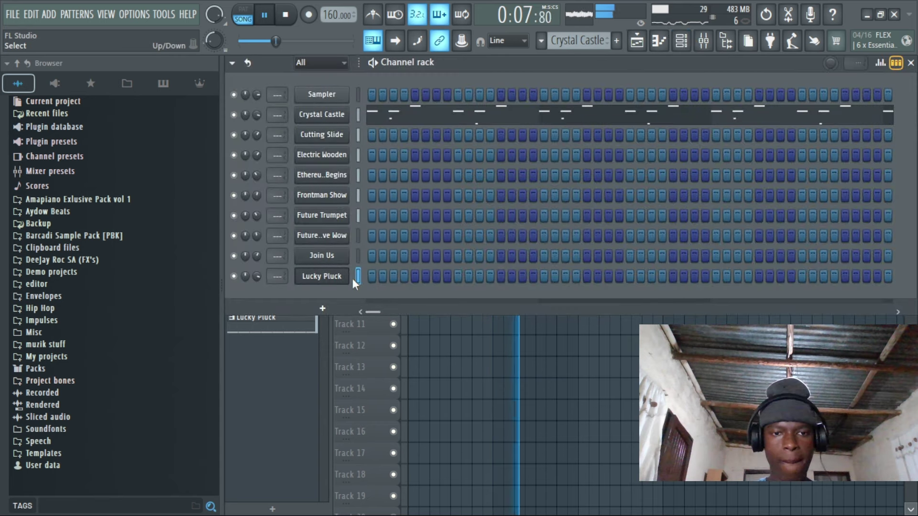
{"action": "left_click", "coordinate": [637, 41]}
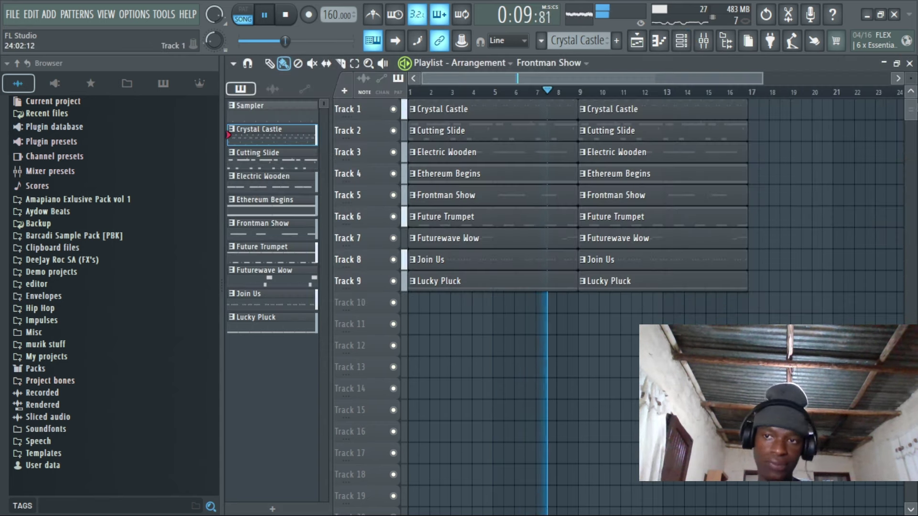
Duplicate the whole 16-bar block of clips on tracks 1 to 9 twice, filling the arrangement through bar 48
{"action": "scroll", "coordinate": [900, 151], "scroll_direction": "up", "scroll_amount": 2}
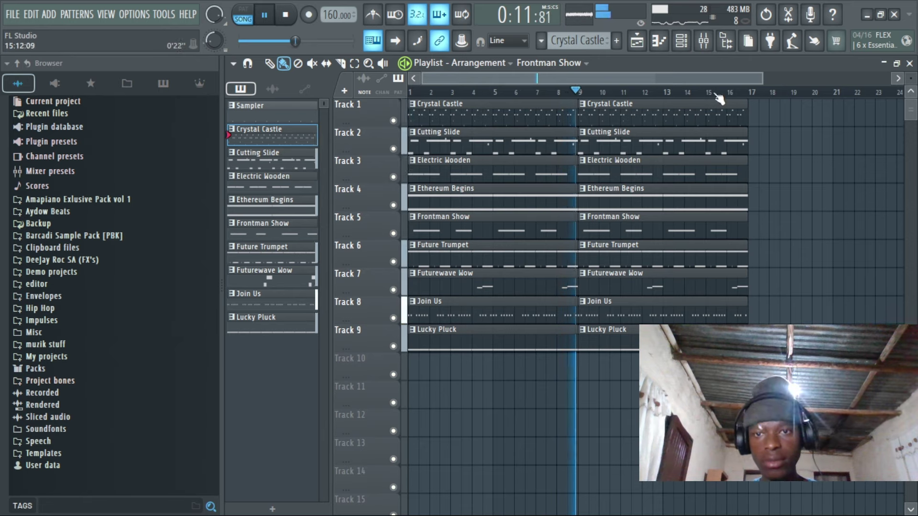
{"action": "scroll", "coordinate": [670, 93], "scroll_direction": "down", "scroll_amount": 2}
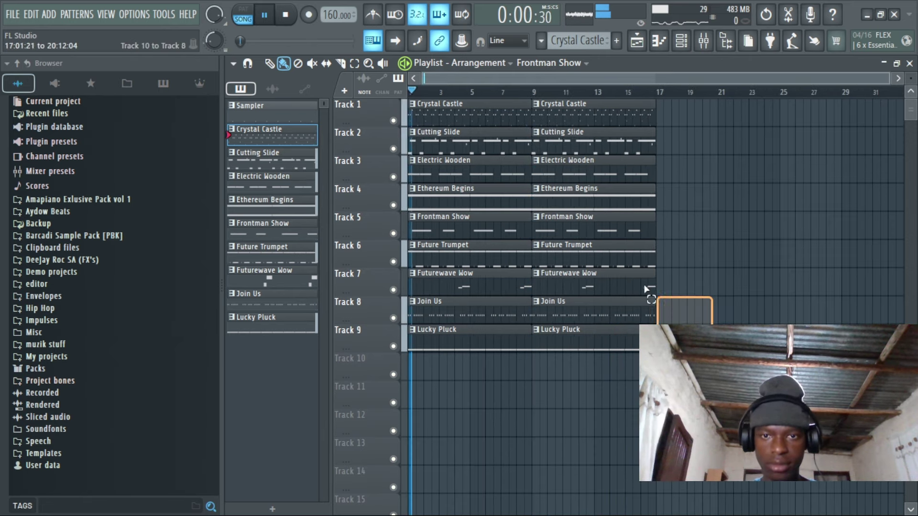
{"action": "left_click_drag", "start_coordinate": [711, 381], "coordinate": [407, 99]}
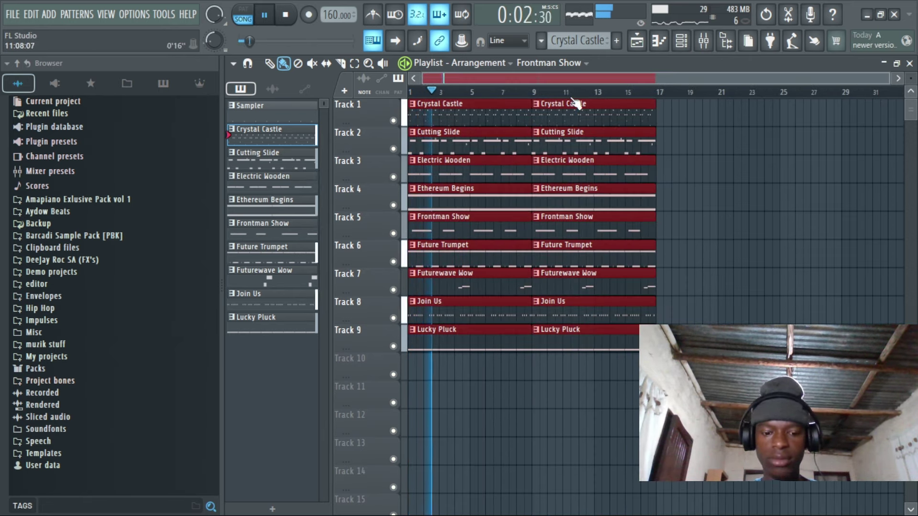
{"action": "key", "text": "ctrl+b"}
{"action": "key", "text": "ctrl+b"}
{"action": "scroll", "coordinate": [574, 163], "scroll_direction": "down", "scroll_amount": 2}
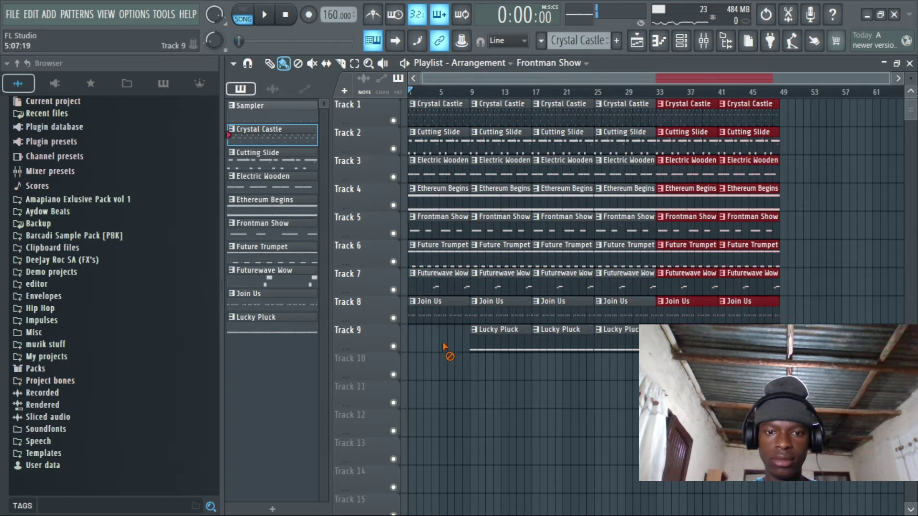
Delete the Frontman Show, Future Trumpet, Futurewave Wow, Join Us and Lucky Pluck clips from bars 1 to 8 and play the intro
{"action": "right_click", "coordinate": [442, 306]}
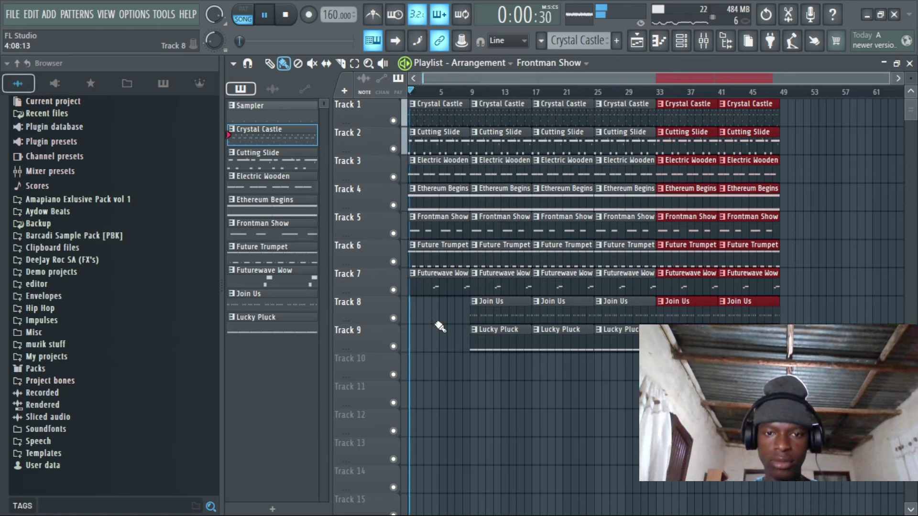
{"action": "left_click", "coordinate": [440, 327]}
{"action": "right_click", "coordinate": [433, 249]}
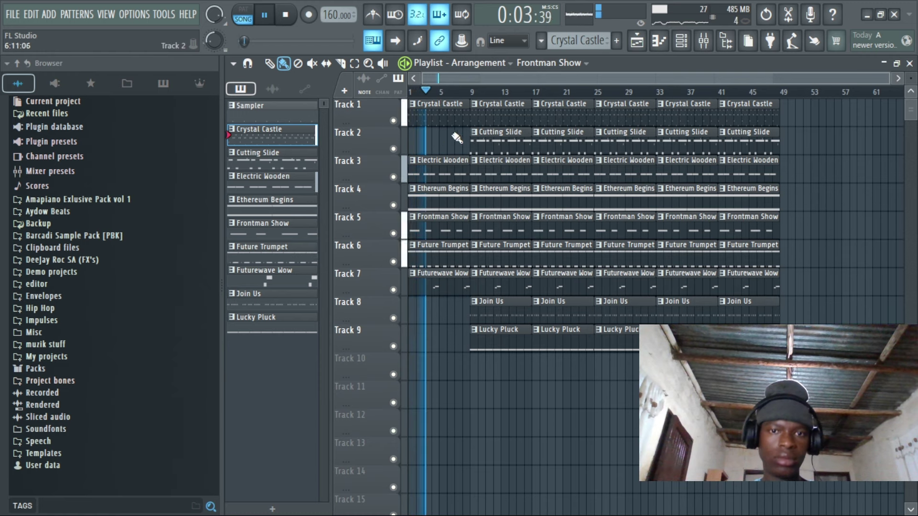
{"action": "key", "text": "space"}
{"action": "right_click", "coordinate": [439, 258]}
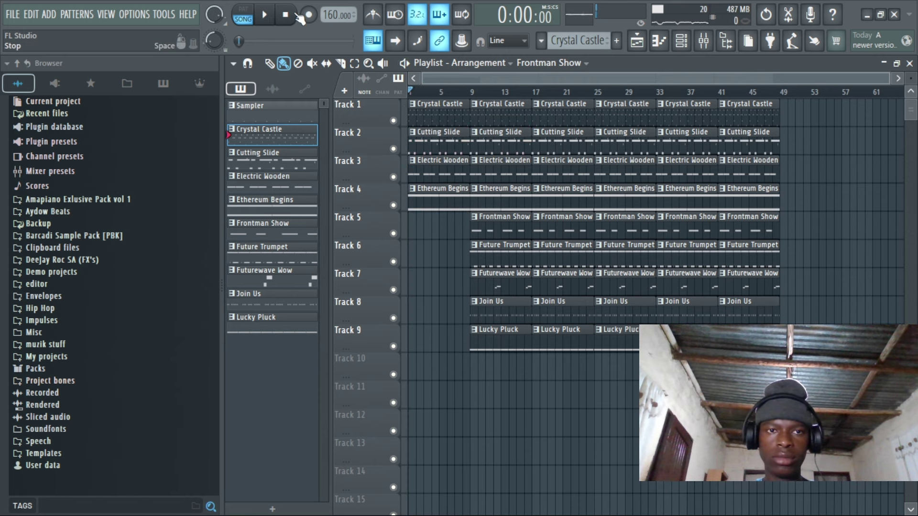
{"action": "key", "text": "space"}
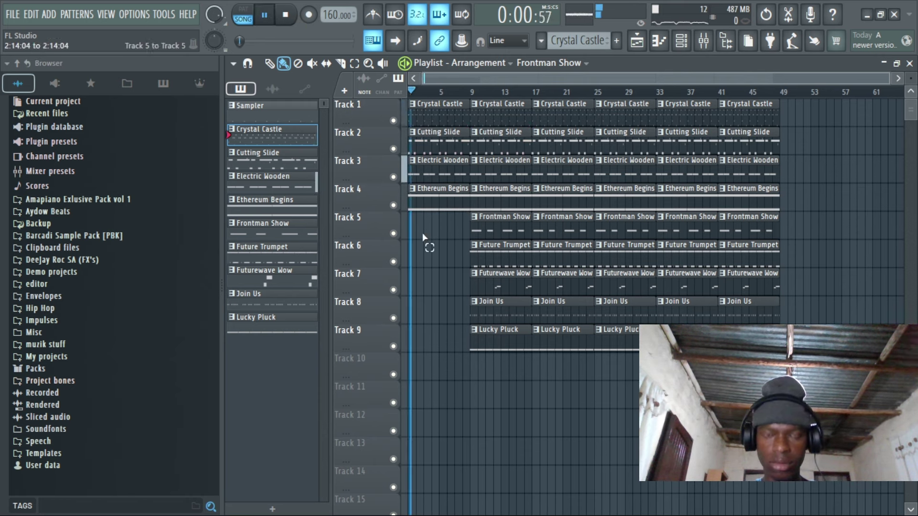
{"action": "scroll", "coordinate": [439, 96], "scroll_direction": "up", "scroll_amount": 2}
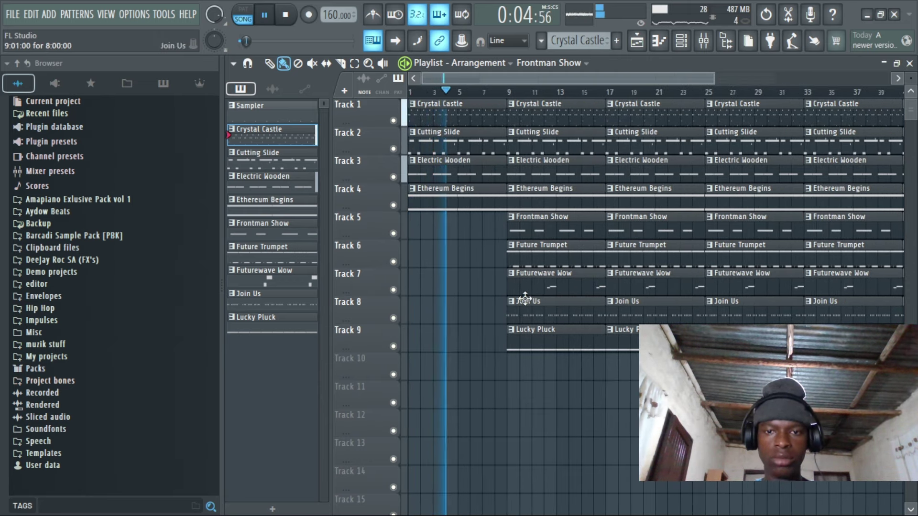
{"action": "left_click_drag", "start_coordinate": [538, 232], "coordinate": [443, 232]}
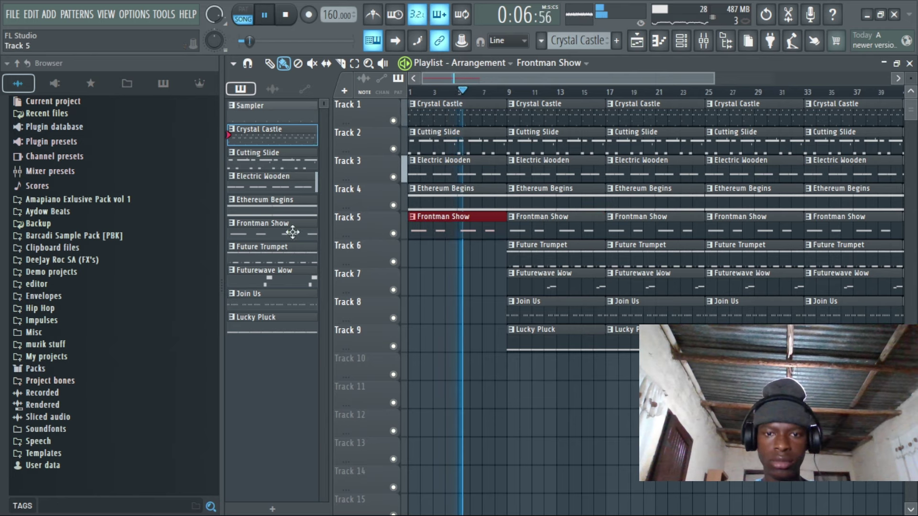
{"action": "right_click", "coordinate": [474, 238]}
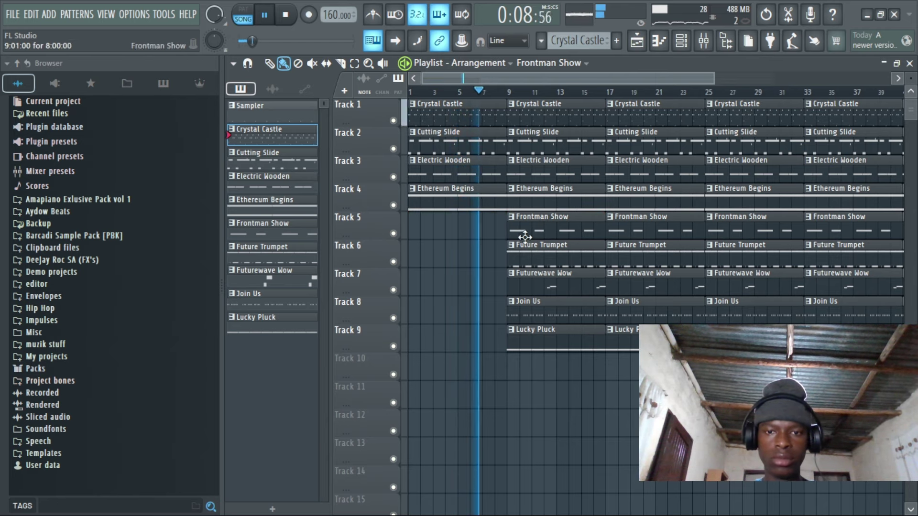
Delete the Future Trumpet, Join Us and Lucky Pluck clips from bars 9 to 16, keeping a Futurewave Wow clip at bar 9
{"action": "right_click", "coordinate": [538, 285]}
{"action": "right_click", "coordinate": [541, 305]}
{"action": "right_click", "coordinate": [543, 338]}
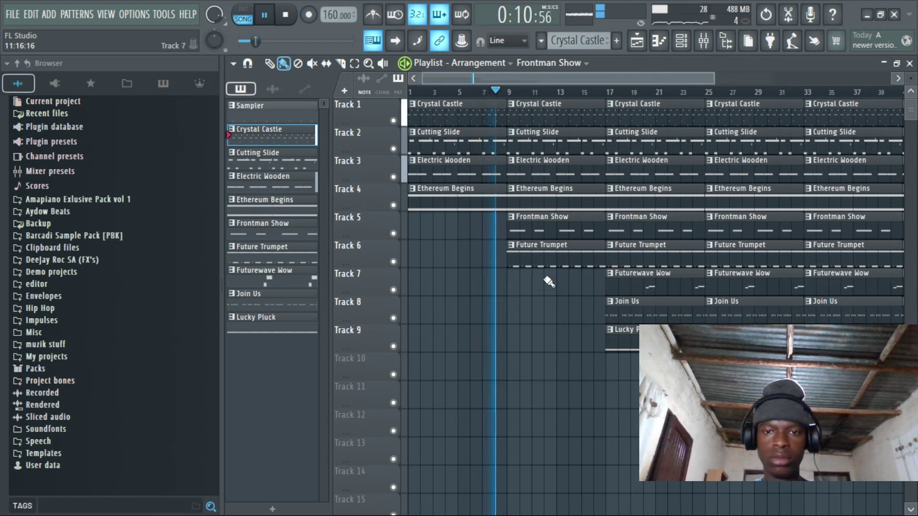
{"action": "right_click", "coordinate": [542, 258]}
{"action": "left_click", "coordinate": [628, 284]}
{"action": "left_click_drag", "start_coordinate": [636, 289], "coordinate": [549, 291]}
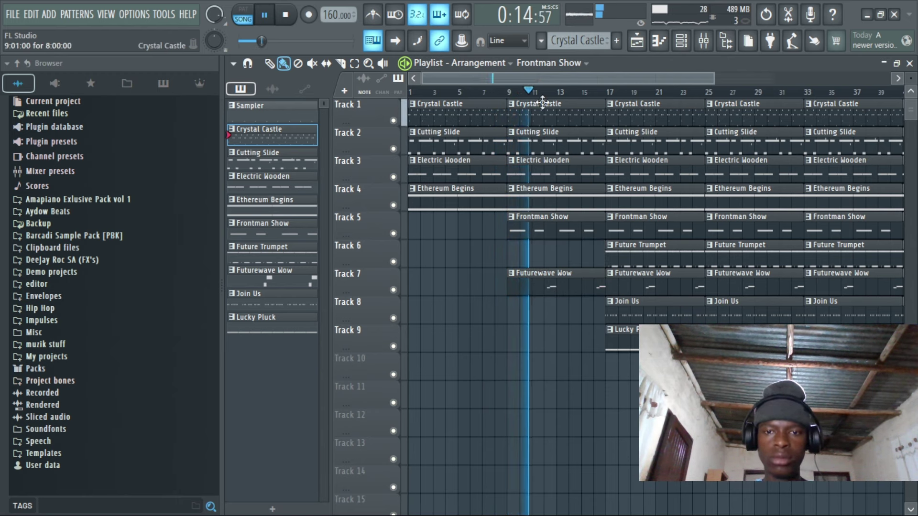
Delete the Lucky Pluck clip at bar 17 and the Cutting Slide clips covering bars 17 to 32
{"action": "scroll", "coordinate": [548, 131], "scroll_direction": "down", "scroll_amount": 2}
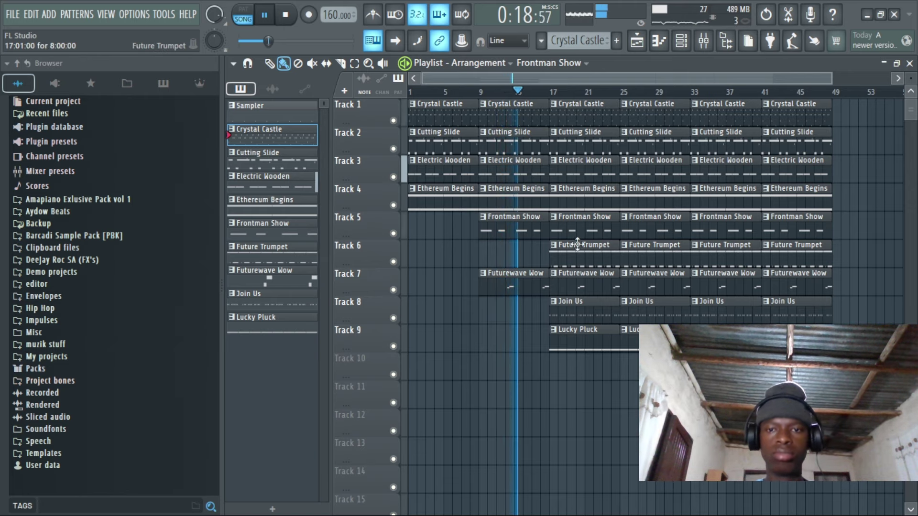
{"action": "right_click", "coordinate": [593, 351]}
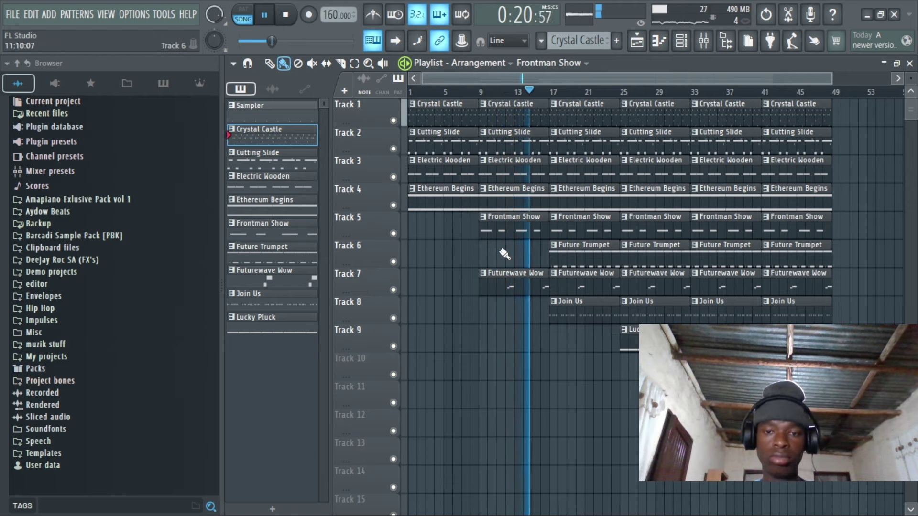
{"action": "right_click", "coordinate": [584, 145]}
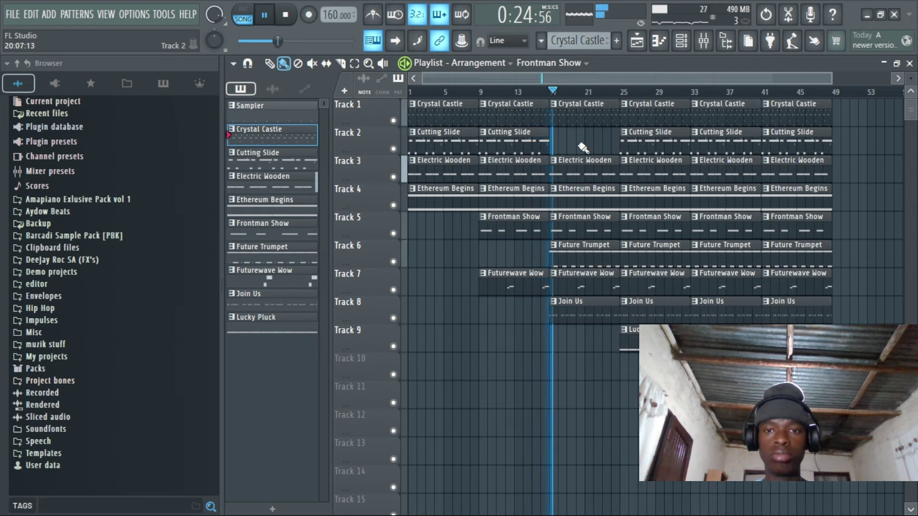
{"action": "key", "text": "ctrl+z"}
{"action": "right_click", "coordinate": [575, 136]}
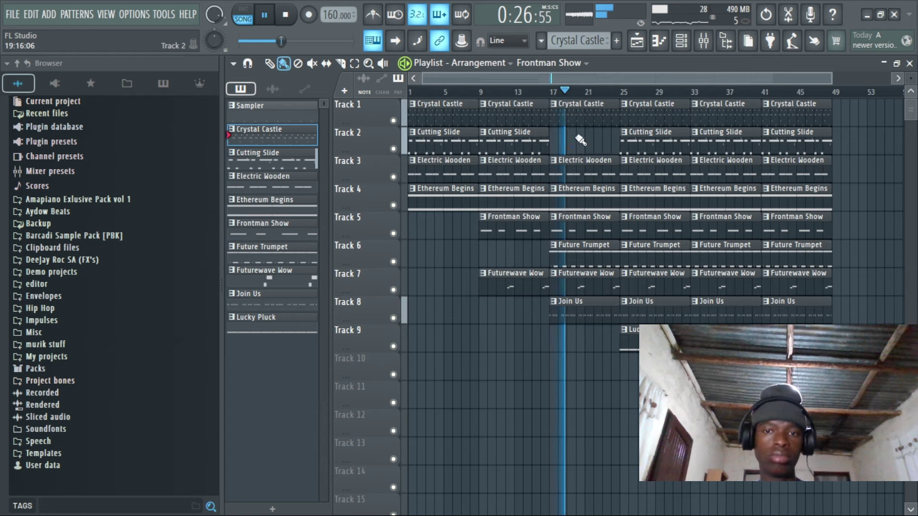
{"action": "right_click", "coordinate": [650, 138]}
{"action": "right_click", "coordinate": [720, 138]}
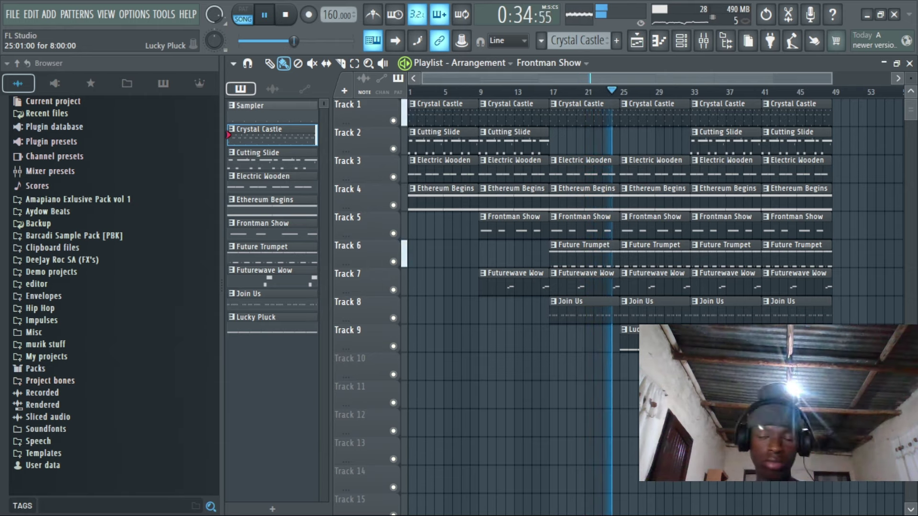
Transpose all Future Trumpet notes up one octave to F#6 and F#7, and return to the playlist
{"action": "double_click", "coordinate": [649, 253]}
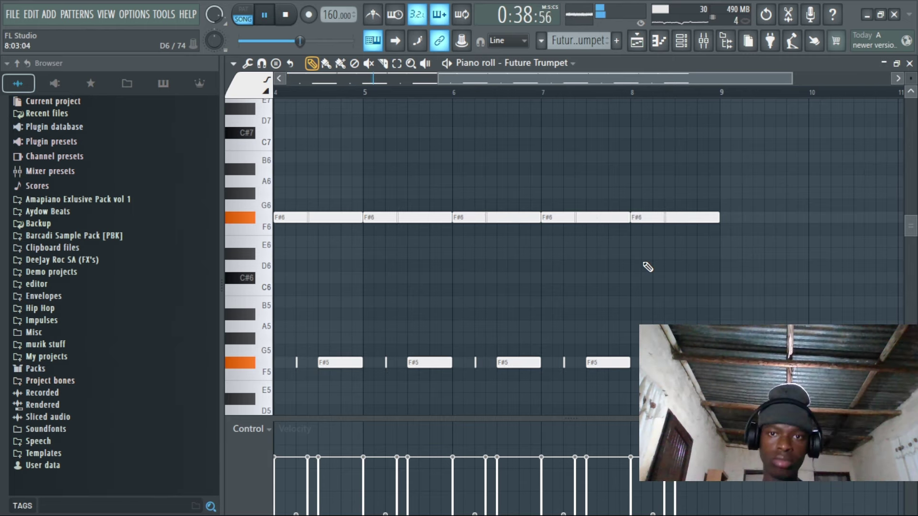
{"action": "scroll", "coordinate": [647, 263], "scroll_direction": "up", "scroll_amount": 2}
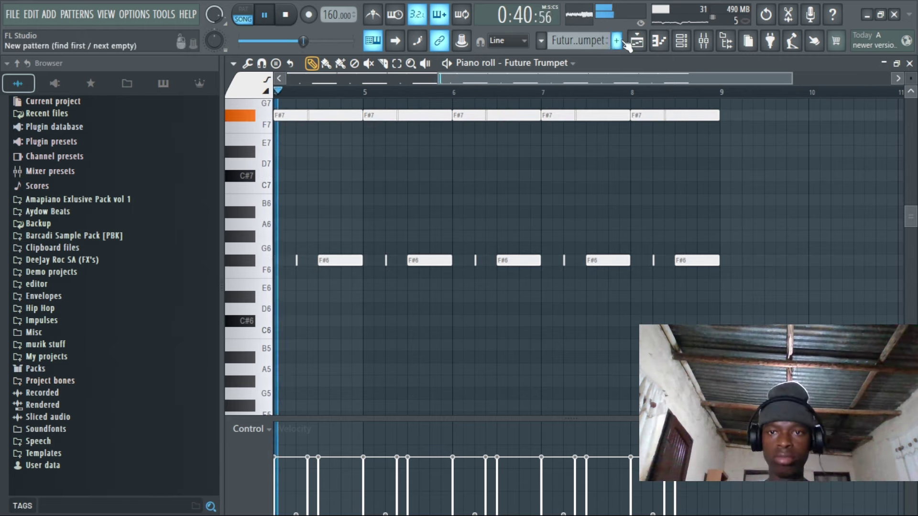
{"action": "left_click", "coordinate": [641, 43]}
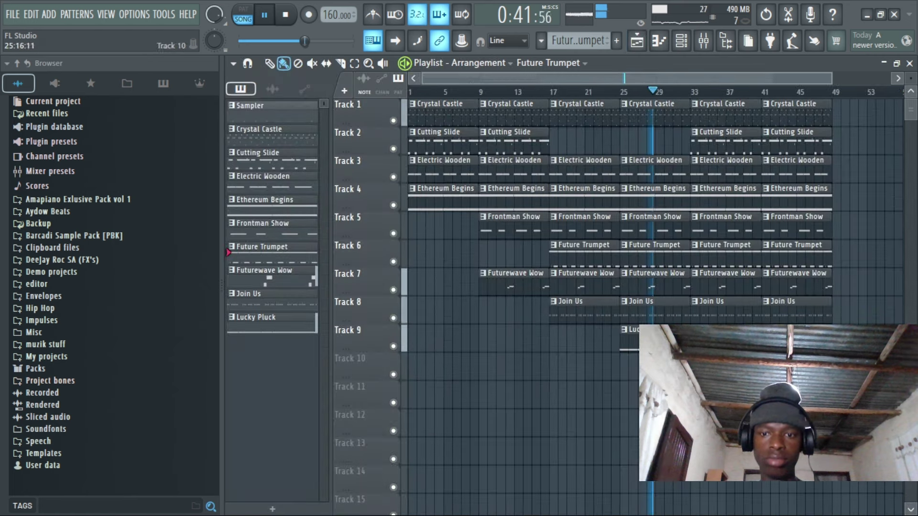
Make the Join Us clip at bar 25 a unique pattern, transpose its notes up one octave to F#6, and return to the playlist
{"action": "right_click", "coordinate": [621, 309]}
{"action": "left_click", "coordinate": [636, 388]}
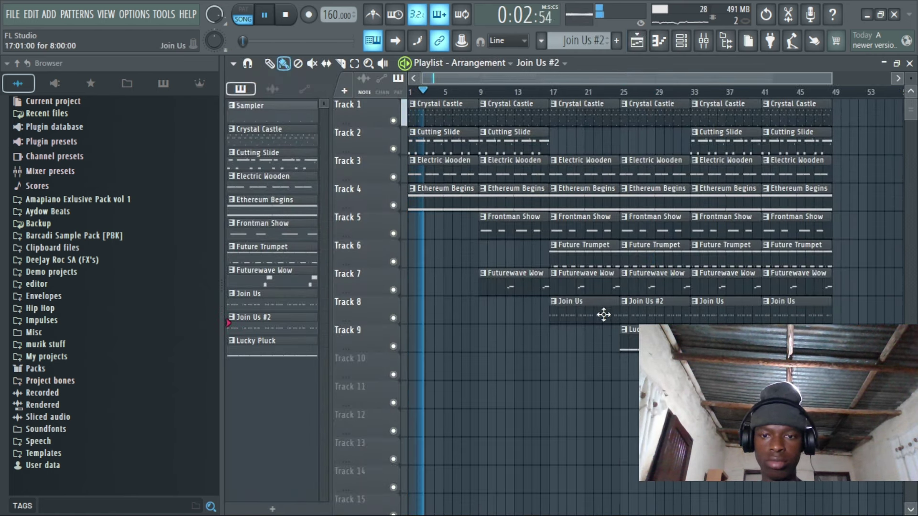
{"action": "left_click", "coordinate": [421, 311]}
{"action": "left_click", "coordinate": [445, 315], "text": "ctrl"}
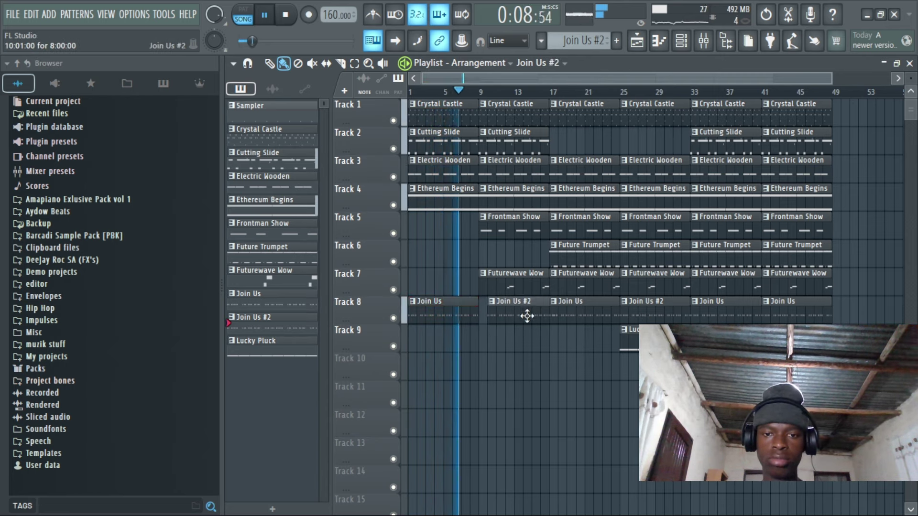
{"action": "double_click", "coordinate": [526, 314]}
{"action": "key", "text": "ctrl+Up"}
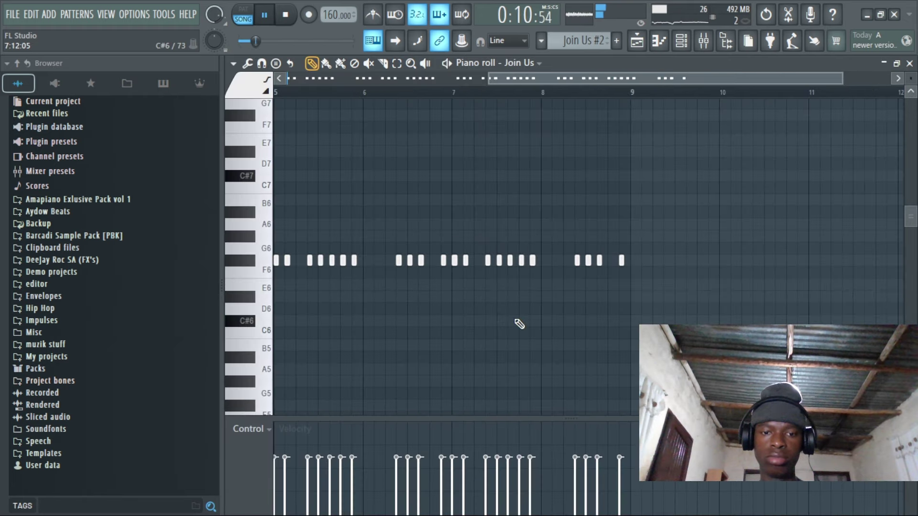
{"action": "left_click", "coordinate": [636, 42]}
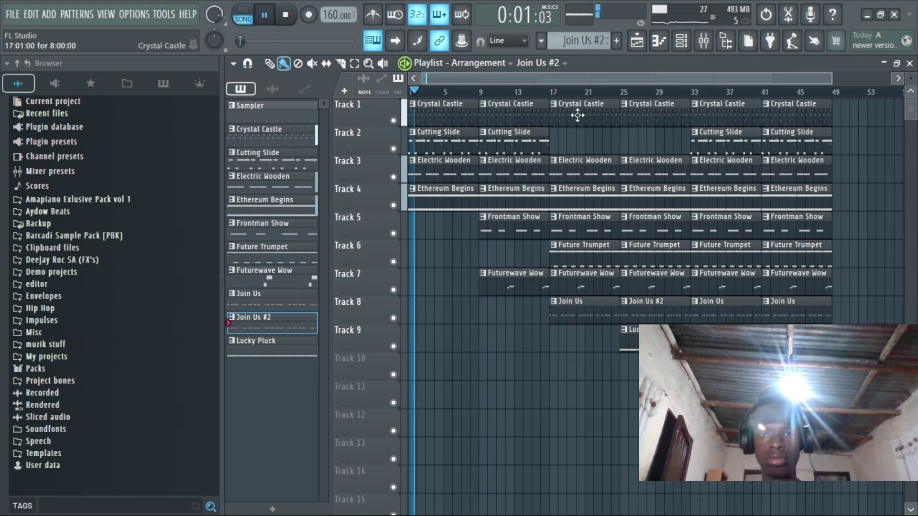
Add a one-bar Futurewave Wow clip at bar 8 and a two-bar Frontman Show clip at bar 7
{"action": "scroll", "coordinate": [568, 95], "scroll_direction": "down", "scroll_amount": 2}
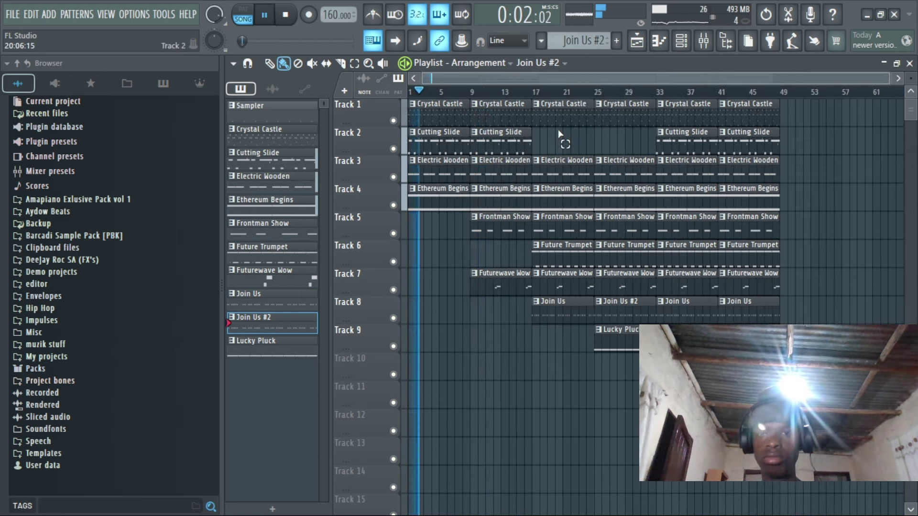
{"action": "scroll", "coordinate": [911, 78], "scroll_direction": "down", "scroll_amount": 1}
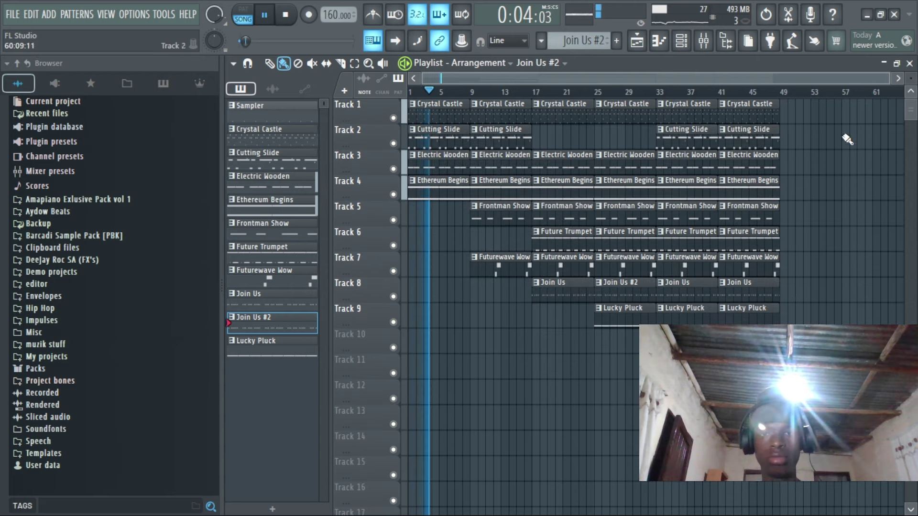
{"action": "left_click_drag", "start_coordinate": [500, 263], "coordinate": [464, 270]}
{"action": "left_click_drag", "start_coordinate": [476, 210], "coordinate": [457, 218]}
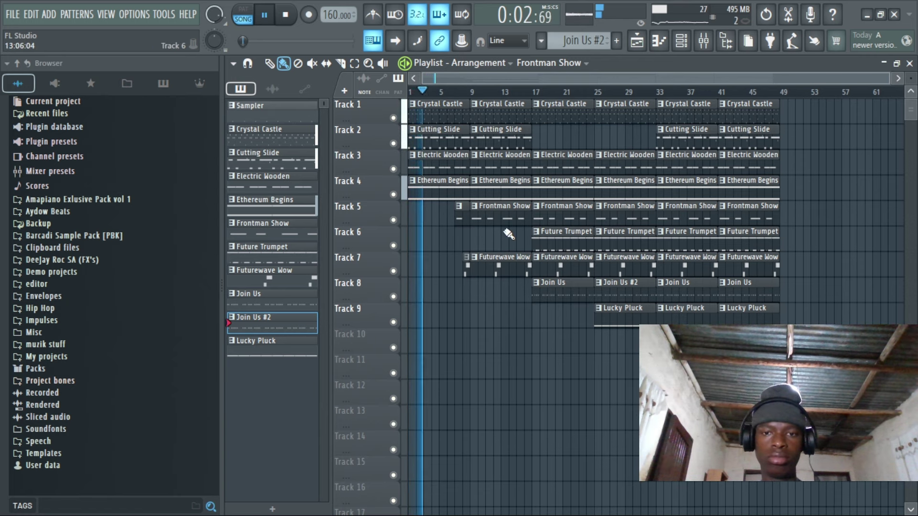
Add a Future Trumpet clip trimmed to bar 7 only and play the arrangement from the start
{"action": "left_click_drag", "start_coordinate": [550, 234], "coordinate": [487, 234]}
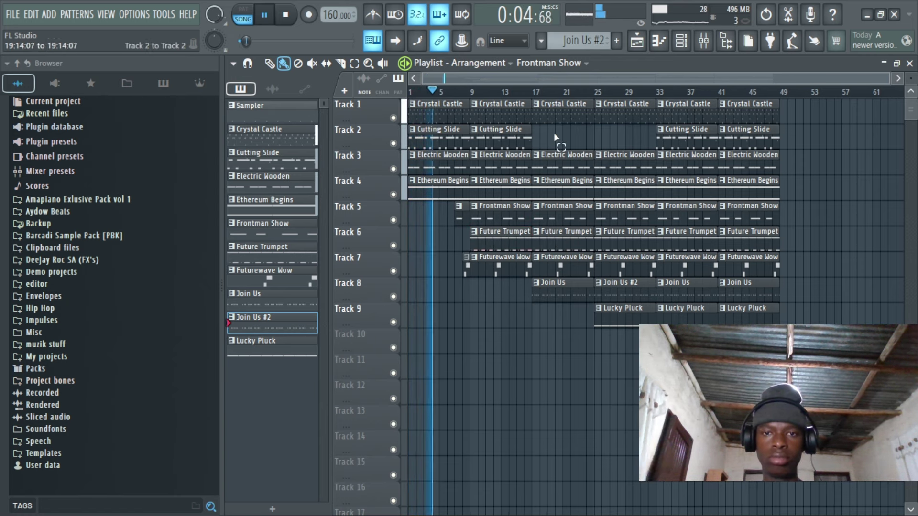
{"action": "right_click", "coordinate": [503, 239]}
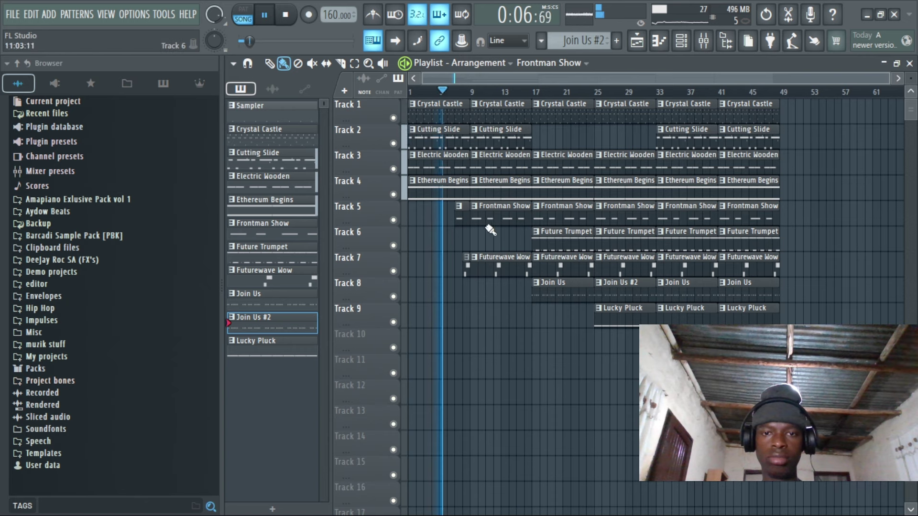
{"action": "left_click", "coordinate": [541, 240]}
{"action": "left_click", "coordinate": [423, 237]}
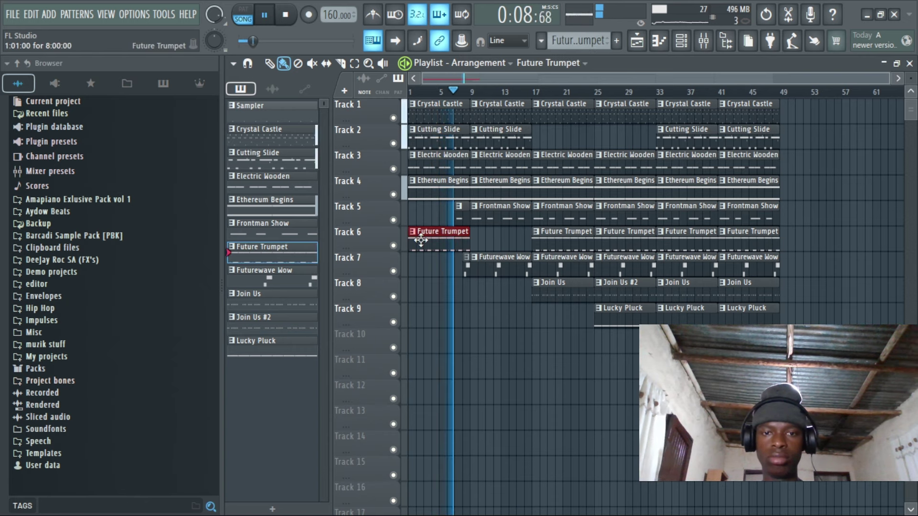
{"action": "right_click", "coordinate": [425, 241]}
{"action": "left_click", "coordinate": [429, 240]}
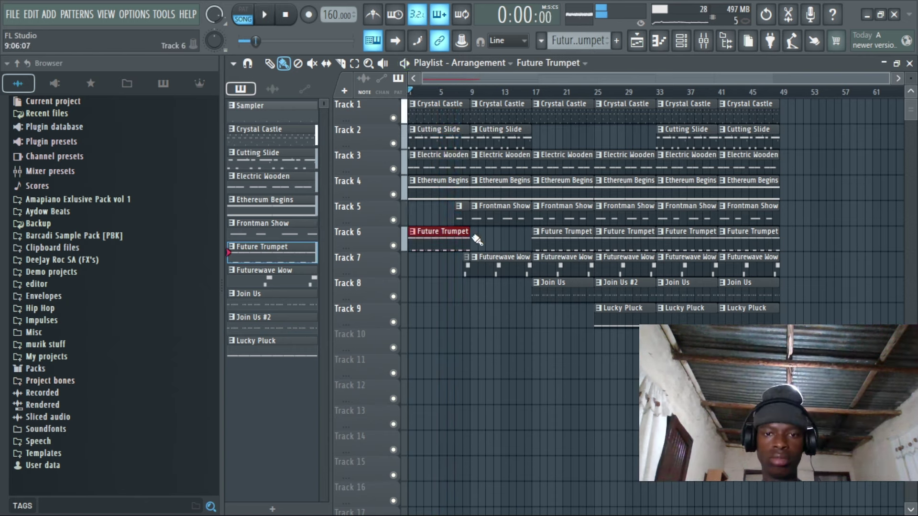
{"action": "left_click_drag", "start_coordinate": [469, 236], "coordinate": [462, 236]}
{"action": "key", "text": "space"}
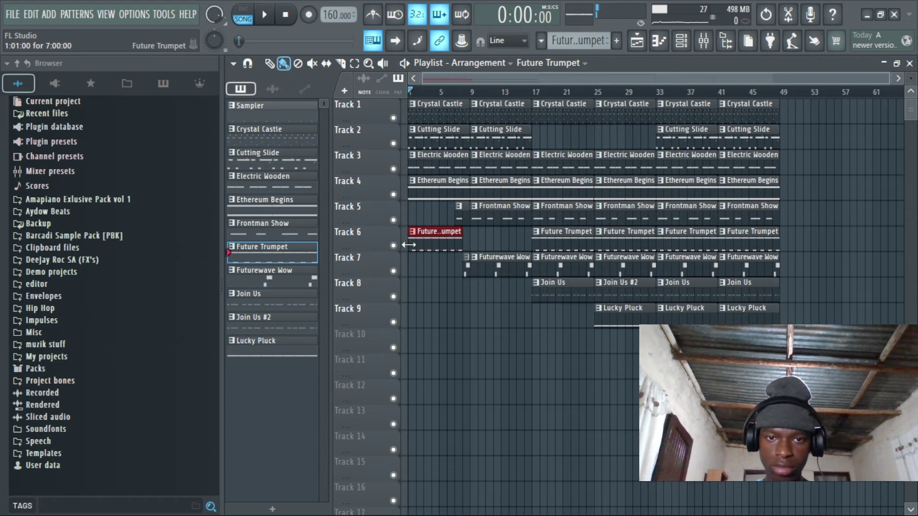
{"action": "key", "text": "space"}
{"action": "scroll", "coordinate": [457, 91], "scroll_direction": "up", "scroll_amount": 5}
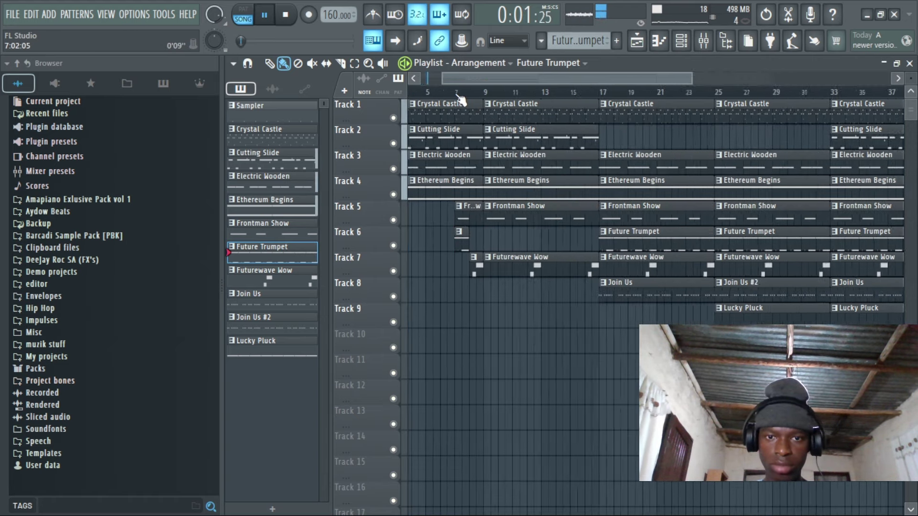
{"action": "scroll", "coordinate": [458, 96], "scroll_direction": "up", "scroll_amount": 3}
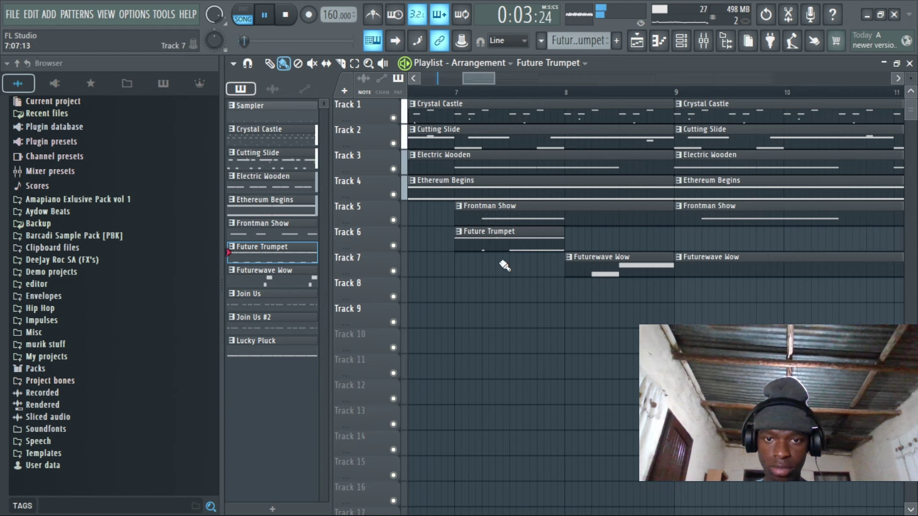
{"action": "scroll", "coordinate": [550, 124], "scroll_direction": "down", "scroll_amount": 8}
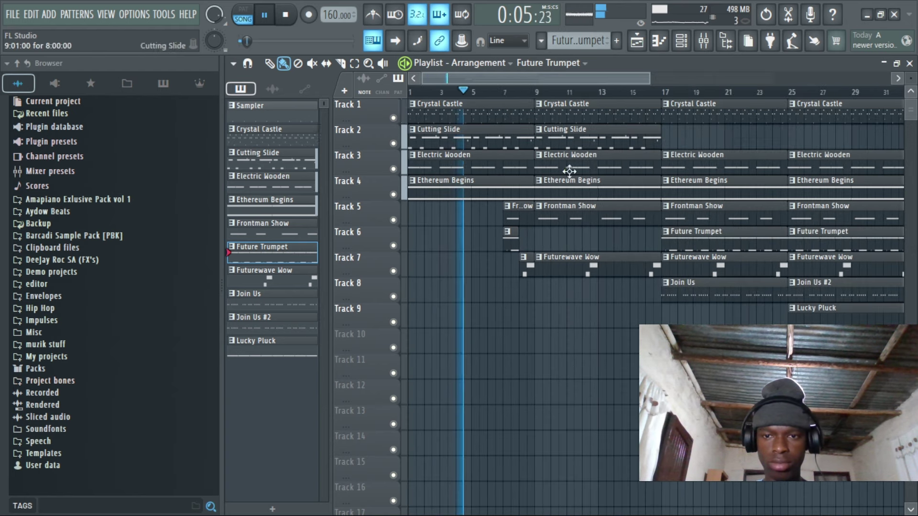
{"action": "left_click_drag", "start_coordinate": [662, 246], "coordinate": [540, 236]}
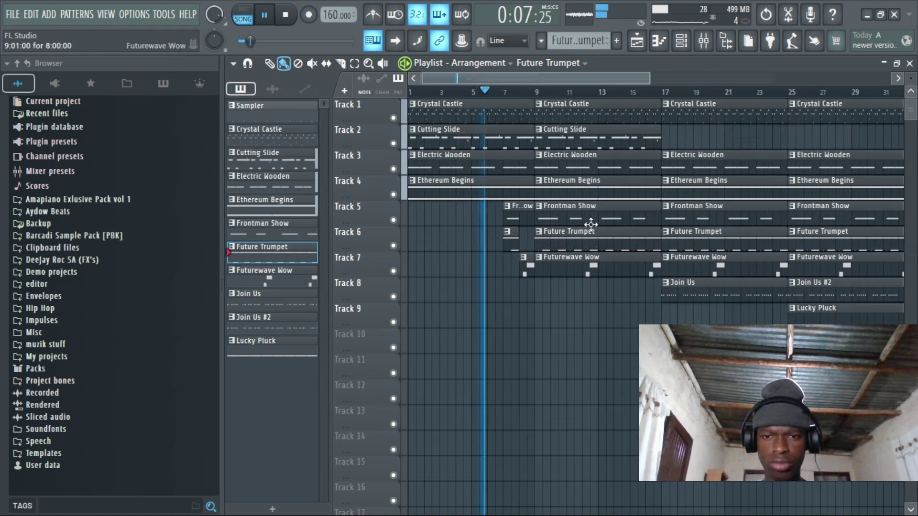
{"action": "right_click", "coordinate": [567, 235]}
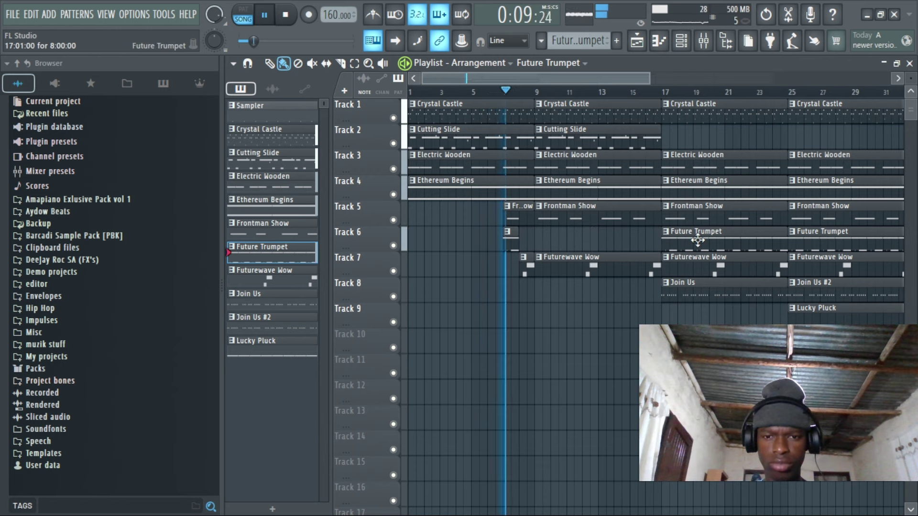
{"action": "left_click_drag", "start_coordinate": [698, 241], "coordinate": [574, 247]}
{"action": "right_click", "coordinate": [574, 247]}
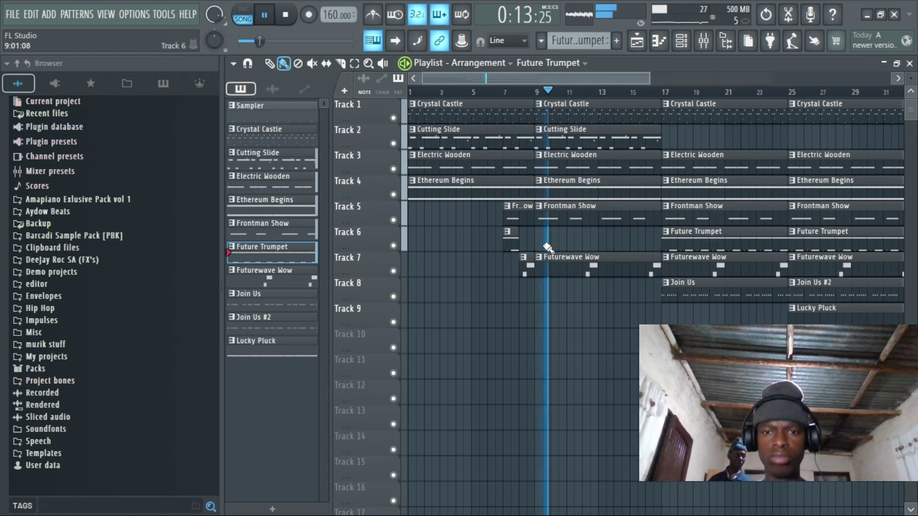
Stop playback and delete the Cutting Slide clip at bar 9
{"action": "key", "text": "space"}
{"action": "right_click", "coordinate": [564, 146]}
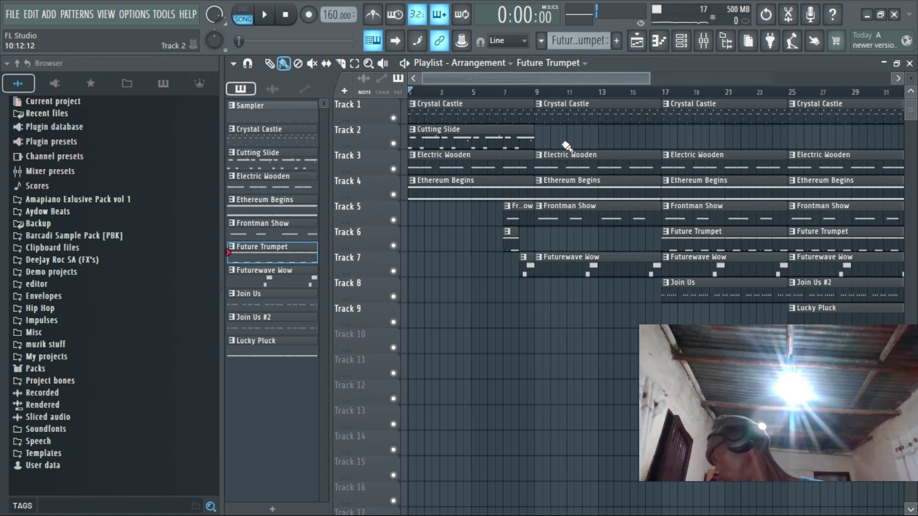
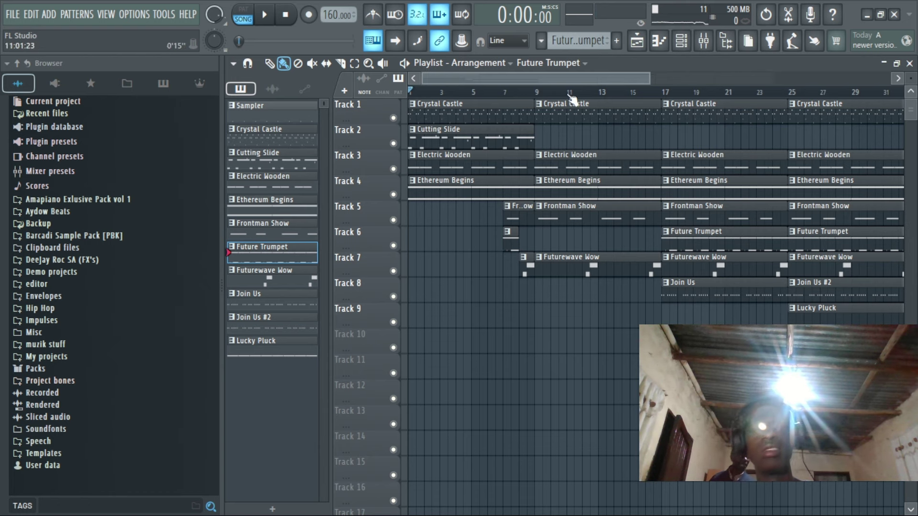
{"action": "scroll", "coordinate": [571, 99], "scroll_direction": "down", "scroll_amount": 3}
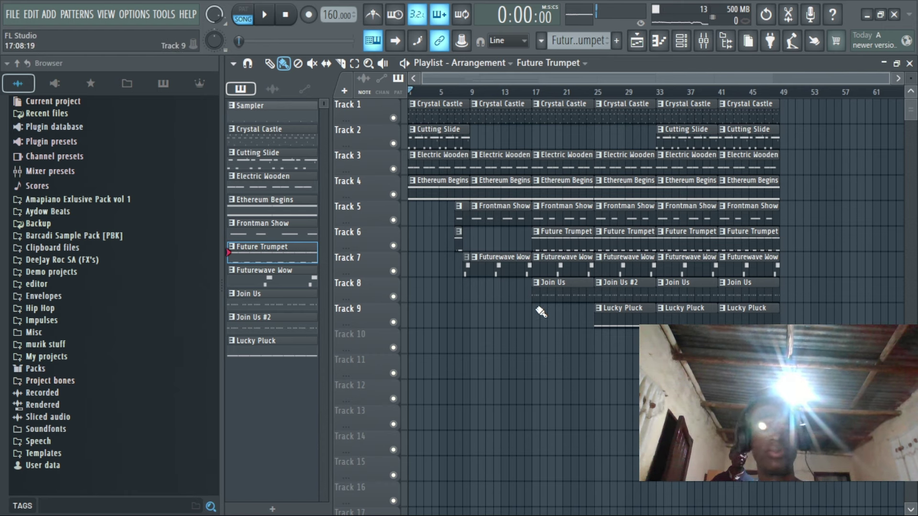
Play the arrangement from the start and raise the system volume to 100
{"action": "key", "text": "XF86AudioLowerVolume"}
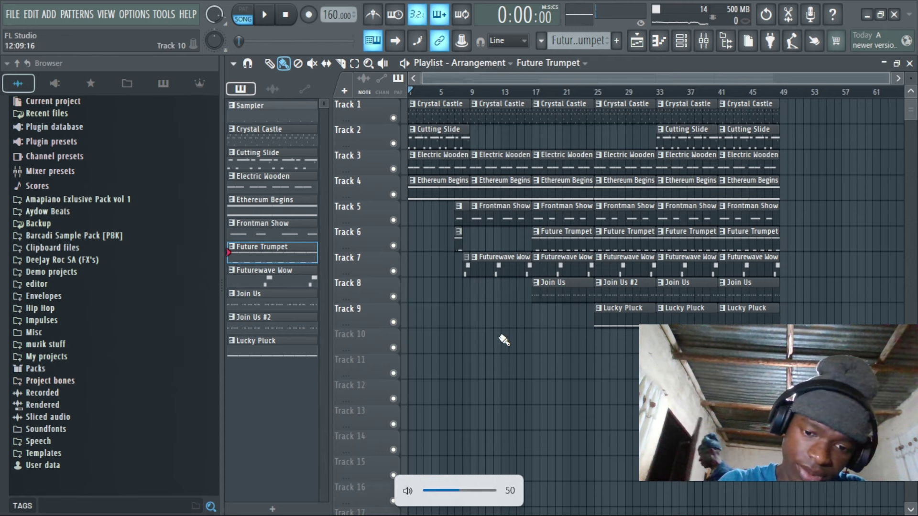
{"action": "key", "text": "space"}
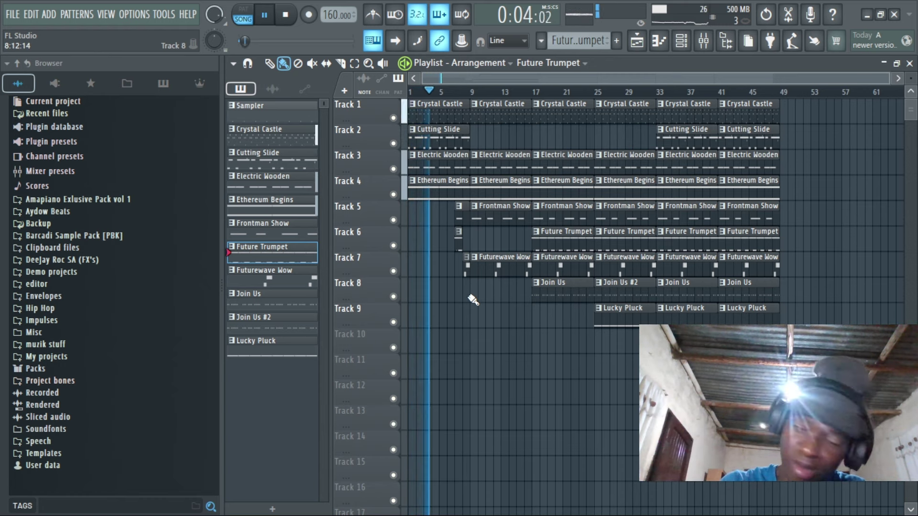
{"action": "key", "text": "XF86AudioRaiseVolume"}
{"action": "key", "text": "XF86AudioRaiseVolume"}
{"action": "key", "text": "XF86AudioRaiseVolume"}
{"action": "key", "text": "XF86AudioRaiseVolume"}
{"action": "key", "text": "XF86AudioRaiseVolume"}
{"action": "key", "text": "XF86AudioRaiseVolume"}
{"action": "key", "text": "XF86AudioRaiseVolume"}
{"action": "key", "text": "XF86AudioRaiseVolume"}
{"action": "key", "text": "XF86AudioRaiseVolume"}
{"action": "key", "text": "XF86AudioRaiseVolume"}
{"action": "key", "text": "XF86AudioRaiseVolume"}
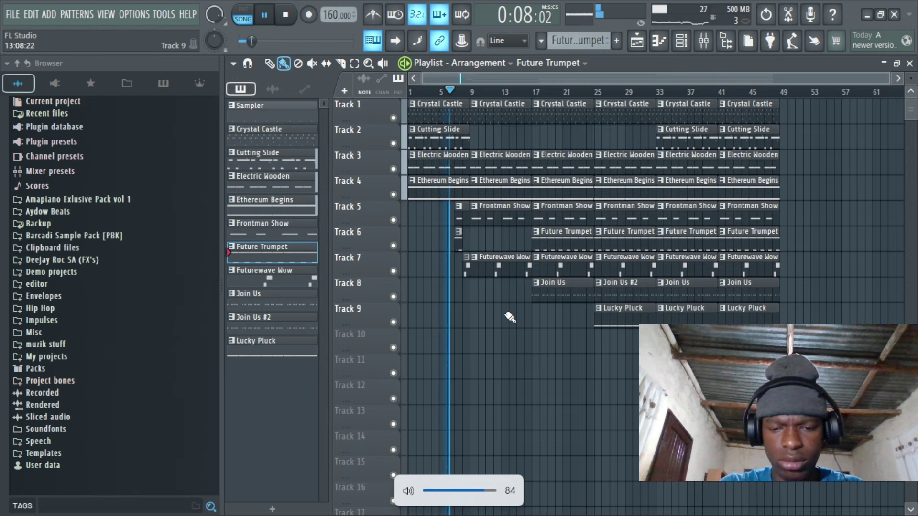
{"action": "key", "text": "XF86AudioRaiseVolume"}
{"action": "key", "text": "XF86AudioRaiseVolume"}
{"action": "key", "text": "XF86AudioRaiseVolume"}
{"action": "key", "text": "XF86AudioRaiseVolume"}
{"action": "key", "text": "XF86AudioRaiseVolume"}
{"action": "key", "text": "XF86AudioRaiseVolume"}
{"action": "key", "text": "XF86AudioRaiseVolume"}
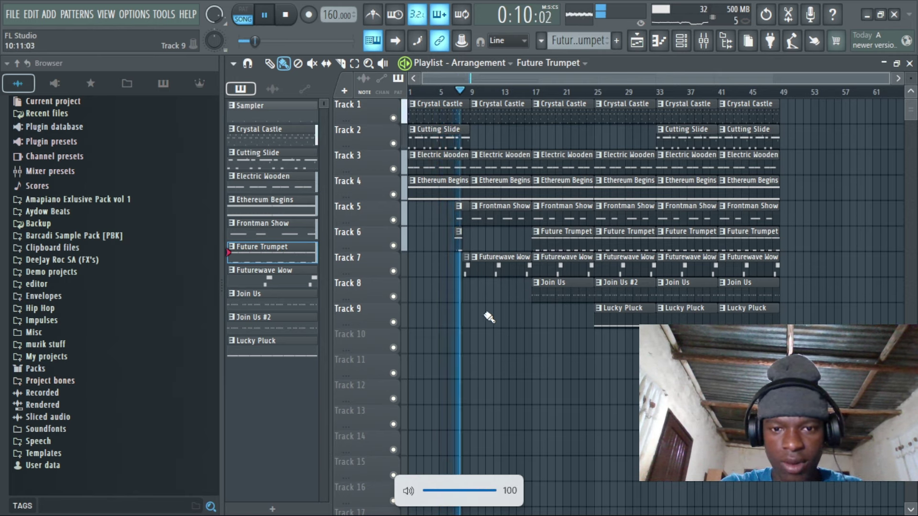
Add a Future Trumpet clip at bar 9 and a Lucky Pluck clip at bar 17
{"action": "left_click", "coordinate": [476, 233]}
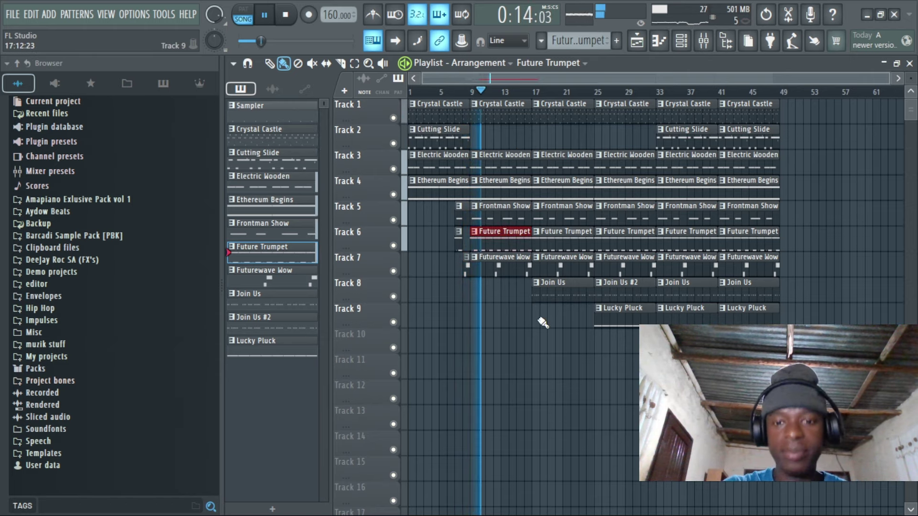
{"action": "left_click", "coordinate": [558, 295]}
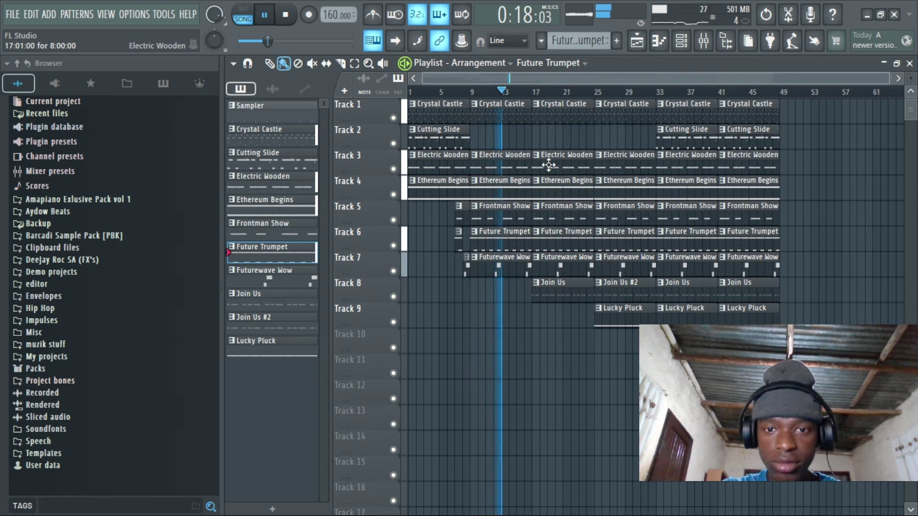
{"action": "left_click", "coordinate": [615, 310]}
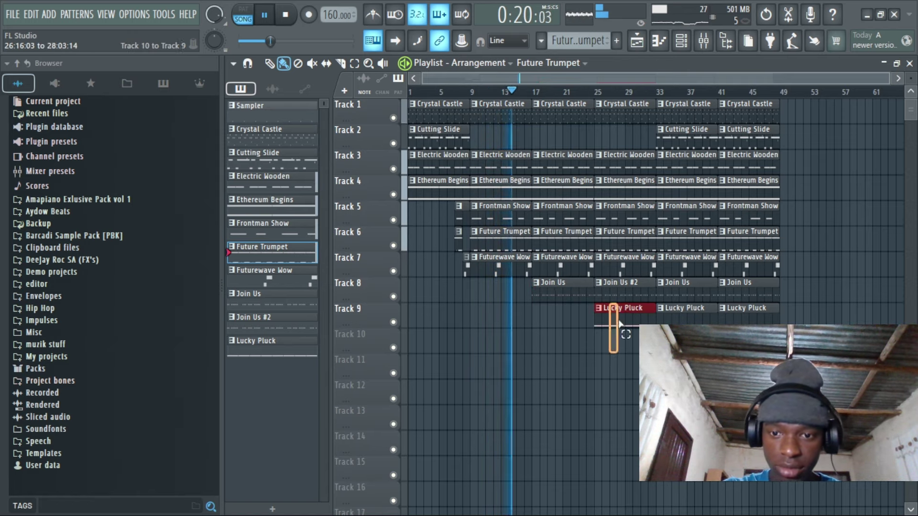
{"action": "left_click_drag", "start_coordinate": [589, 316], "coordinate": [558, 317]}
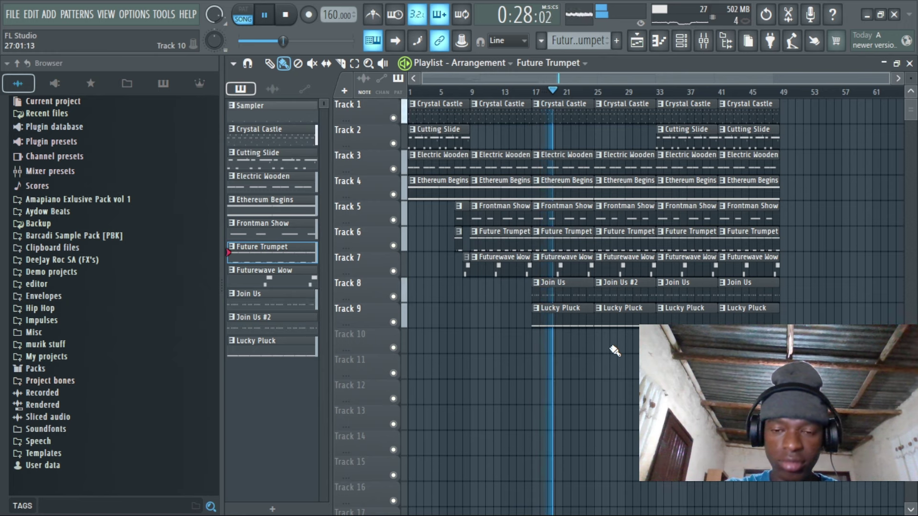
Delete the Ethereum Begins, Futurewave Wow and Join Us #2 clips at bar 25 and the Future Trumpet clips at bars 33 and 41
{"action": "right_click", "coordinate": [626, 189]}
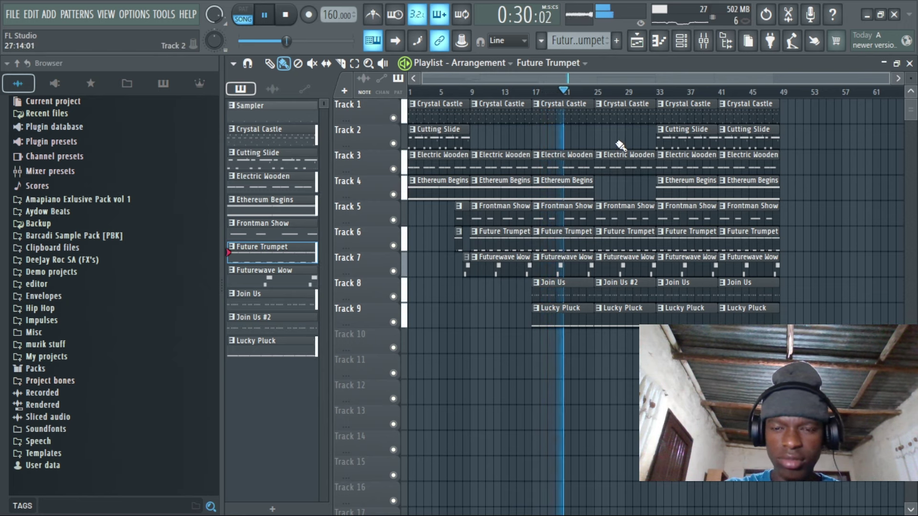
{"action": "left_click", "coordinate": [678, 136]}
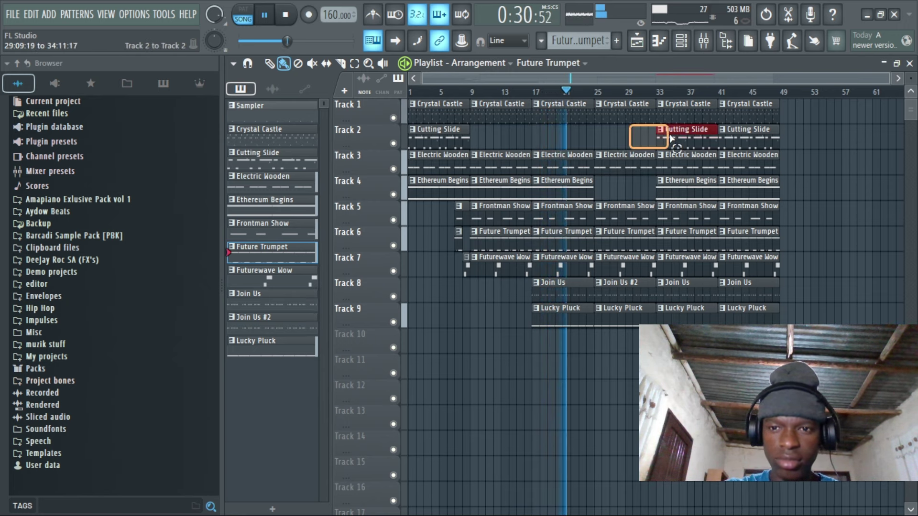
{"action": "right_click", "coordinate": [617, 268]}
{"action": "right_click", "coordinate": [632, 295]}
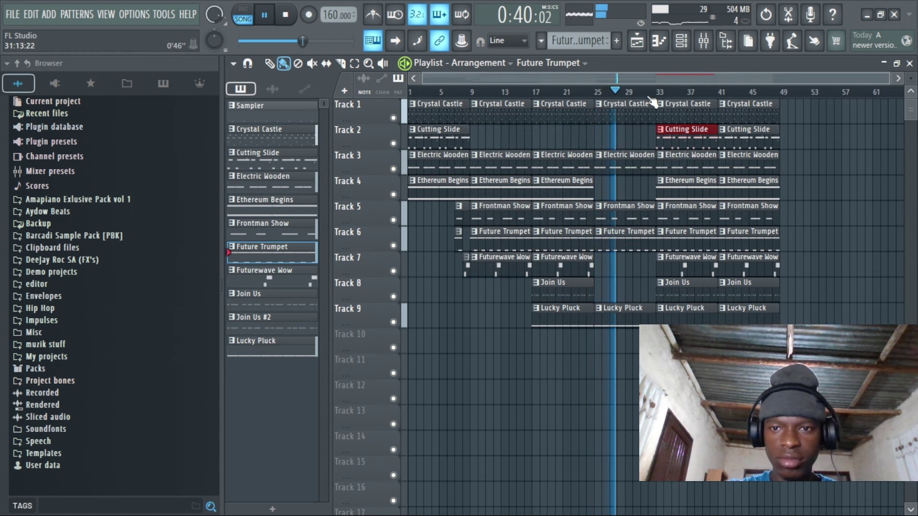
{"action": "right_click", "coordinate": [687, 237]}
{"action": "right_click", "coordinate": [746, 237]}
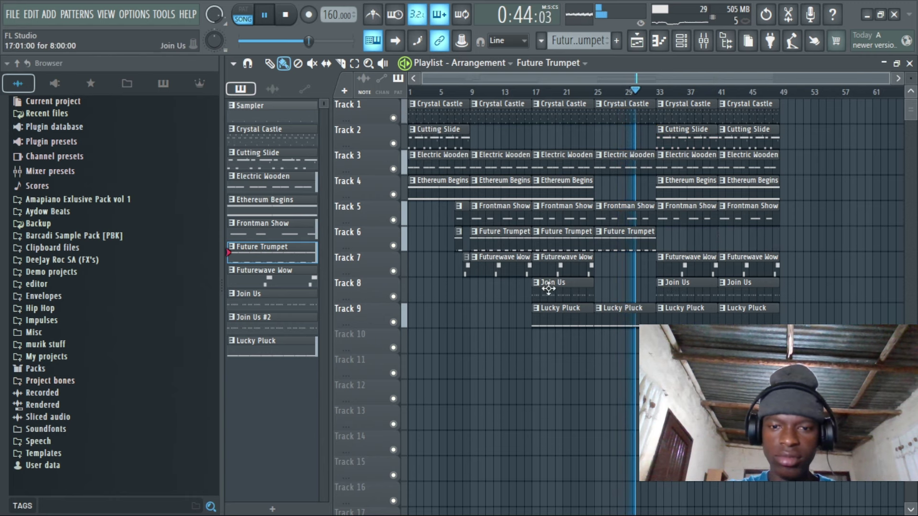
Replace the Join Us clip at bar 33 with Join Us #2, and delete Join Us at bar 41 and Lucky Pluck at bar 33
{"action": "key", "text": "KP_Add"}
{"action": "key", "text": "KP_Add"}
{"action": "key", "text": "KP_Add"}
{"action": "left_click", "coordinate": [662, 292]}
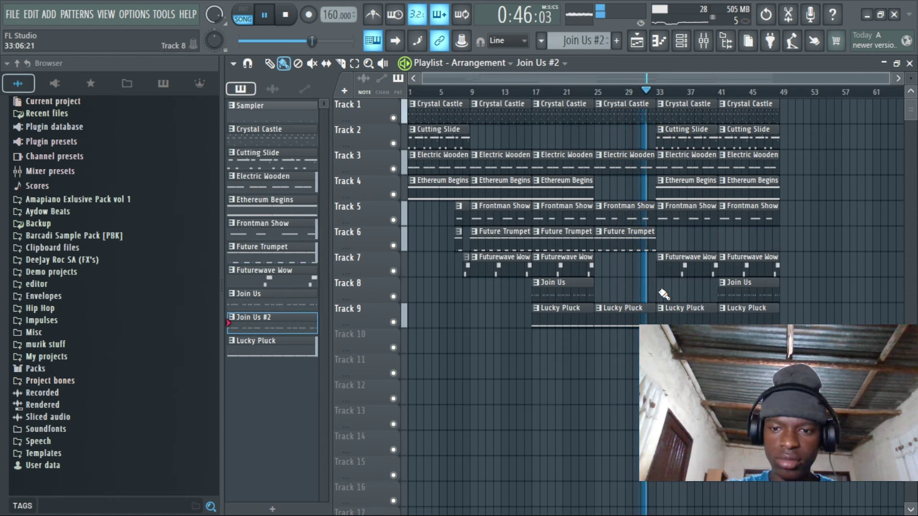
{"action": "right_click", "coordinate": [759, 293]}
{"action": "right_click", "coordinate": [709, 310]}
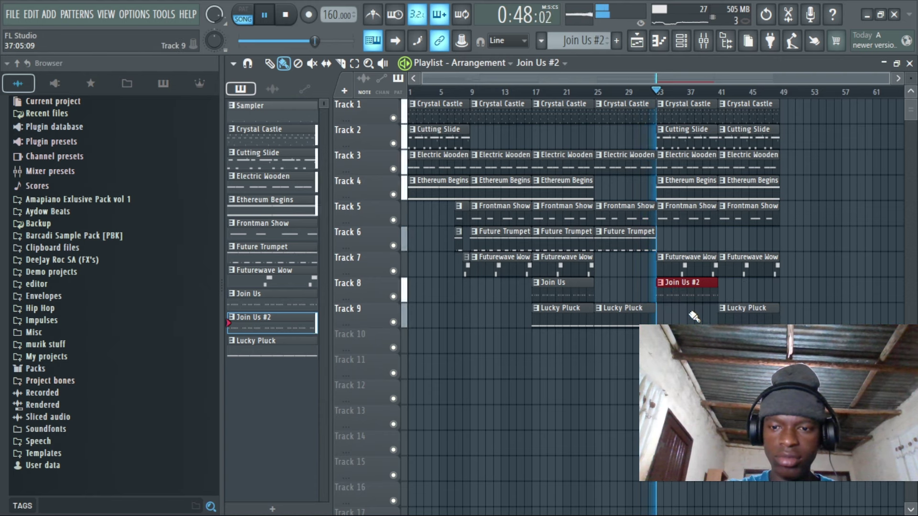
Add a Join Us #2 clip at bar 41 and transpose the Join Us #2 notes down two octaves to F#4
{"action": "left_click", "coordinate": [721, 292]}
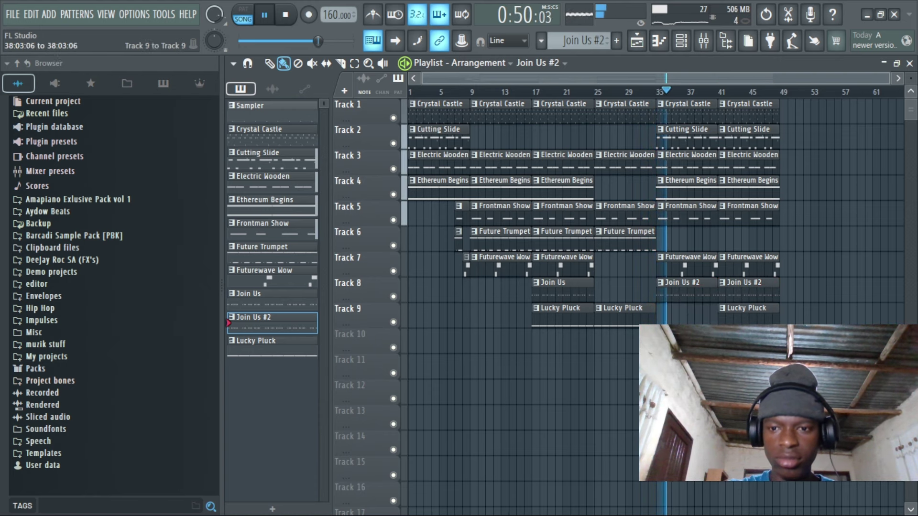
{"action": "double_click", "coordinate": [700, 294]}
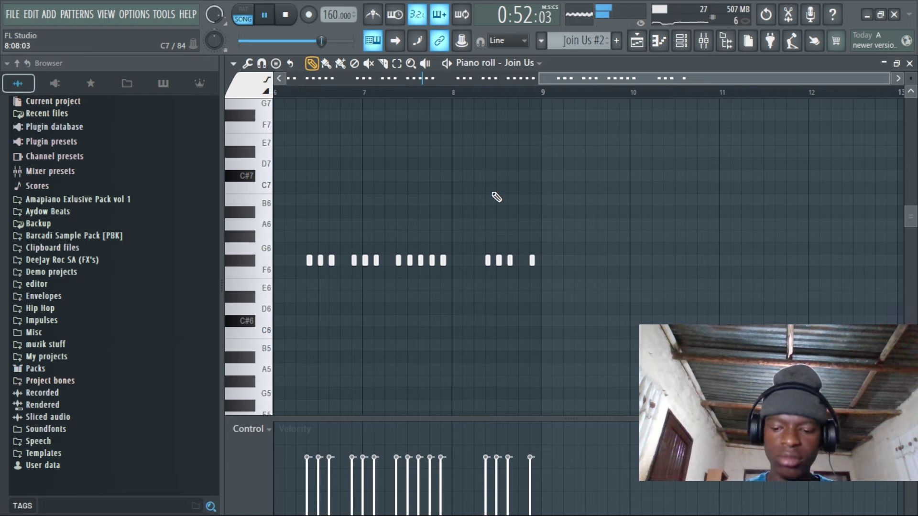
{"action": "key", "text": "ctrl+Down"}
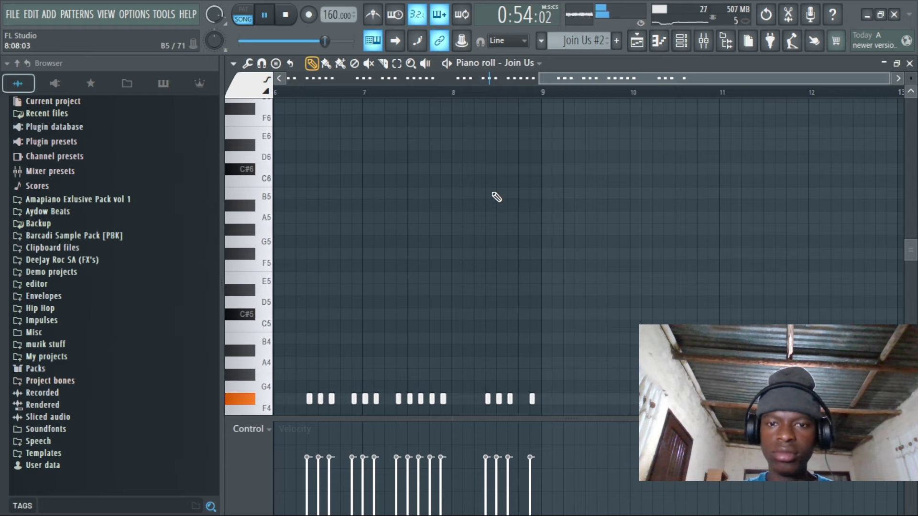
{"action": "left_click", "coordinate": [636, 41]}
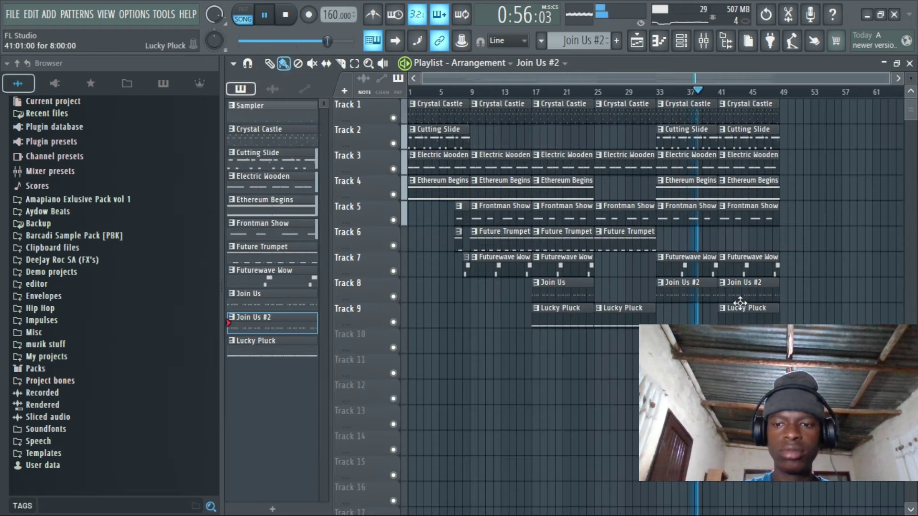
Delete the Lucky Pluck clip at bar 41 on track 9
{"action": "mouse_move", "coordinate": [747, 294]}
{"action": "left_mouse_down"}
{"action": "mouse_move", "coordinate": [693, 289]}
{"action": "mouse_move", "coordinate": [747, 293]}
{"action": "left_mouse_up"}
{"action": "right_click", "coordinate": [742, 310]}
{"action": "left_click", "coordinate": [740, 173]}
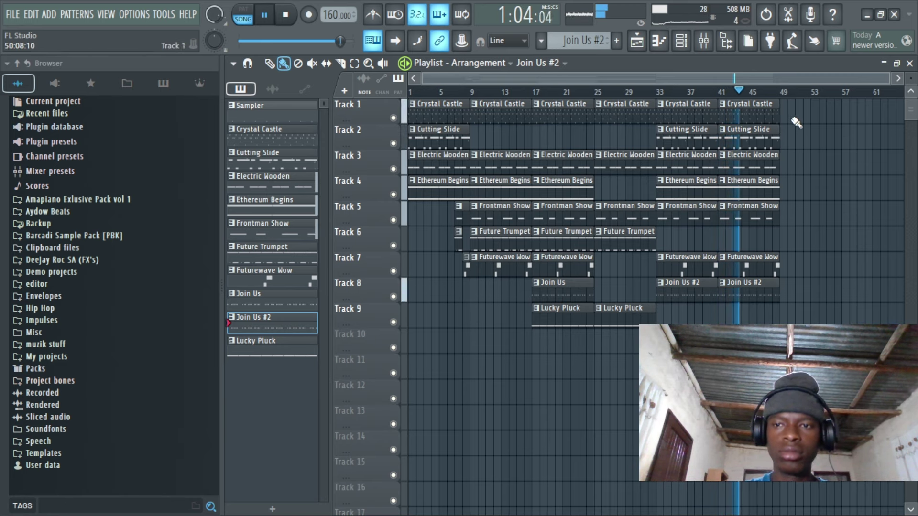
{"action": "left_click", "coordinate": [703, 41]}
{"action": "left_click", "coordinate": [637, 41]}
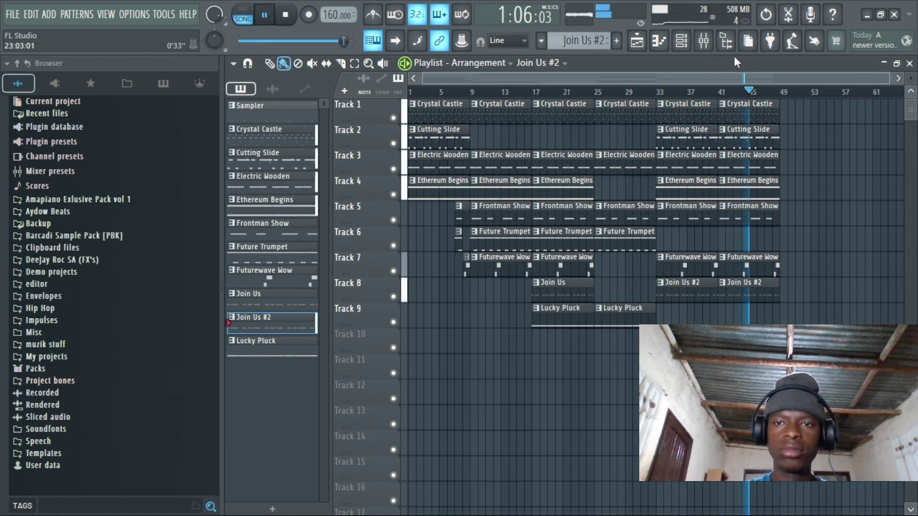
{"action": "left_click", "coordinate": [703, 41]}
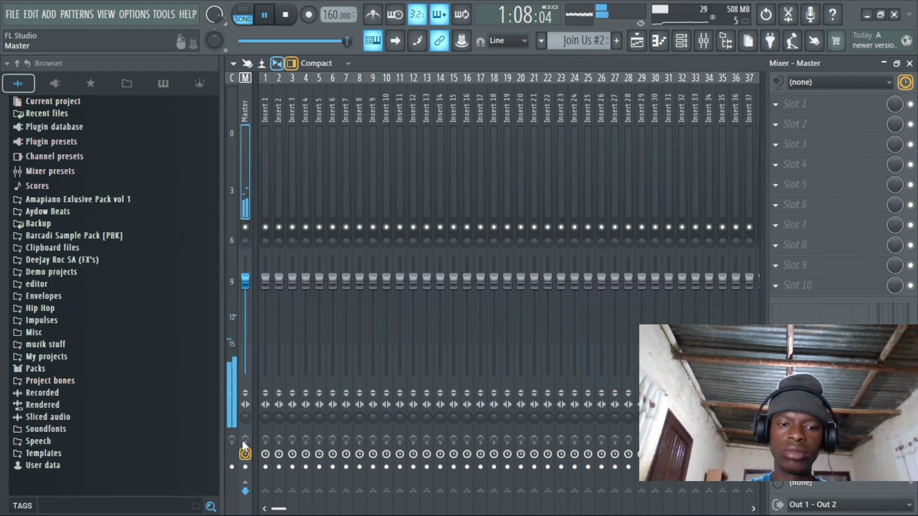
{"action": "left_click", "coordinate": [637, 41]}
Route the nine instrument channels, Crystal Castle through Lucky Pluck, to mixer tracks 1 to 9
{"action": "left_click", "coordinate": [558, 113]}
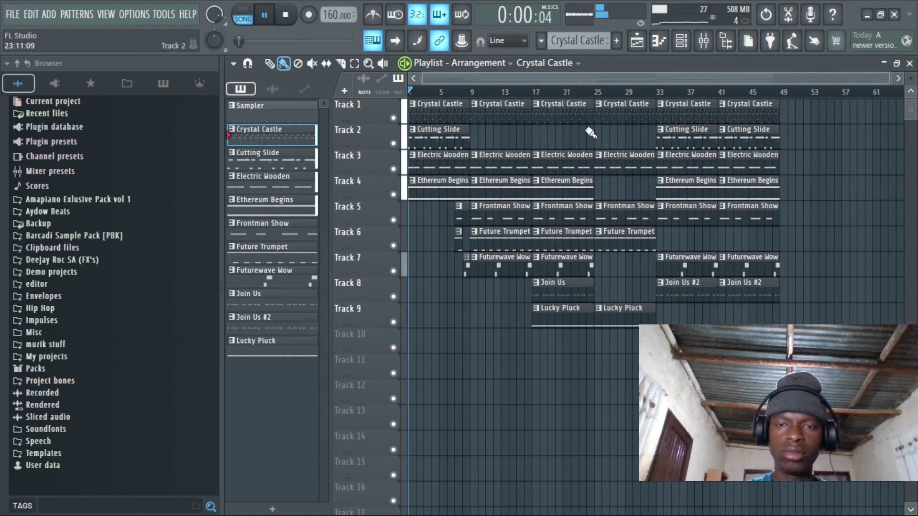
{"action": "key", "text": "F6"}
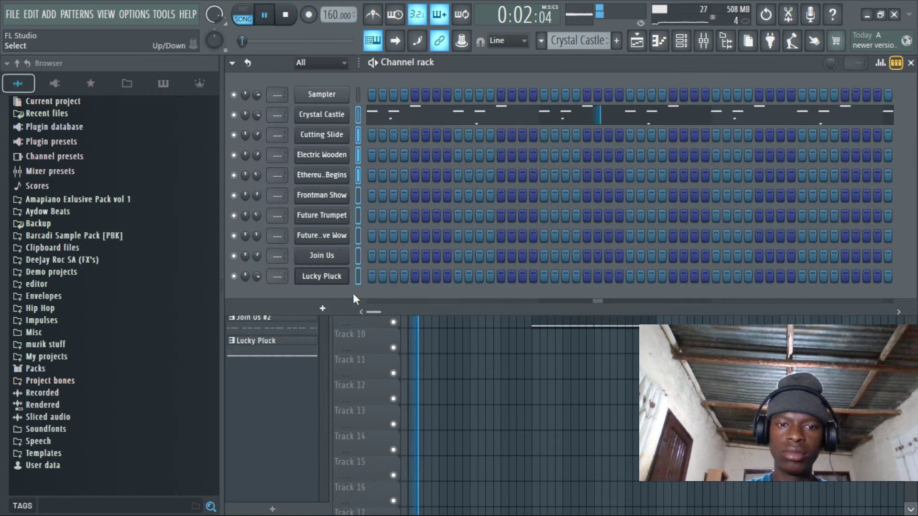
{"action": "key", "text": "ctrl+l"}
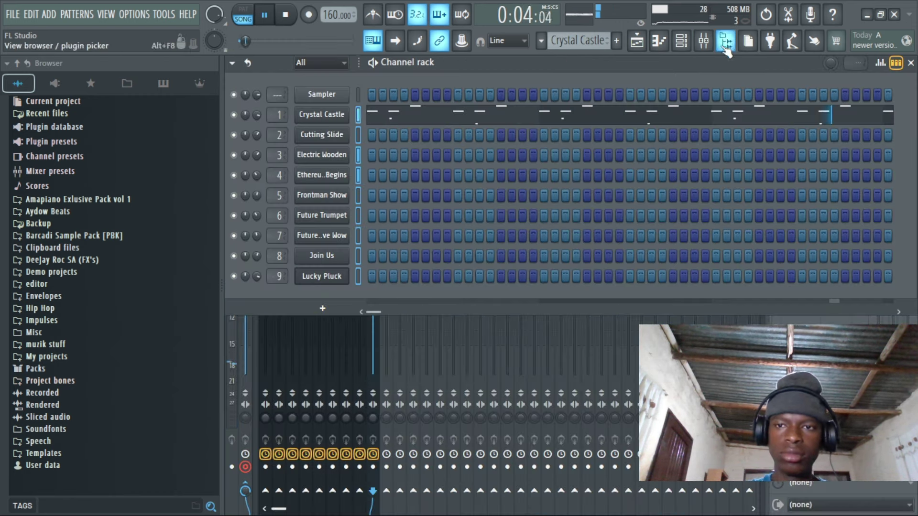
{"action": "key", "text": "F9"}
Lower the mixer levels of Cutting Slide and Ethereum Begins, and merge the stereo field of Ethereum Begins
{"action": "left_click", "coordinate": [282, 165]}
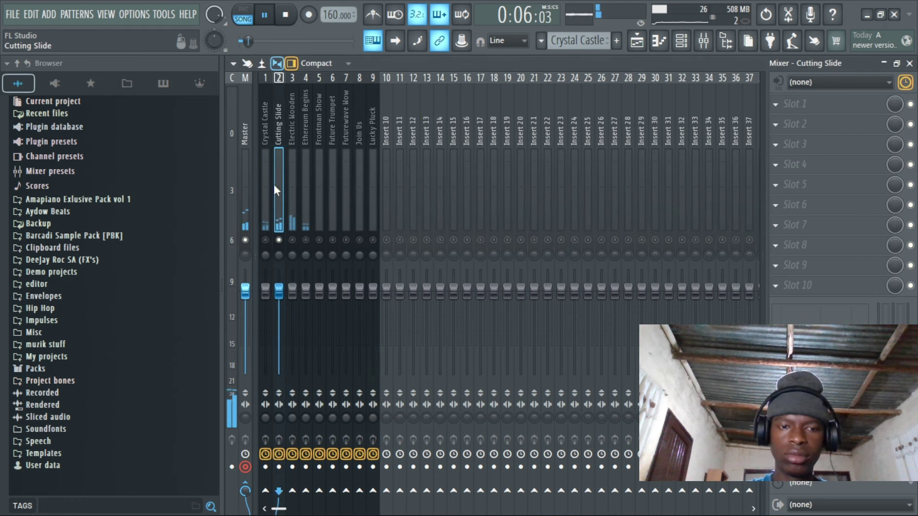
{"action": "left_click", "coordinate": [291, 203]}
{"action": "left_click", "coordinate": [301, 204]}
{"action": "left_click_drag", "start_coordinate": [305, 291], "coordinate": [306, 301]}
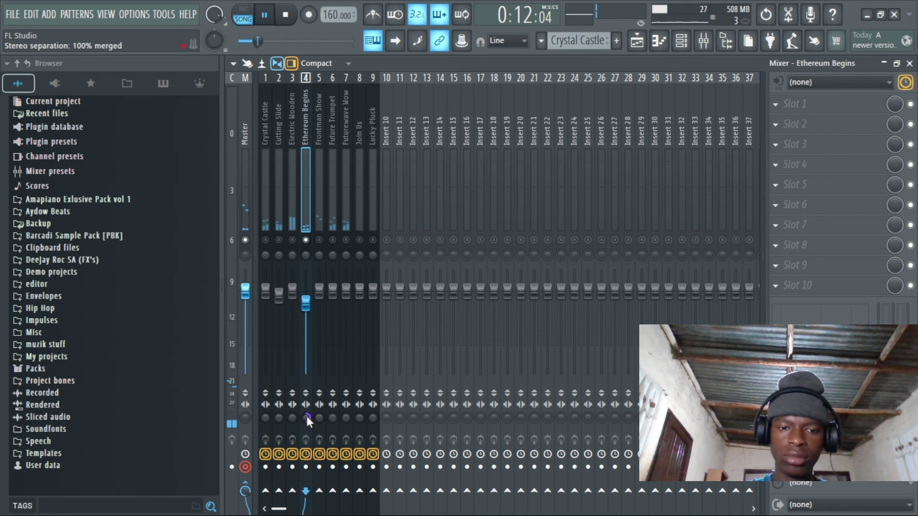
{"action": "mouse_move", "coordinate": [306, 302]}
{"action": "left_mouse_down"}
{"action": "mouse_move", "coordinate": [332, 292]}
{"action": "mouse_move", "coordinate": [319, 298]}
{"action": "left_mouse_up"}
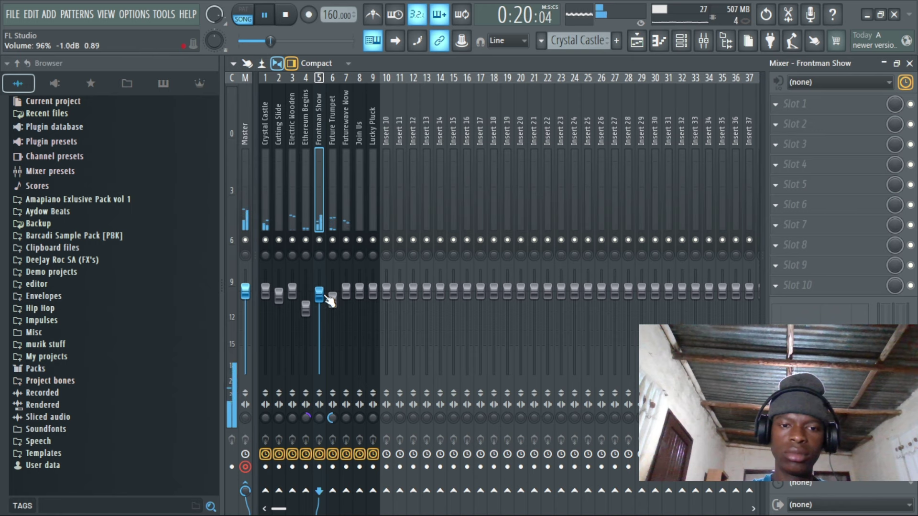
Lower the mixer levels of Future Trumpet, Crystal Castle and Join Us, and set Lucky Pluck's level to about 76%
{"action": "left_click_drag", "start_coordinate": [332, 296], "coordinate": [332, 308]}
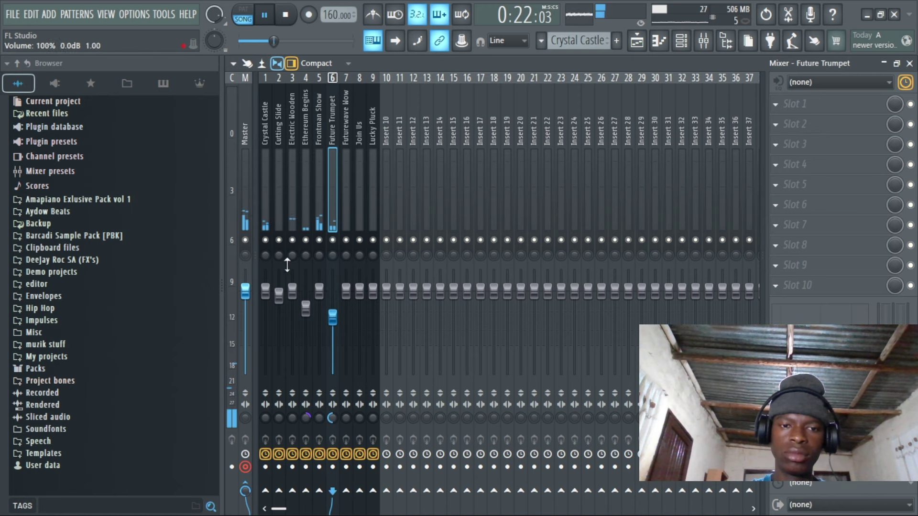
{"action": "left_click", "coordinate": [265, 197]}
{"action": "left_click_drag", "start_coordinate": [265, 290], "coordinate": [264, 306]}
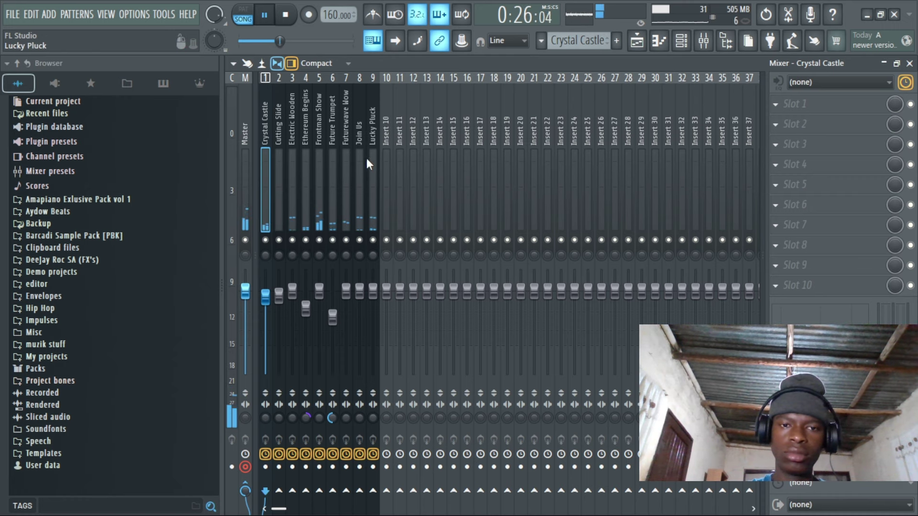
{"action": "left_click_drag", "start_coordinate": [359, 290], "coordinate": [376, 377]}
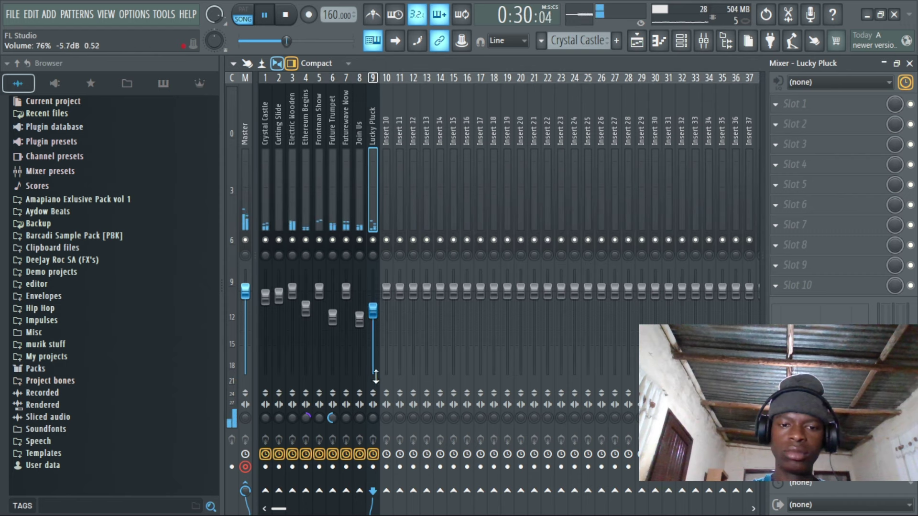
Merge the stereo of Join Us and Lucky Pluck, separate Futurewave Wow and Electric Wooden, and slightly lower the last three tracks' levels
{"action": "left_click", "coordinate": [360, 220]}
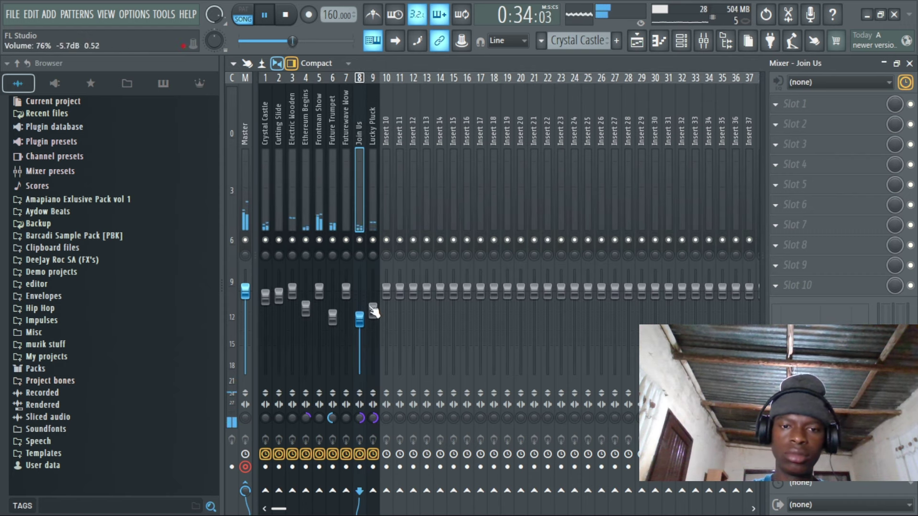
{"action": "left_click_drag", "start_coordinate": [377, 310], "coordinate": [380, 315]}
{"action": "left_click", "coordinate": [343, 211]}
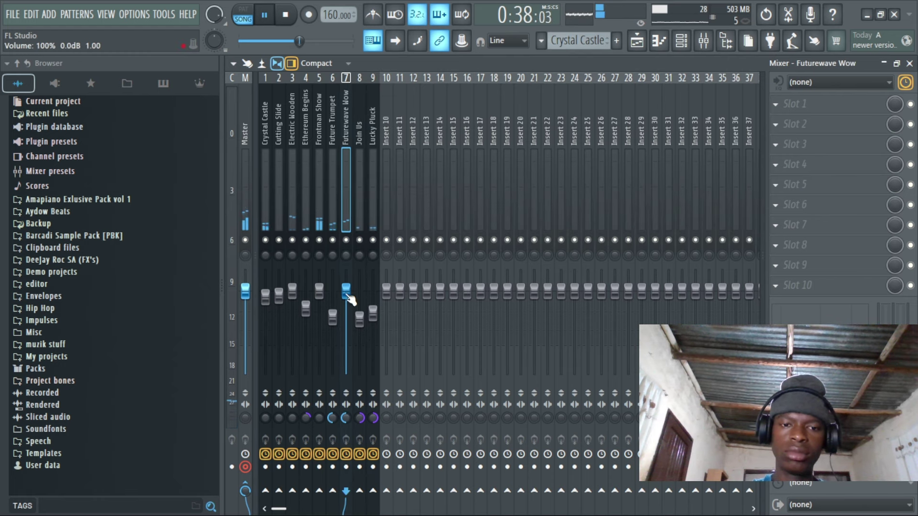
{"action": "left_click", "coordinate": [296, 197]}
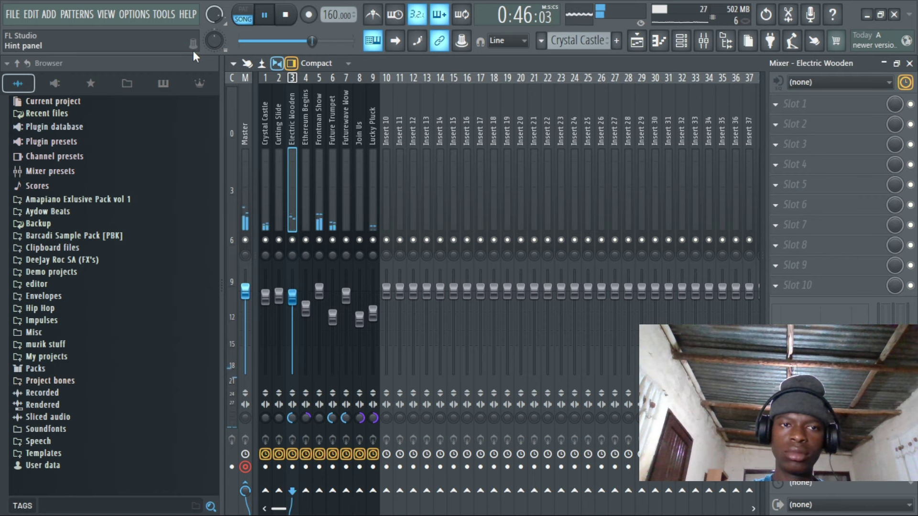
Render the armed Master mixer track to an audio clip in the playlist
{"action": "left_click", "coordinate": [637, 41]}
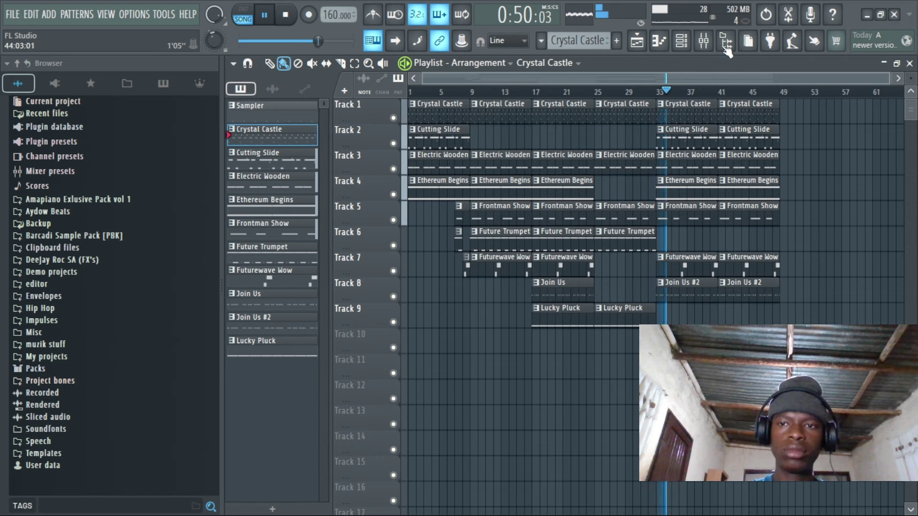
{"action": "left_click", "coordinate": [704, 41]}
{"action": "left_click", "coordinate": [241, 212]}
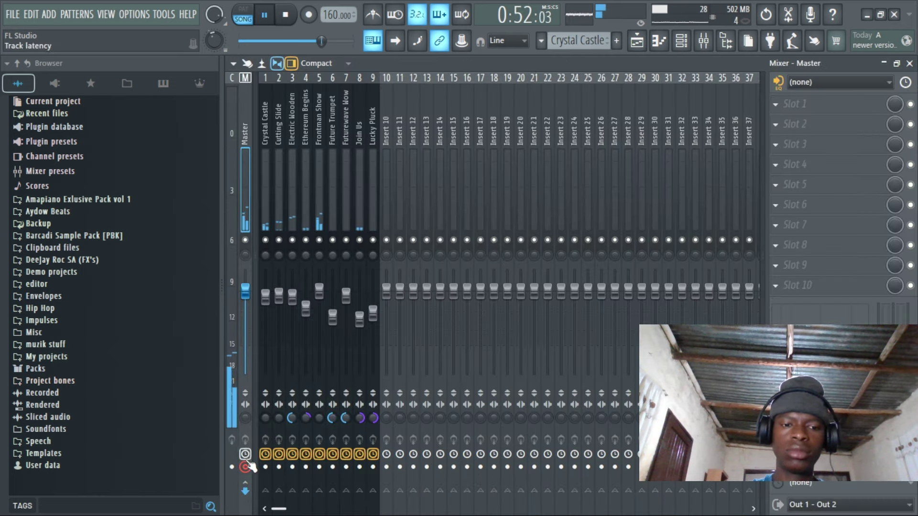
{"action": "key", "text": "ctrl+alt+r"}
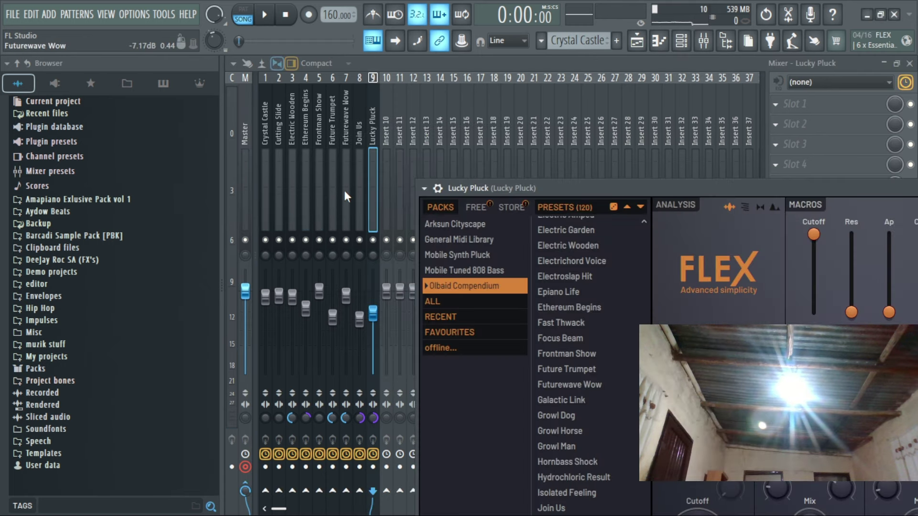
Mute the original pattern clips and set the rendered audio clip to Stretch mode with a pitch shift of -100 cents
{"action": "key", "text": "F5"}
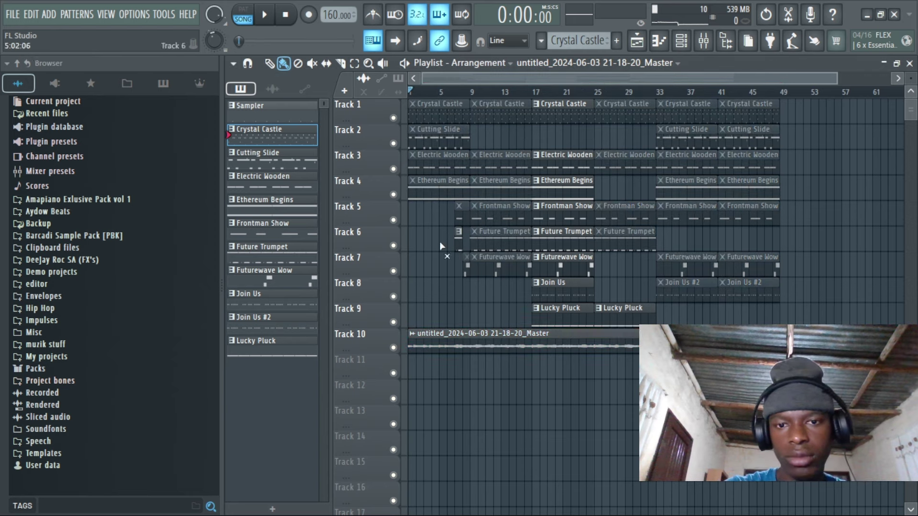
{"action": "key", "text": "space"}
{"action": "double_click", "coordinate": [612, 343]}
{"action": "left_click", "coordinate": [622, 270]}
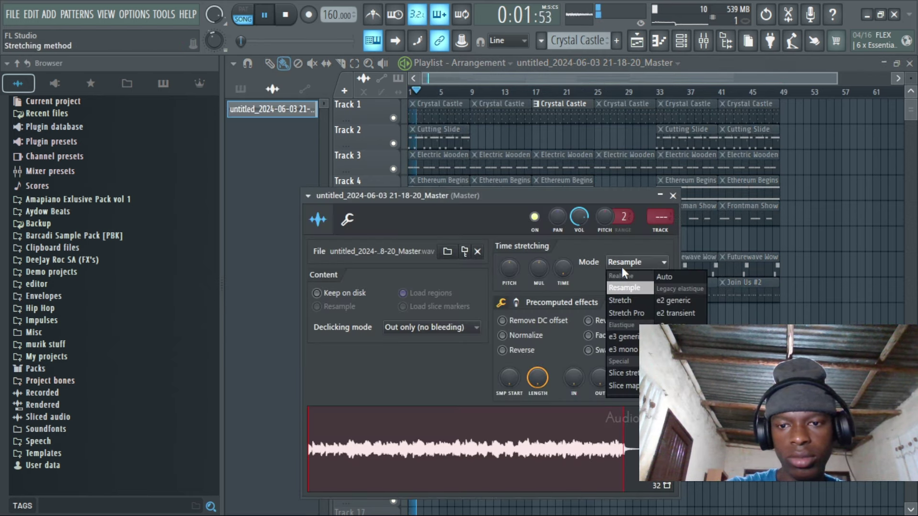
{"action": "left_click", "coordinate": [630, 303]}
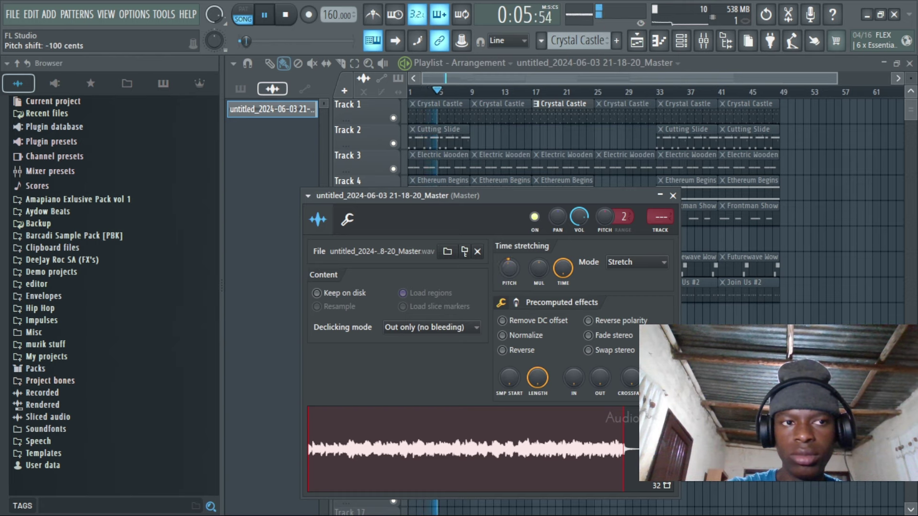
Route the audio clip to mixer track 10 and add Fruity parametric EQ 2 with the 20Hz + 18kHz cut preset, moving band 1 to 40 Hz
{"action": "left_click", "coordinate": [665, 233]}
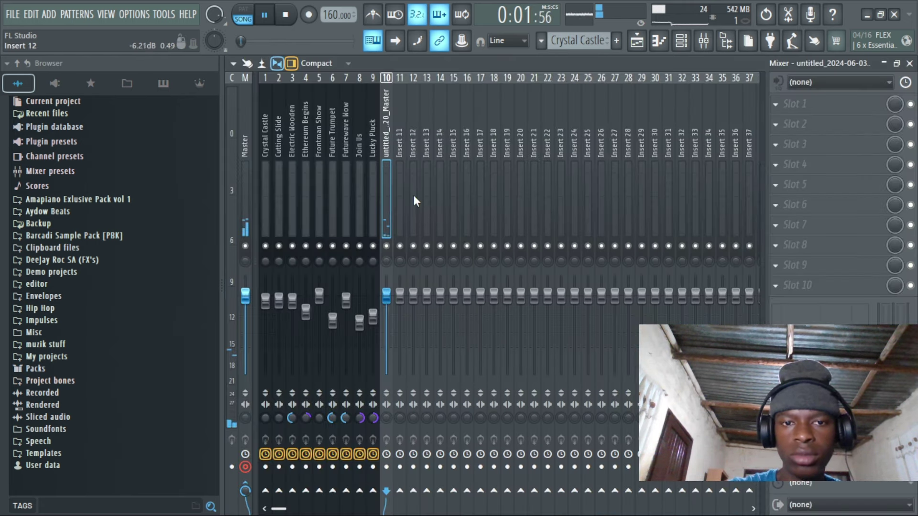
{"action": "left_click", "coordinate": [779, 125]}
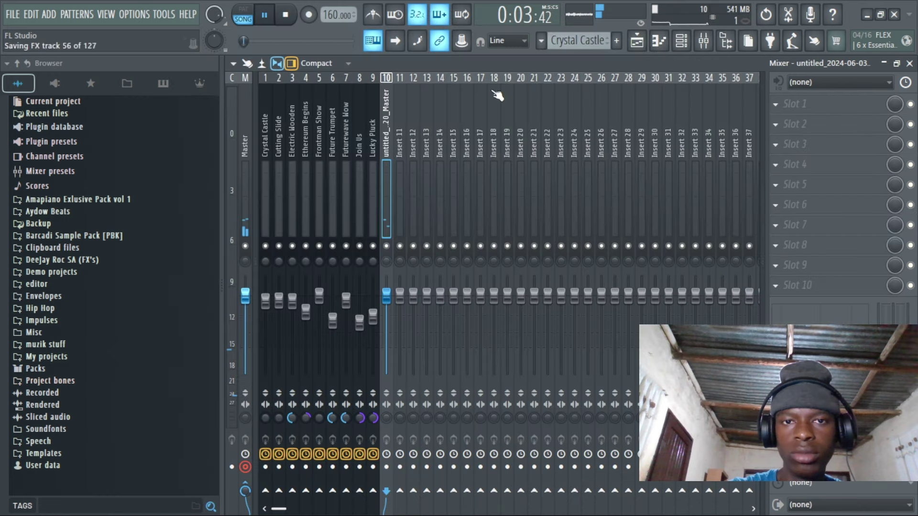
{"action": "left_click", "coordinate": [738, 232]}
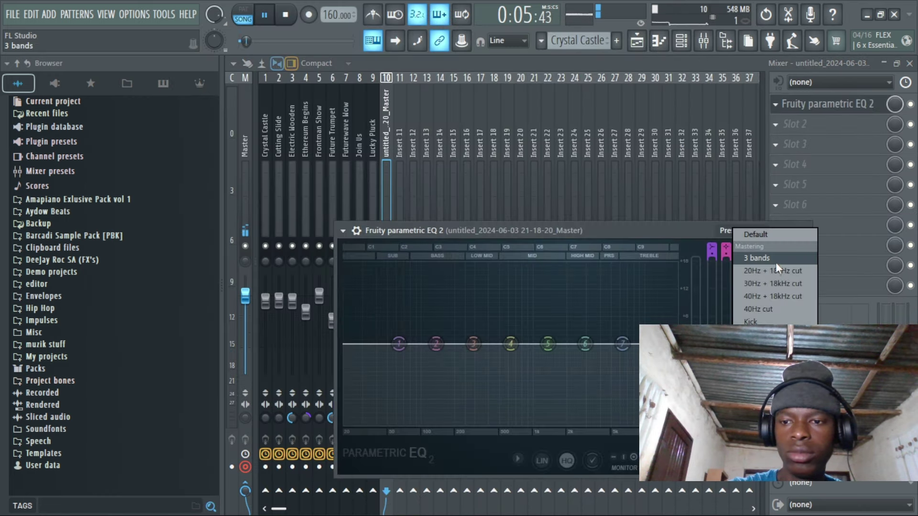
{"action": "left_click", "coordinate": [765, 249]}
{"action": "left_click_drag", "start_coordinate": [361, 351], "coordinate": [375, 345]}
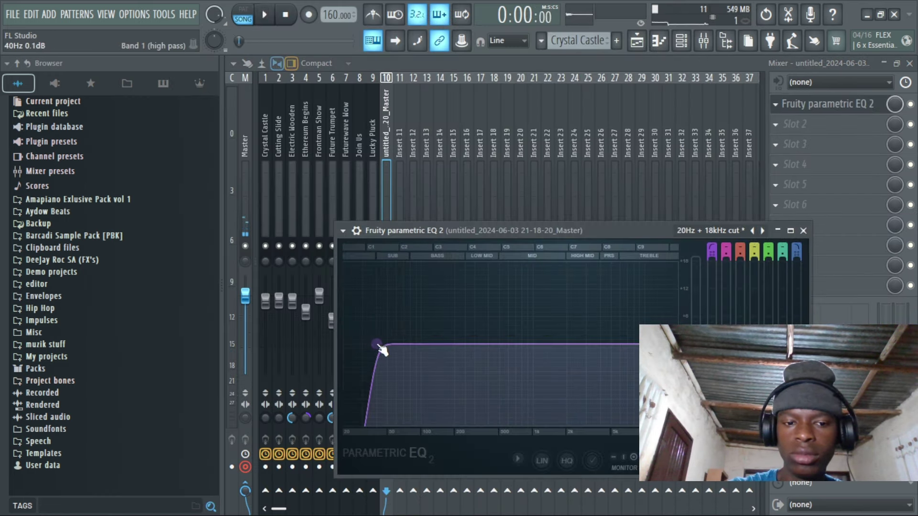
Disarm the Master mixer track and normalize the rendered audio clip on track 10 during playback
{"action": "key", "text": "space"}
{"action": "left_click", "coordinate": [376, 177]}
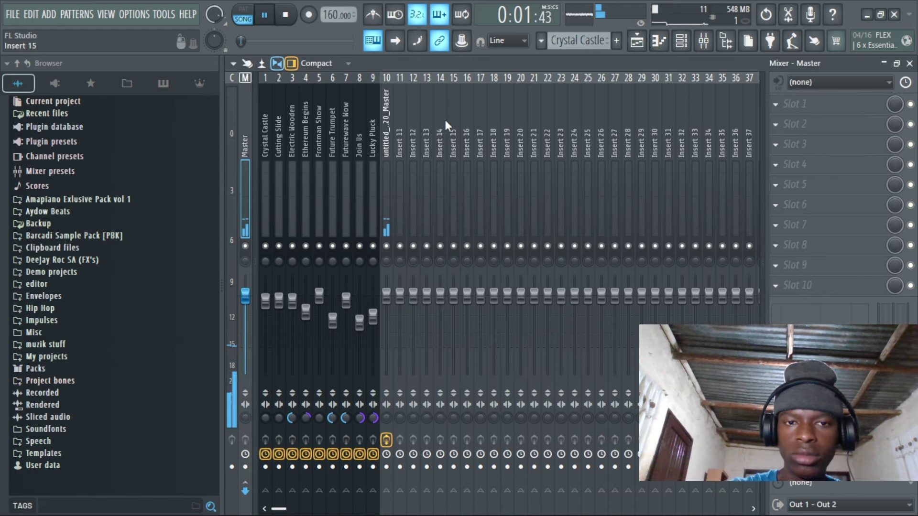
{"action": "left_click", "coordinate": [386, 176]}
{"action": "left_click", "coordinate": [638, 43]}
{"action": "double_click", "coordinate": [486, 334]}
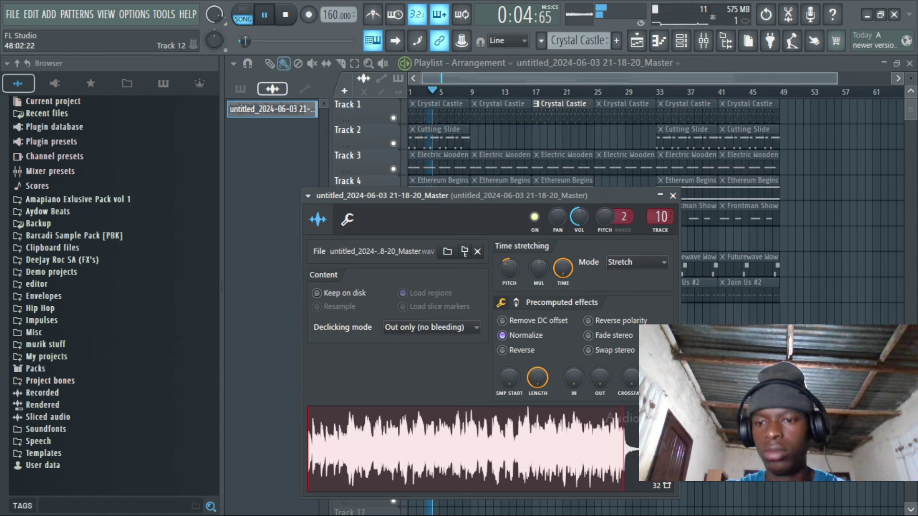
{"action": "key", "text": "Escape"}
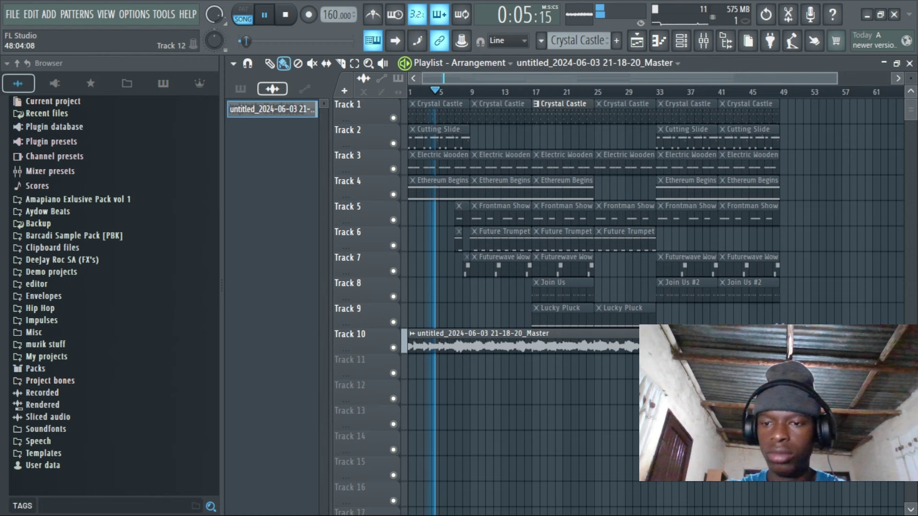
Load a saved mixer track preset containing Fruity Soft Clipper onto the Master track and return to the playlist
{"action": "left_click", "coordinate": [701, 43]}
{"action": "left_click", "coordinate": [251, 168]}
{"action": "right_click", "coordinate": [246, 167]}
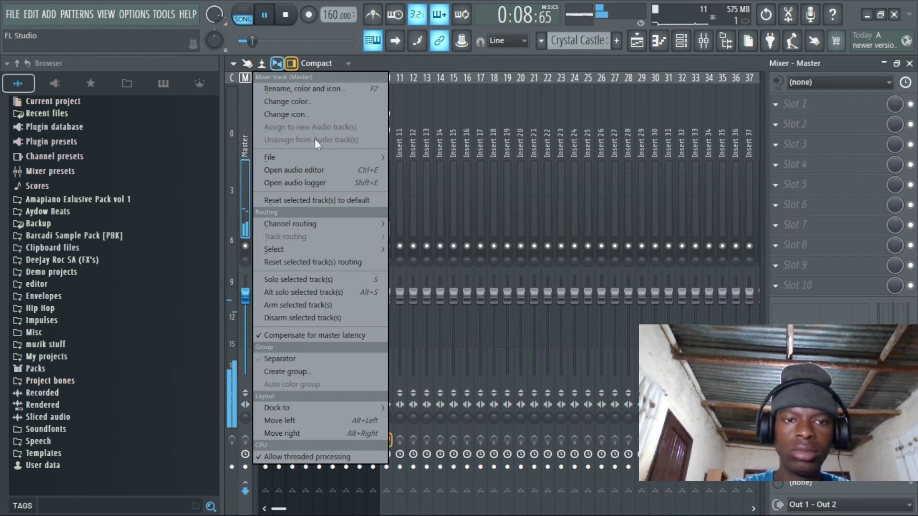
{"action": "mouse_move", "coordinate": [309, 158]}
{"action": "left_click", "coordinate": [461, 97]}
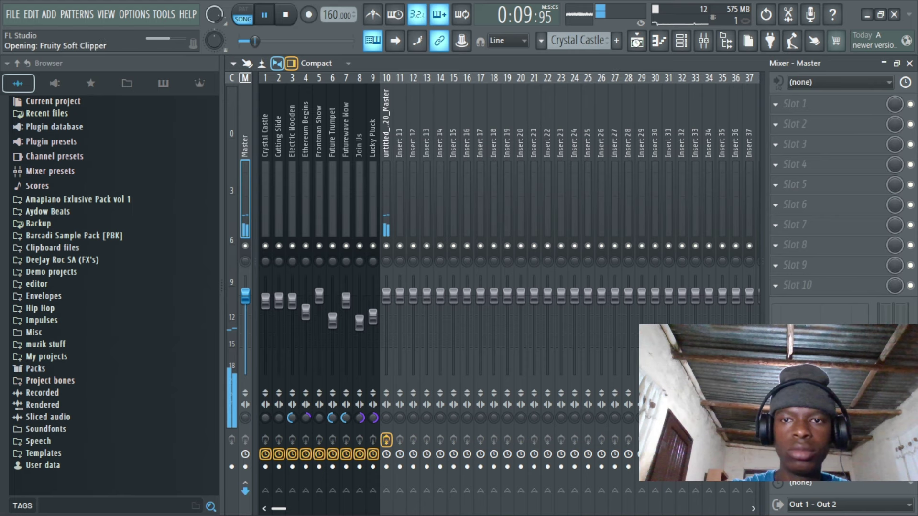
{"action": "left_click", "coordinate": [637, 42]}
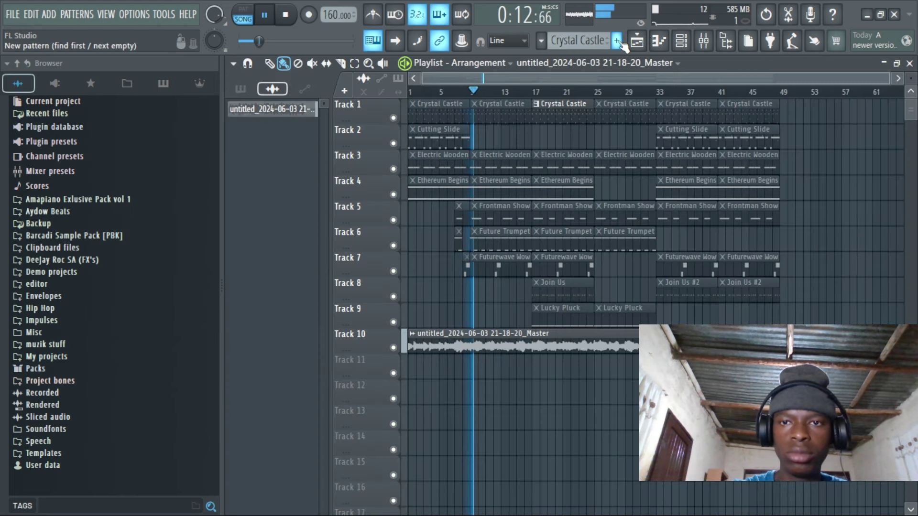
Create a new pattern, Pattern 12, and paint it along Track 11 beneath the rendered audio clip up to about bar 48
{"action": "key", "text": "F4"}
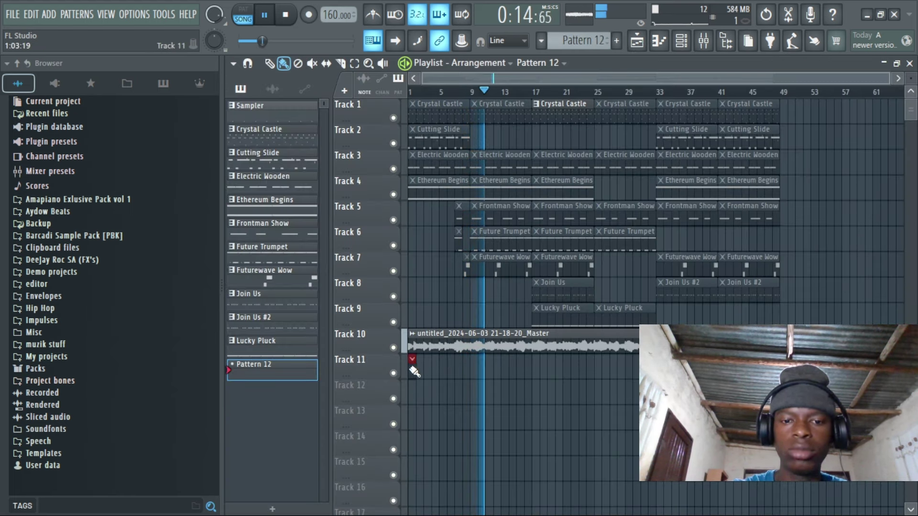
{"action": "left_click_drag", "start_coordinate": [414, 371], "coordinate": [660, 372]}
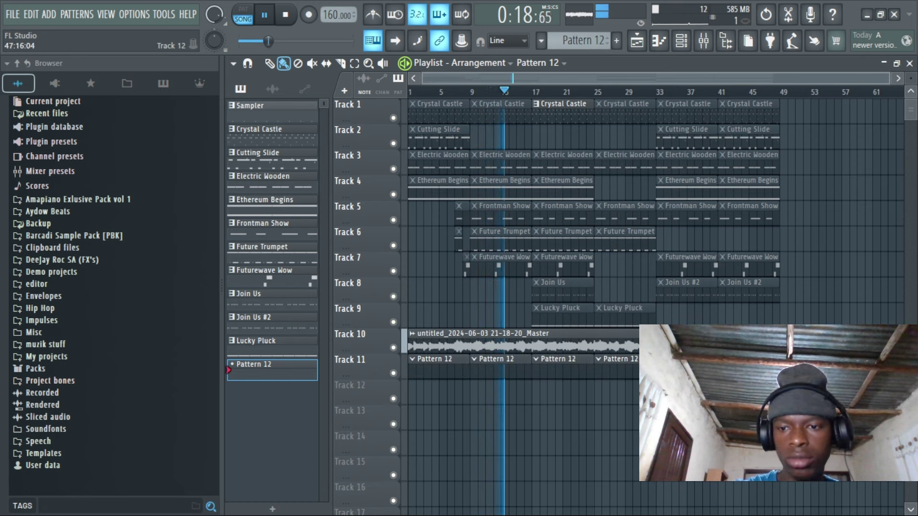
Review the rendered clip's channel settings and the high-pass band of its Fruity parametric EQ 2 on mixer track 10
{"action": "double_click", "coordinate": [526, 343]}
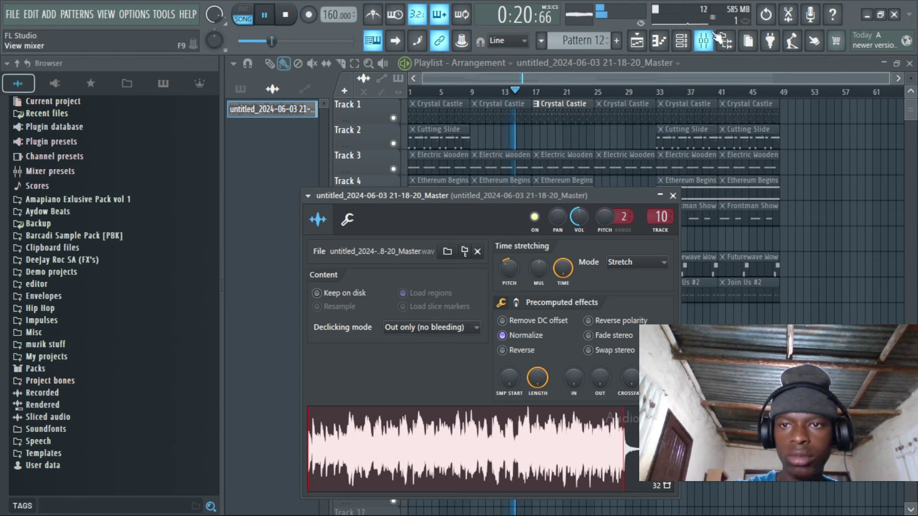
{"action": "left_click", "coordinate": [703, 41]}
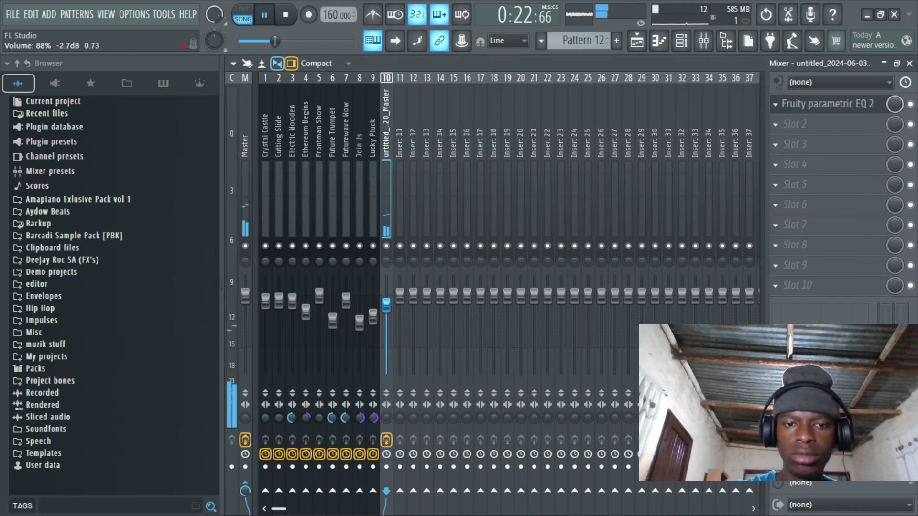
{"action": "left_click", "coordinate": [816, 105]}
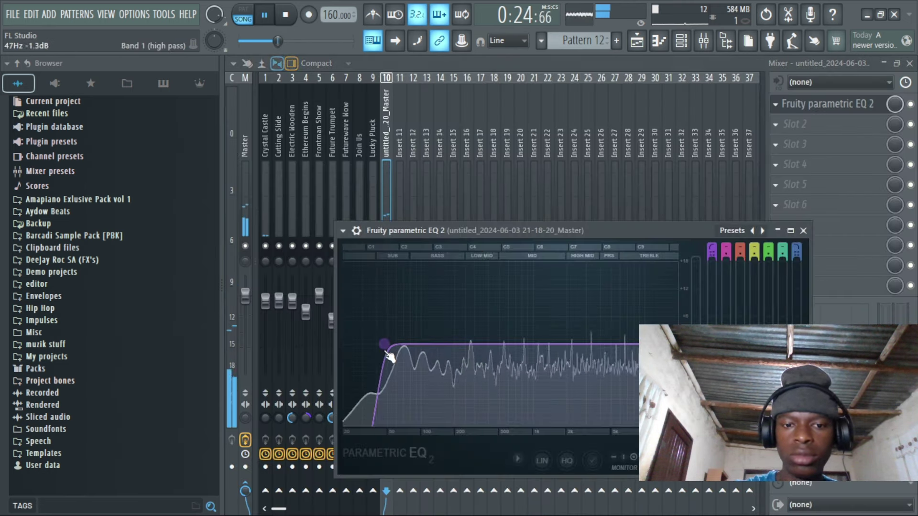
{"action": "left_click", "coordinate": [637, 40]}
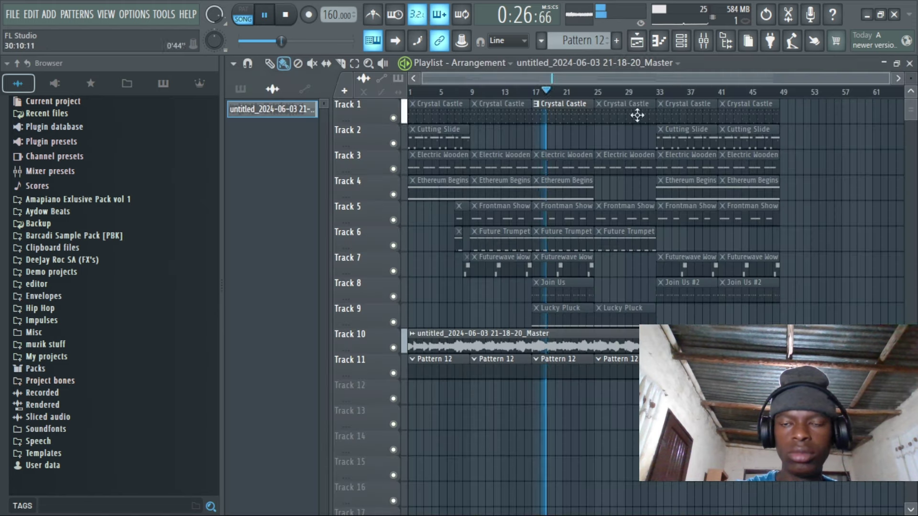
Select Pattern 12, open the Asendo - NOLIMIT Drum Kit folder and audition its kick samples
{"action": "left_click", "coordinate": [482, 374]}
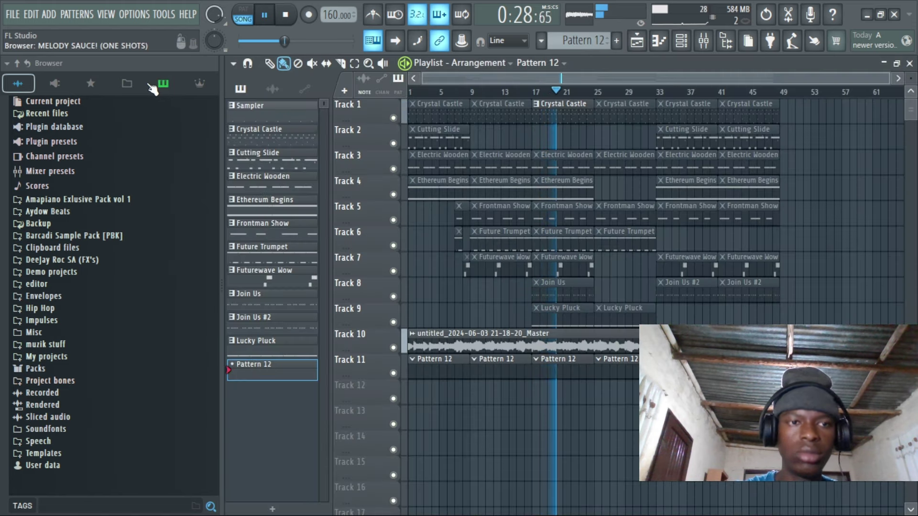
{"action": "left_click", "coordinate": [127, 83]}
{"action": "left_click", "coordinate": [129, 83]}
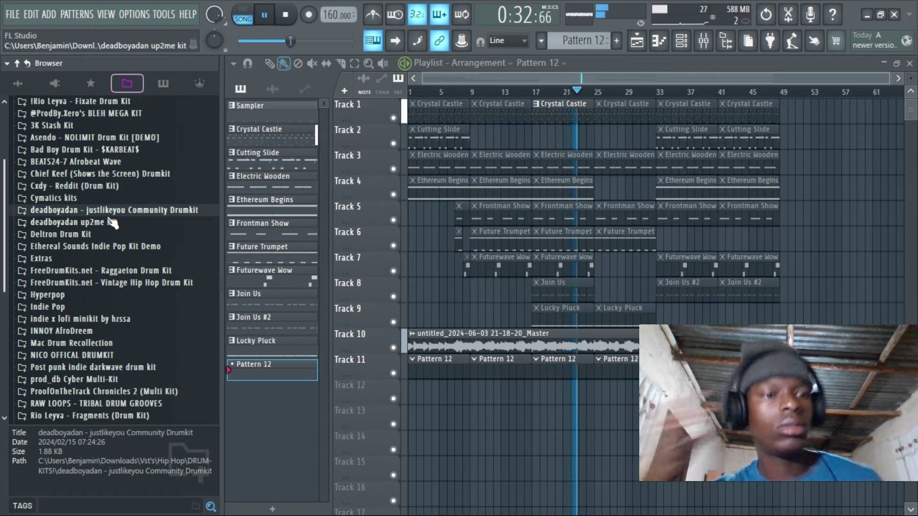
{"action": "left_click", "coordinate": [90, 137]}
{"action": "left_click", "coordinate": [84, 172]}
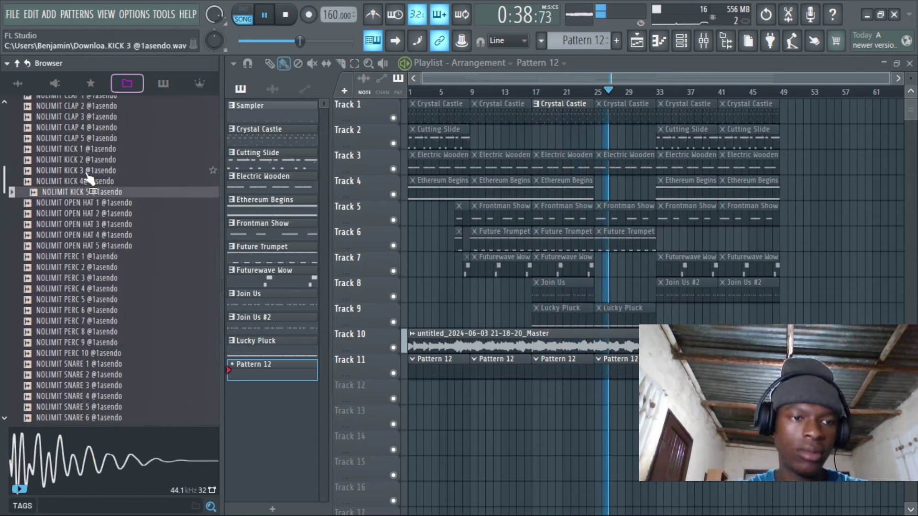
{"action": "left_click", "coordinate": [85, 182]}
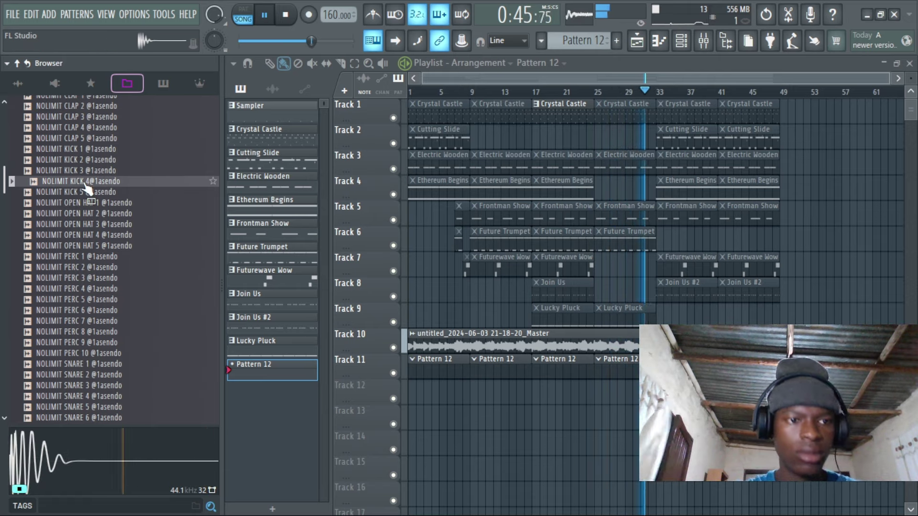
Audition the kit's open hats and load NOLIMIT OPEN HAT 3 into a new sampler channel
{"action": "left_click", "coordinate": [84, 203]}
{"action": "left_click", "coordinate": [84, 224]}
{"action": "right_click", "coordinate": [80, 223]}
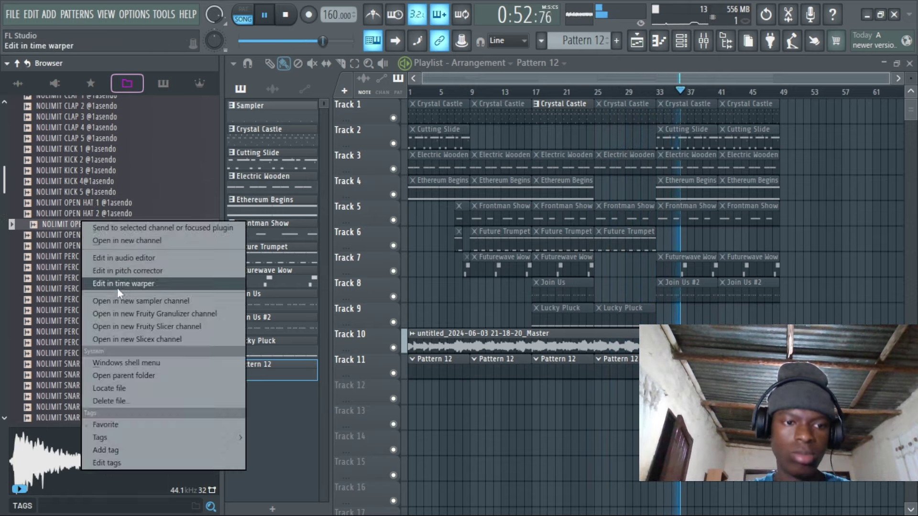
{"action": "left_click", "coordinate": [117, 288]}
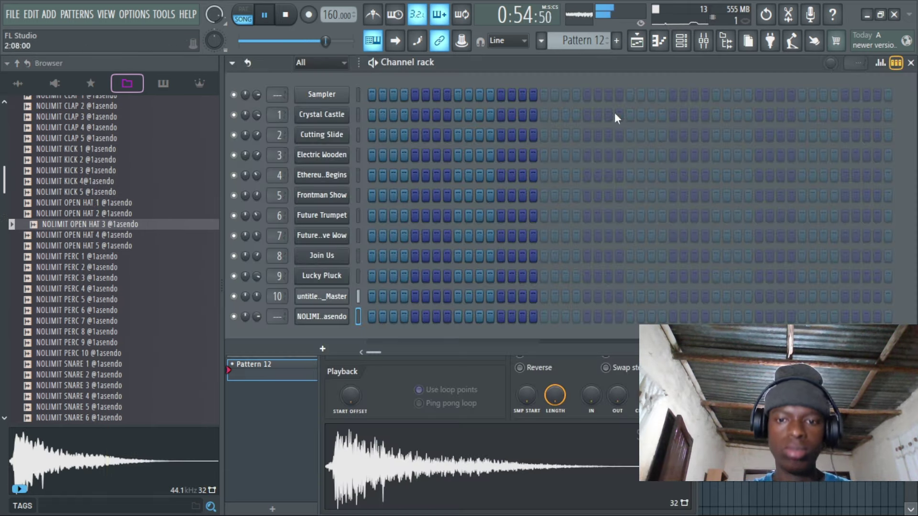
Place an open hat hit on the fourth beat of bar 2 and repeat it four bars on in bar 6
{"action": "left_click", "coordinate": [673, 317]}
{"action": "left_click", "coordinate": [661, 42]}
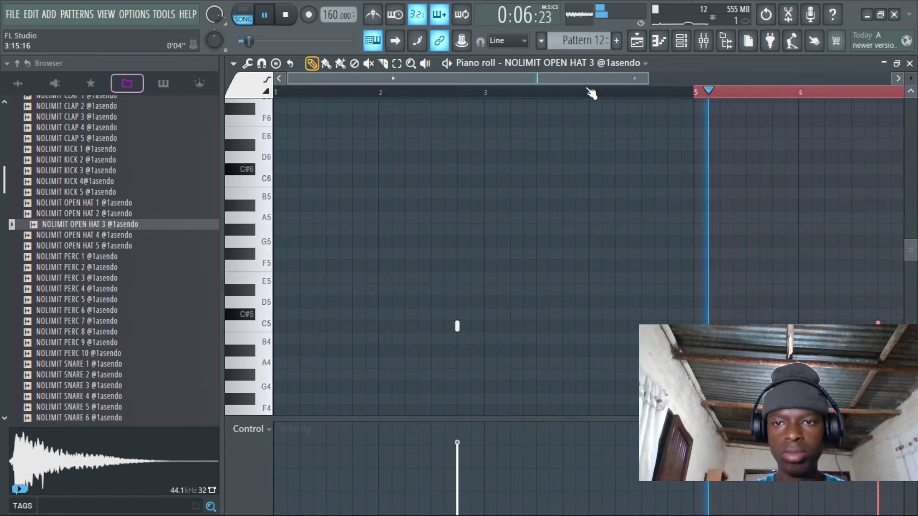
{"action": "scroll", "coordinate": [626, 93], "scroll_direction": "down", "scroll_amount": 2}
{"action": "key", "text": "F6"}
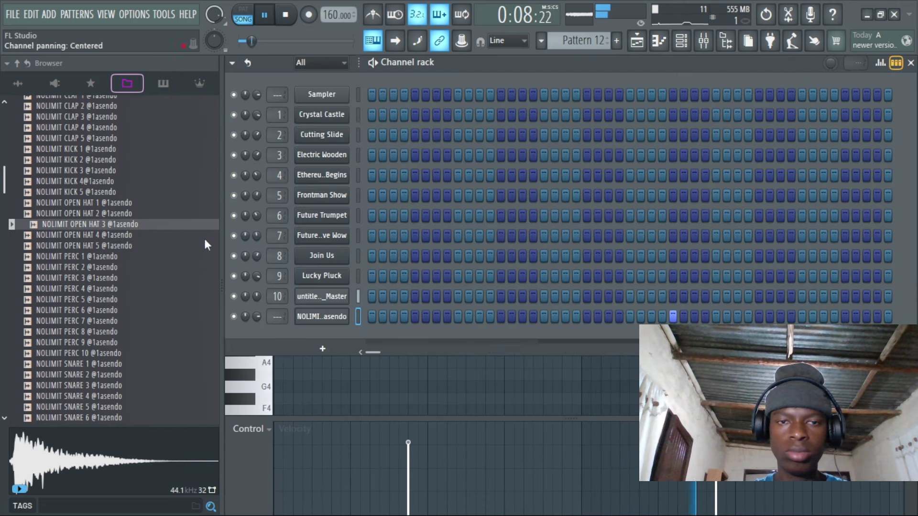
Audition the remaining NOLIMIT open hats 4 and 5 and the percussion samples 1 to 10
{"action": "key", "text": "Down"}
{"action": "key", "text": "Down"}
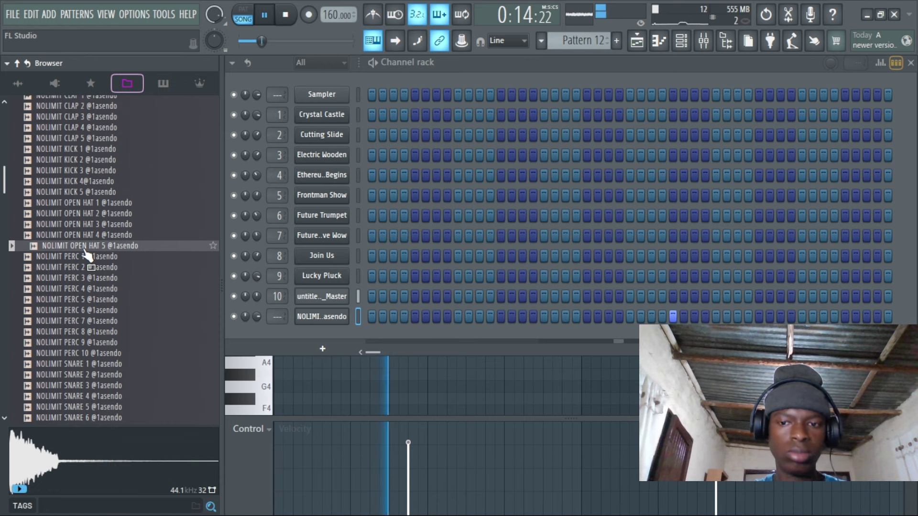
{"action": "left_click", "coordinate": [86, 256]}
{"action": "left_click", "coordinate": [86, 267]}
{"action": "left_click", "coordinate": [86, 278]}
{"action": "left_click", "coordinate": [85, 288]}
{"action": "left_click", "coordinate": [86, 300]}
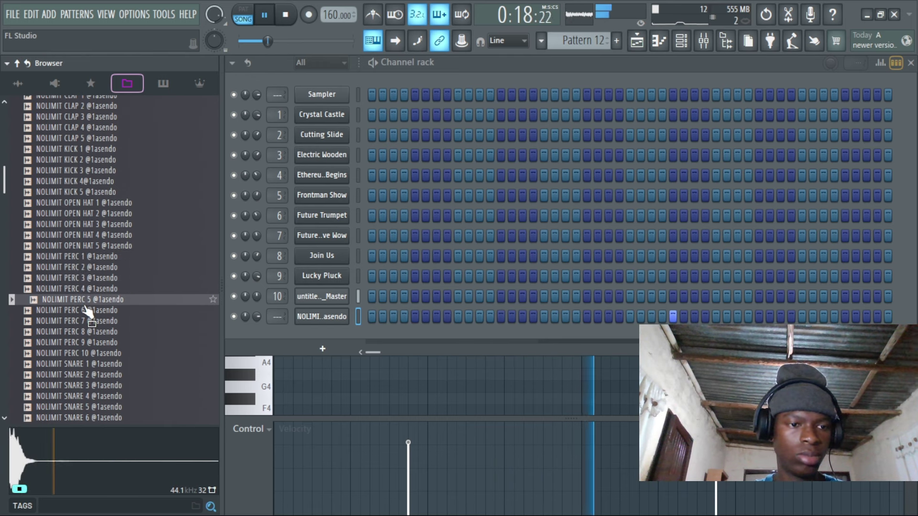
{"action": "left_click", "coordinate": [84, 310]}
{"action": "left_click", "coordinate": [83, 321]}
{"action": "left_click", "coordinate": [84, 331]}
{"action": "left_click", "coordinate": [85, 343]}
{"action": "left_click", "coordinate": [86, 353]}
Audition the NOLIMIT snare samples 1 to 10 against the playing melody
{"action": "left_click", "coordinate": [86, 364]}
{"action": "left_click", "coordinate": [86, 374]}
{"action": "left_click", "coordinate": [79, 385]}
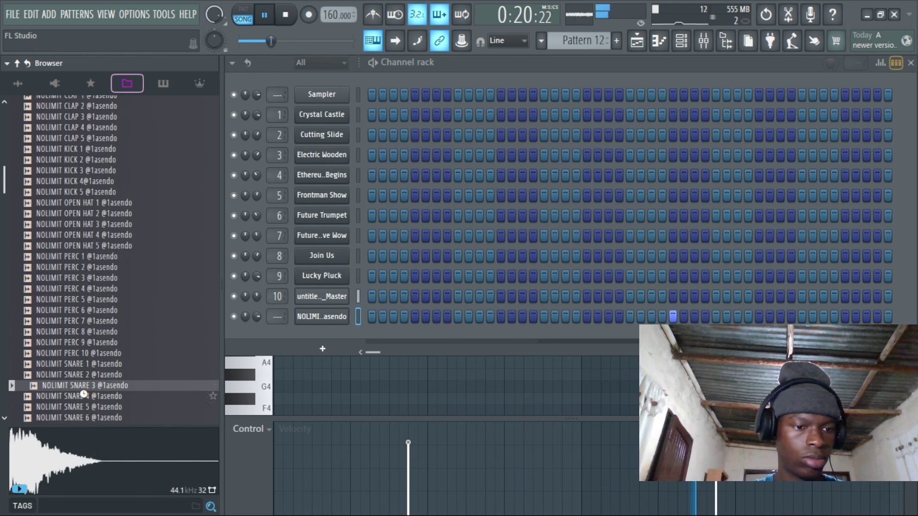
{"action": "left_click", "coordinate": [80, 396]}
{"action": "left_click", "coordinate": [81, 407]}
{"action": "scroll", "coordinate": [83, 287], "scroll_direction": "down", "scroll_amount": 4}
{"action": "left_click", "coordinate": [83, 300]}
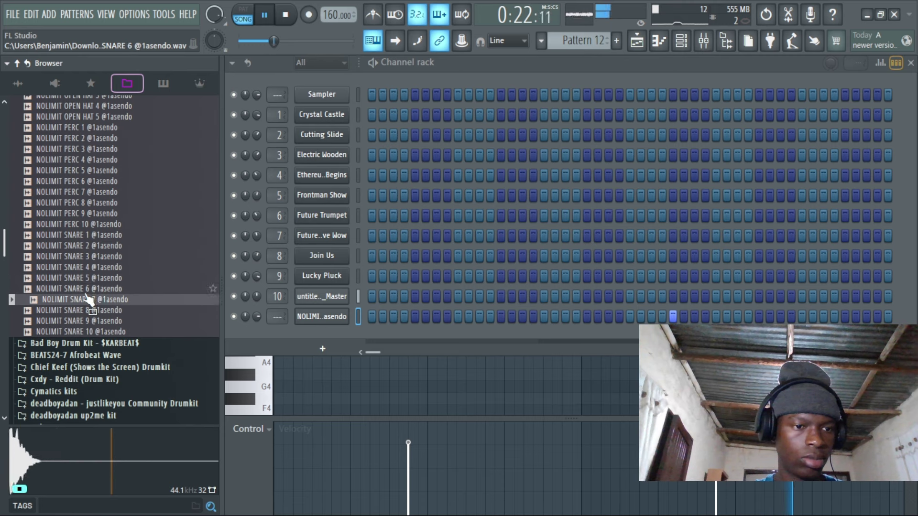
{"action": "left_click", "coordinate": [84, 310]}
{"action": "left_click", "coordinate": [84, 321]}
{"action": "left_click", "coordinate": [84, 332]}
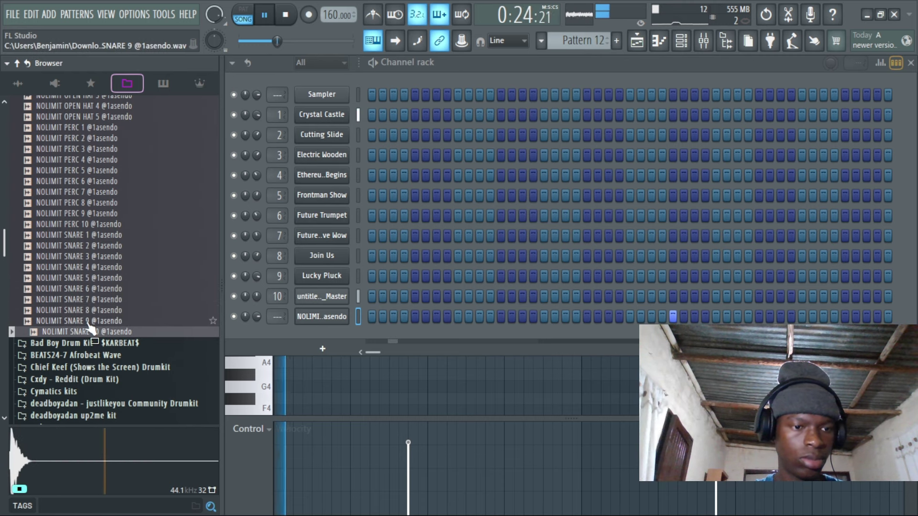
Load NOLIMIT SNARE 9 as a new channel and place snare hits on steps 9, 15 and 25
{"action": "left_click", "coordinate": [89, 322]}
{"action": "left_click_drag", "start_coordinate": [89, 330], "coordinate": [469, 338]}
{"action": "key", "text": "space"}
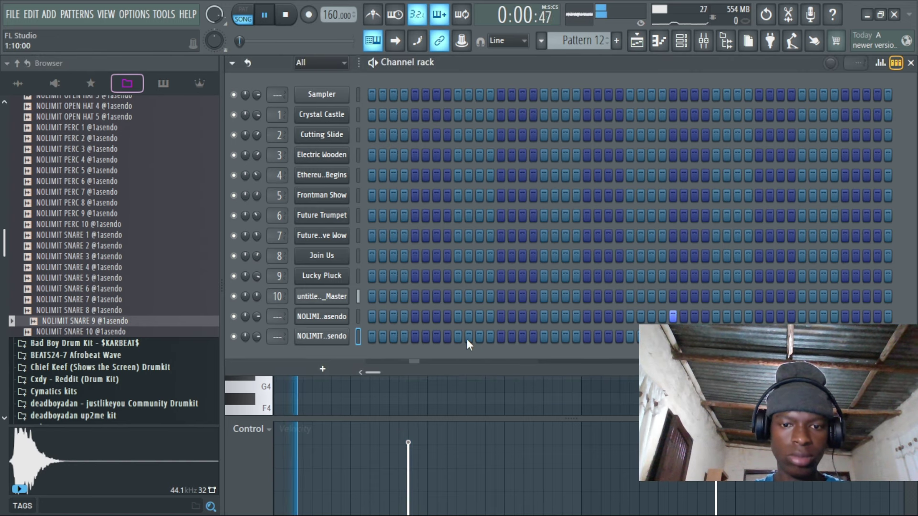
{"action": "left_click", "coordinate": [458, 337]}
{"action": "left_click", "coordinate": [523, 337]}
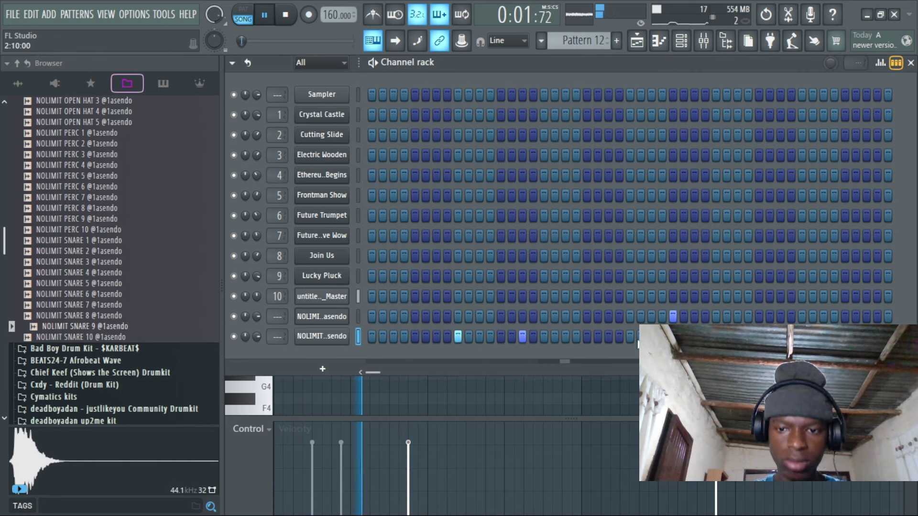
Delete the second snare hit in bar 1 in the piano roll and duplicate the two-bar snare pattern into bars 3 and 4
{"action": "left_click", "coordinate": [659, 41]}
{"action": "key", "text": "space"}
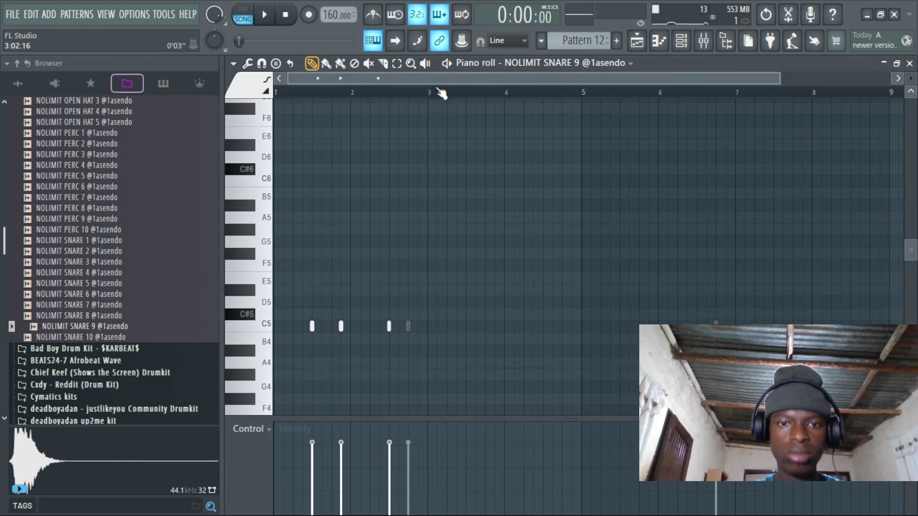
{"action": "key", "text": "space"}
{"action": "key", "text": "ctrl+a"}
{"action": "right_click", "coordinate": [341, 327]}
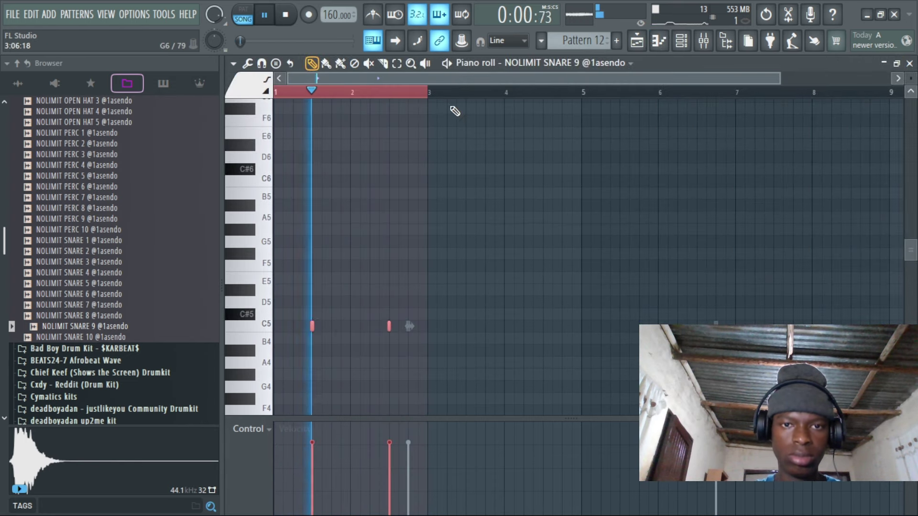
{"action": "key", "text": "ctrl+b"}
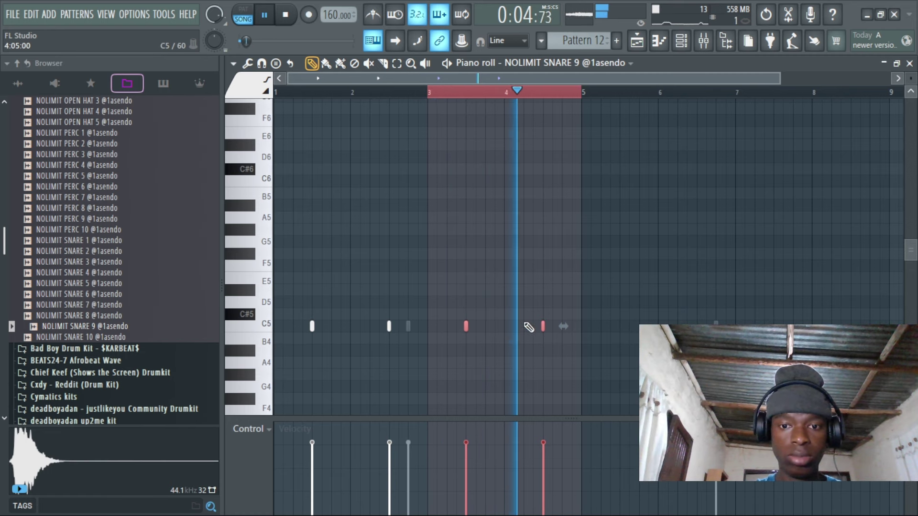
Draw a C5 snare note at the start of bar 4 and shorten it to 8 steps, ending at the existing hit
{"action": "left_click", "coordinate": [508, 327]}
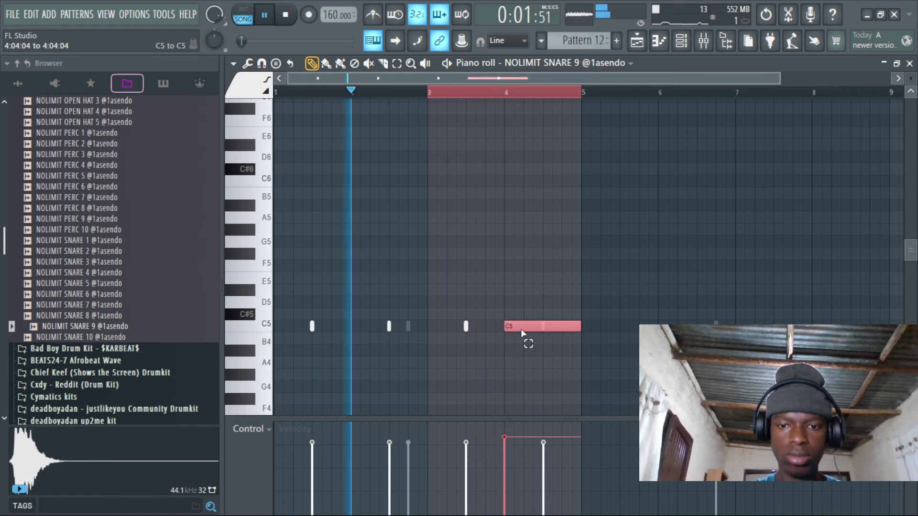
{"action": "left_click_drag", "start_coordinate": [580, 326], "coordinate": [539, 331]}
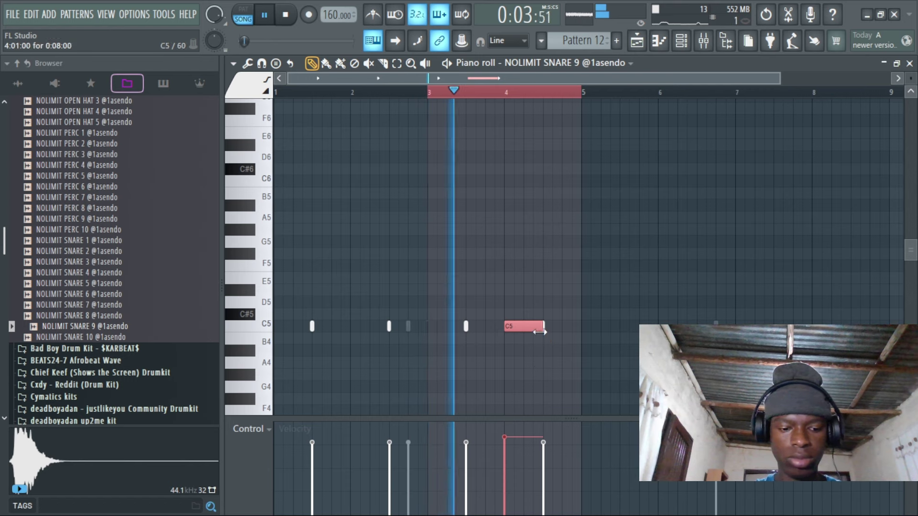
{"action": "key", "text": "alt+a"}
{"action": "left_click", "coordinate": [535, 354]}
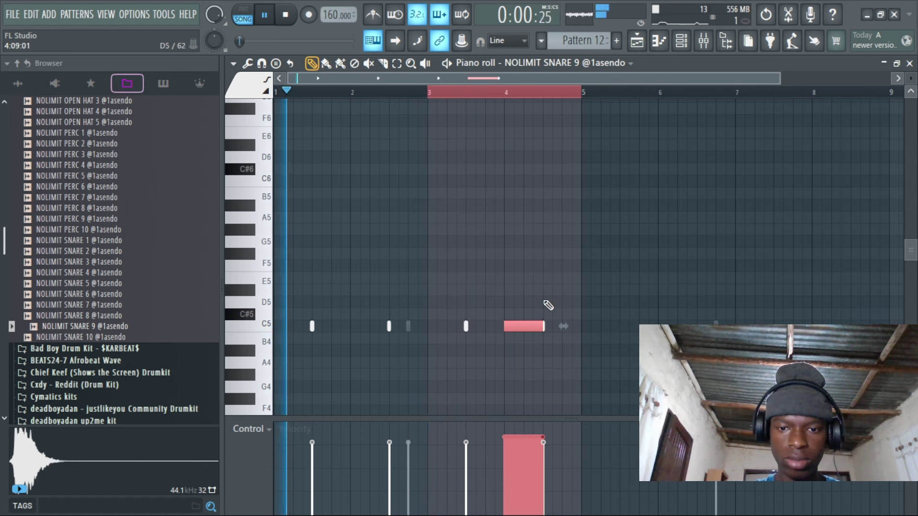
{"action": "scroll", "coordinate": [527, 91], "scroll_direction": "up", "scroll_amount": 4}
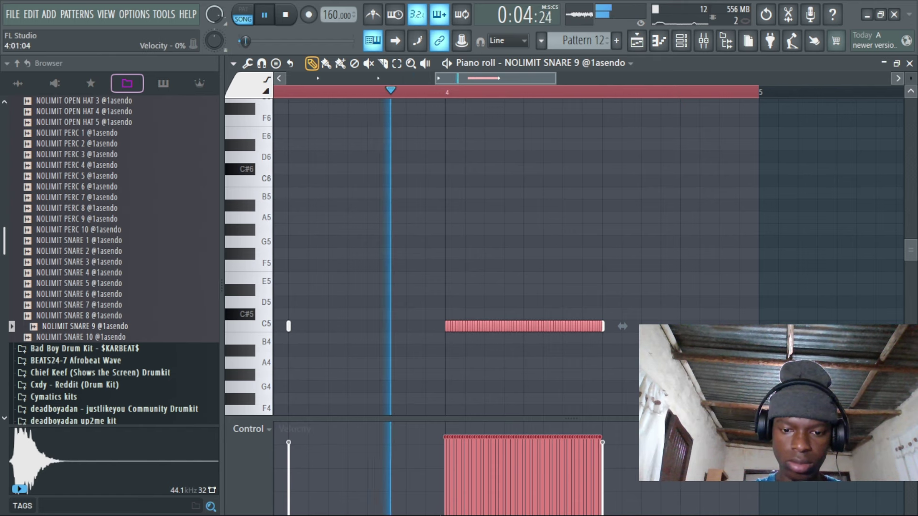
{"action": "key", "text": "space"}
{"action": "key", "text": "ctrl+z"}
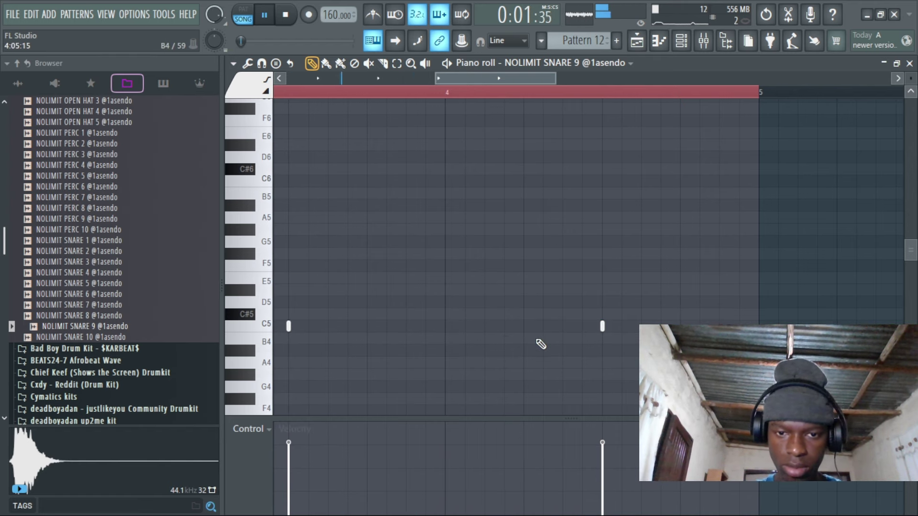
{"action": "key", "text": "ctrl+z"}
Arpeggiate the long bar 4 snare note into a roll with an adjusted time multiplier and ramp its velocities up to about 81%
{"action": "key", "text": "space"}
{"action": "key", "text": "alt+a"}
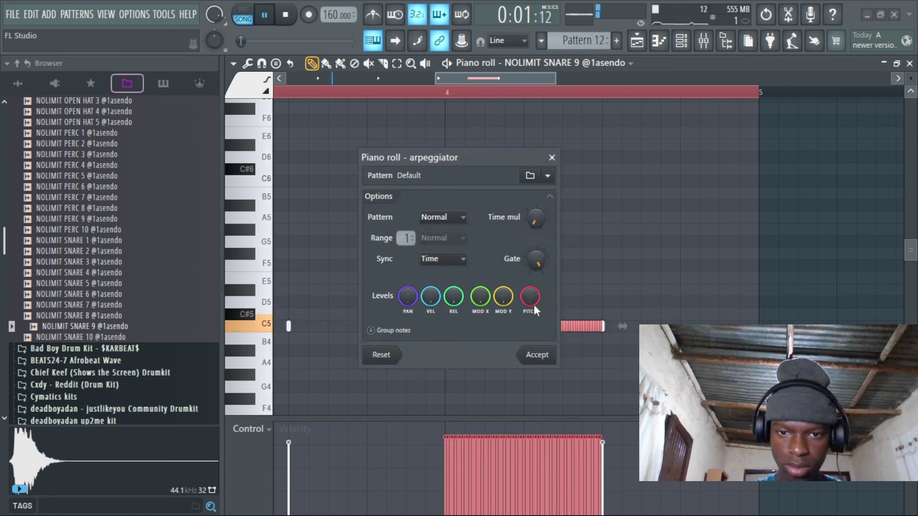
{"action": "left_click_drag", "start_coordinate": [529, 227], "coordinate": [529, 237]}
{"action": "left_click", "coordinate": [536, 354]}
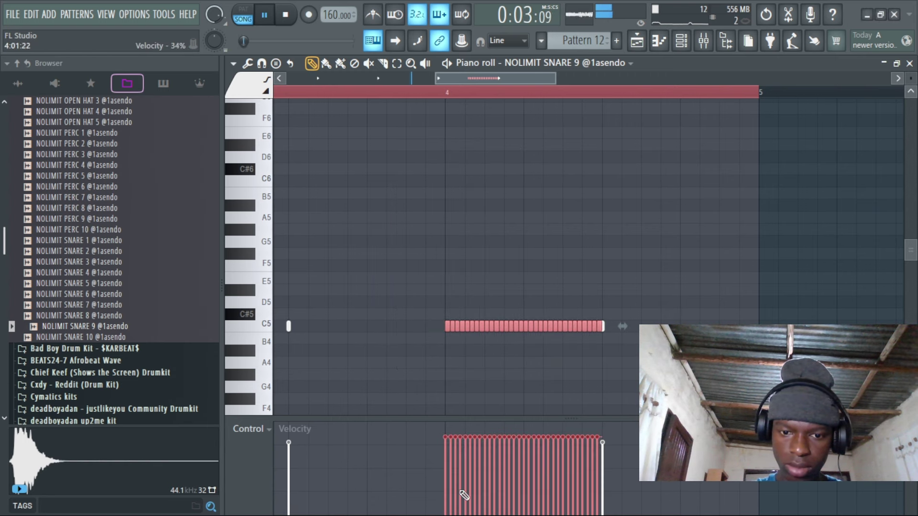
{"action": "left_click_drag", "start_coordinate": [448, 515], "coordinate": [602, 442]}
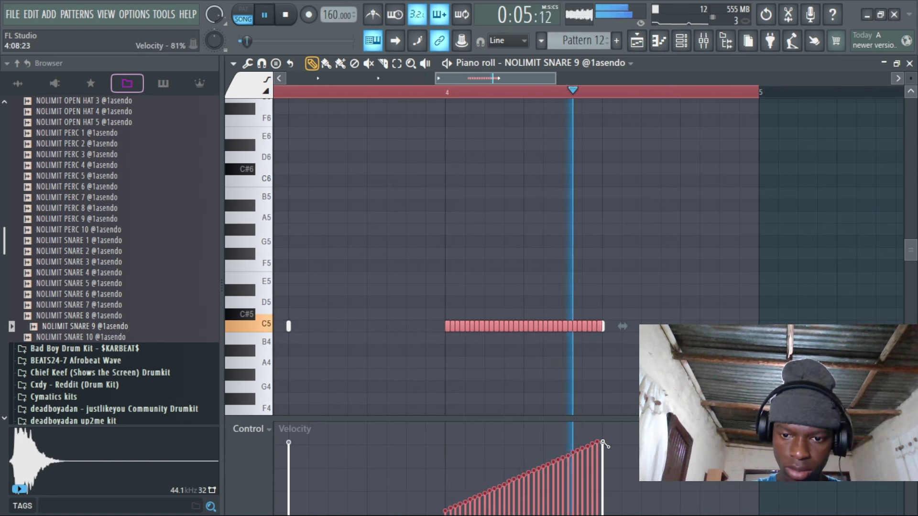
Add two more C5 snare hits after the roll, on steps 11 and 15 of bar 4
{"action": "key", "text": "ctrl+a"}
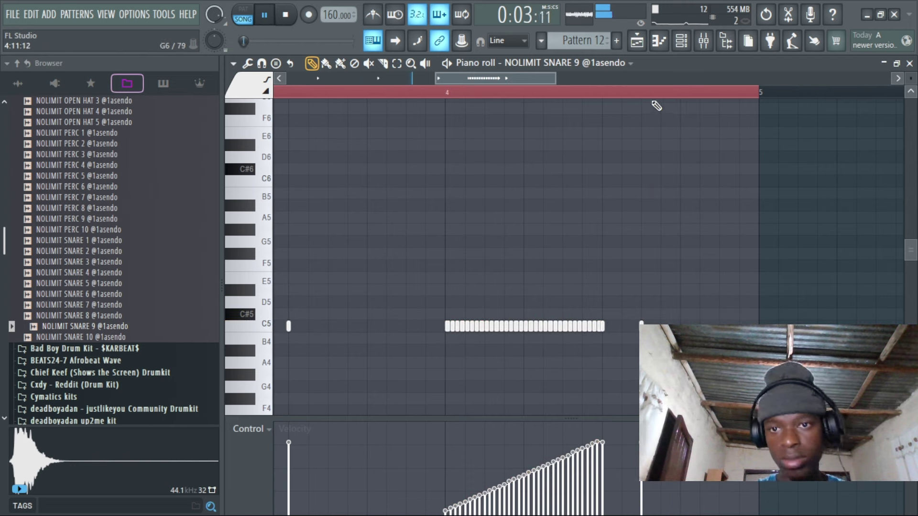
{"action": "scroll", "coordinate": [657, 106], "scroll_direction": "down", "scroll_amount": 4}
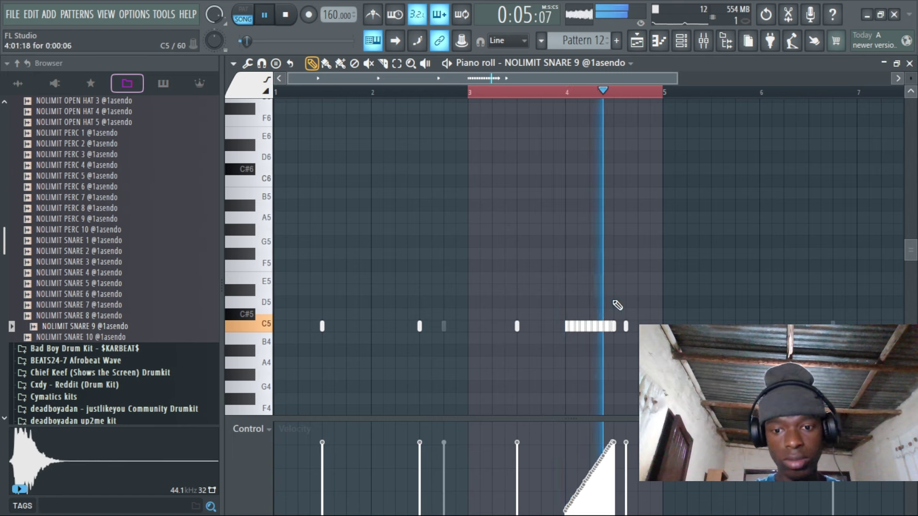
{"action": "left_click", "coordinate": [649, 326]}
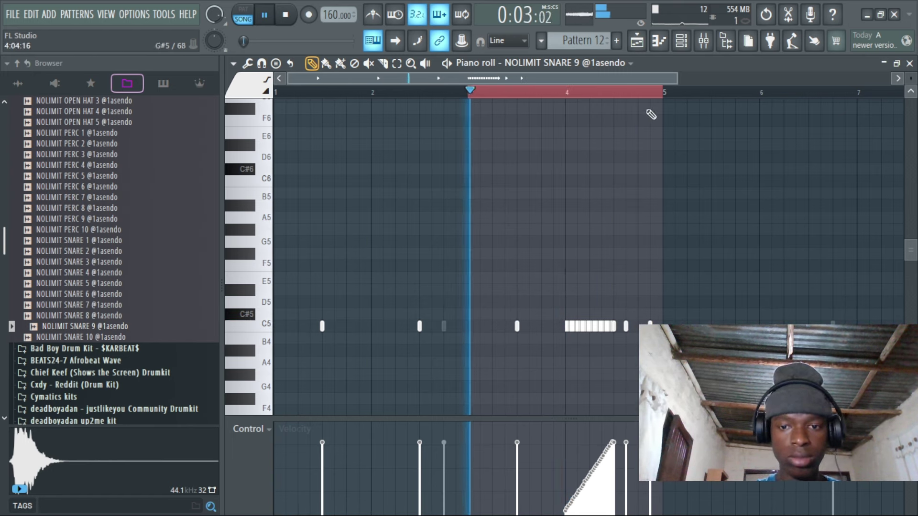
Delete the fast snare roll at the start of bar 4, keeping the single hits that follow it
{"action": "scroll", "coordinate": [631, 124], "scroll_direction": "up", "scroll_amount": 4}
{"action": "left_click_drag", "start_coordinate": [363, 333], "coordinate": [557, 339]}
{"action": "key", "text": "space"}
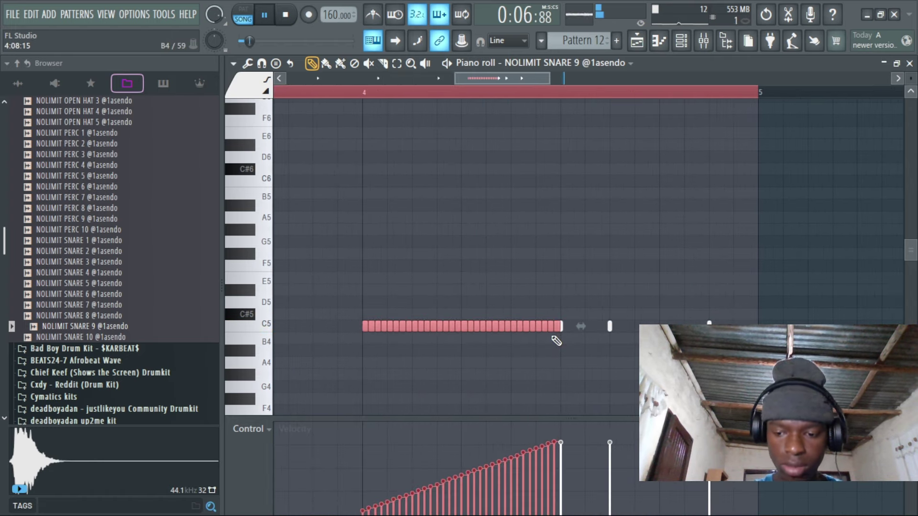
{"action": "key", "text": "Delete"}
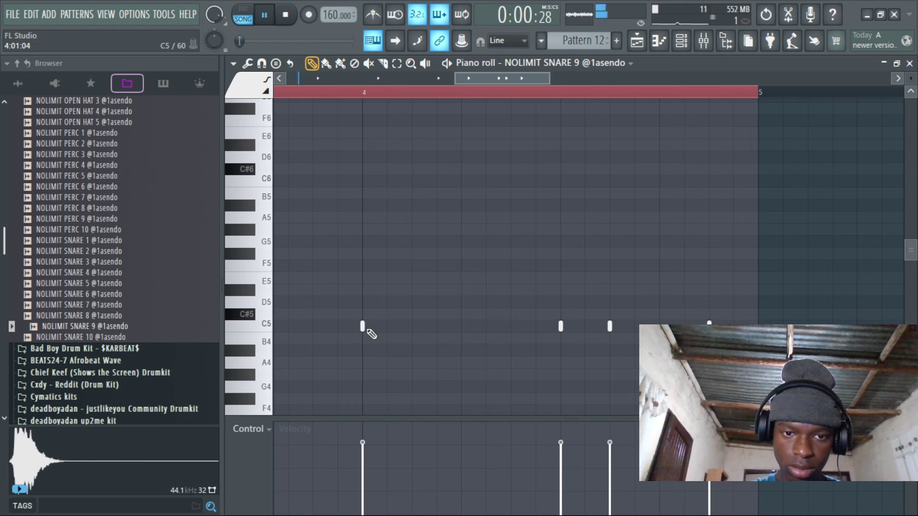
Draw a C5 snare note in bar 4 and trim it to 4 steps, spanning step 5 up to the hit on step 9
{"action": "left_click_drag", "start_coordinate": [404, 326], "coordinate": [568, 329]}
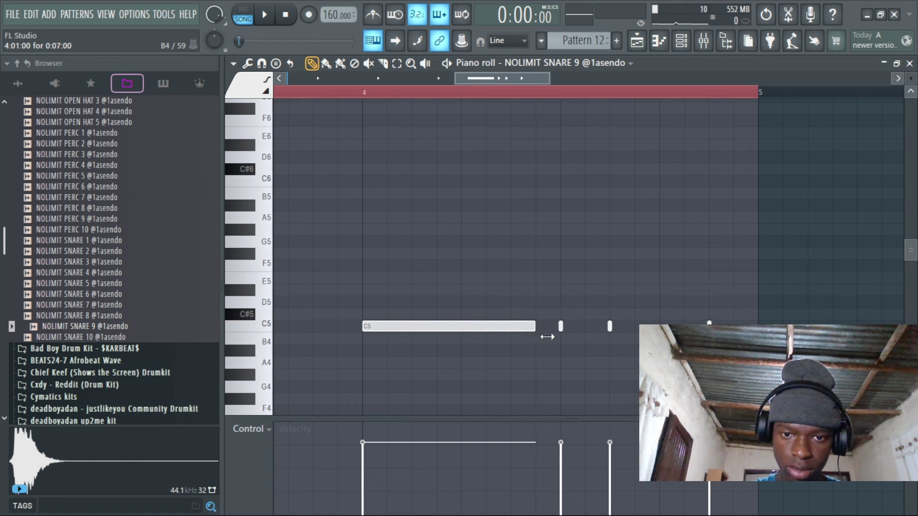
{"action": "key", "text": "space"}
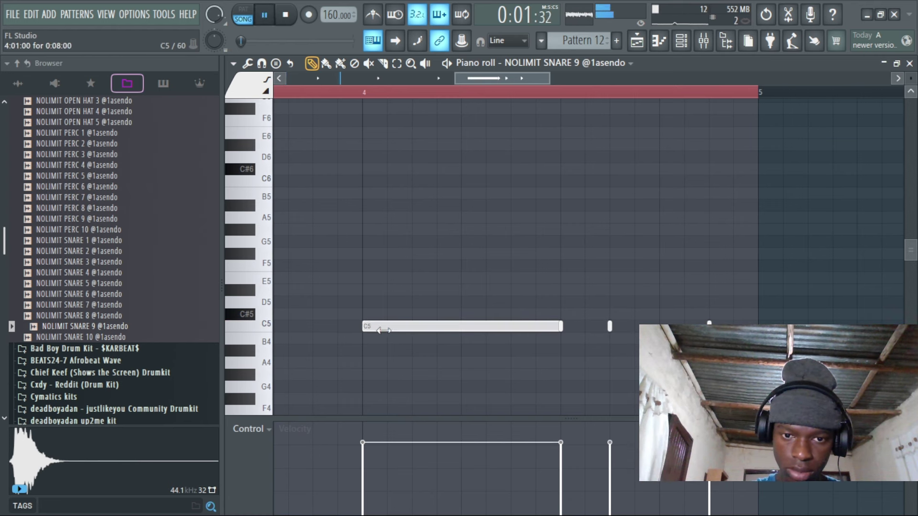
{"action": "left_click_drag", "start_coordinate": [365, 330], "coordinate": [462, 329]}
Arpeggiate the four-step snare note with an adjusted time multiplier, splitting it into eight half-step hits
{"action": "key", "text": "alt+a"}
{"action": "left_click_drag", "start_coordinate": [551, 198], "coordinate": [823, 194]}
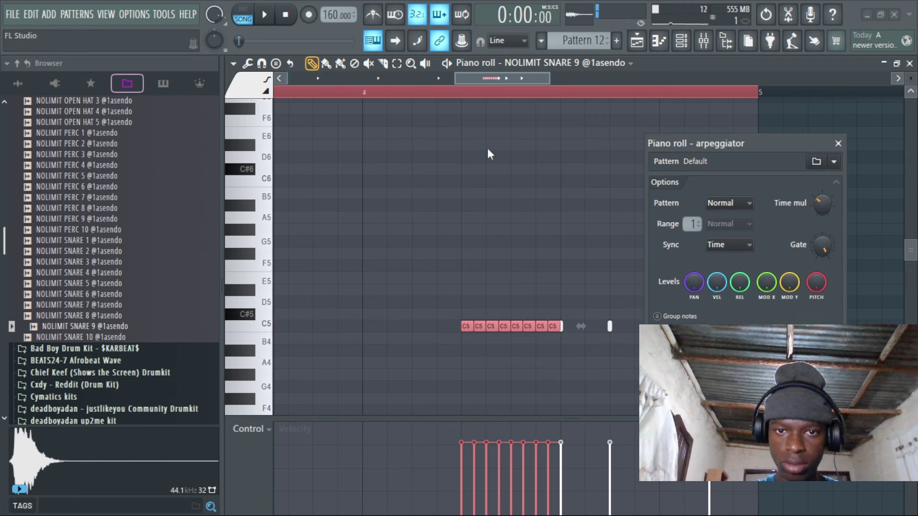
{"action": "key", "text": "Return"}
{"action": "left_click", "coordinate": [363, 101]}
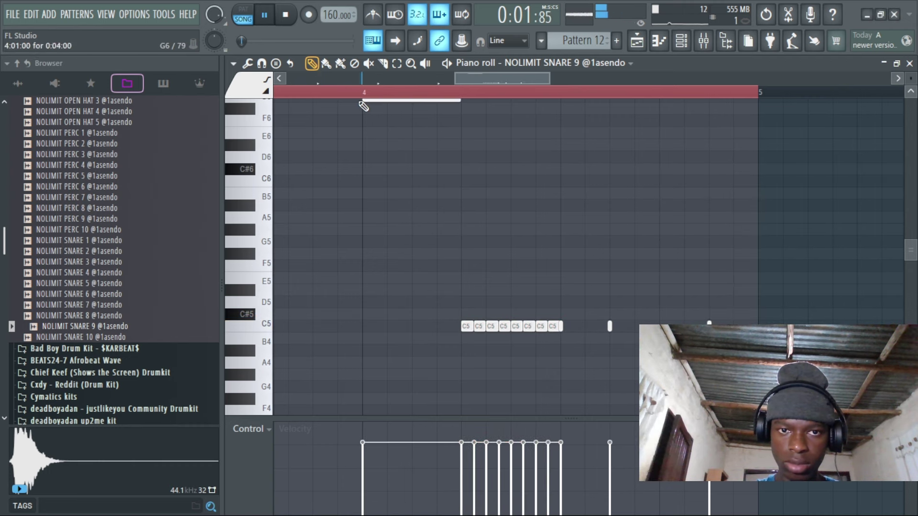
{"action": "right_click", "coordinate": [374, 107]}
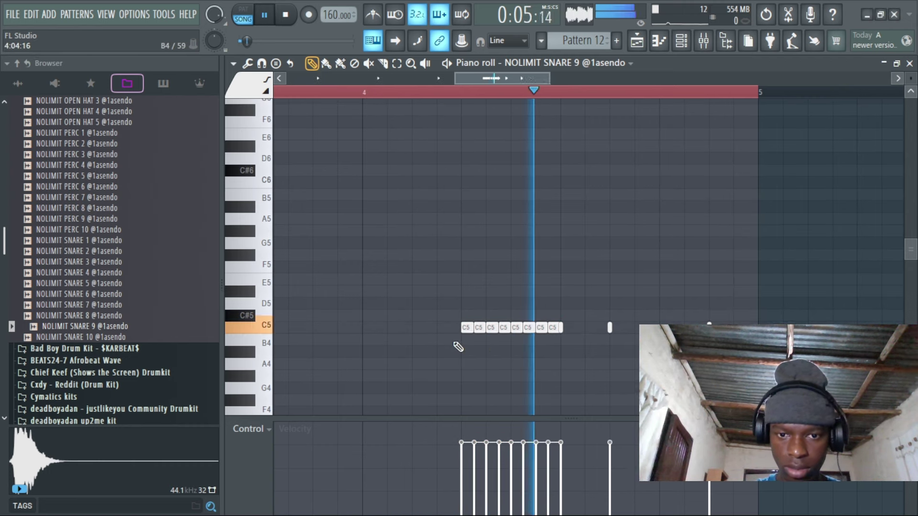
Ramp the velocities of the eight roll hits upward from very soft to nearly the level of the following snare, and play it back
{"action": "left_click_drag", "start_coordinate": [462, 344], "coordinate": [567, 331]}
{"action": "key", "text": "space"}
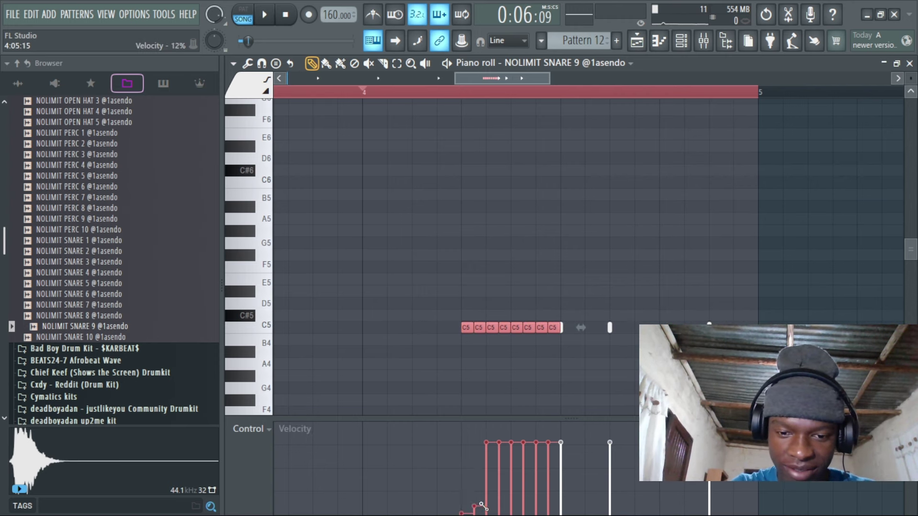
{"action": "key", "text": "space"}
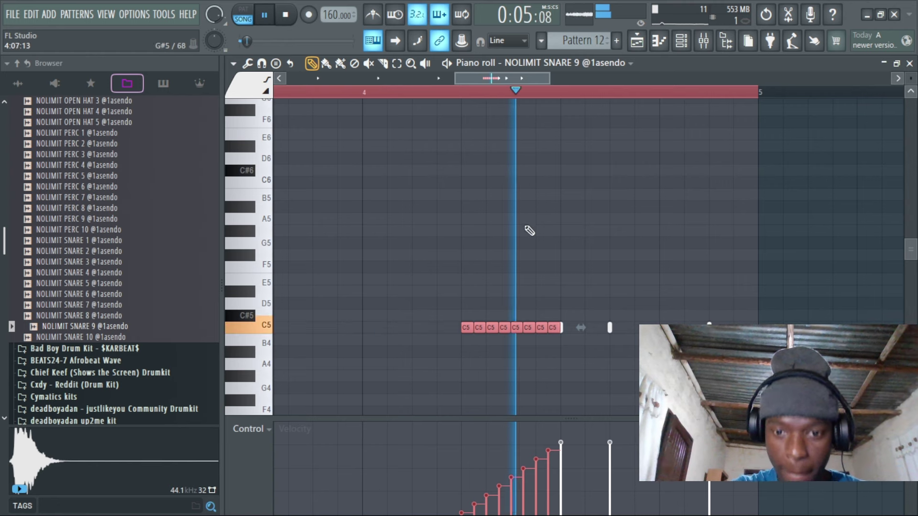
Duplicate the whole four-bar NOLIMIT SNARE 9 pattern into bars 5 to 8
{"action": "scroll", "coordinate": [552, 105], "scroll_direction": "down", "scroll_amount": 3}
{"action": "left_click", "coordinate": [554, 213]}
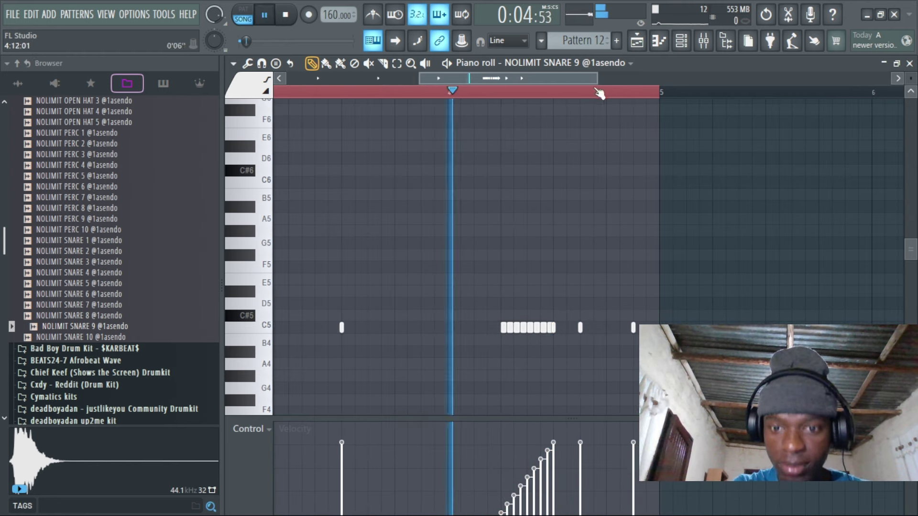
{"action": "scroll", "coordinate": [639, 94], "scroll_direction": "down", "scroll_amount": 3}
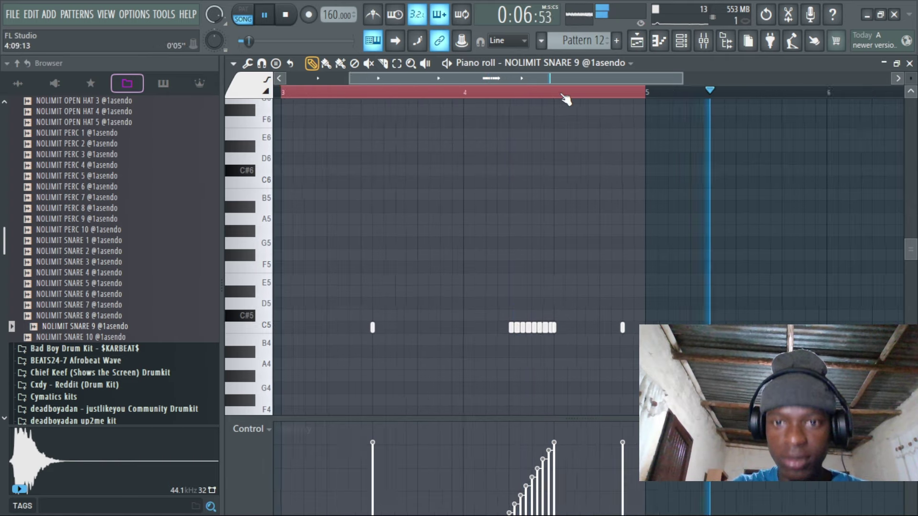
{"action": "scroll", "coordinate": [492, 98], "scroll_direction": "down", "scroll_amount": 2}
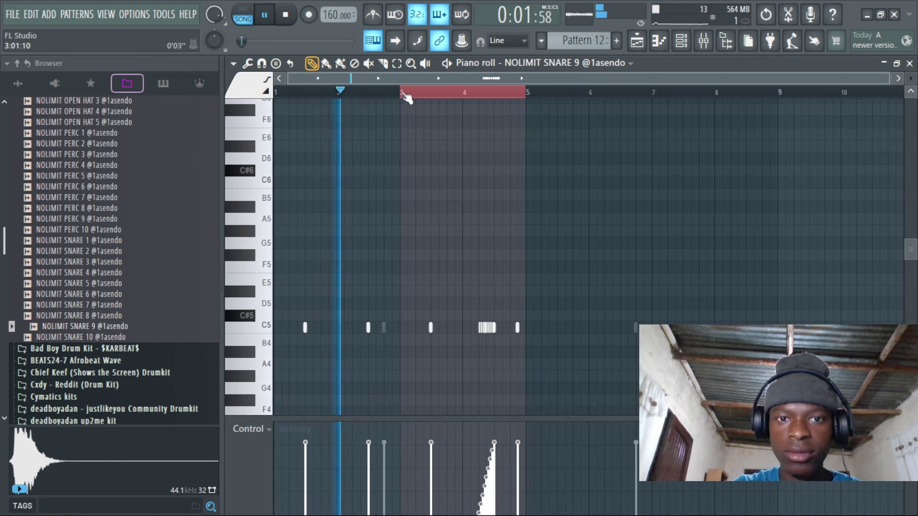
{"action": "key", "text": "ctrl+a"}
{"action": "key", "text": "ctrl+b"}
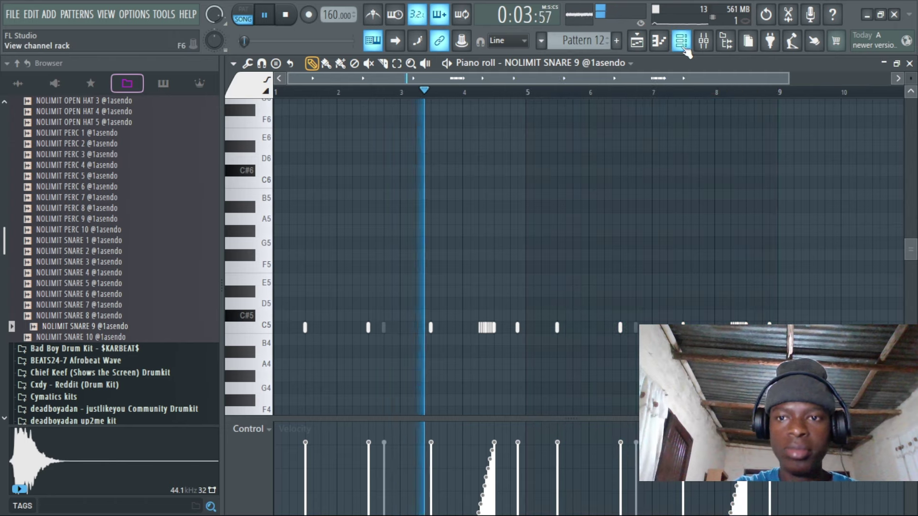
Audition the other NOLIMIT snare samples and add NOLIMIT SNARE 2 as a new channel below the existing ones
{"action": "left_click", "coordinate": [682, 40]}
{"action": "left_click", "coordinate": [70, 336]}
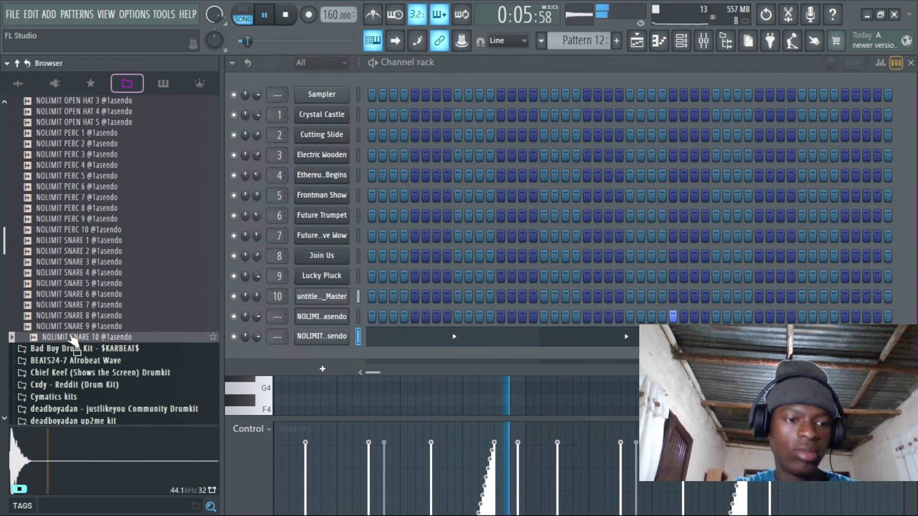
{"action": "left_click", "coordinate": [79, 316]}
{"action": "left_click", "coordinate": [80, 305]}
{"action": "left_click", "coordinate": [81, 294]}
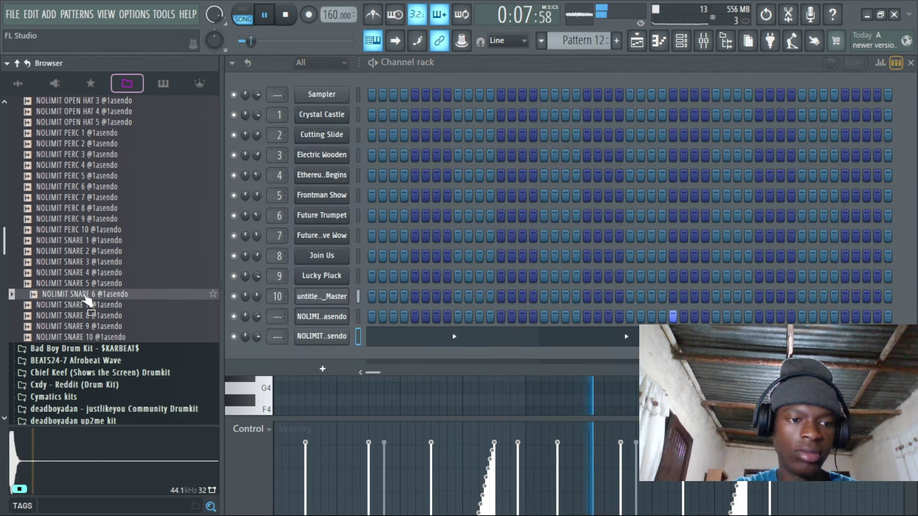
{"action": "left_click", "coordinate": [81, 284]}
{"action": "left_click", "coordinate": [84, 274]}
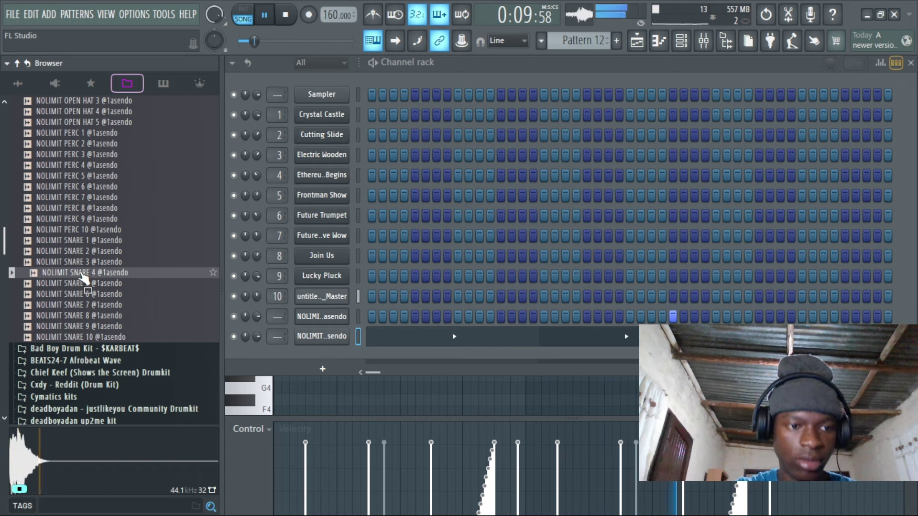
{"action": "left_click", "coordinate": [82, 263]}
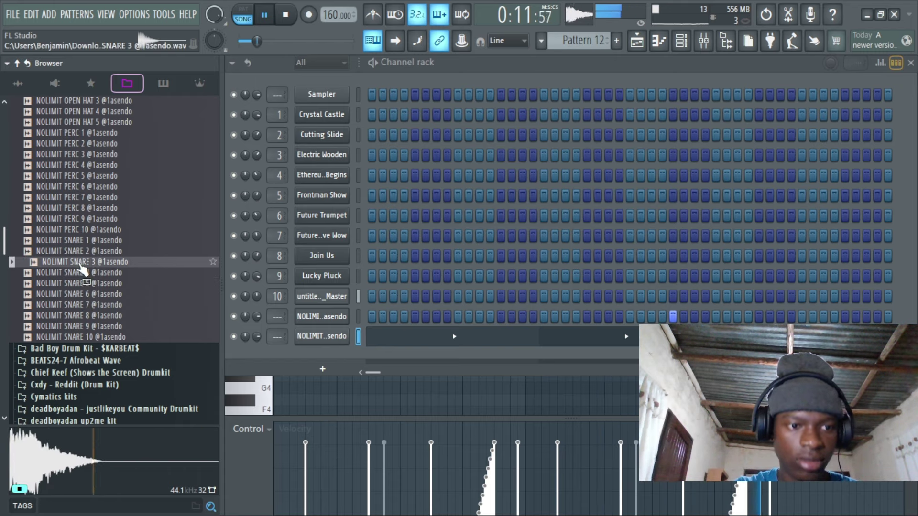
{"action": "left_click", "coordinate": [88, 252]}
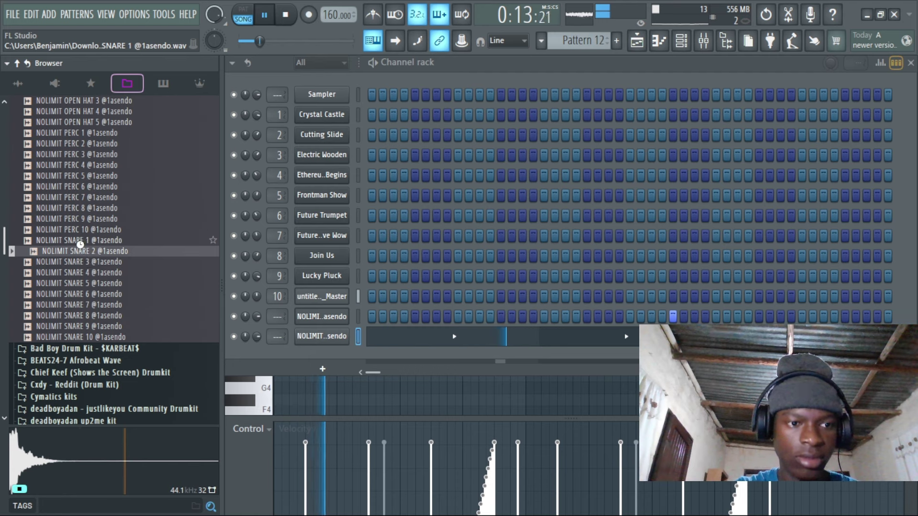
{"action": "left_click_drag", "start_coordinate": [82, 251], "coordinate": [85, 256]}
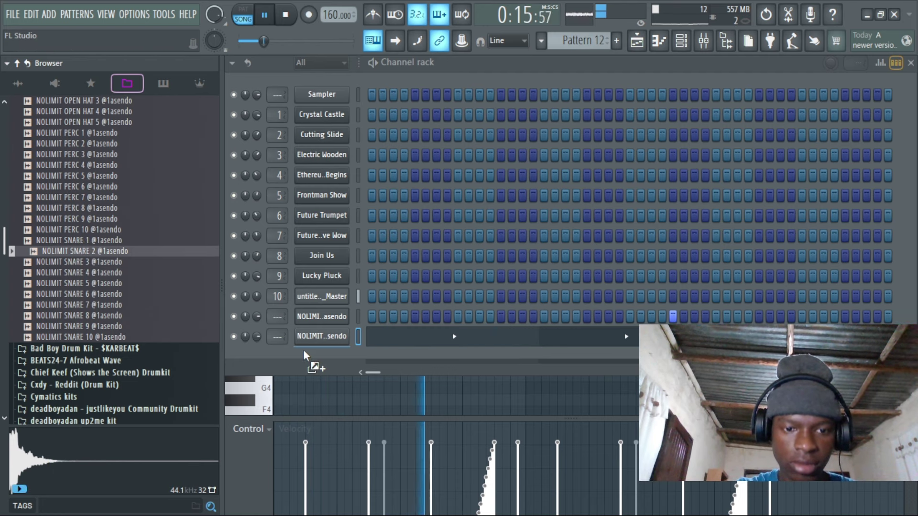
{"action": "left_click_drag", "start_coordinate": [304, 356], "coordinate": [317, 371]}
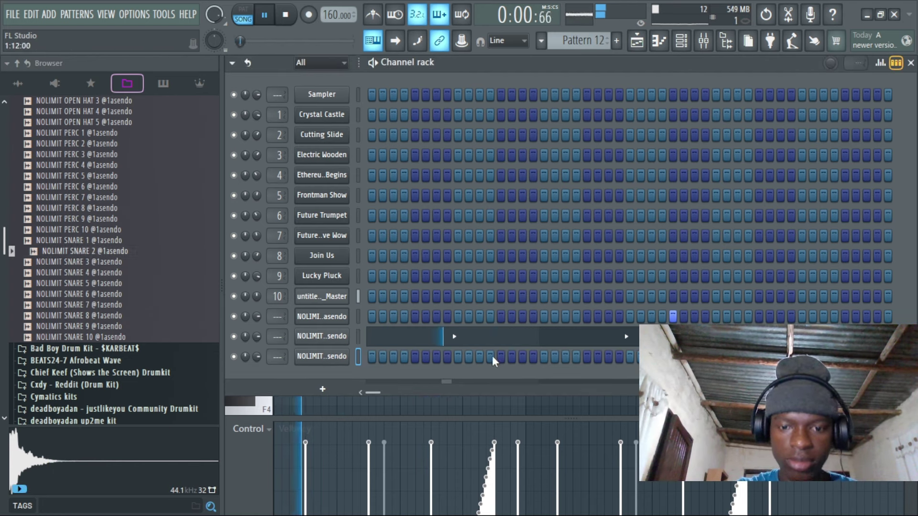
Add a C5 hit for NOLIMIT SNARE 2 early in bar 4 and repeat its four-bar pattern in bars 5 to 8
{"action": "left_click", "coordinate": [659, 41]}
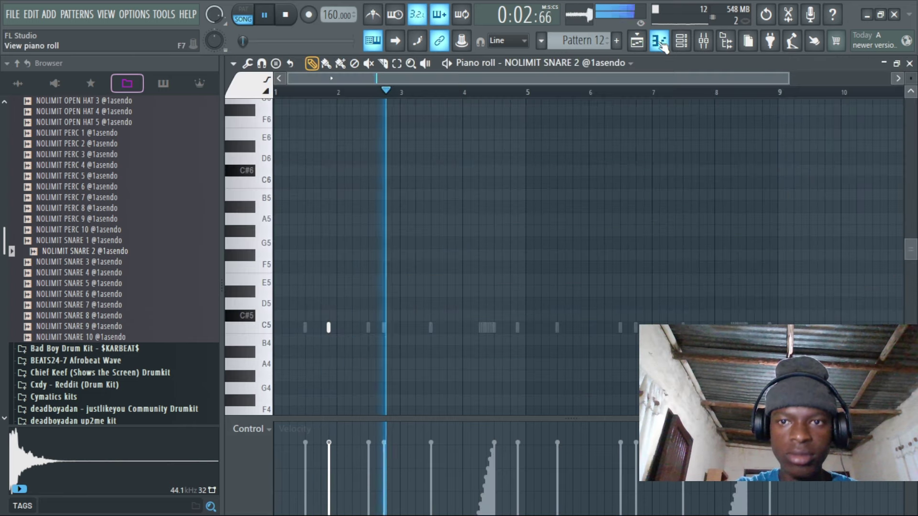
{"action": "left_click_drag", "start_coordinate": [401, 93], "coordinate": [524, 96]}
{"action": "left_click", "coordinate": [455, 327]}
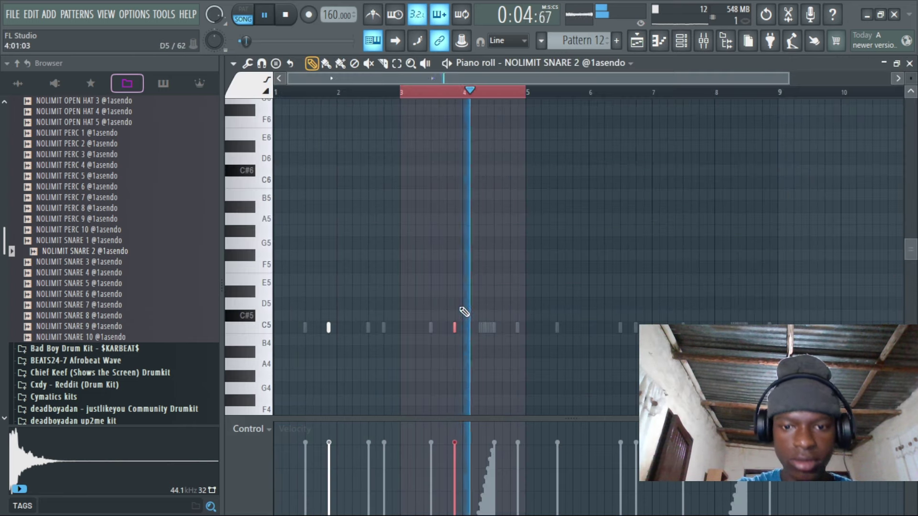
{"action": "mouse_move", "coordinate": [455, 328]}
{"action": "left_mouse_down"}
{"action": "mouse_move", "coordinate": [477, 330]}
{"action": "mouse_move", "coordinate": [469, 330]}
{"action": "left_mouse_up"}
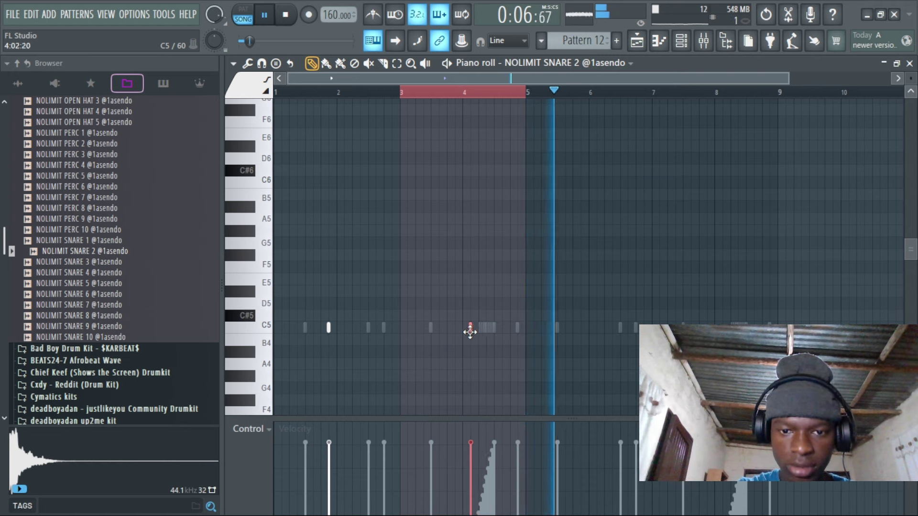
{"action": "left_click", "coordinate": [581, 328]}
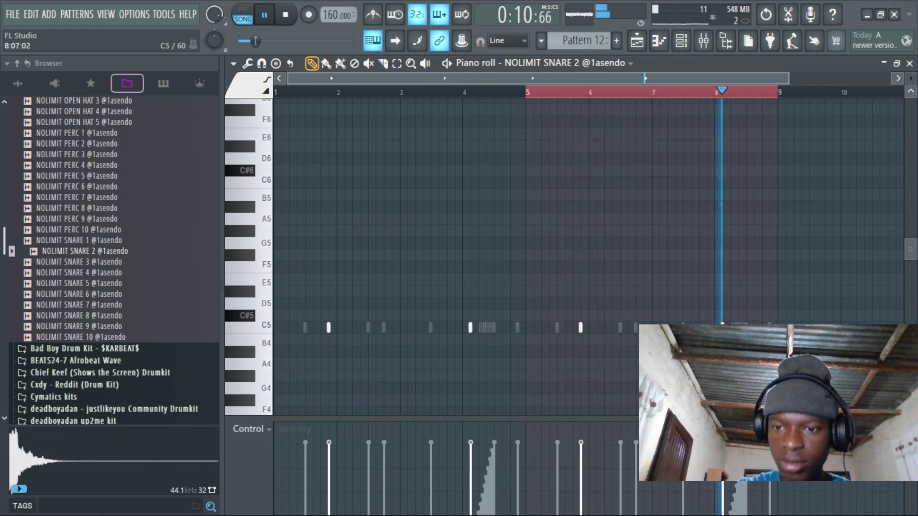
Set the NOLIMIT SNARE 2 channel volume to about 68% and remove its hits in bars 4, 6 and 8
{"action": "scroll", "coordinate": [656, 96], "scroll_direction": "down", "scroll_amount": 2}
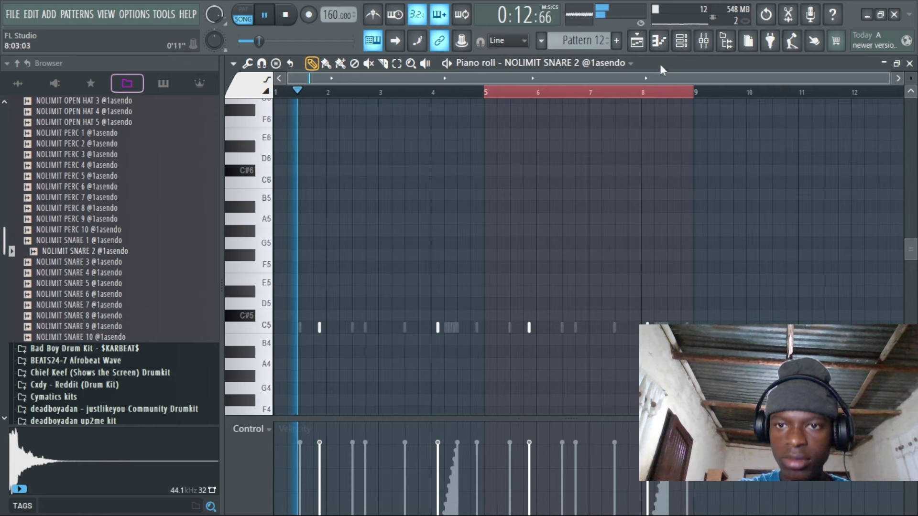
{"action": "left_click", "coordinate": [687, 48]}
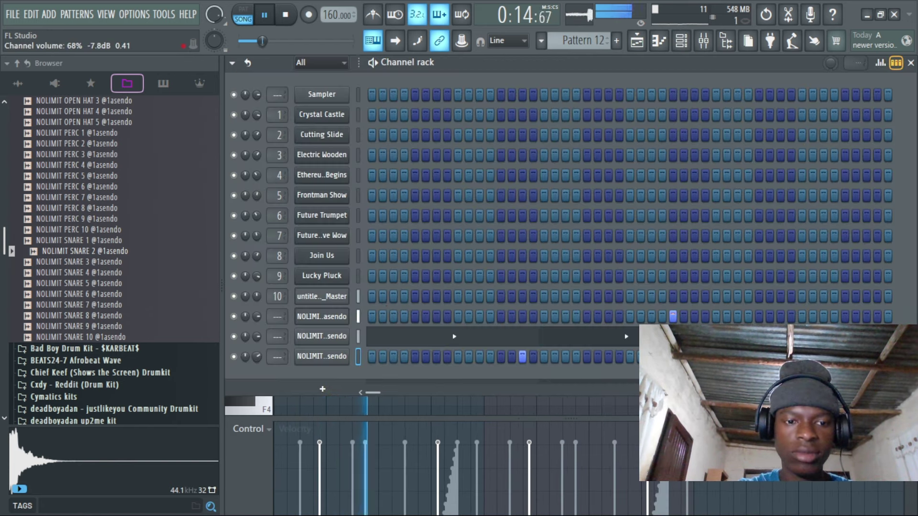
{"action": "left_click", "coordinate": [658, 46]}
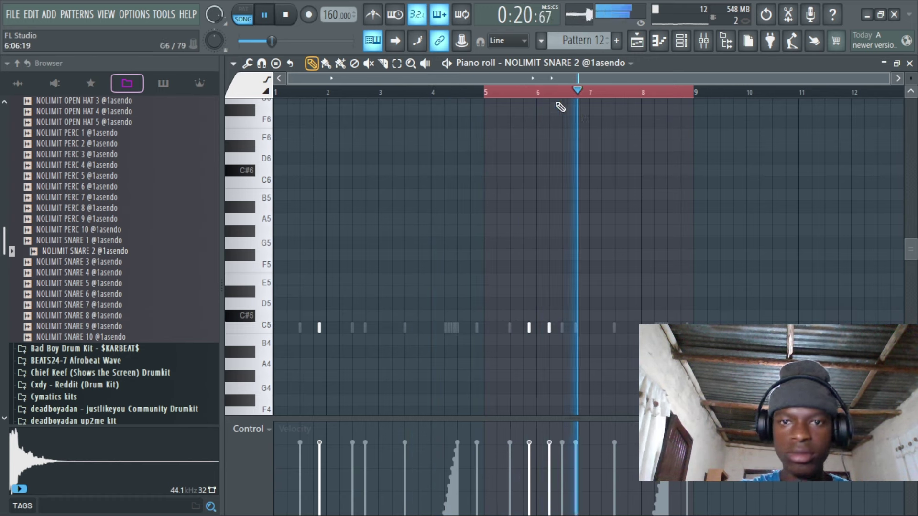
{"action": "left_click", "coordinate": [558, 327]}
{"action": "right_click", "coordinate": [551, 328]}
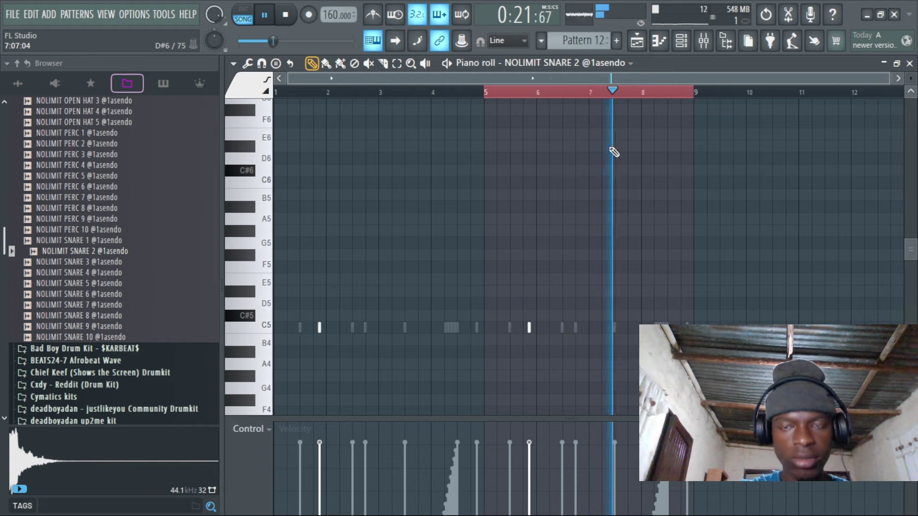
Return to the NOLIMIT SNARE 9 notes and add a C5 hit in bar 8 just before its snare roll
{"action": "left_click", "coordinate": [681, 40]}
{"action": "left_click", "coordinate": [402, 342]}
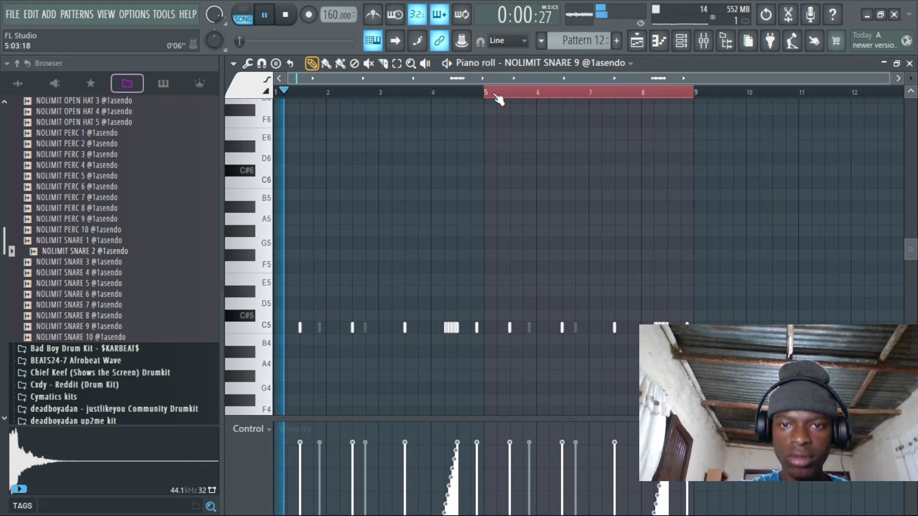
{"action": "scroll", "coordinate": [629, 94], "scroll_direction": "up", "scroll_amount": 5}
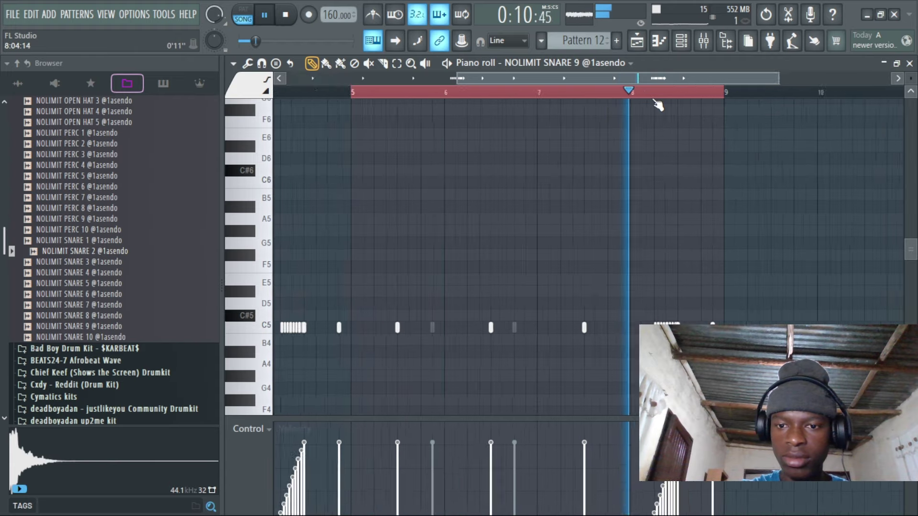
{"action": "key", "text": "space"}
{"action": "key", "text": "space"}
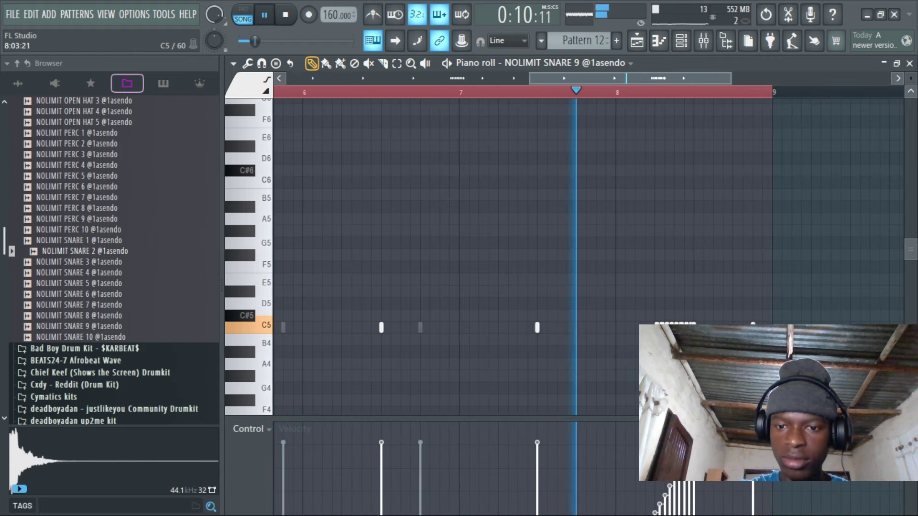
{"action": "left_click", "coordinate": [635, 327]}
{"action": "key", "text": "space"}
{"action": "key", "text": "space"}
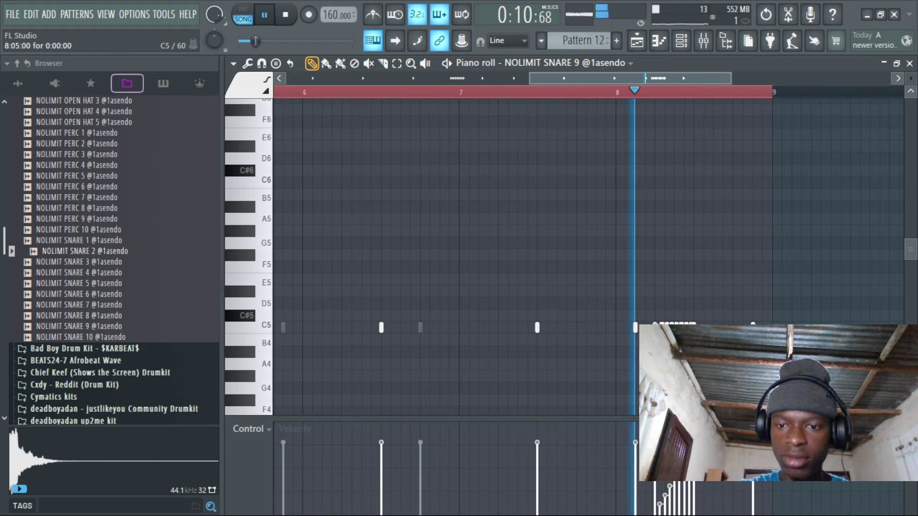
Thin the NOLIMIT SNARE 9 roll in bar 8 into spaced single C5 hits, playing back the variations
{"action": "key", "text": "space"}
{"action": "key", "text": "space"}
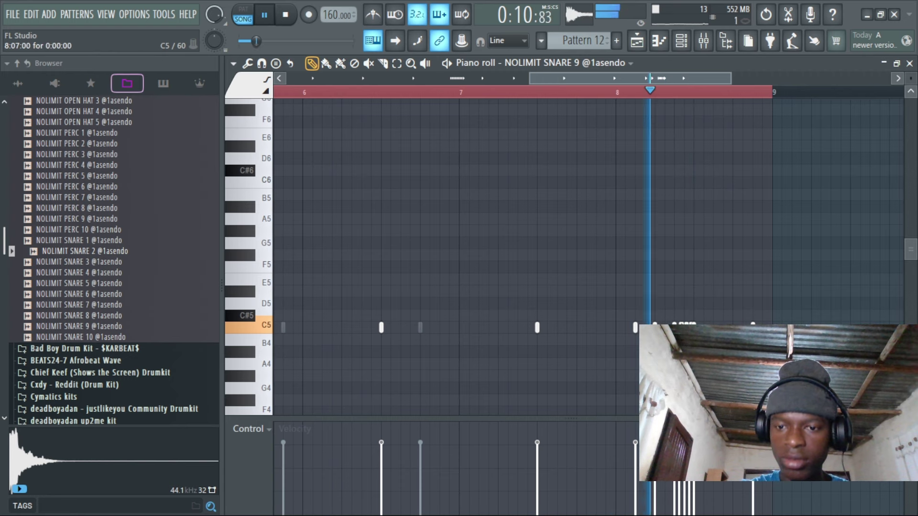
{"action": "key", "text": "space"}
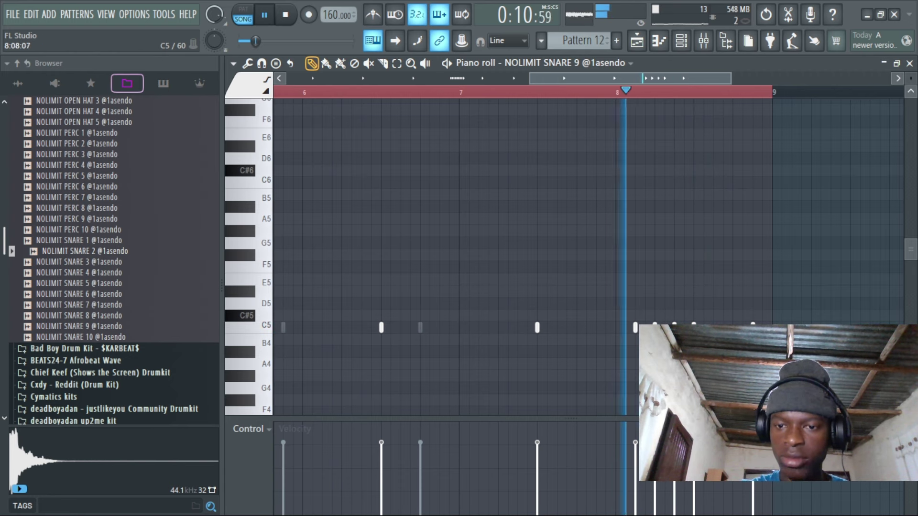
{"action": "key", "text": "space"}
{"action": "key", "text": "space"}
{"action": "key", "text": "space"}
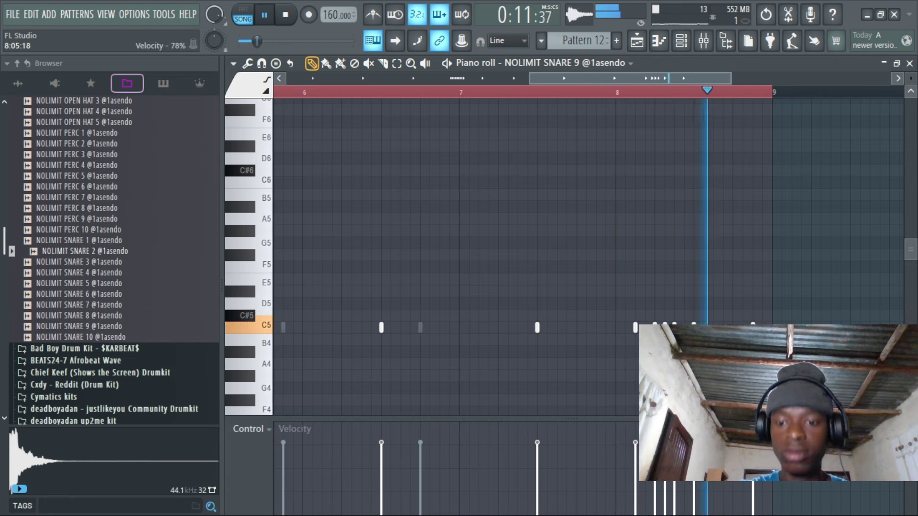
{"action": "key", "text": "space"}
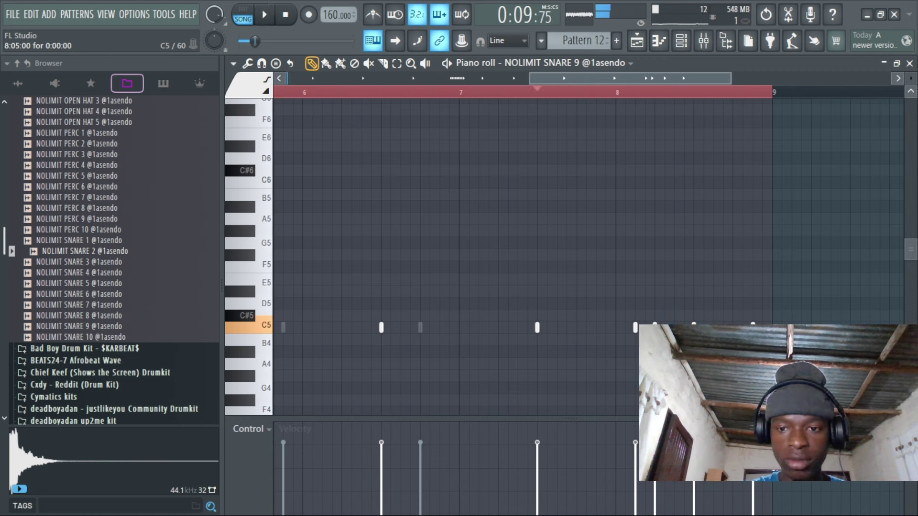
Create a fast snare roll with rising velocities from the start of bar 8 and lower it to C4
{"action": "key", "text": "space"}
{"action": "key", "text": "space"}
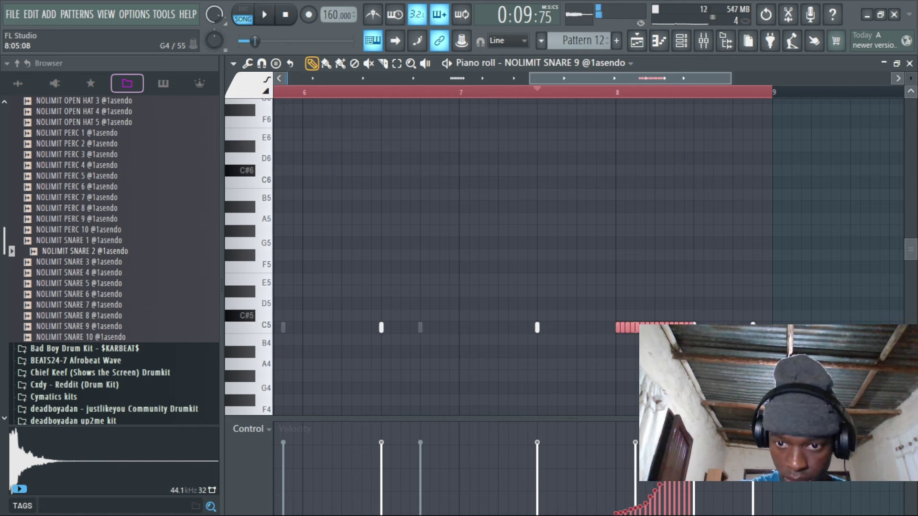
{"action": "key", "text": "space"}
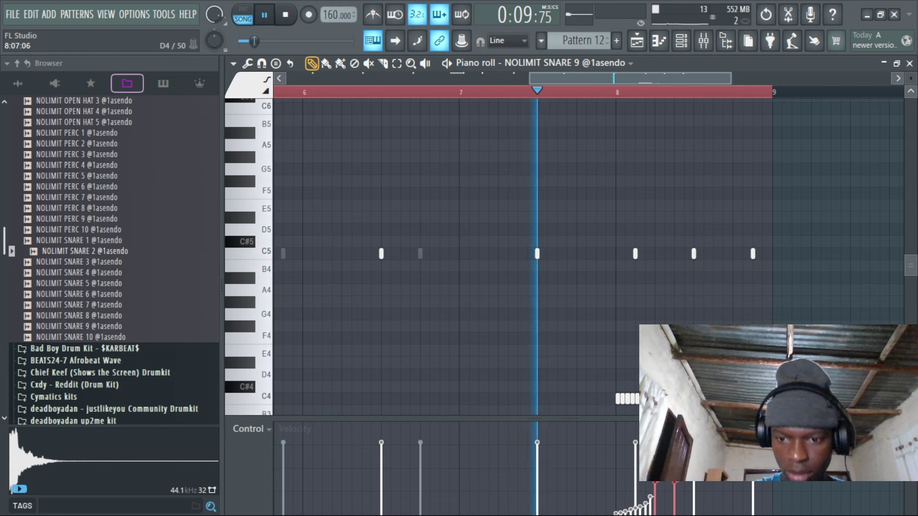
Raise the bar 8 snare roll to E4 and add one more E4 hit after it in the bar's second half
{"action": "scroll", "coordinate": [555, 392], "scroll_direction": "down", "scroll_amount": 2}
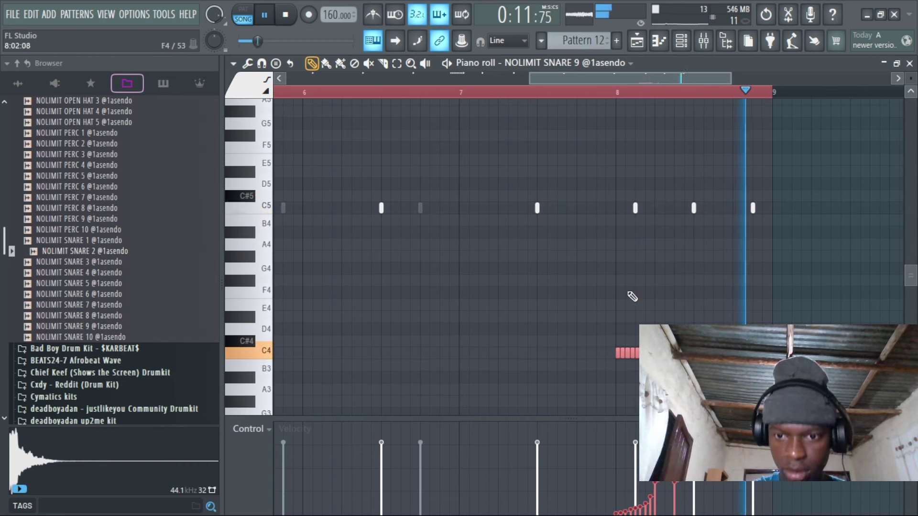
{"action": "key", "text": "space"}
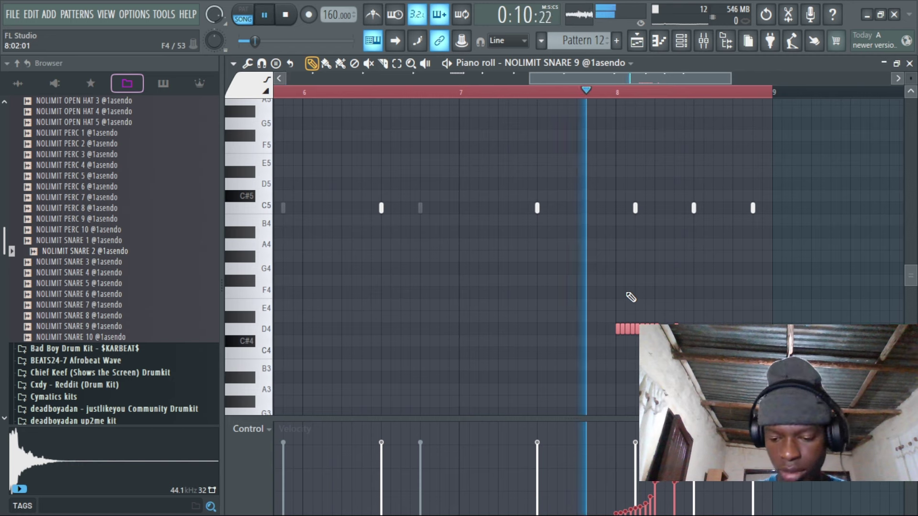
{"action": "key", "text": "shift+Up"}
{"action": "key", "text": "shift+Up"}
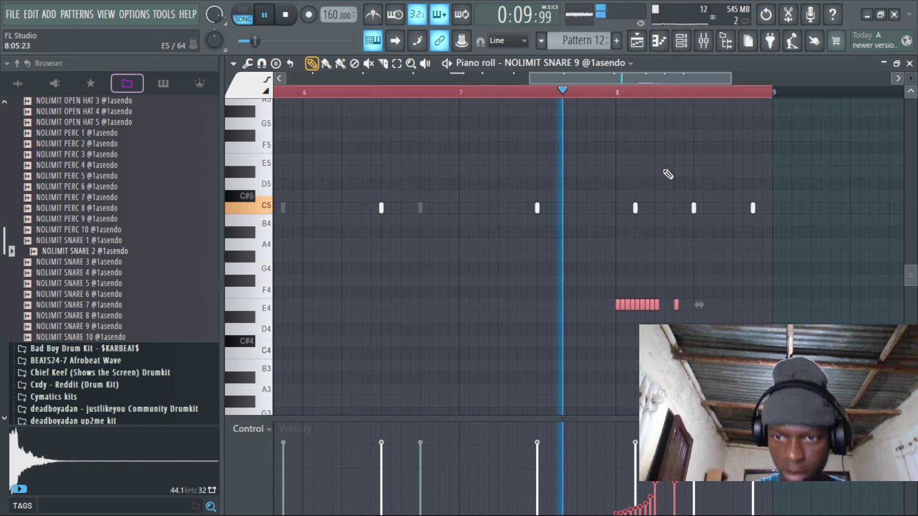
{"action": "left_click", "coordinate": [676, 268]}
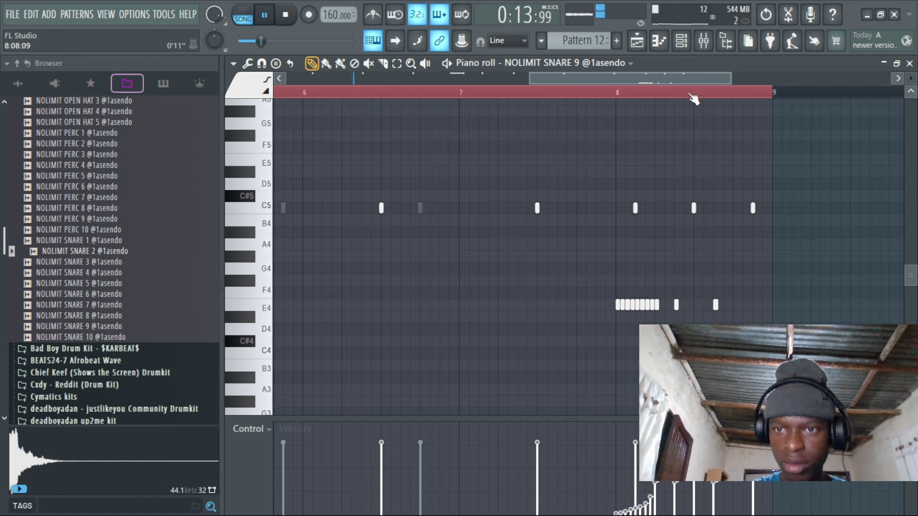
Set the NOLIMIT SNARE 2 channel volume to about 80% and bring up the NOLIMIT clap samples in the browser
{"action": "left_click", "coordinate": [682, 41]}
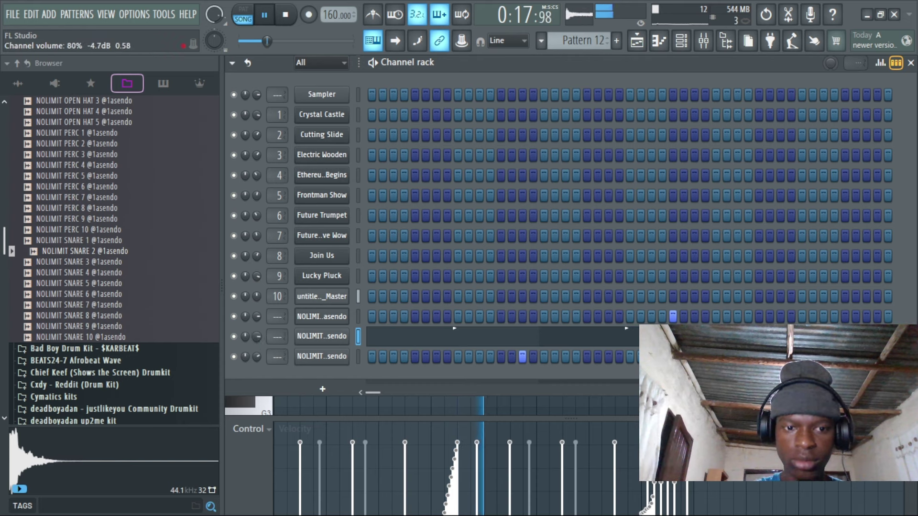
{"action": "left_click_drag", "start_coordinate": [261, 356], "coordinate": [257, 310]}
{"action": "scroll", "coordinate": [178, 283], "scroll_direction": "up", "scroll_amount": 10}
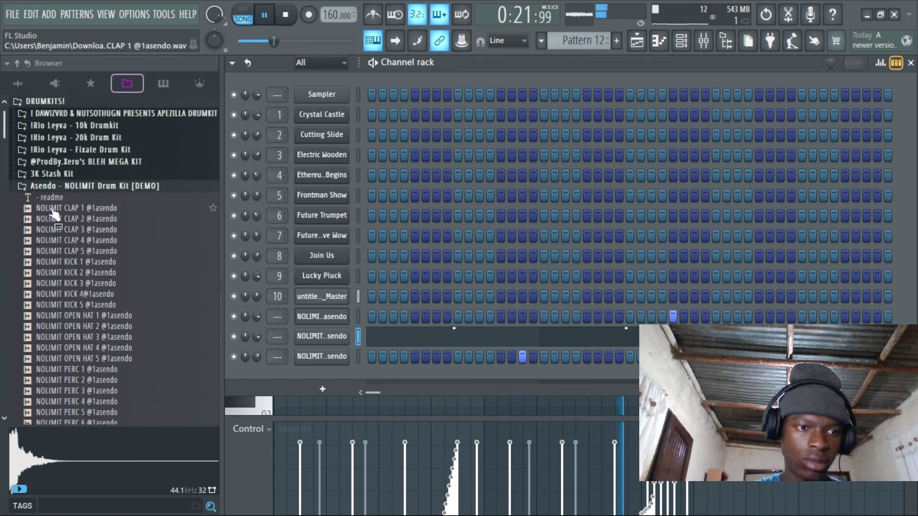
Load MagicDice into the second effect slot of mixer track 10, which carries the untitled Master loop
{"action": "left_click", "coordinate": [86, 185]}
{"action": "left_click", "coordinate": [699, 44]}
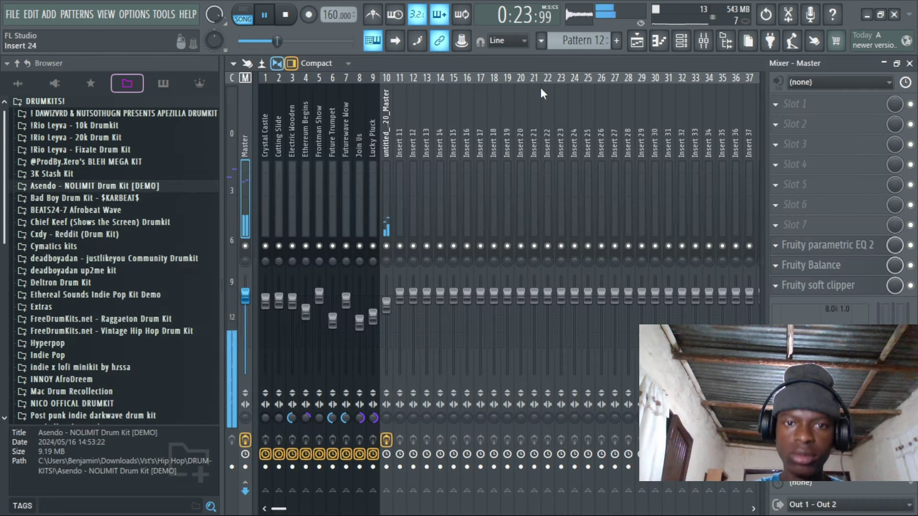
{"action": "left_click", "coordinate": [387, 208]}
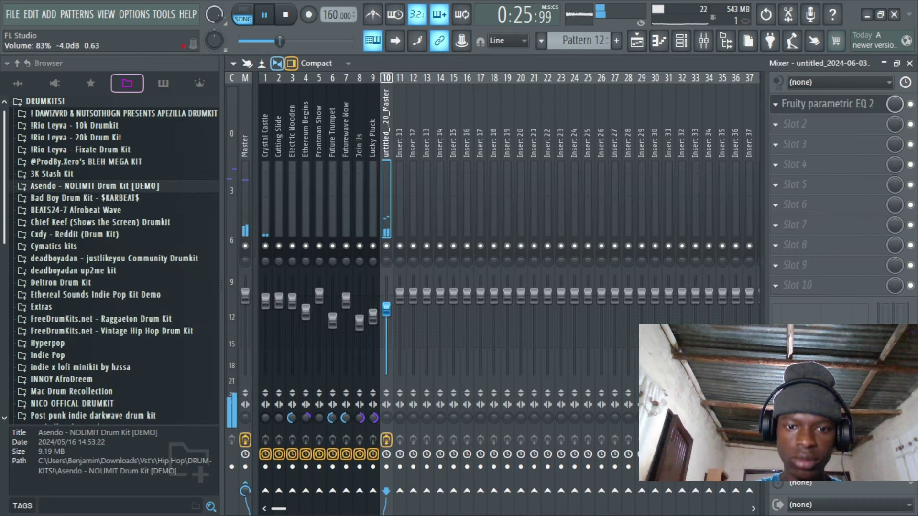
{"action": "left_click", "coordinate": [819, 130]}
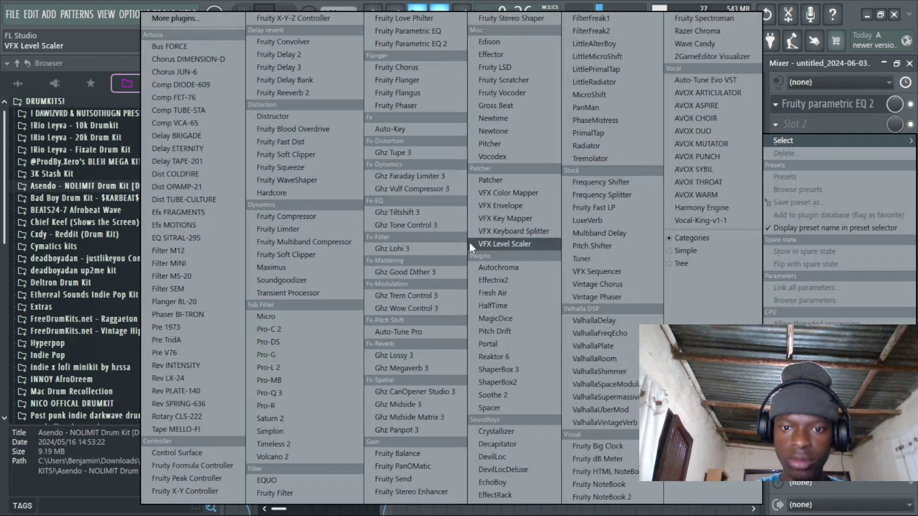
{"action": "left_click", "coordinate": [515, 331]}
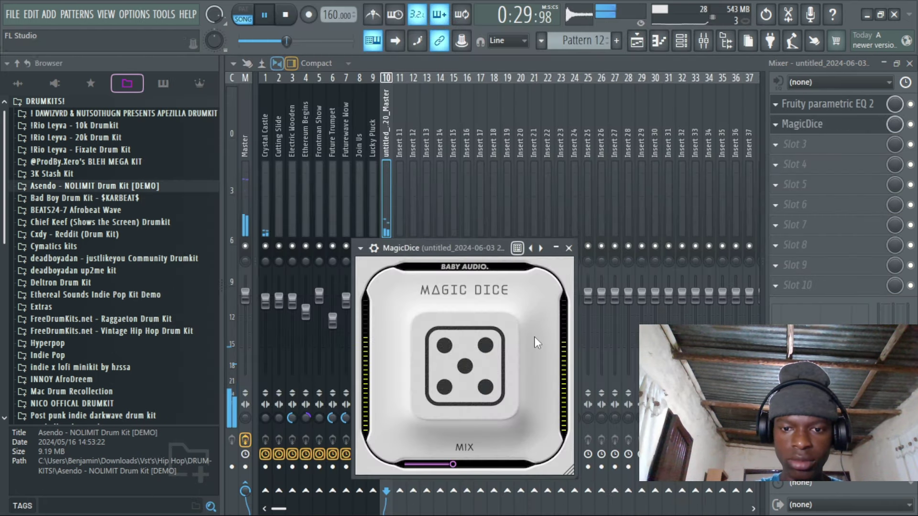
Check the Fruity parametric EQ 2 curve on the loop's mixer track and roll a random effect in MagicDice
{"action": "left_click", "coordinate": [824, 107]}
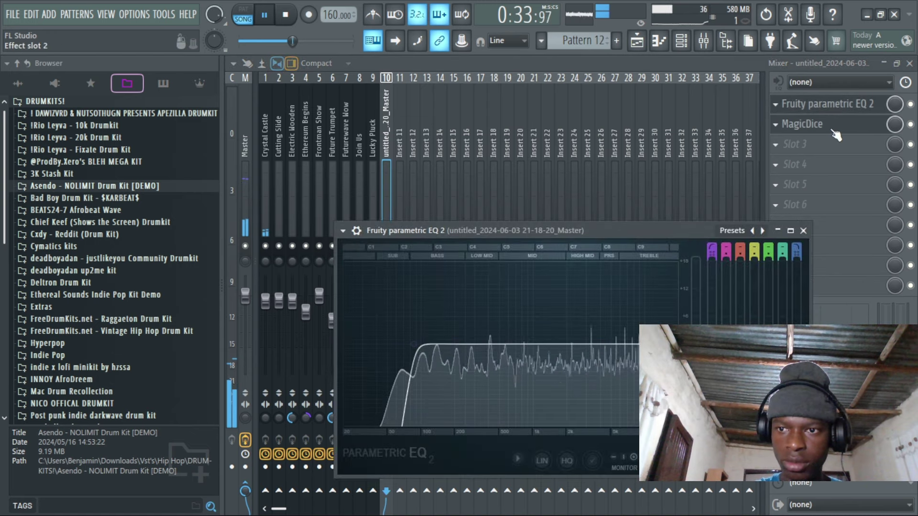
{"action": "left_click", "coordinate": [833, 129]}
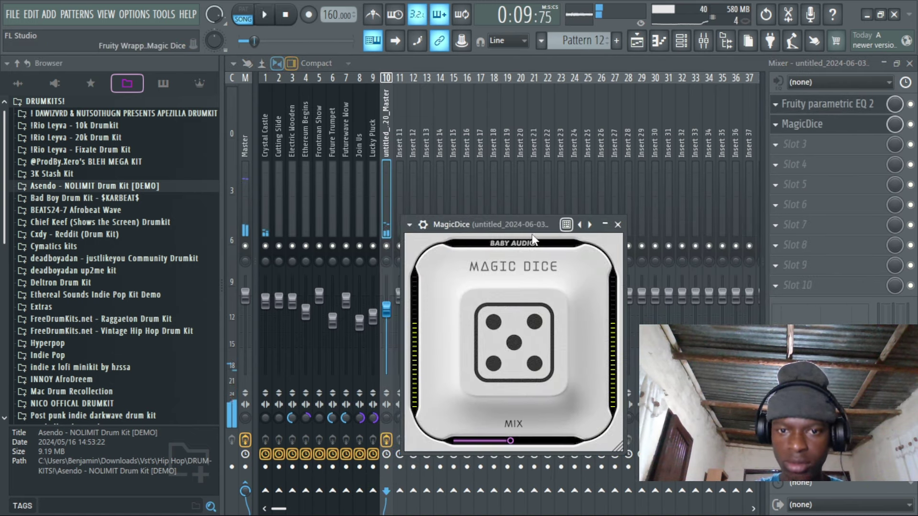
{"action": "left_click", "coordinate": [534, 314]}
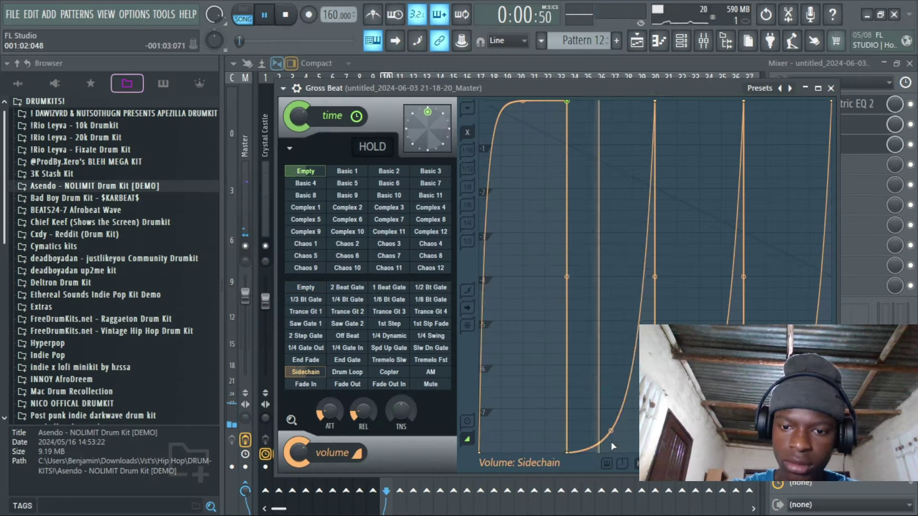
In Gross Beat on the loop's mixer track, choose the Basic 1 time slot alongside the Sidechain volume slot
{"action": "left_click", "coordinate": [355, 173]}
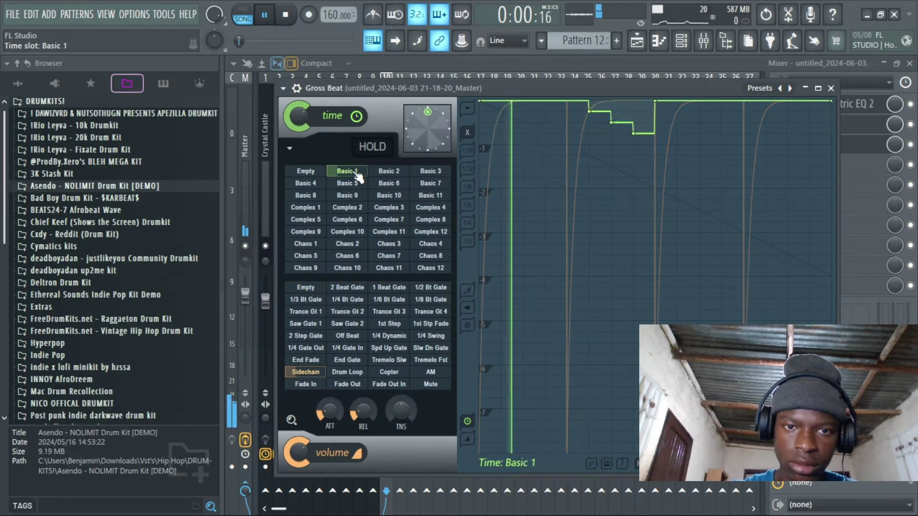
{"action": "left_click", "coordinate": [831, 88]}
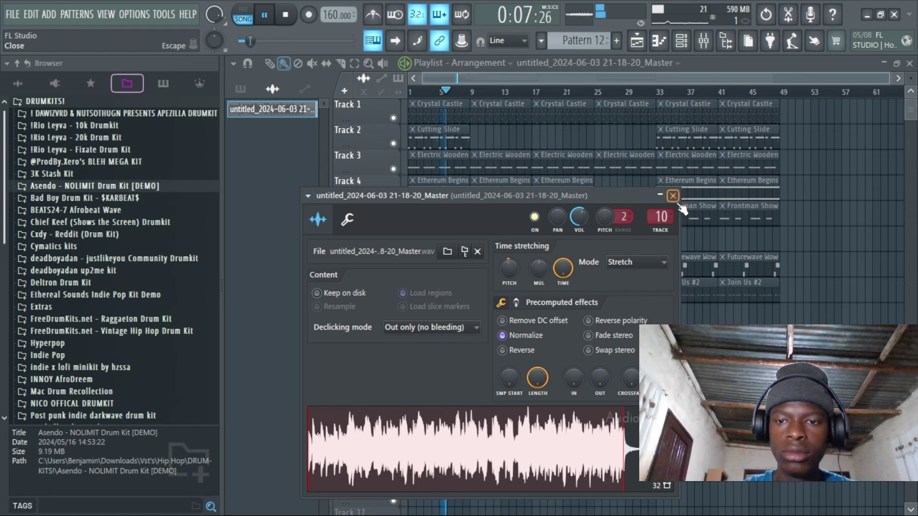
Close the audio clip's settings and repeat Pattern 12 along Track 11 of the playlist
{"action": "left_click", "coordinate": [674, 196]}
{"action": "left_click", "coordinate": [496, 370]}
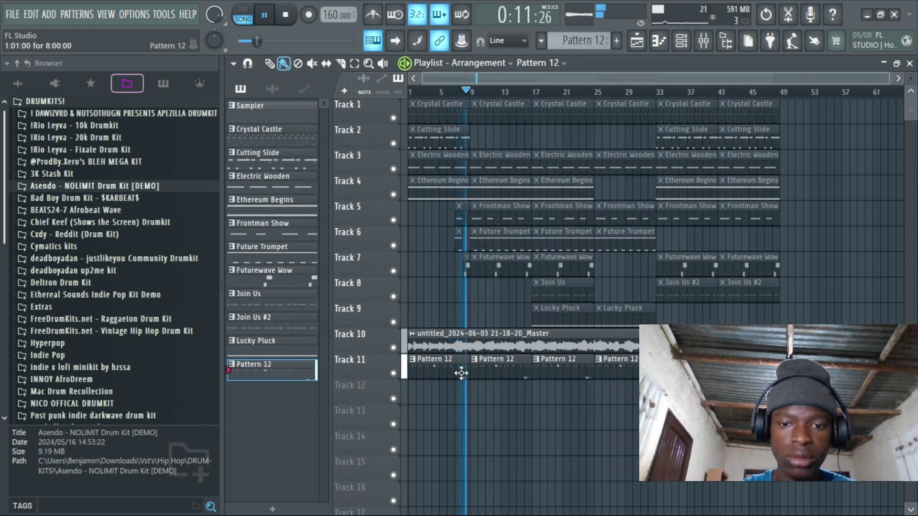
Audition the hi-hat samples in the 3K Stash Kit against the playing beat, including Backend, Hit 1, Hyperpop, Hard on and Glo
{"action": "left_click", "coordinate": [684, 46]}
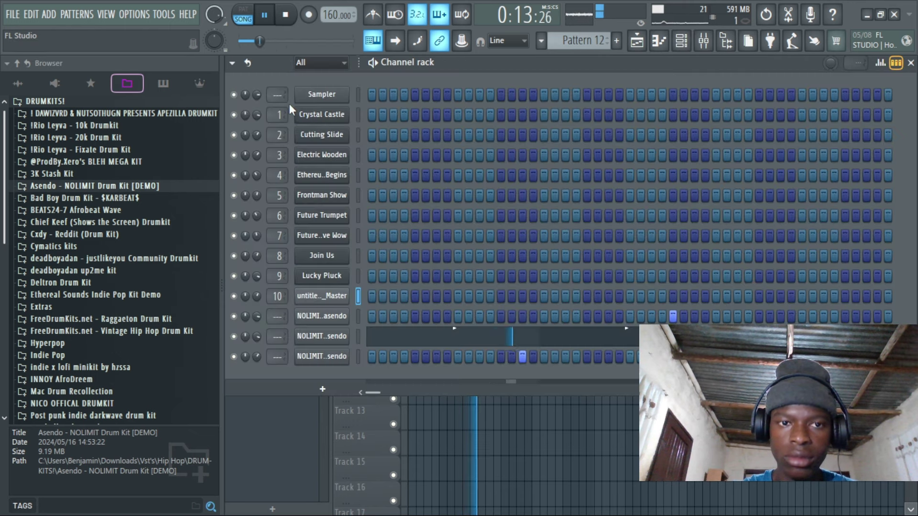
{"action": "left_click", "coordinate": [74, 175]}
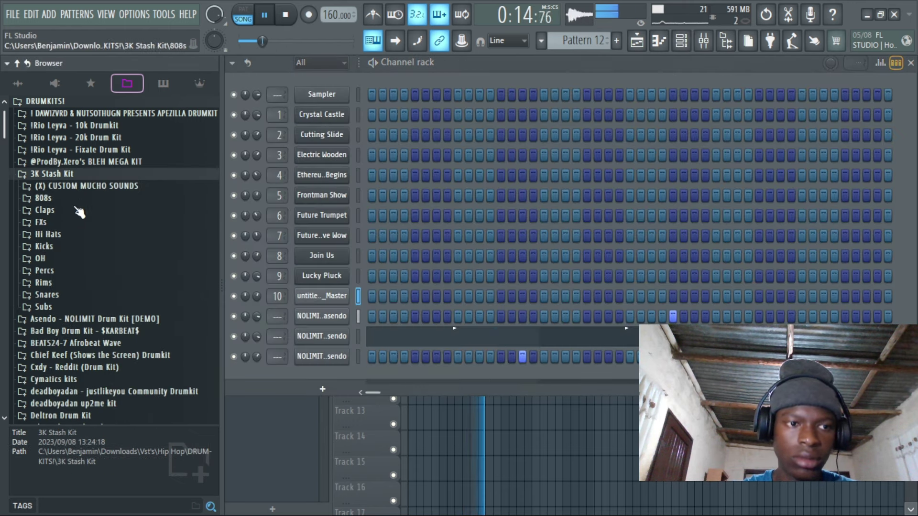
{"action": "left_click", "coordinate": [52, 234]}
{"action": "left_click", "coordinate": [89, 278]}
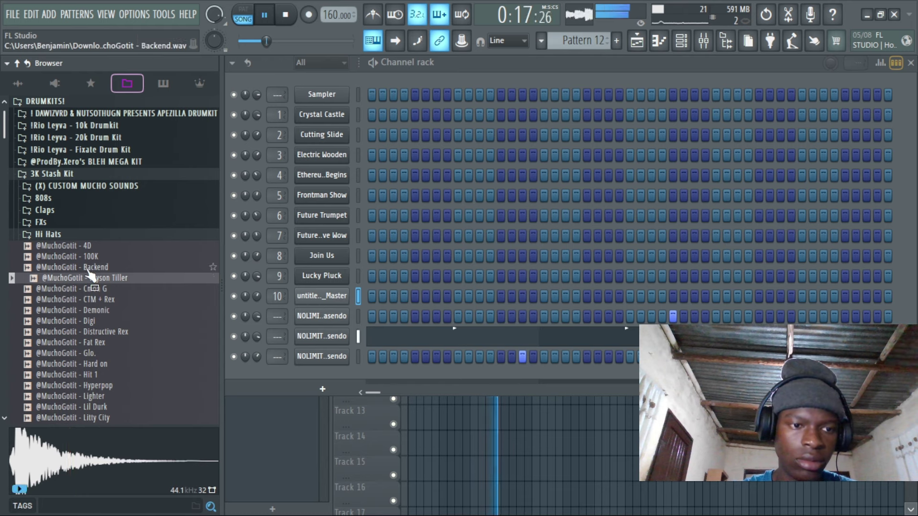
{"action": "left_click", "coordinate": [88, 270]}
{"action": "key", "text": "Down"}
{"action": "key", "text": "Down"}
{"action": "key", "text": "Down"}
{"action": "key", "text": "Down"}
{"action": "key", "text": "Down"}
{"action": "key", "text": "Down"}
{"action": "key", "text": "Down"}
{"action": "key", "text": "Down"}
{"action": "key", "text": "Down"}
{"action": "key", "text": "Down"}
{"action": "key", "text": "Down"}
{"action": "key", "text": "Down"}
{"action": "key", "text": "Down"}
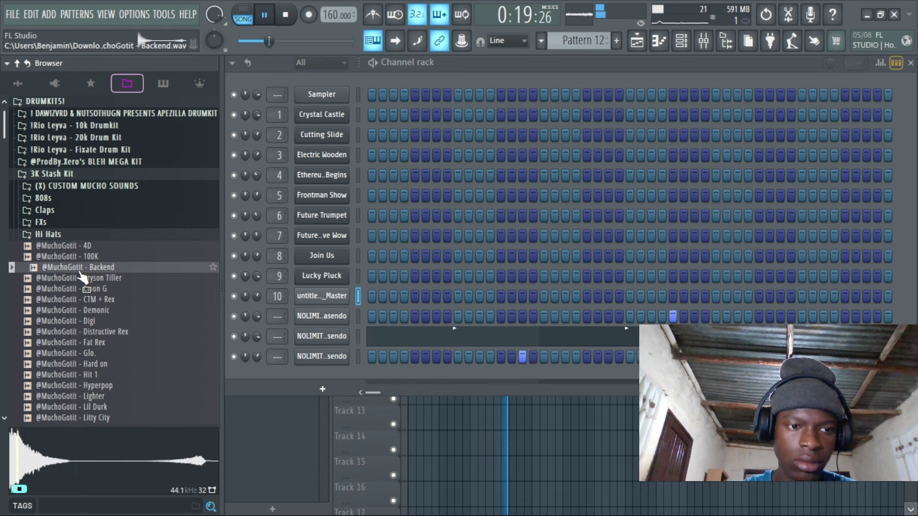
{"action": "key", "text": "Up"}
{"action": "key", "text": "Up"}
{"action": "key", "text": "Up"}
{"action": "key", "text": "Up"}
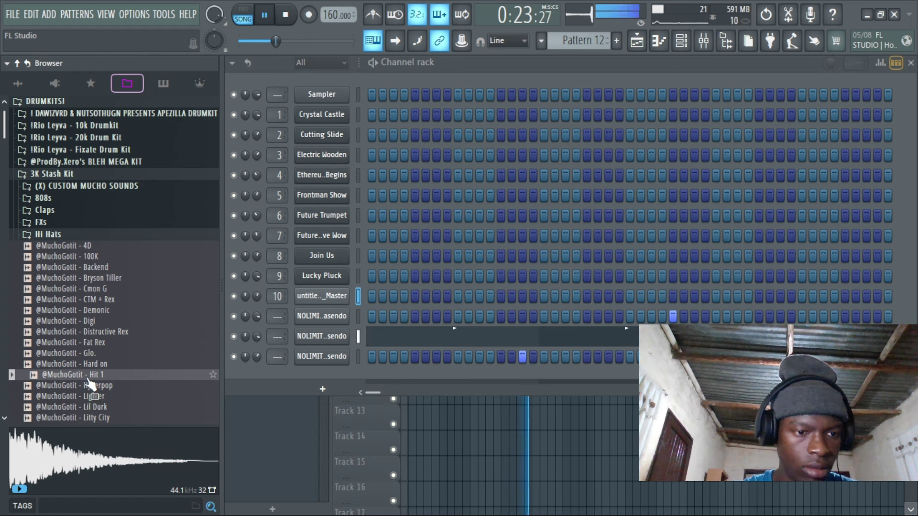
{"action": "key", "text": "Down"}
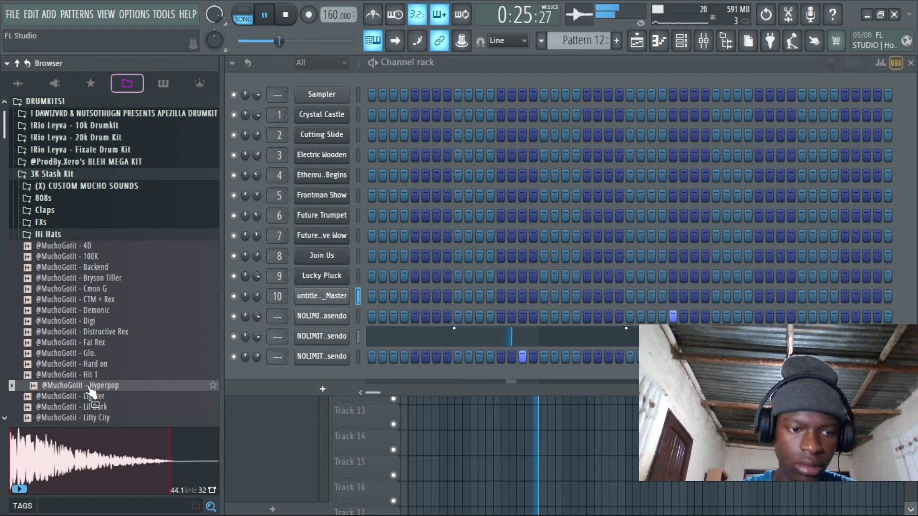
{"action": "key", "text": "Up"}
{"action": "key", "text": "Down"}
{"action": "left_click", "coordinate": [85, 374]}
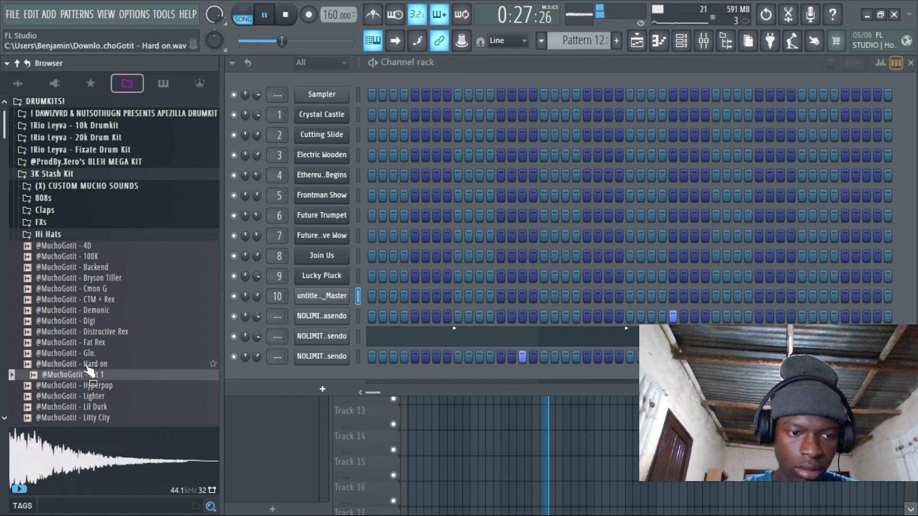
{"action": "left_click", "coordinate": [87, 364]}
{"action": "left_click", "coordinate": [88, 353]}
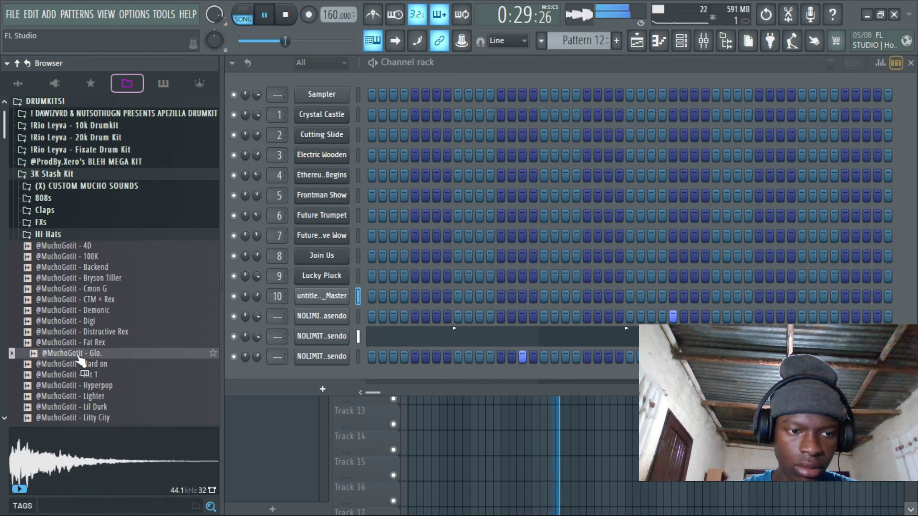
Add the Glo. hi-hat sample as a new channel and fill it on each 2 steps
{"action": "left_click_drag", "start_coordinate": [314, 392], "coordinate": [322, 380]}
{"action": "right_click", "coordinate": [321, 378]}
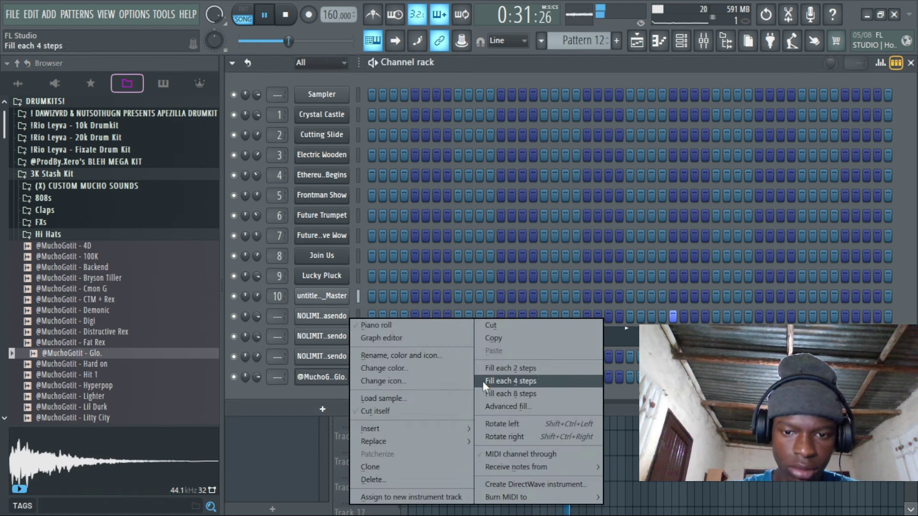
{"action": "left_click", "coordinate": [554, 368]}
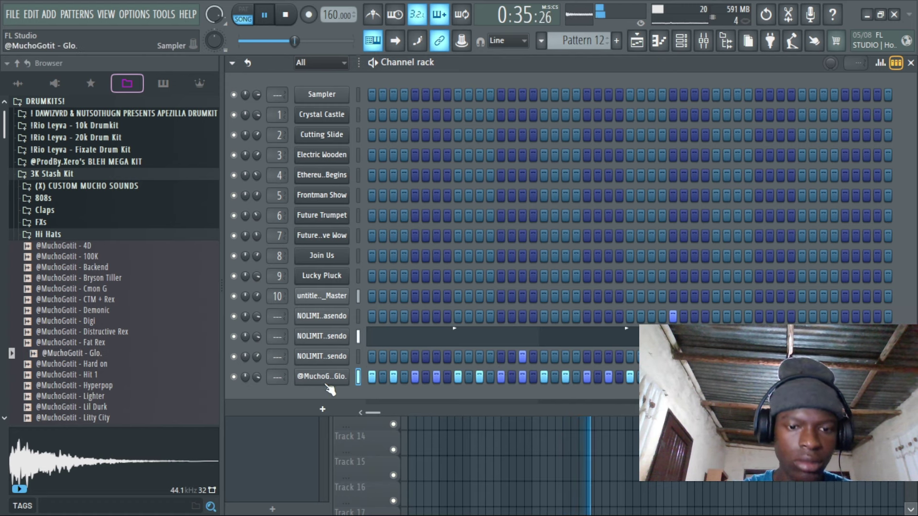
Extend the Glo. hi-hat's evenly spaced C5 notes through the end of bar 8
{"action": "left_click", "coordinate": [373, 41]}
{"action": "key", "text": "space"}
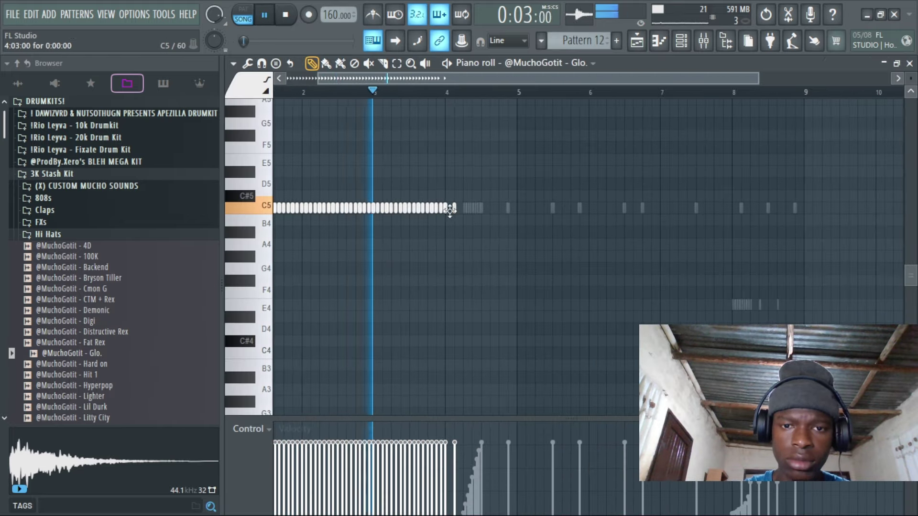
{"action": "key", "text": "space"}
Preview the M8 2 hi-hat sample and replay the beat with the Glo. hi-hat channel for comparison
{"action": "key", "text": "F6"}
{"action": "left_click_drag", "start_coordinate": [81, 332], "coordinate": [98, 378]}
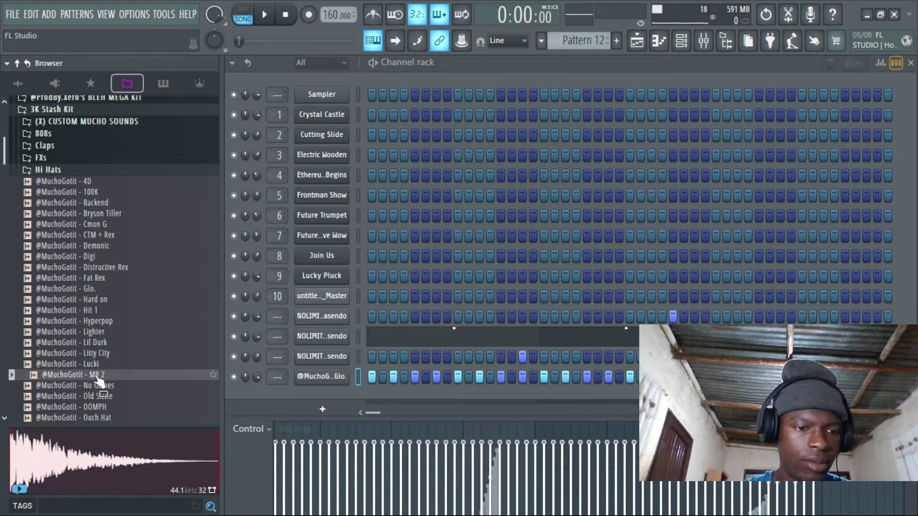
{"action": "left_click", "coordinate": [322, 376]}
{"action": "key", "text": "space"}
{"action": "left_click", "coordinate": [330, 378]}
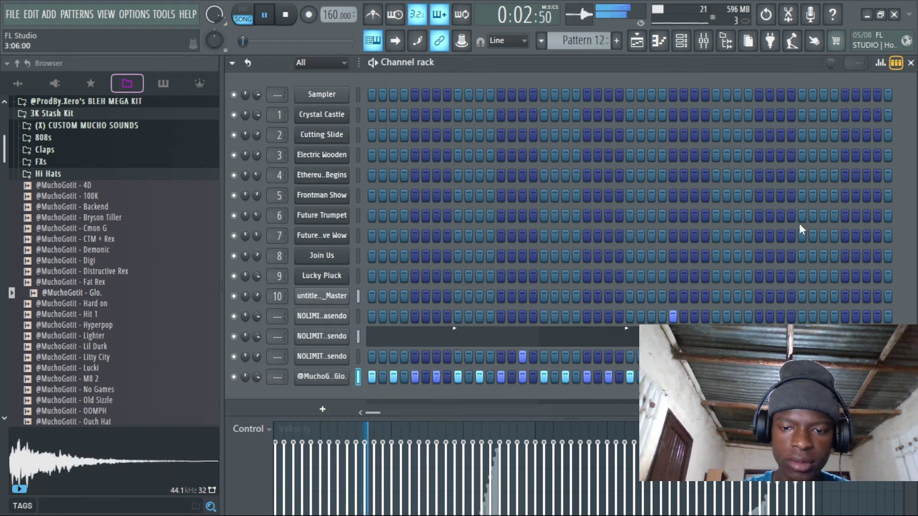
Pitch the untitled Master audio clip down by about 489 cents in its time stretching settings
{"action": "key", "text": "F5"}
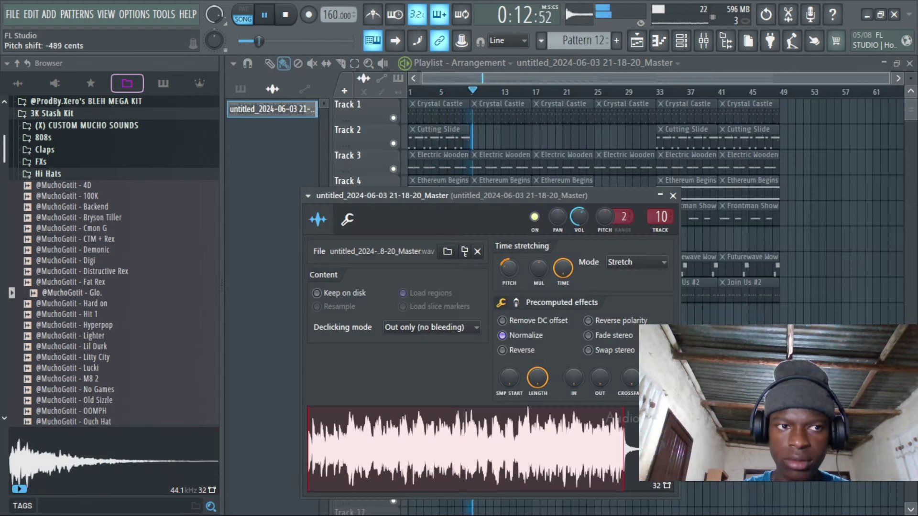
{"action": "left_click", "coordinate": [673, 196]}
Browse the 3K Stash Kit's 808s and add the Holy sample as a new channel
{"action": "key", "text": "F6"}
{"action": "scroll", "coordinate": [98, 239], "scroll_direction": "down", "scroll_amount": 10}
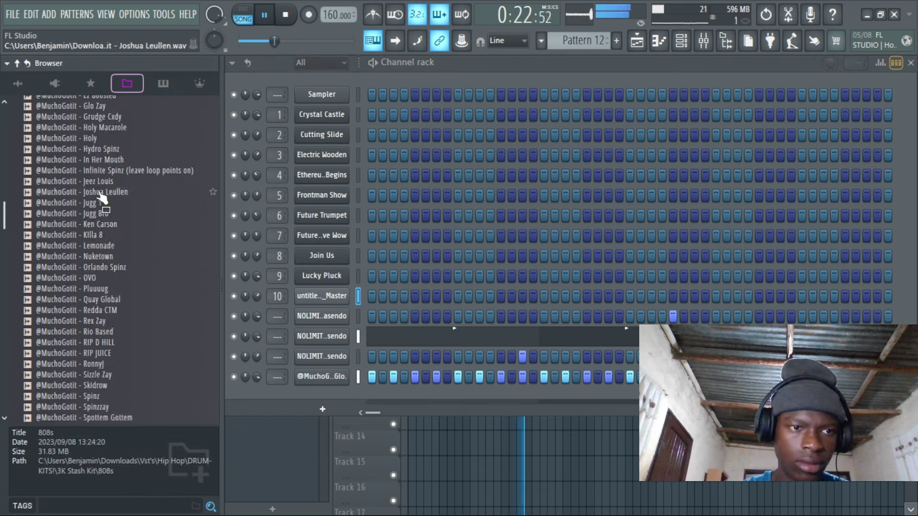
{"action": "left_click", "coordinate": [98, 332]}
{"action": "left_click_drag", "start_coordinate": [105, 337], "coordinate": [322, 296]}
Make the Holy 808 channel cut itself, using group 11 for both Cut and By
{"action": "left_click", "coordinate": [295, 167]}
{"action": "left_click", "coordinate": [324, 167]}
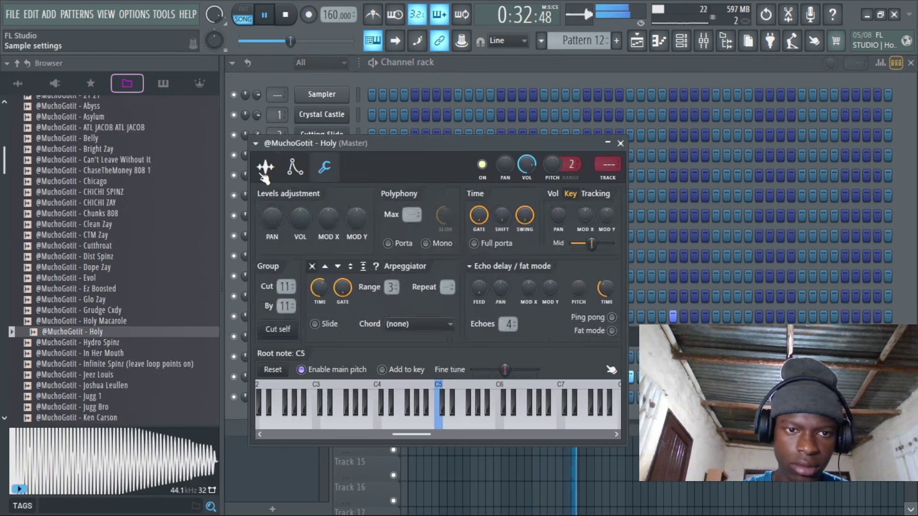
{"action": "left_click", "coordinate": [265, 167]}
Place C5 notes for the Holy 808 at bar 1's start and fourth beat and on steps 3 and 5 of bar 2
{"action": "key", "text": "space"}
{"action": "key", "text": "F7"}
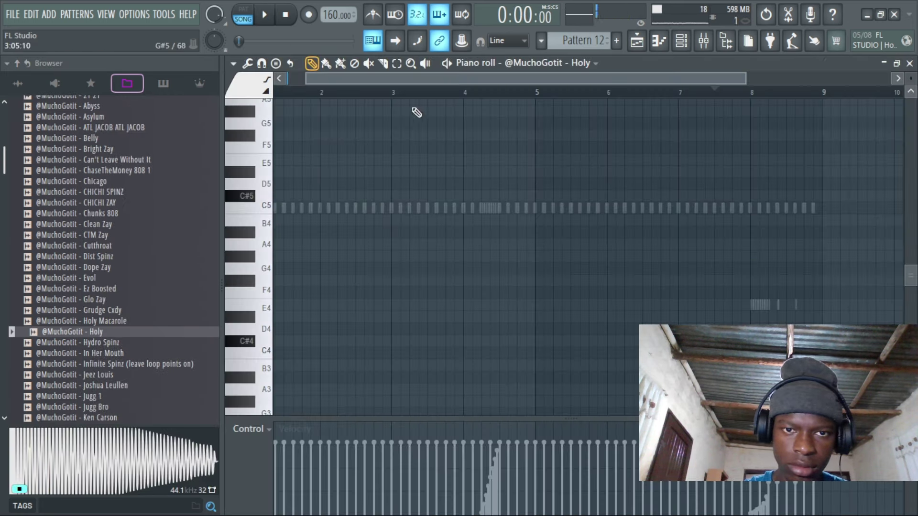
{"action": "left_click_drag", "start_coordinate": [392, 80], "coordinate": [374, 81]}
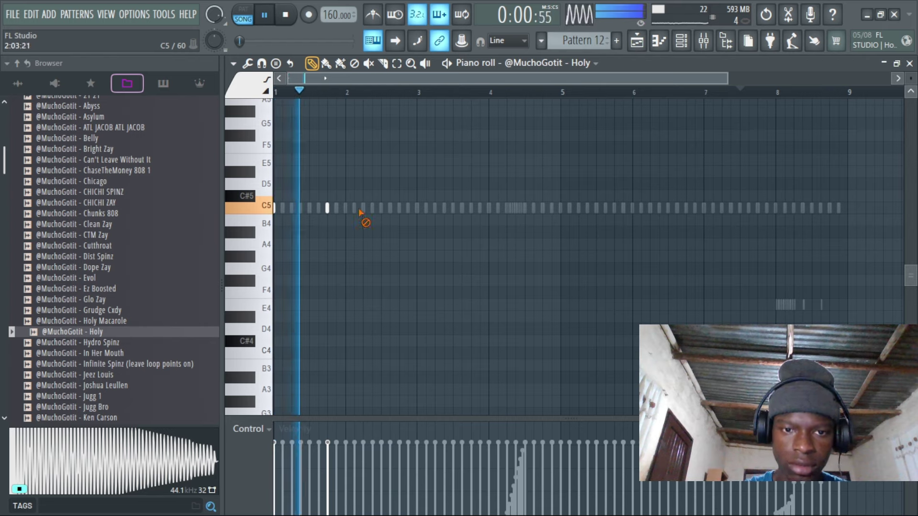
{"action": "left_click", "coordinate": [363, 207]}
{"action": "left_click", "coordinate": [373, 208]}
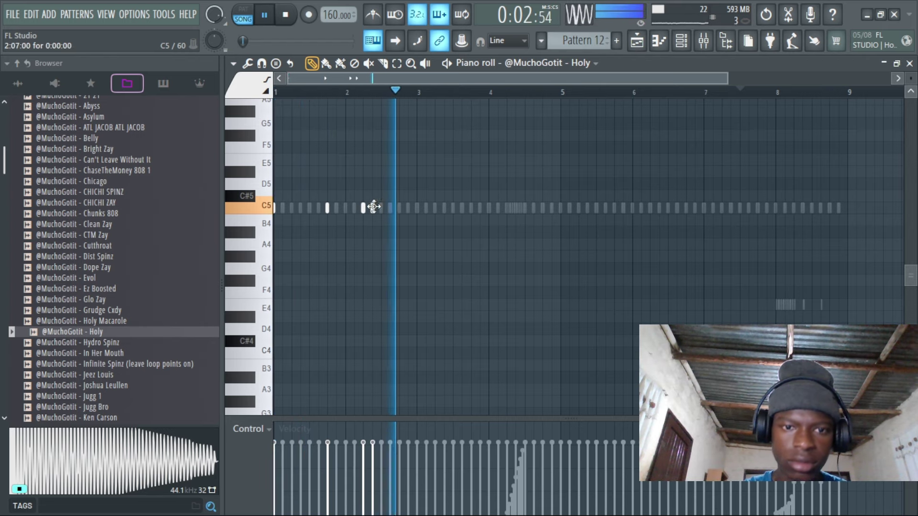
{"action": "left_click", "coordinate": [354, 208]}
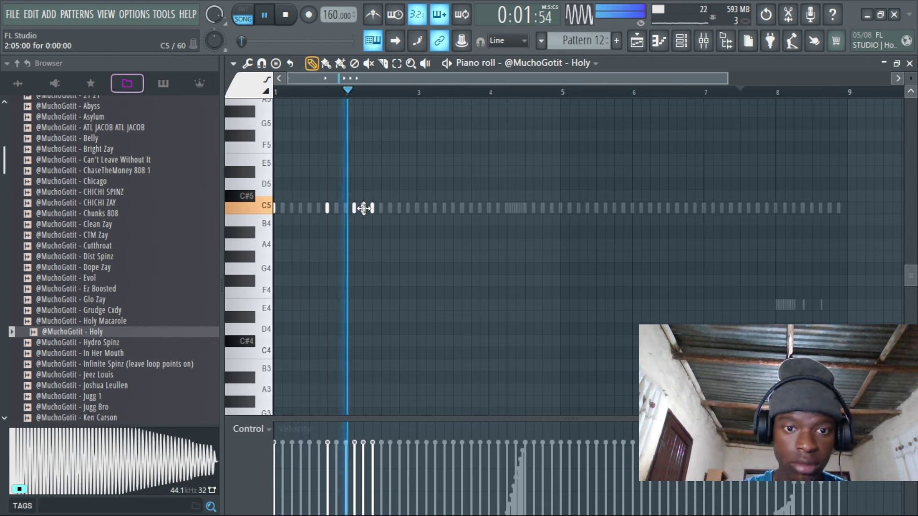
Add a C5 808 note on step 11 of bar 1, just before the fourth-beat note
{"action": "scroll", "coordinate": [378, 94], "scroll_direction": "up", "scroll_amount": 3}
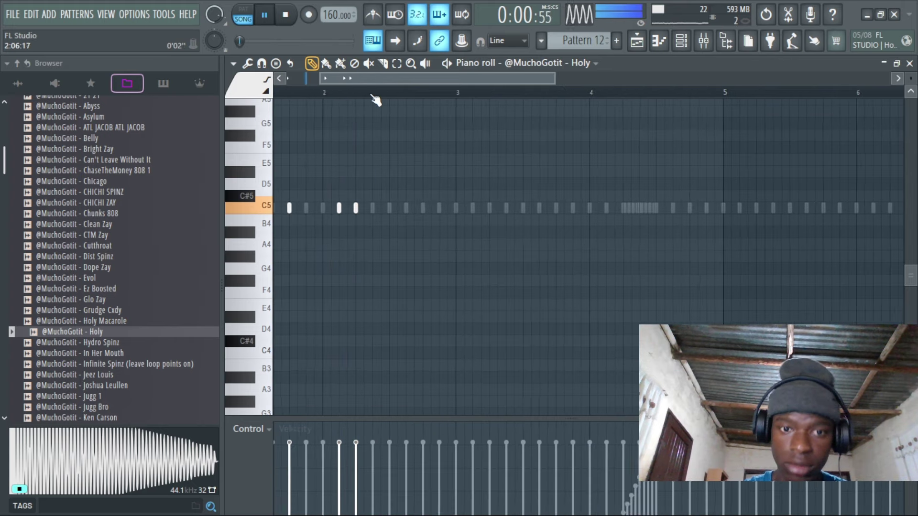
{"action": "left_click", "coordinate": [279, 78]}
{"action": "left_click", "coordinate": [323, 208]}
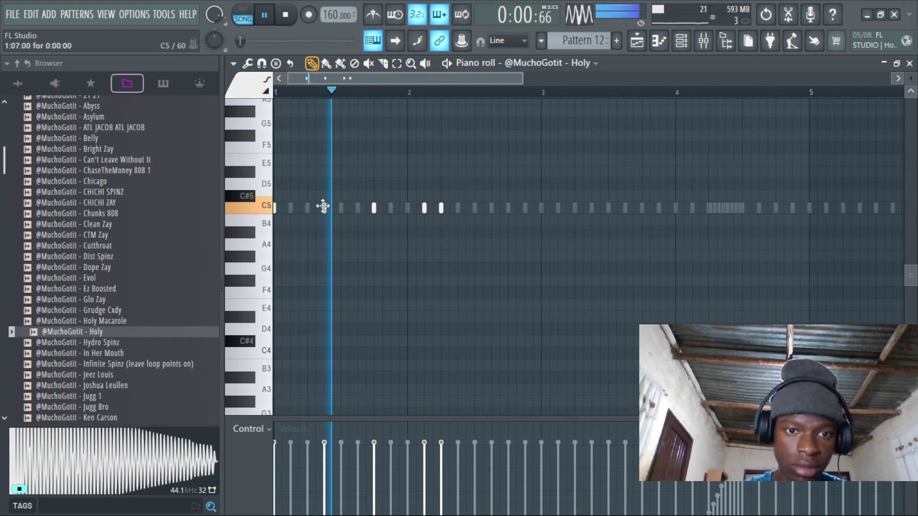
{"action": "left_click", "coordinate": [357, 208]}
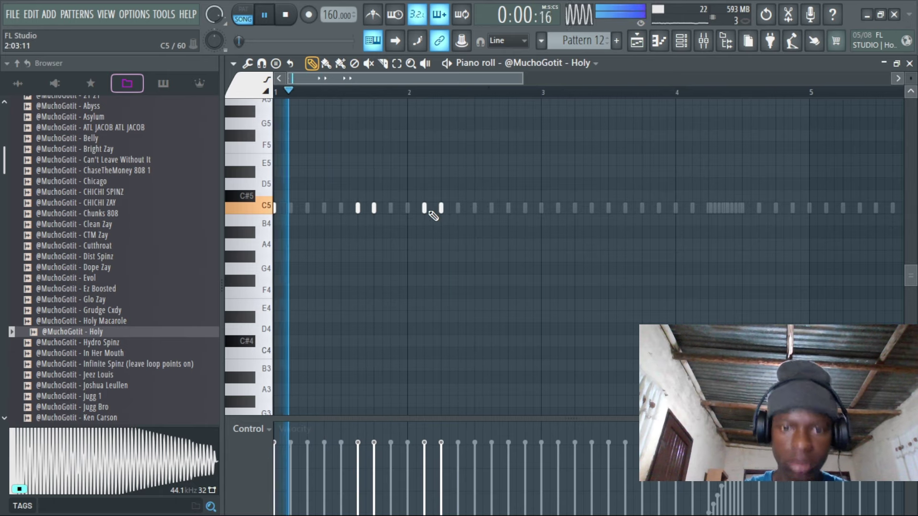
Move the 808 note on step 3 of bar 2 to step 11, add a D#5 note on step 13, and replay the pattern
{"action": "left_click_drag", "start_coordinate": [424, 208], "coordinate": [492, 209]}
{"action": "left_click", "coordinate": [512, 172]}
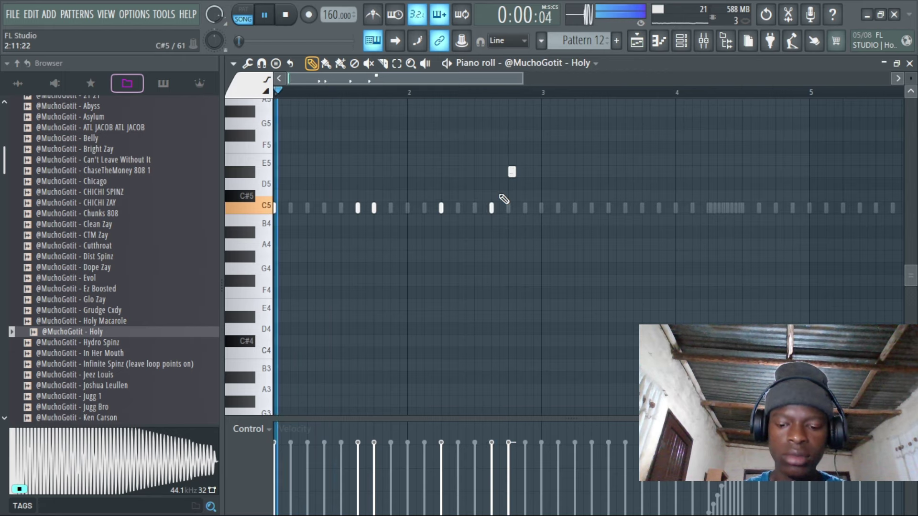
{"action": "key", "text": "space"}
{"action": "key", "text": "space"}
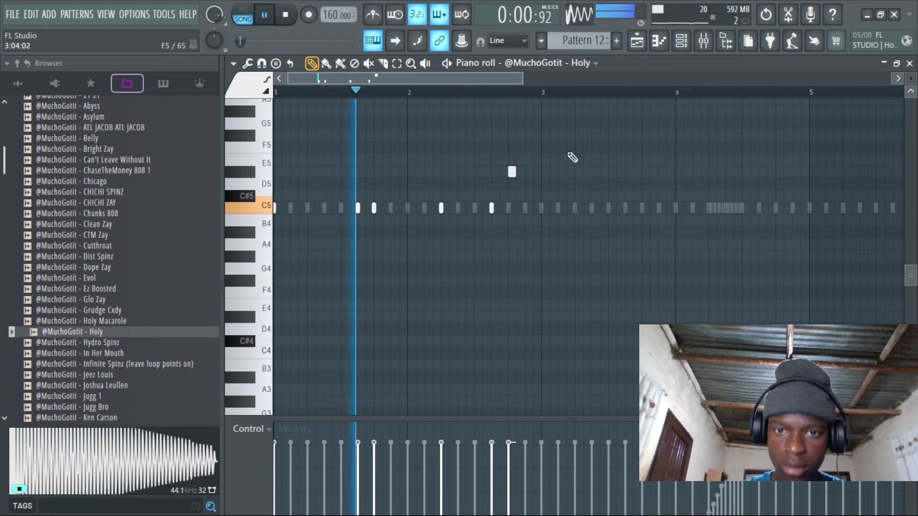
Replace the D#5 808 note in bar 2 with a G#4 note on step 15, replaying the beat
{"action": "right_click", "coordinate": [512, 173]}
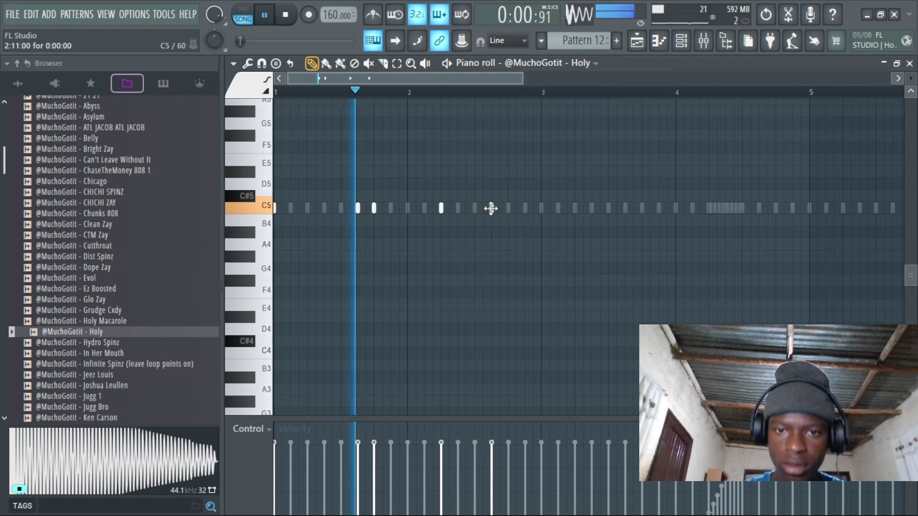
{"action": "key", "text": "space"}
{"action": "key", "text": "space"}
{"action": "left_click", "coordinate": [525, 256]}
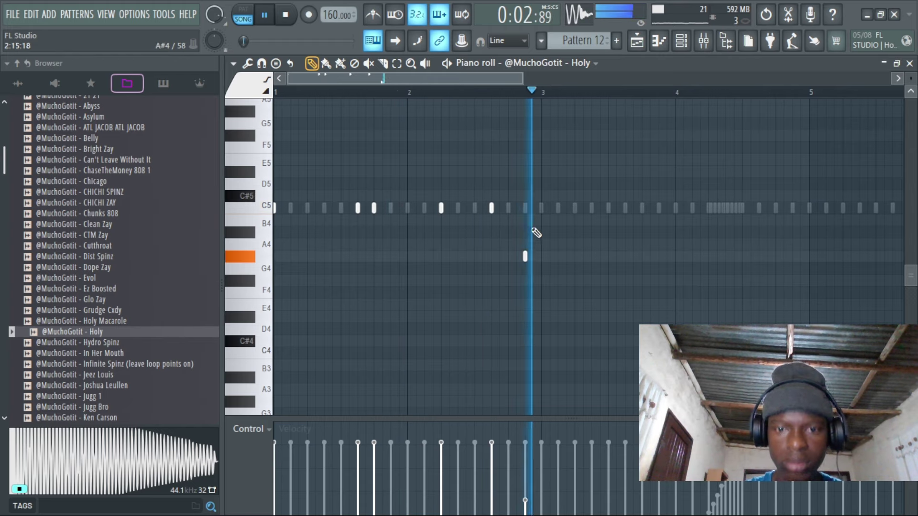
Stretch the Holy 808 notes into a continuous legato line and duplicate the two-bar phrase into bars 3 and 4
{"action": "key", "text": "l"}
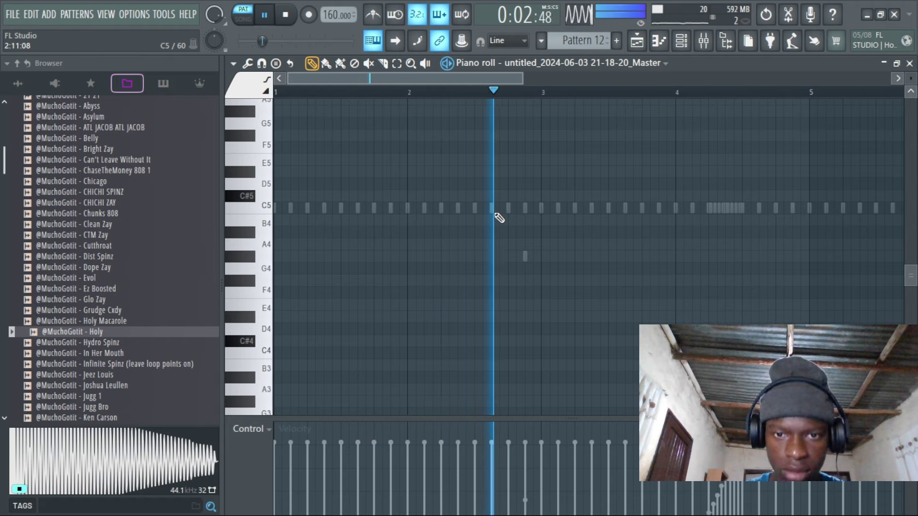
{"action": "left_click", "coordinate": [583, 63]}
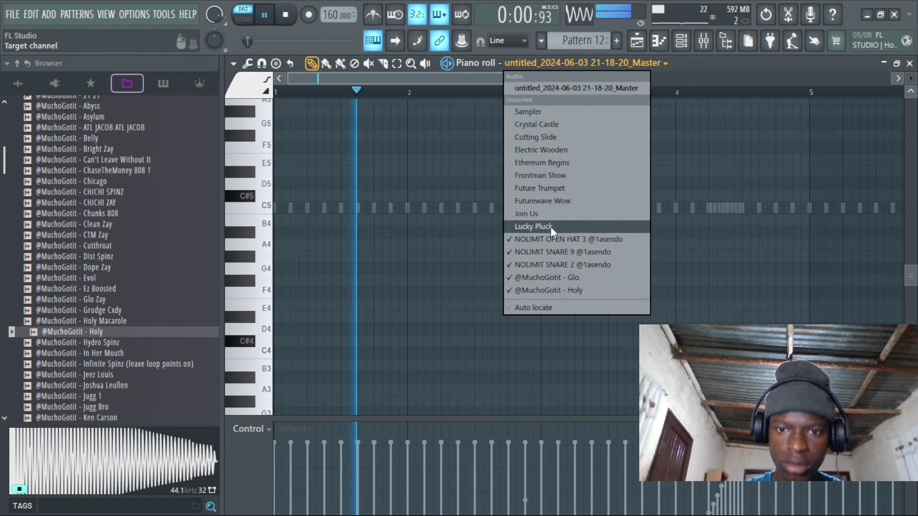
{"action": "left_click", "coordinate": [547, 288]}
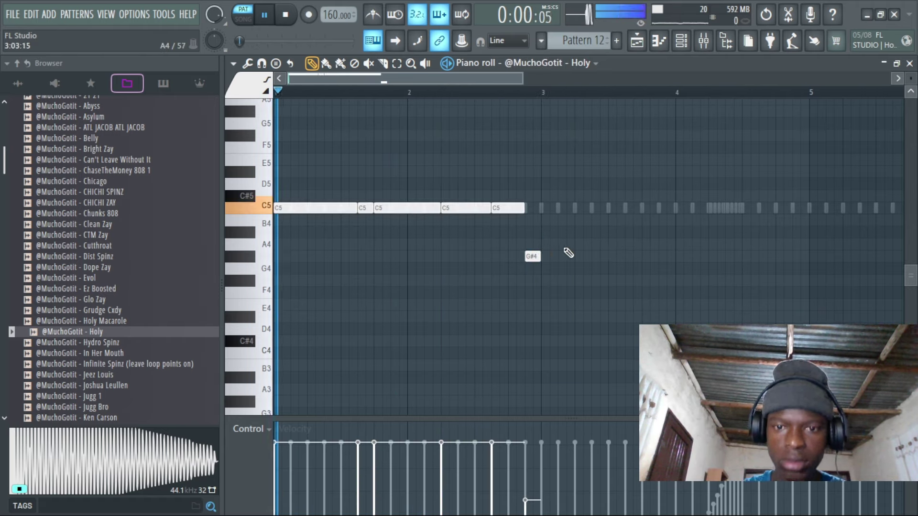
{"action": "key", "text": "ctrl+b"}
{"action": "left_click", "coordinate": [583, 244]}
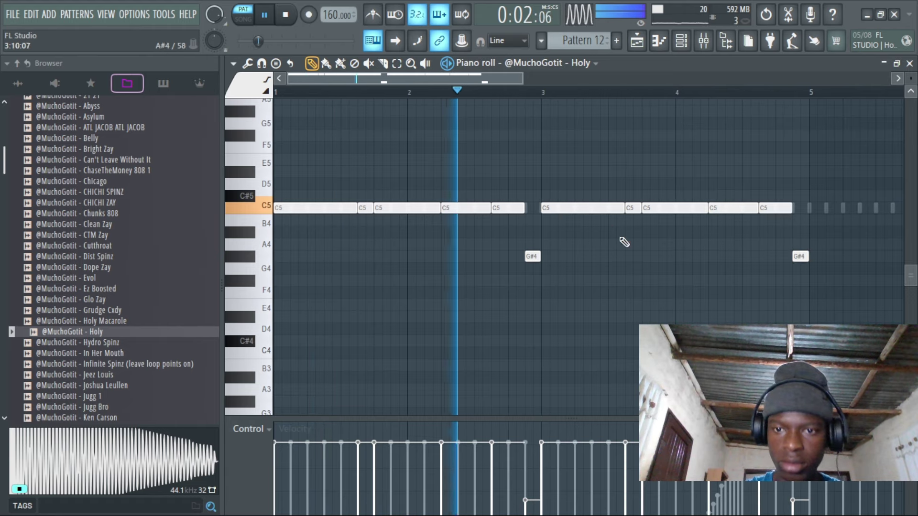
In bar 3, start the last 808 note on step 15 and fit a four-step C5 note on step 11
{"action": "left_click_drag", "start_coordinate": [624, 208], "coordinate": [660, 211]}
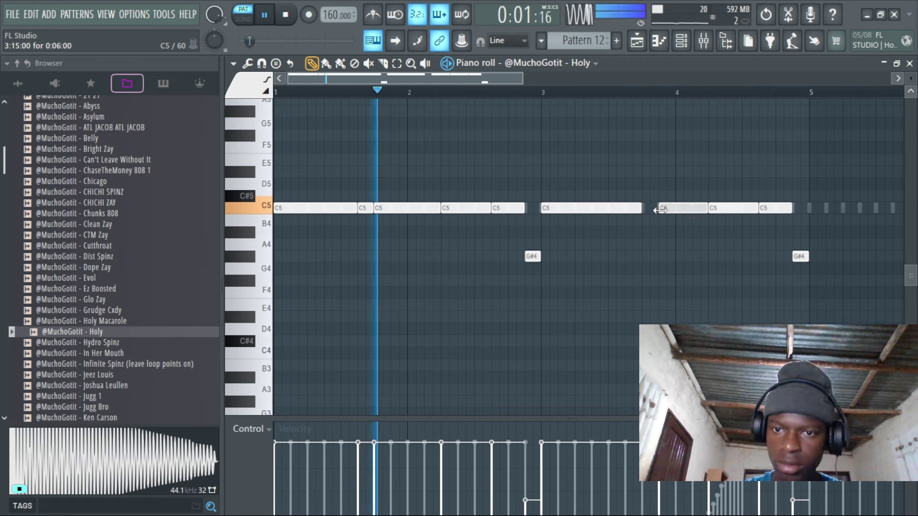
{"action": "left_click_drag", "start_coordinate": [641, 209], "coordinate": [625, 208]}
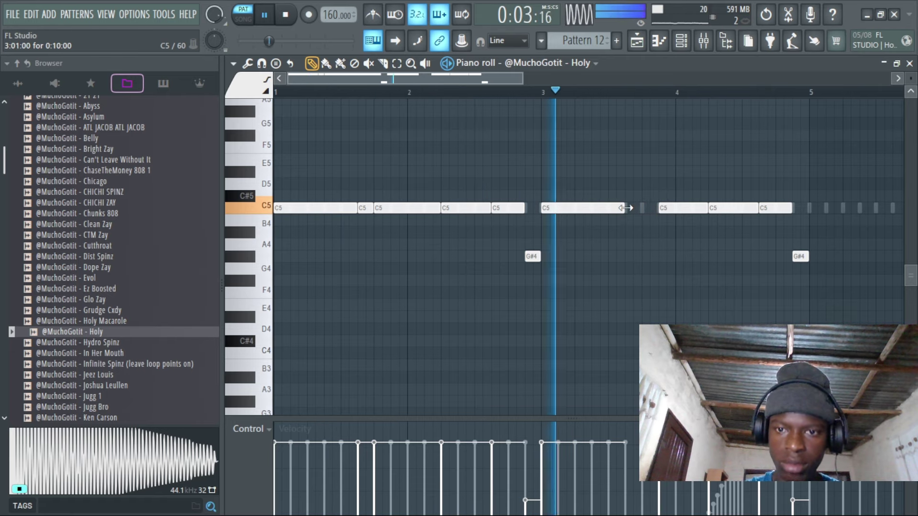
{"action": "left_click", "coordinate": [625, 208]}
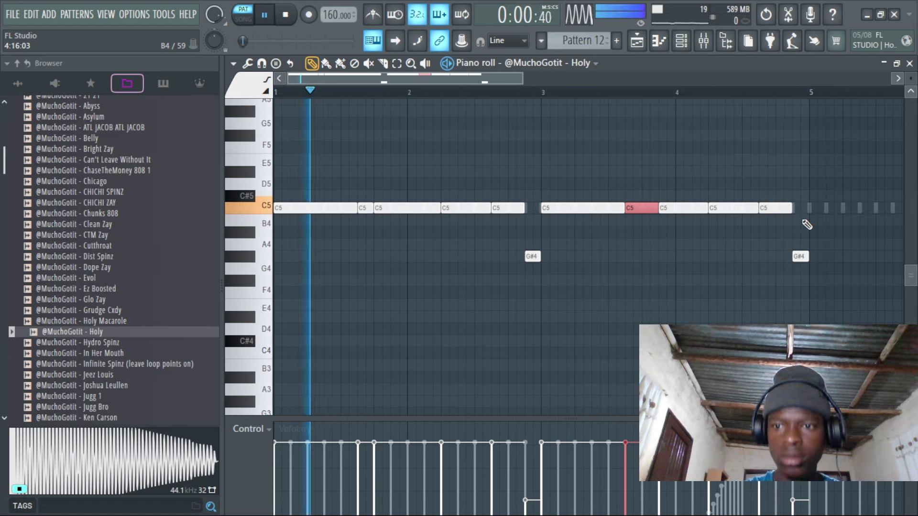
Duplicate the four-bar 808 phrase into bars 5 to 8 and add a C5 note on step 13 of bar 8
{"action": "left_click", "coordinate": [792, 208]}
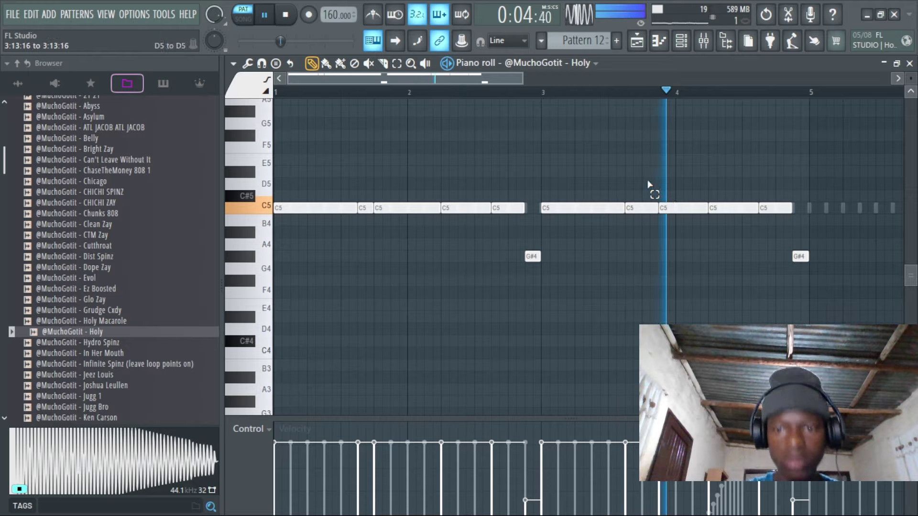
{"action": "key", "text": "space"}
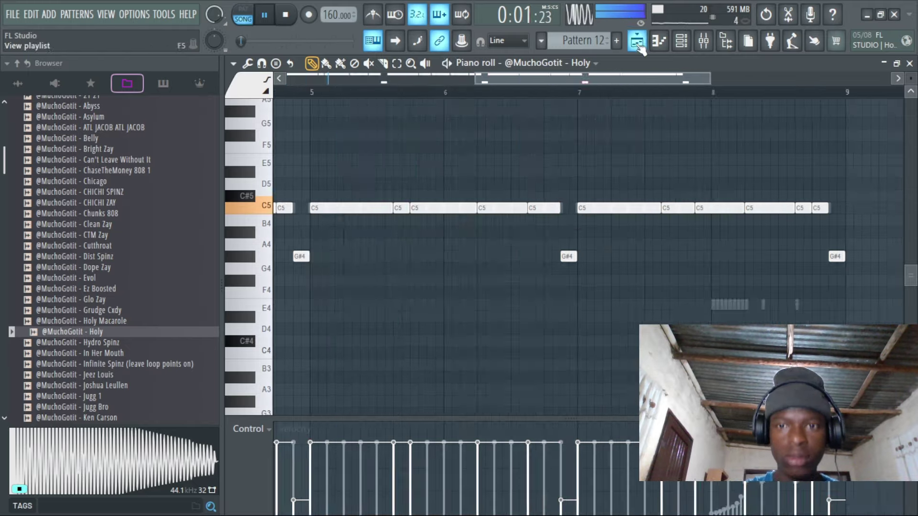
{"action": "key", "text": "l"}
{"action": "key", "text": "F6"}
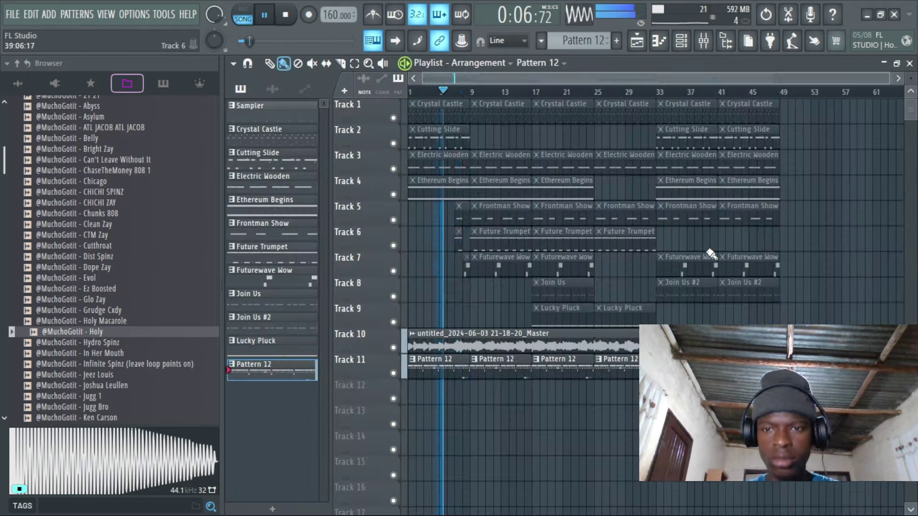
Lay out the Track 10 melody as a single 48-bar clip and split Pattern 12 by channel onto separate tracks
{"action": "key", "text": "F5"}
{"action": "double_click", "coordinate": [615, 350]}
{"action": "key", "text": "Escape"}
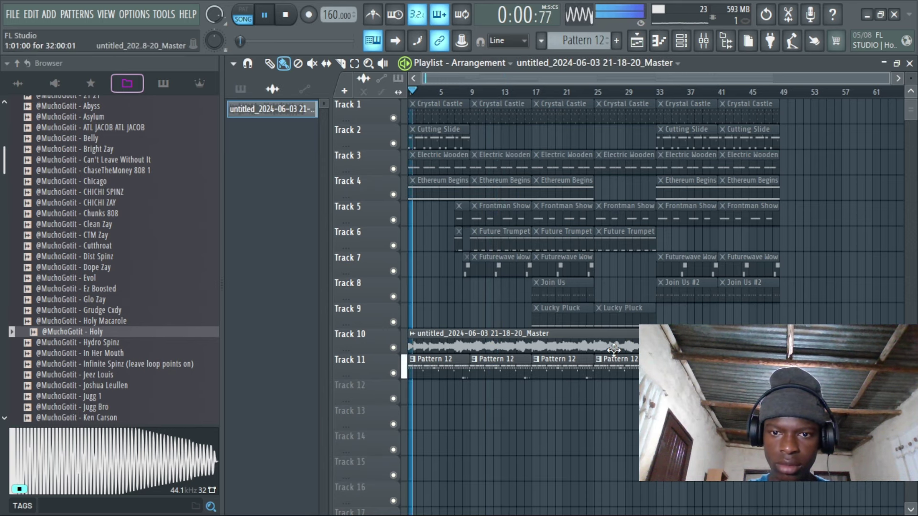
{"action": "scroll", "coordinate": [566, 318], "scroll_direction": "down", "scroll_amount": 1}
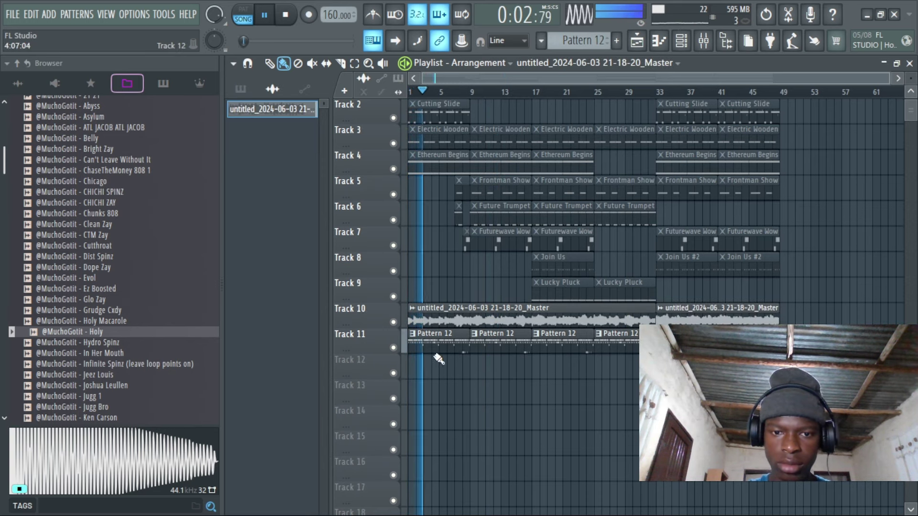
{"action": "key", "text": "shift+Down"}
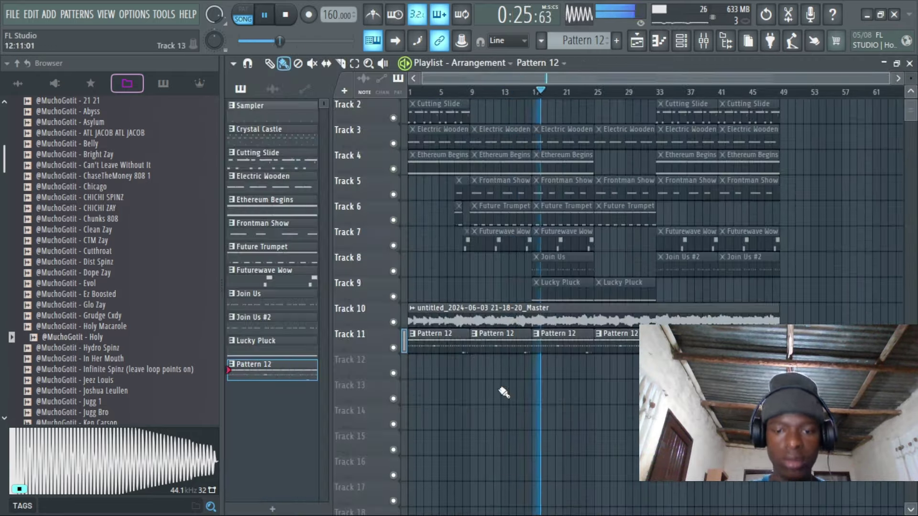
{"action": "key", "text": "space"}
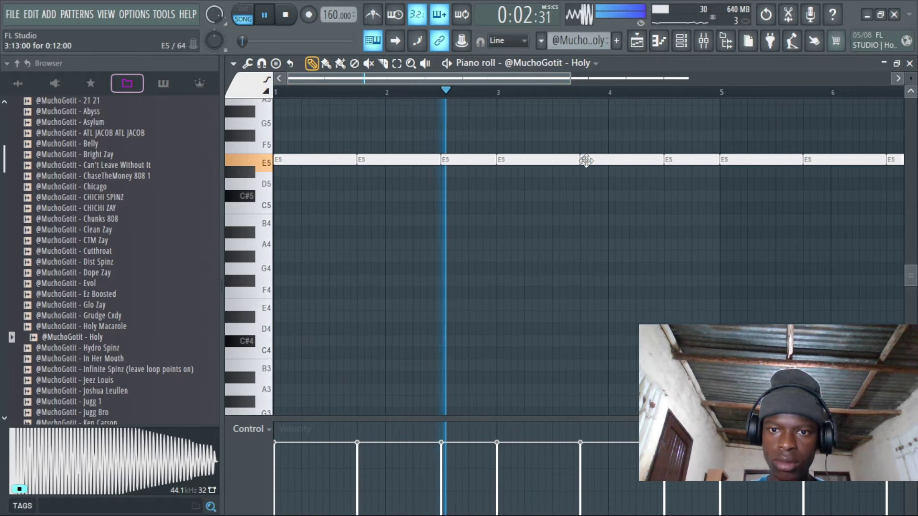
Try a two-step E5 note on step 15 of bar 4 in the Holy pattern
{"action": "left_click_drag", "start_coordinate": [711, 162], "coordinate": [685, 168]}
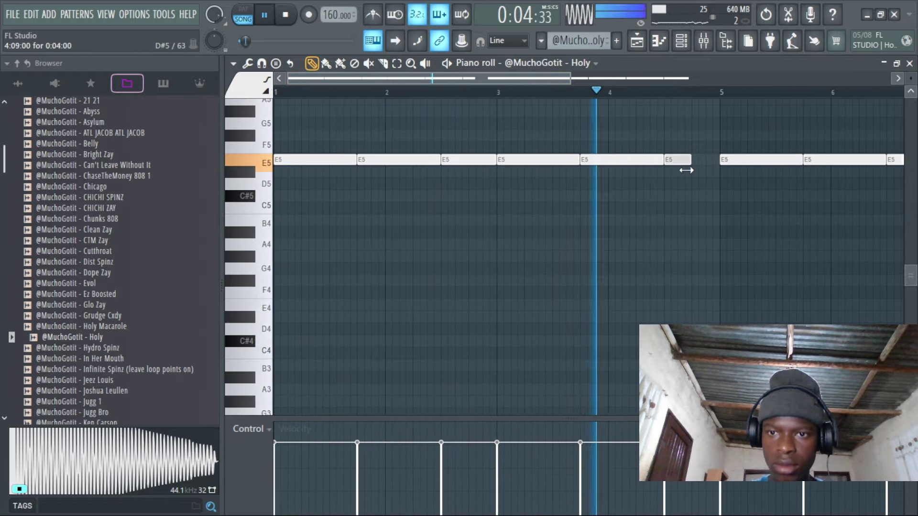
{"action": "left_click", "coordinate": [702, 162]}
{"action": "key", "text": "space"}
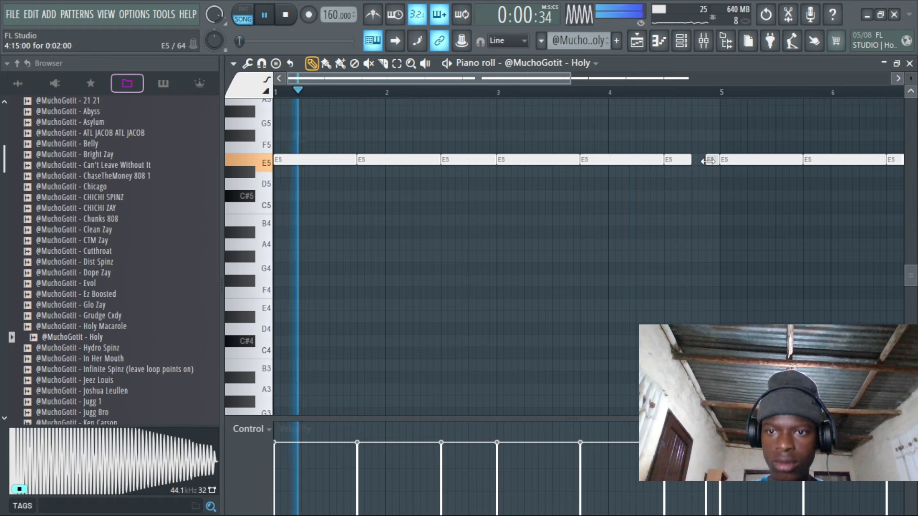
{"action": "left_click_drag", "start_coordinate": [701, 161], "coordinate": [704, 162]}
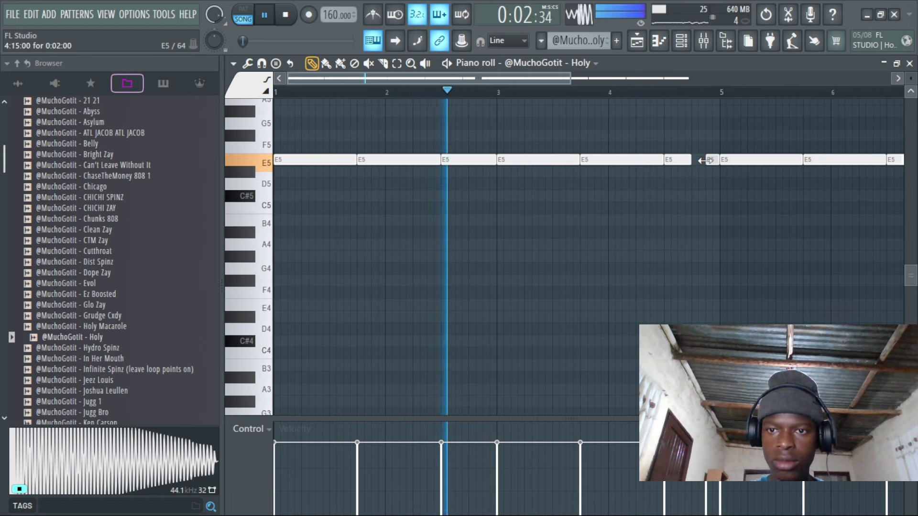
{"action": "right_click", "coordinate": [704, 161]}
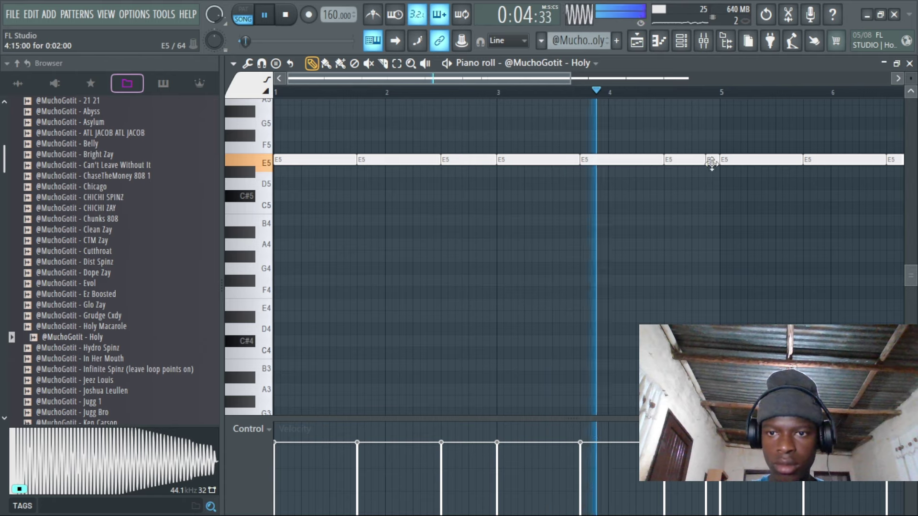
{"action": "key", "text": "space"}
{"action": "left_click_drag", "start_coordinate": [699, 162], "coordinate": [715, 162]}
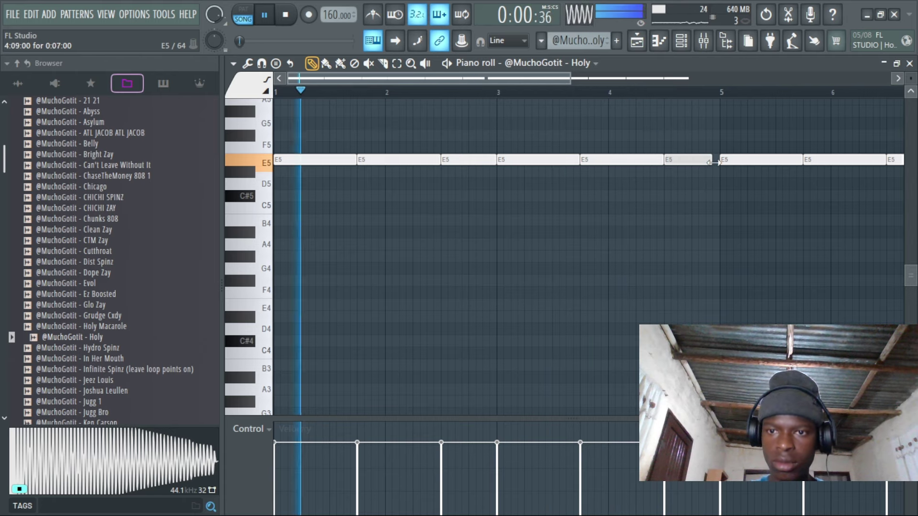
Add E5 808 notes on step 7 of bar 4, step 5 of bar 6, and steps 3 and 15 of bar 8
{"action": "left_click", "coordinate": [654, 160]}
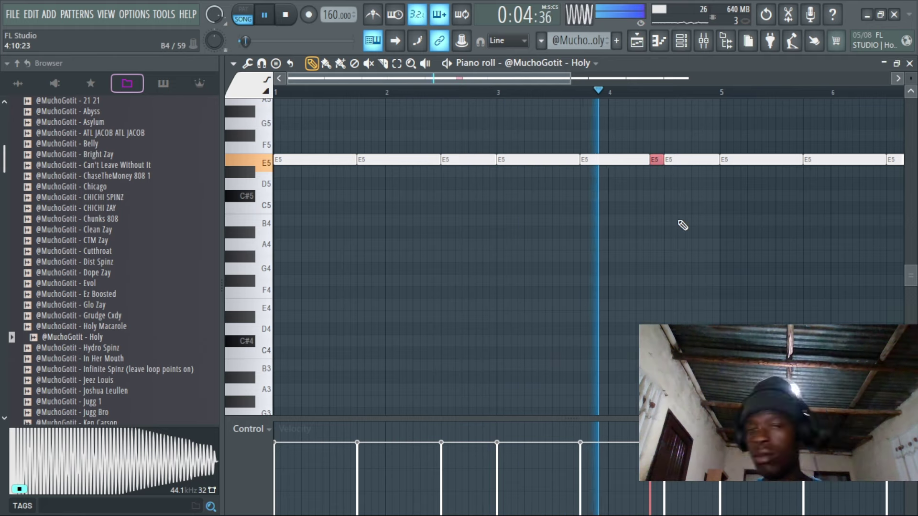
{"action": "scroll", "coordinate": [654, 96], "scroll_direction": "up", "scroll_amount": 3}
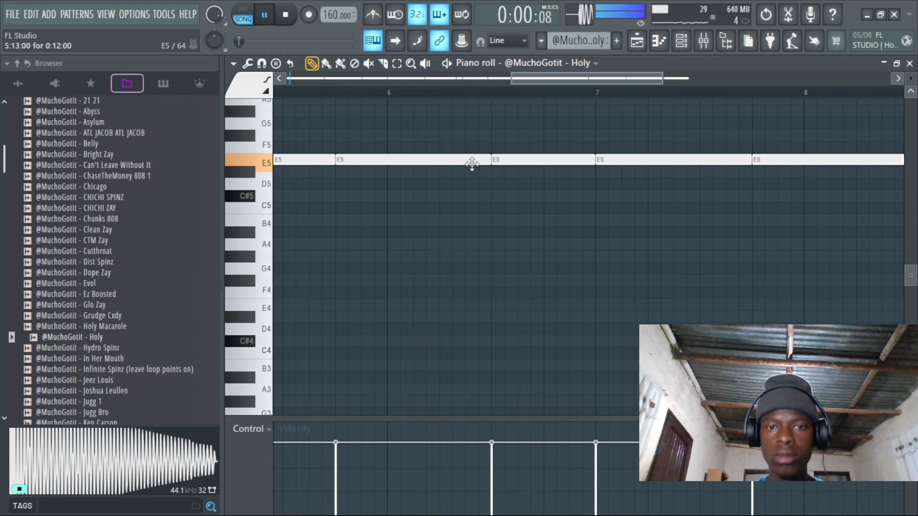
{"action": "left_click", "coordinate": [289, 93]}
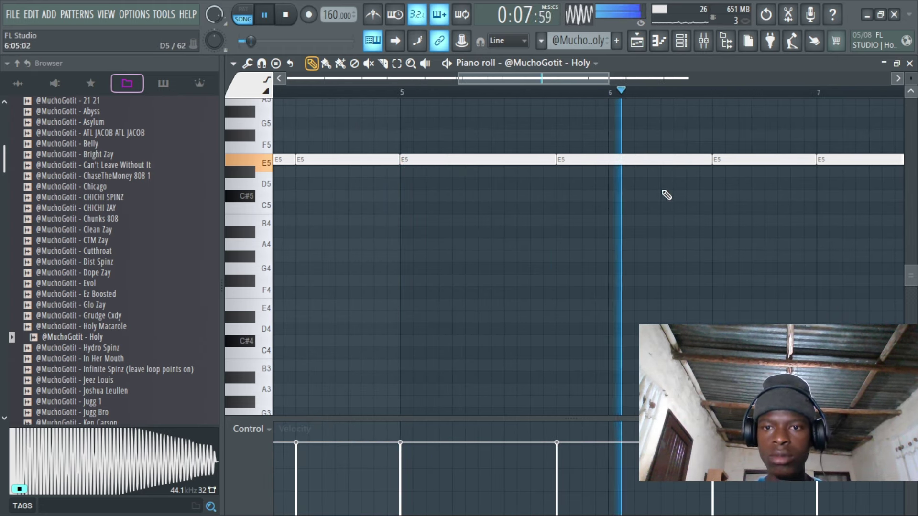
{"action": "left_click", "coordinate": [664, 160]}
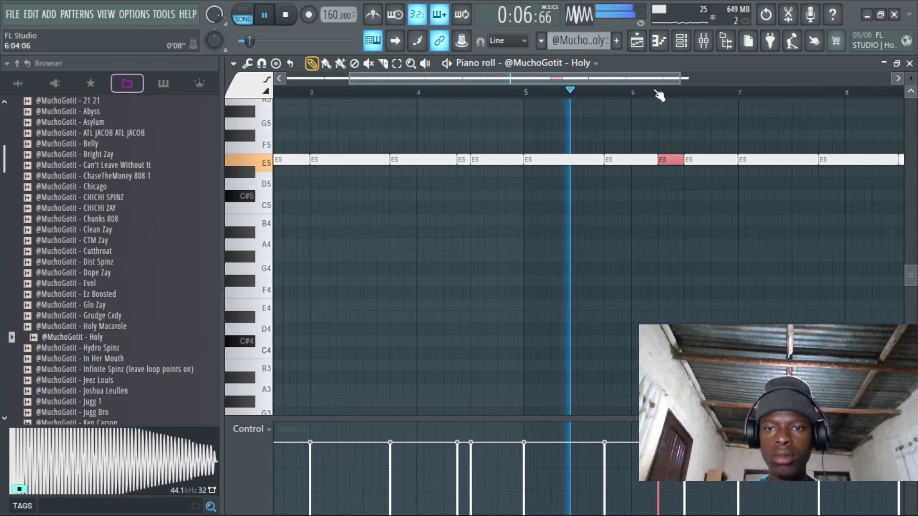
{"action": "scroll", "coordinate": [660, 94], "scroll_direction": "down", "scroll_amount": 3}
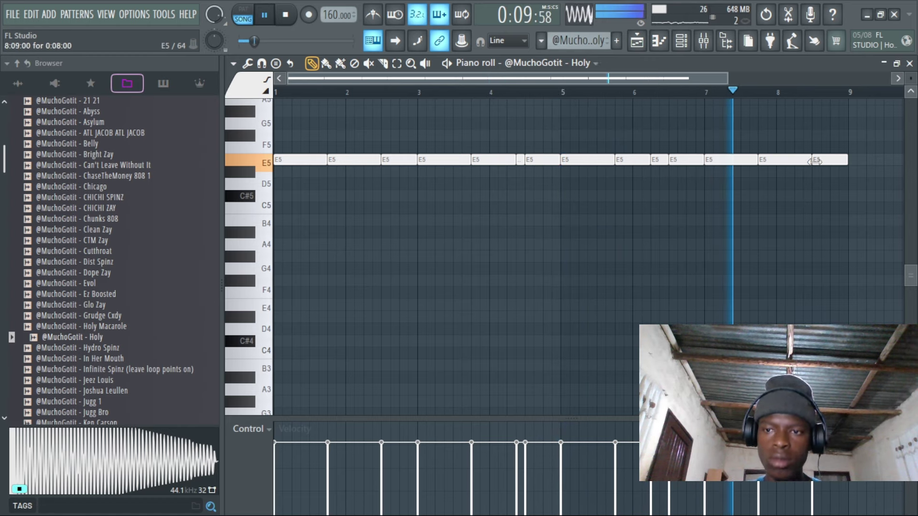
{"action": "left_click", "coordinate": [786, 160]}
{"action": "key", "text": "space"}
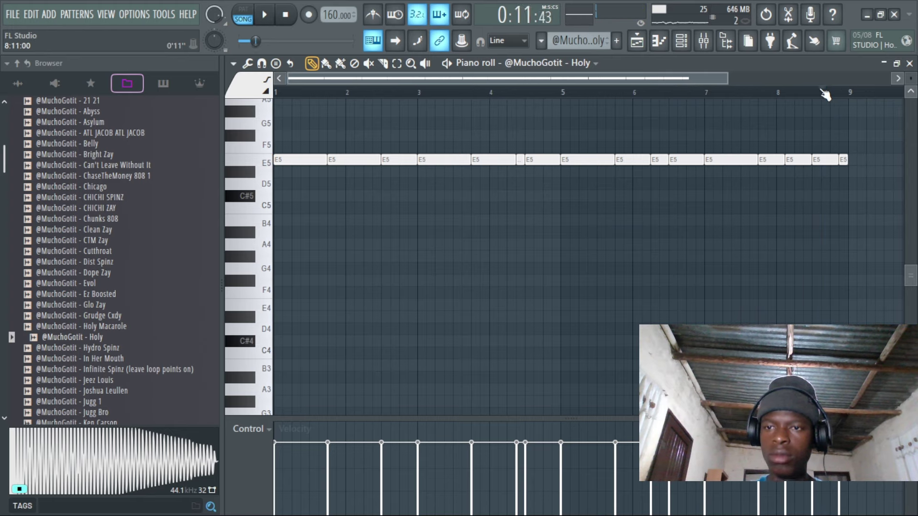
Reverse the melody clip's sample and mute the Holy 808 on Track 15 during playback
{"action": "left_click", "coordinate": [637, 40]}
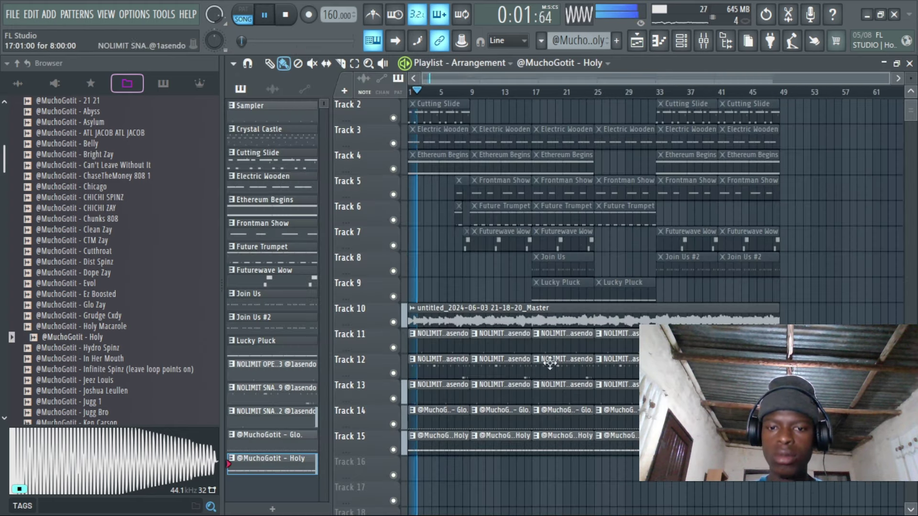
{"action": "double_click", "coordinate": [549, 325]}
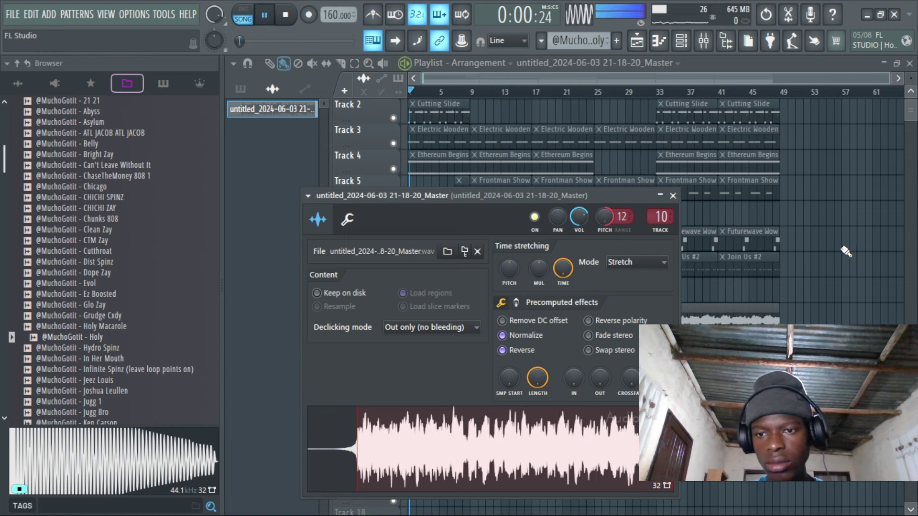
{"action": "key", "text": "Escape"}
{"action": "key", "text": "space"}
{"action": "left_click", "coordinate": [394, 450]}
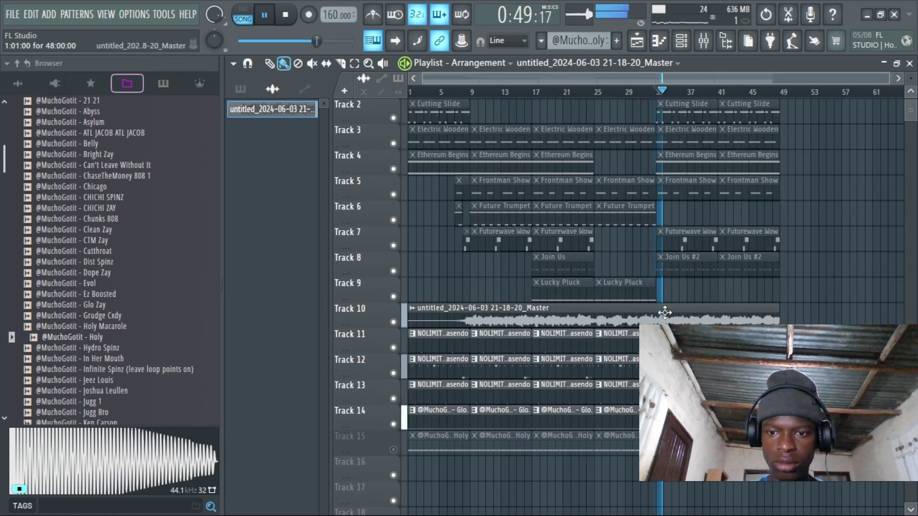
Open the HalfTime effect on the melody's mixer track and check the reversed loop's playback
{"action": "double_click", "coordinate": [571, 320]}
{"action": "left_click", "coordinate": [716, 43]}
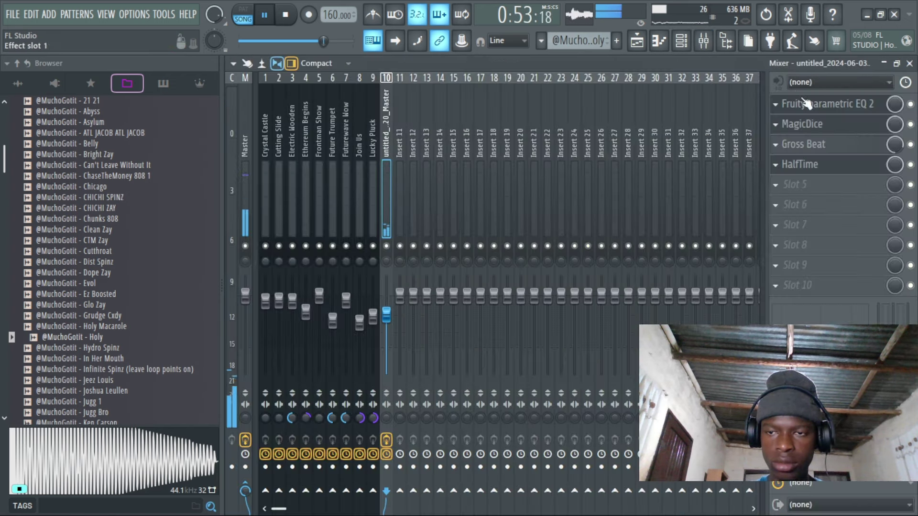
{"action": "left_click", "coordinate": [847, 167]}
{"action": "key", "text": "space"}
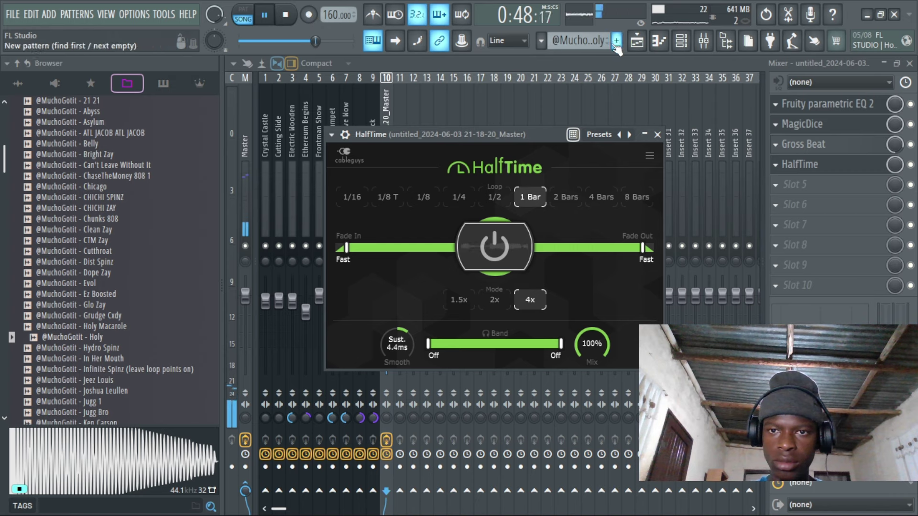
Turn off Reverse for the melody clip's sample and replay the arrangement from the start
{"action": "left_click", "coordinate": [637, 41]}
{"action": "double_click", "coordinate": [597, 317]}
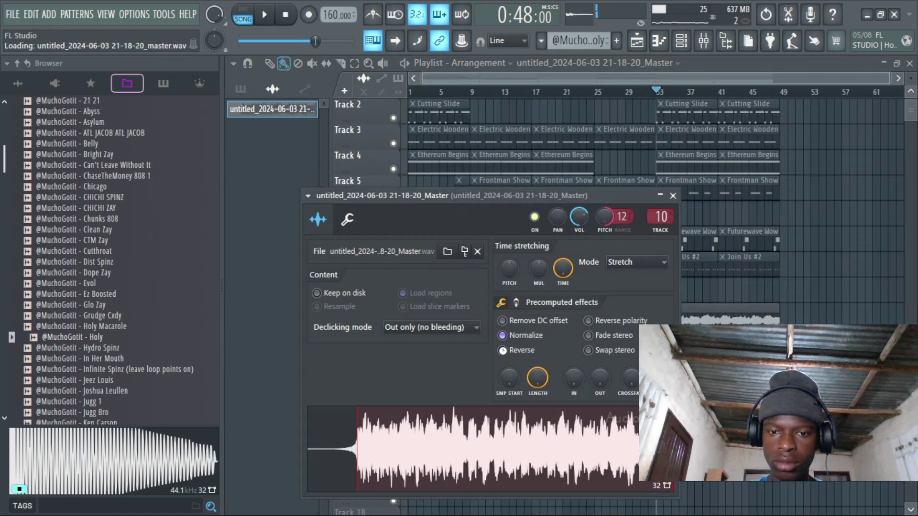
{"action": "key", "text": "space"}
{"action": "key", "text": "Escape"}
{"action": "key", "text": "space"}
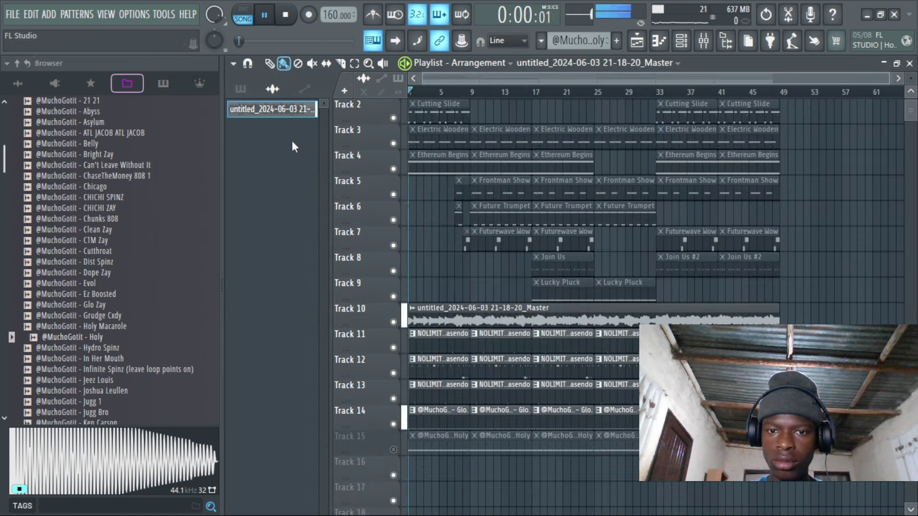
Adjust the pitch of the melody clip's sample on Track 10 while the arrangement plays
{"action": "double_click", "coordinate": [678, 320]}
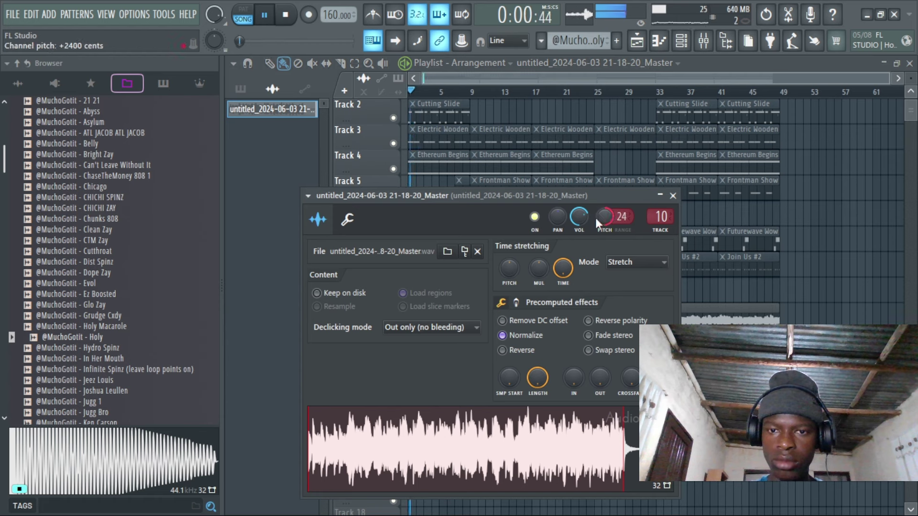
{"action": "key", "text": "Escape"}
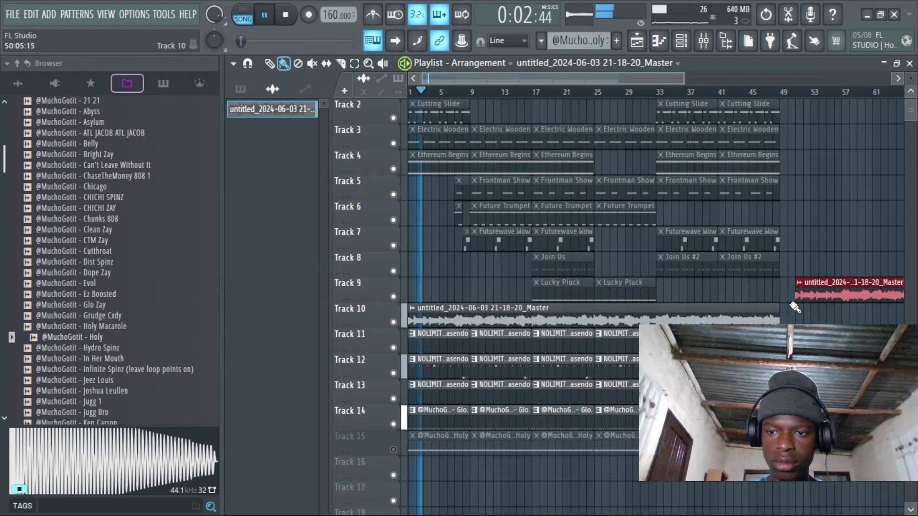
{"action": "double_click", "coordinate": [499, 319]}
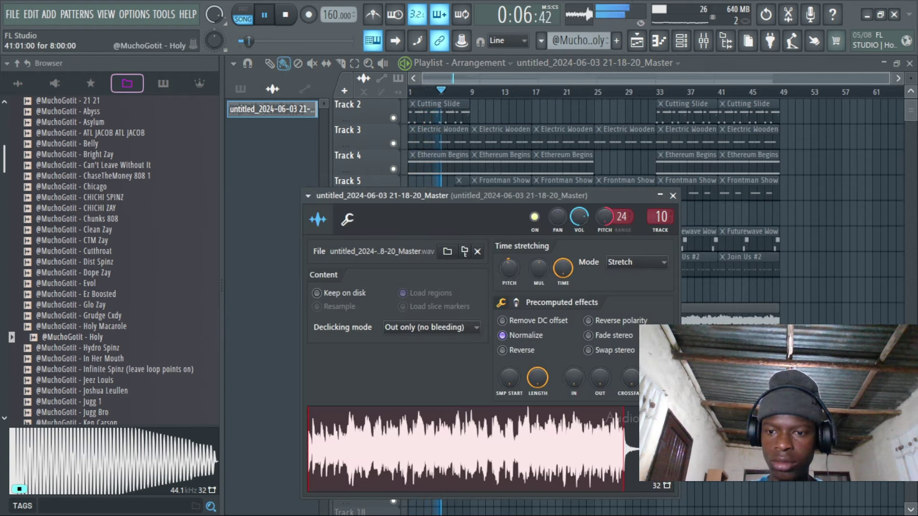
{"action": "key", "text": "Escape"}
Transpose all Holy 808 notes to D#5 in the piano roll
{"action": "key", "text": "F7"}
{"action": "key", "text": "Down"}
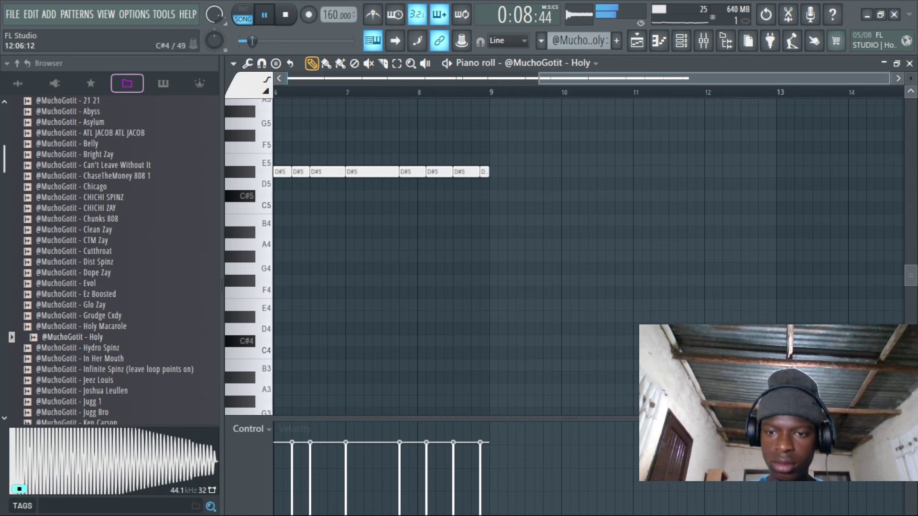
{"action": "scroll", "coordinate": [659, 100], "scroll_direction": "down", "scroll_amount": 2}
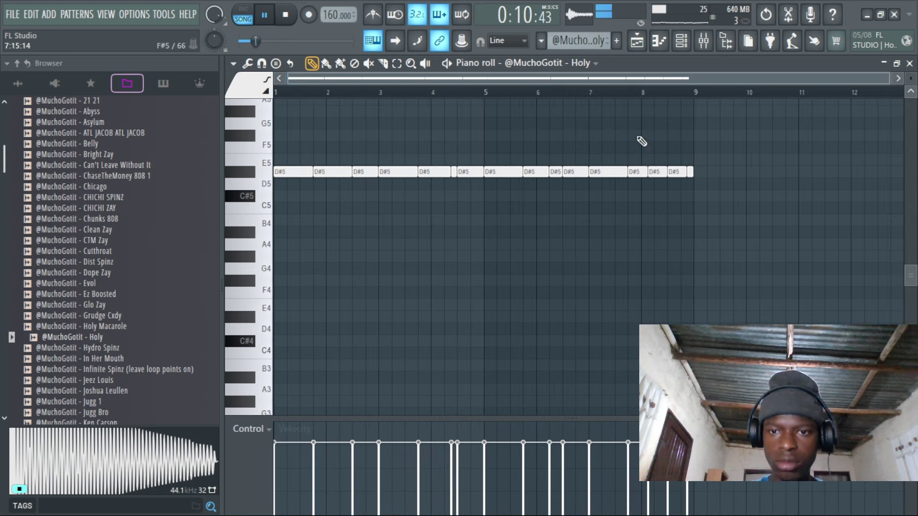
Unmute Track 15, reopen the Holy 808 notes in the piano roll, and replay the arrangement from the start
{"action": "left_click", "coordinate": [638, 42]}
{"action": "key", "text": "space"}
{"action": "left_click", "coordinate": [393, 450]}
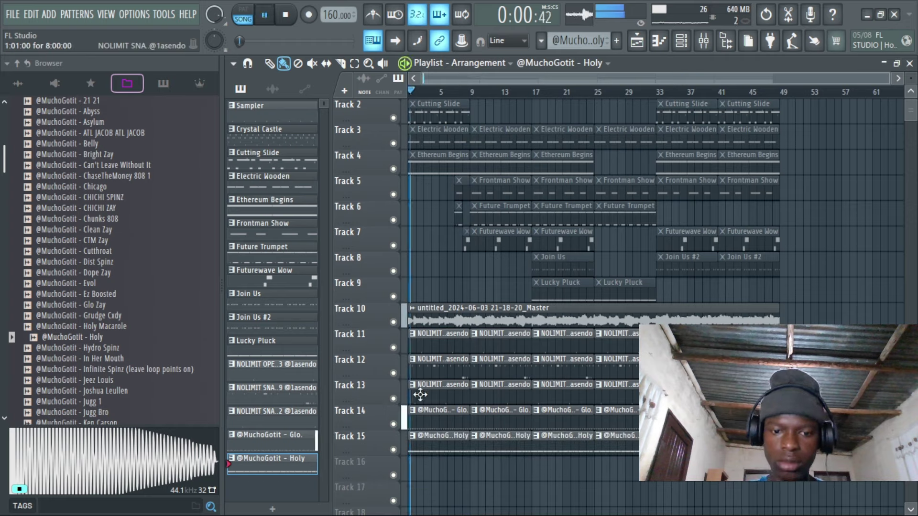
{"action": "double_click", "coordinate": [440, 447]}
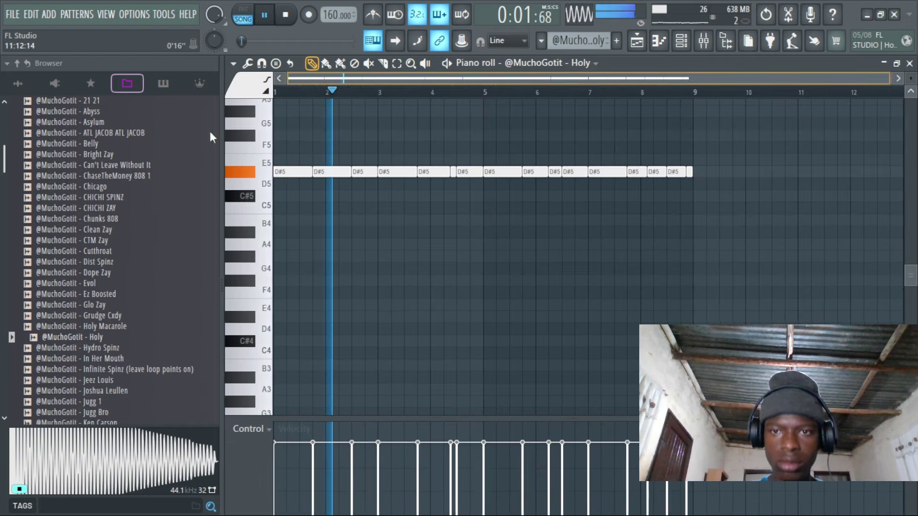
{"action": "key", "text": "space"}
{"action": "key", "text": "space"}
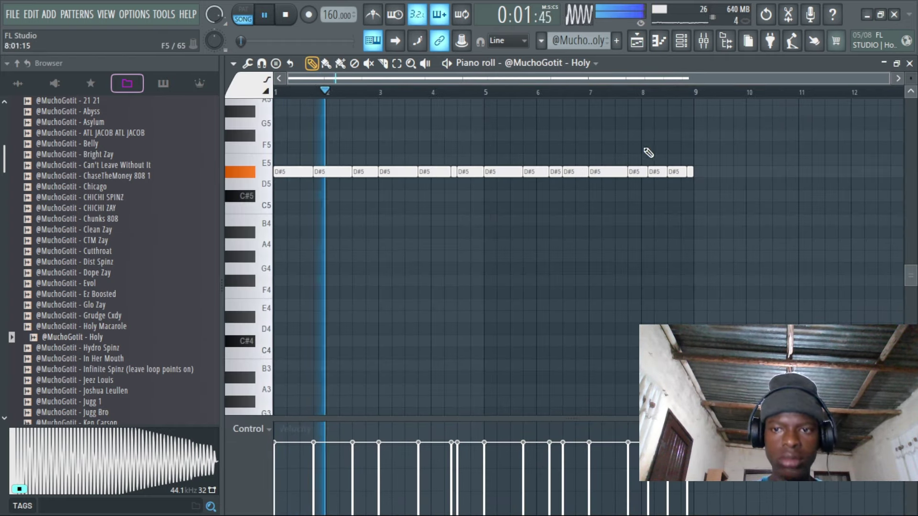
{"action": "key", "text": "space"}
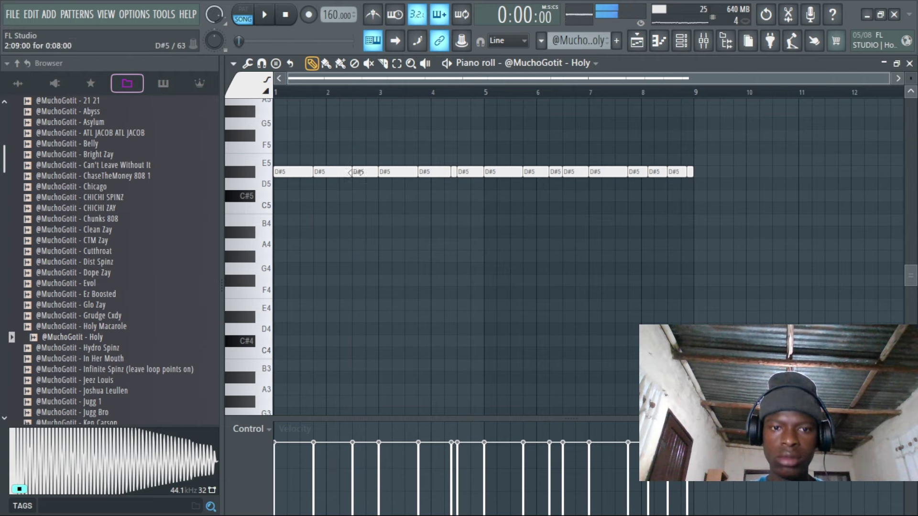
Remove the 808 note at bar 2 step 9 and split bar 1's opening into a 4-step and an 8-step D#5 note
{"action": "scroll", "coordinate": [361, 144], "scroll_direction": "up", "scroll_amount": 2}
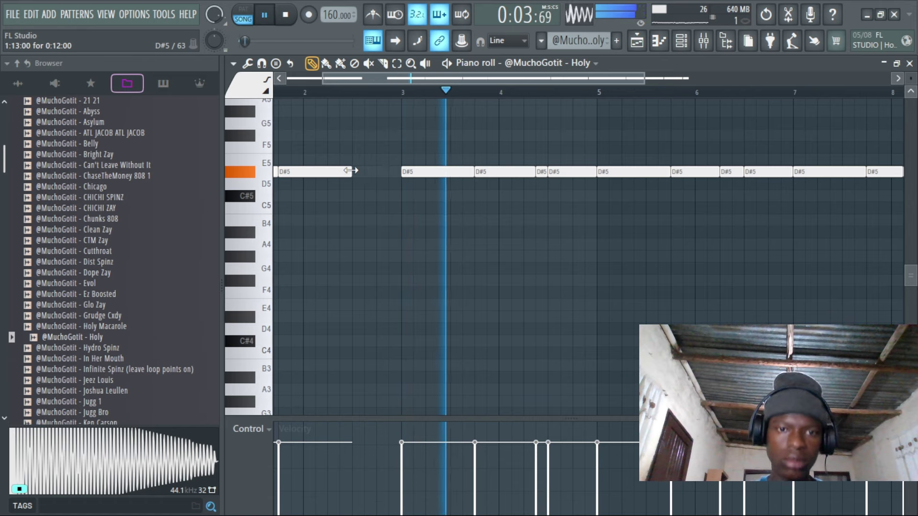
{"action": "key", "text": "space"}
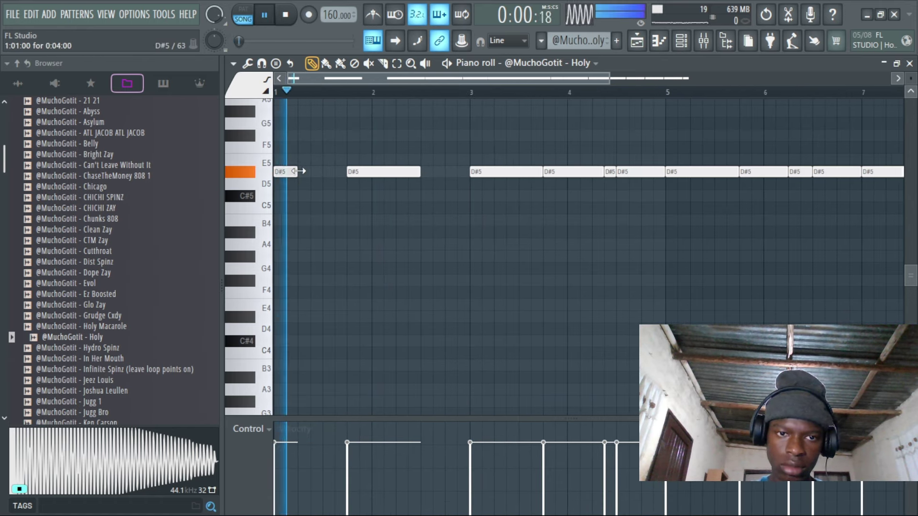
{"action": "left_click", "coordinate": [308, 172]}
{"action": "key", "text": "space"}
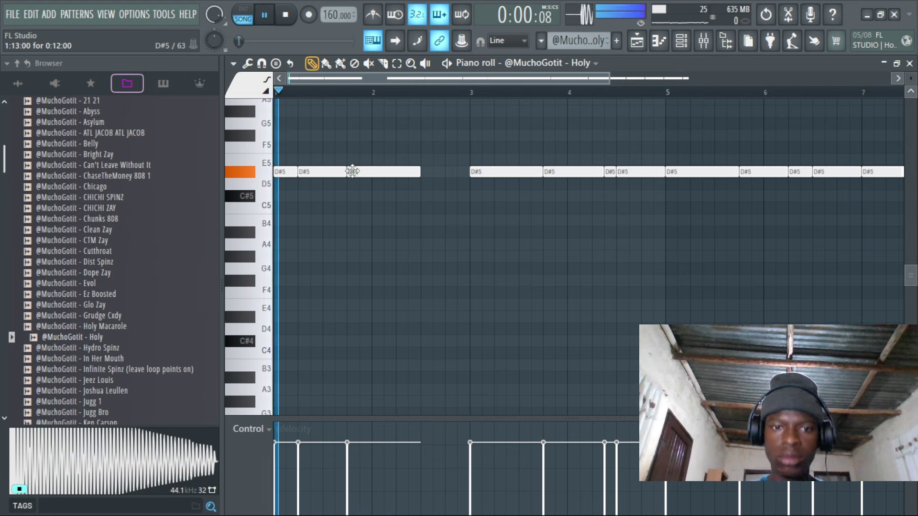
Try moving the bar 1 step 13 note to bar 2 step 5 and filling bar 1 with short D#5 notes
{"action": "left_click_drag", "start_coordinate": [352, 171], "coordinate": [464, 174]}
{"action": "key", "text": "space"}
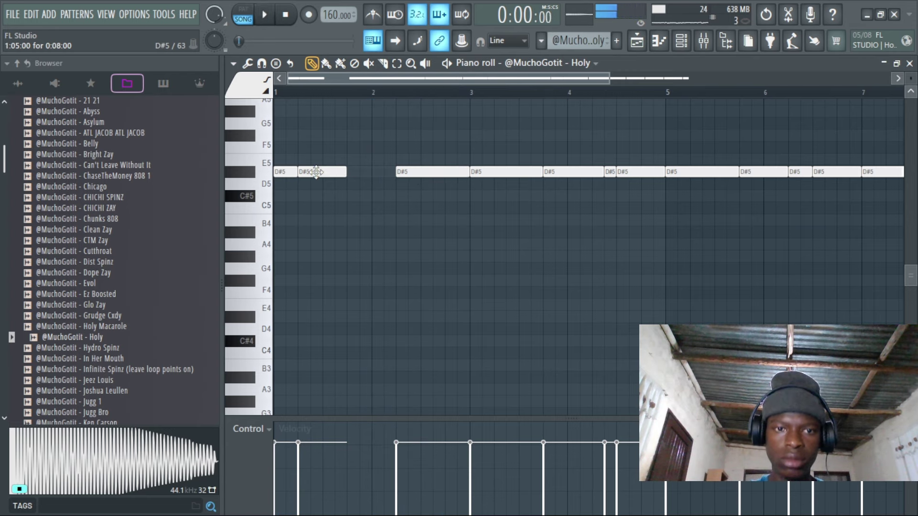
{"action": "key", "text": "space"}
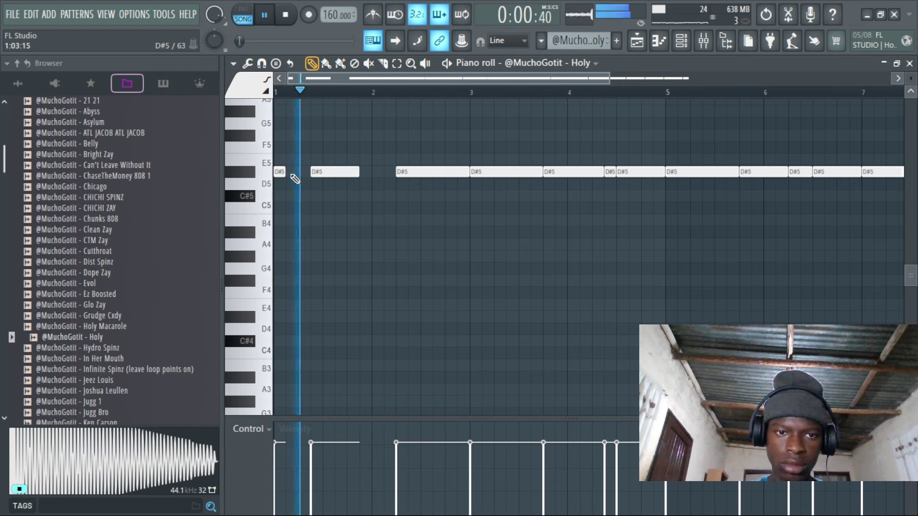
{"action": "left_click_drag", "start_coordinate": [297, 172], "coordinate": [317, 173]}
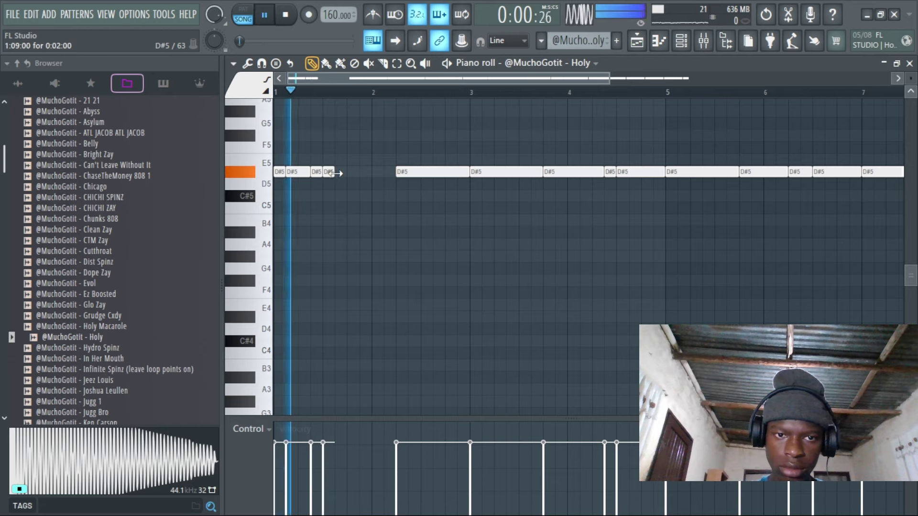
{"action": "mouse_move", "coordinate": [335, 173]}
{"action": "left_mouse_down"}
{"action": "mouse_move", "coordinate": [371, 173]}
{"action": "mouse_move", "coordinate": [336, 172]}
{"action": "left_mouse_up"}
{"action": "left_click", "coordinate": [316, 174]}
{"action": "key", "text": "space"}
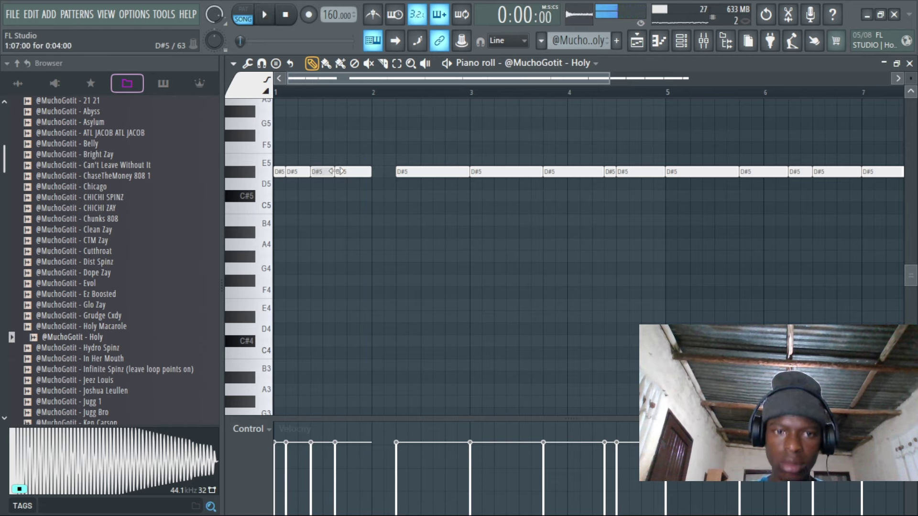
Set bar 1's 808 notes to 6 steps at step 1, 6 at step 7 and 12 at step 13, deleting the bar 2 step 5 note
{"action": "left_click_drag", "start_coordinate": [335, 172], "coordinate": [396, 182]}
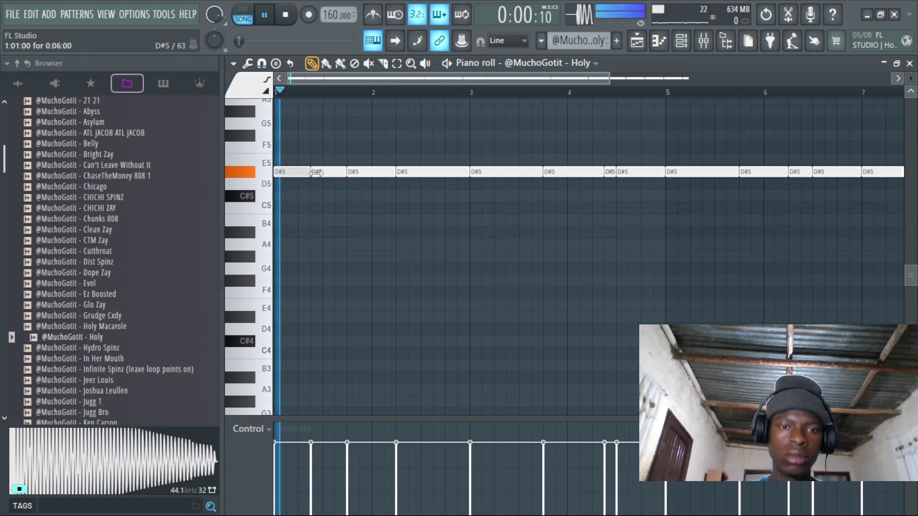
{"action": "key", "text": "space"}
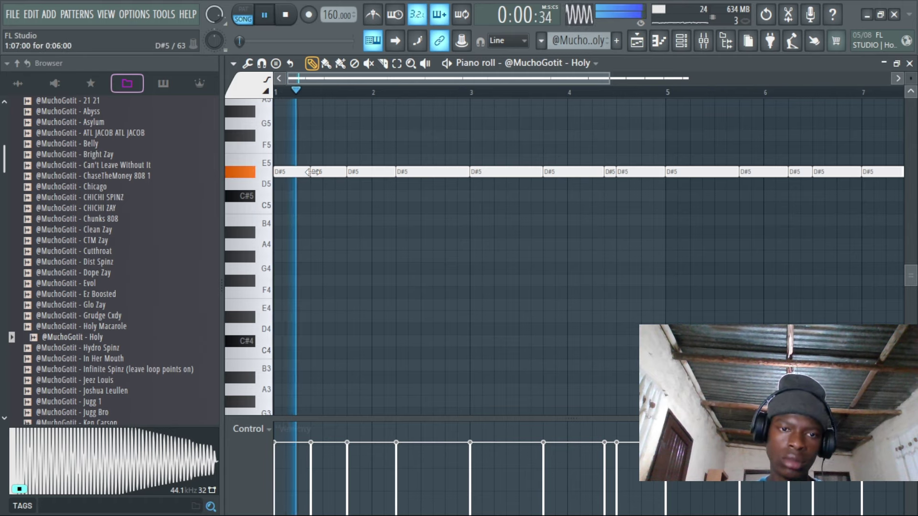
{"action": "right_click", "coordinate": [405, 174]}
{"action": "key", "text": "space"}
{"action": "left_click_drag", "start_coordinate": [396, 171], "coordinate": [421, 179]}
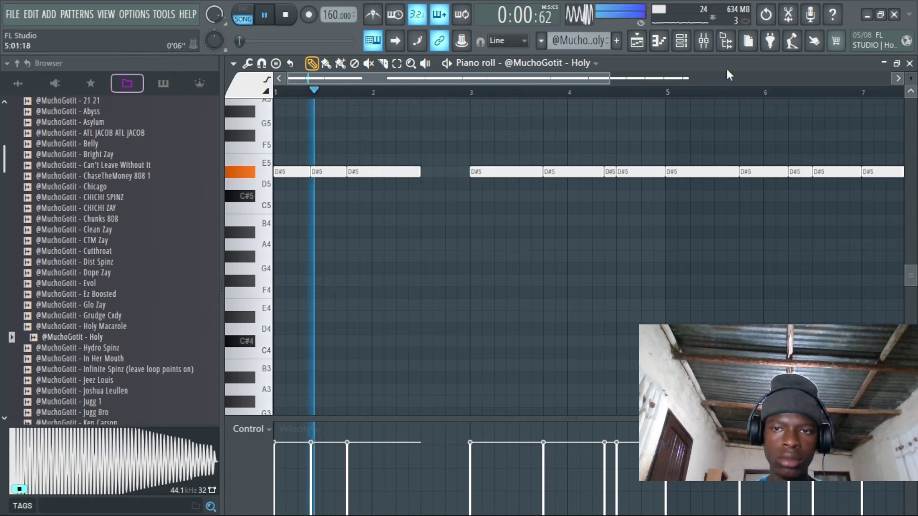
Revisit the melody clip's sample settings and transpose all Holy 808 notes to F5
{"action": "left_click", "coordinate": [637, 40]}
{"action": "double_click", "coordinate": [491, 318]}
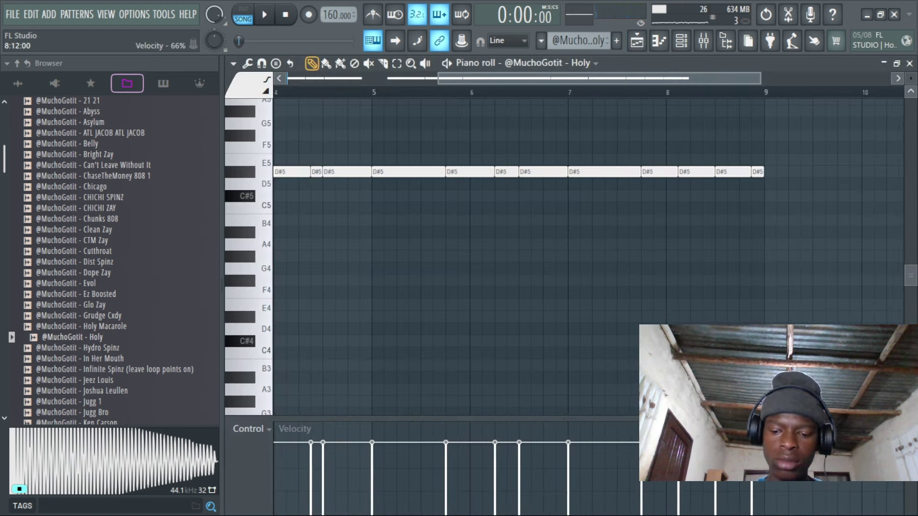
{"action": "scroll", "coordinate": [588, 258], "scroll_direction": "down", "scroll_amount": 1}
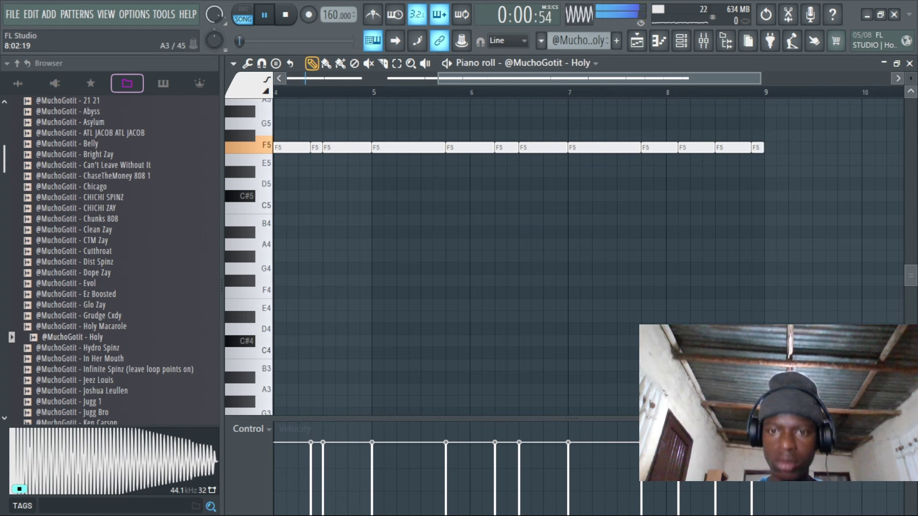
{"action": "scroll", "coordinate": [613, 95], "scroll_direction": "down", "scroll_amount": 2}
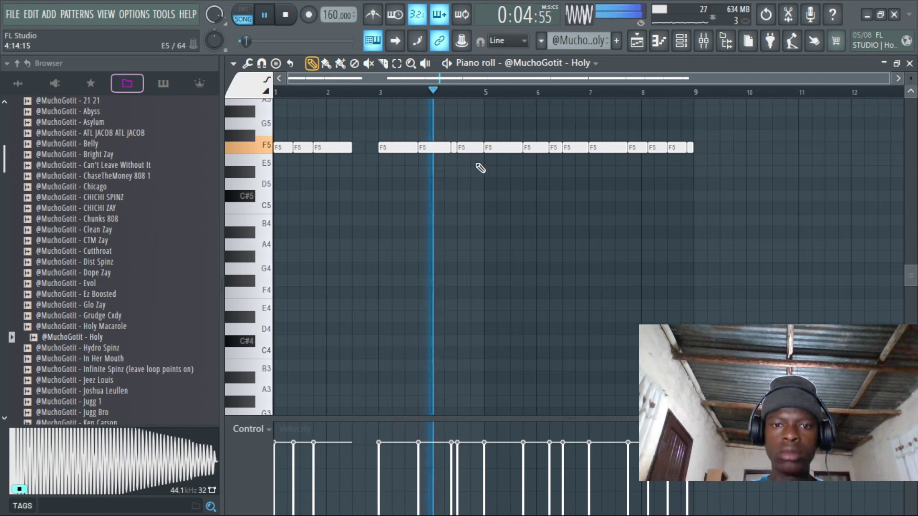
Replace the F5 notes in bar 5 with a copy of the three opening notes and clear the overlapping notes in bar 6
{"action": "right_click", "coordinate": [512, 149]}
{"action": "right_click", "coordinate": [526, 149]}
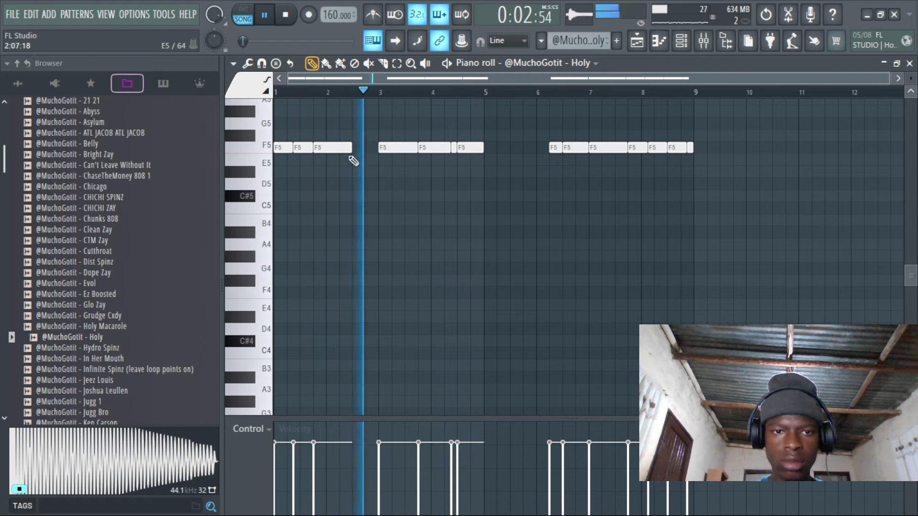
{"action": "left_click_drag", "start_coordinate": [352, 159], "coordinate": [285, 146]}
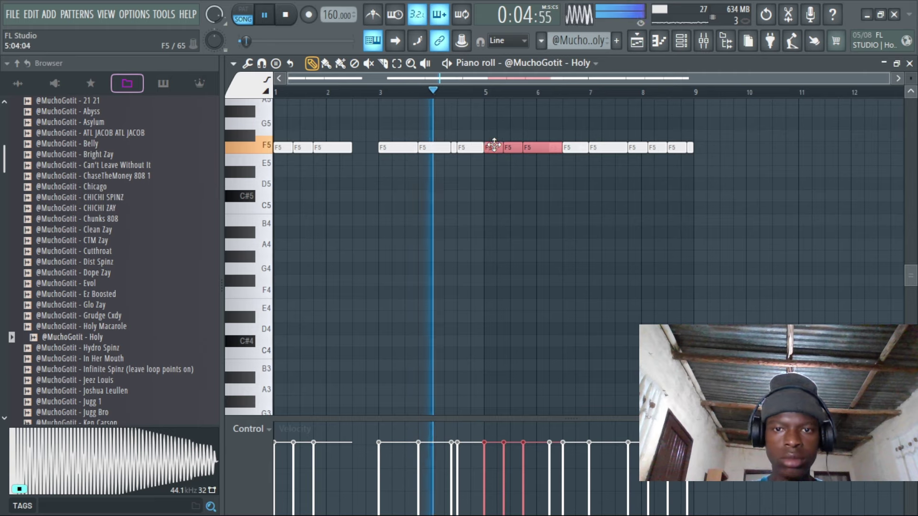
{"action": "left_click", "coordinate": [549, 164]}
{"action": "left_click", "coordinate": [549, 148]}
{"action": "mouse_move", "coordinate": [557, 148]}
{"action": "left_mouse_down"}
{"action": "mouse_move", "coordinate": [577, 148]}
{"action": "mouse_move", "coordinate": [562, 148]}
{"action": "left_mouse_up"}
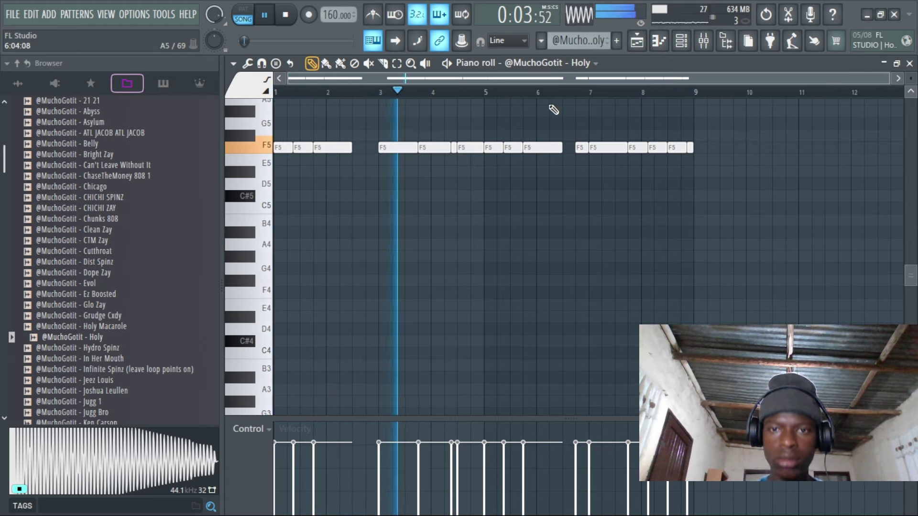
Trim the F5 note before bar 7 to 2 steps and add a 2-step F5 note at bar 8 step 7
{"action": "scroll", "coordinate": [558, 100], "scroll_direction": "up", "scroll_amount": 2}
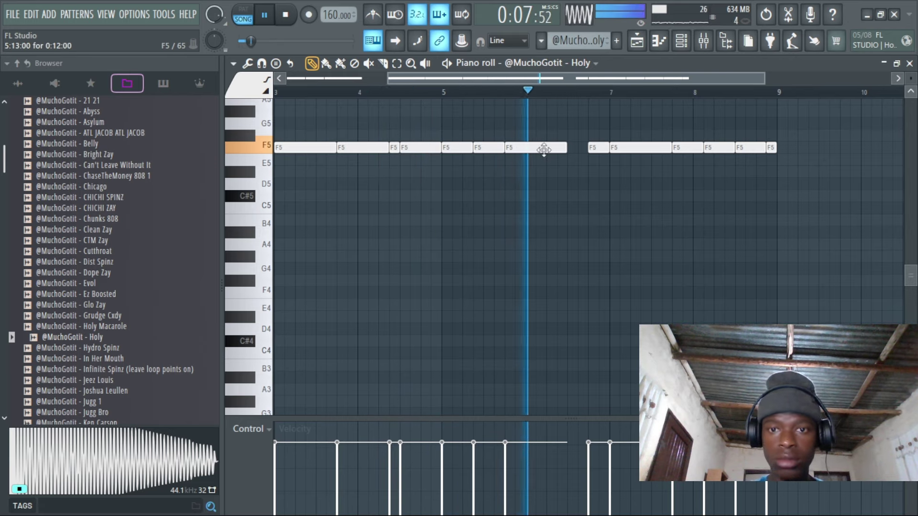
{"action": "left_click_drag", "start_coordinate": [594, 148], "coordinate": [605, 148]}
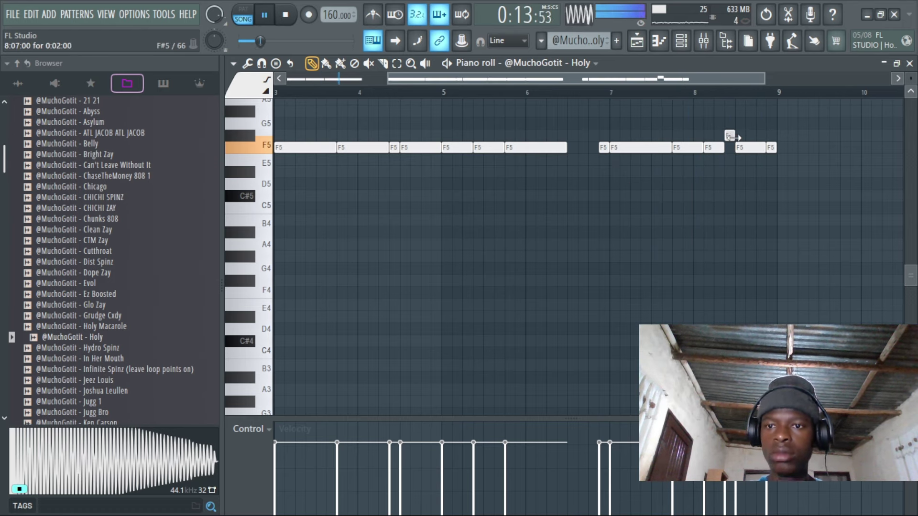
{"action": "scroll", "coordinate": [707, 102], "scroll_direction": "down", "scroll_amount": 2}
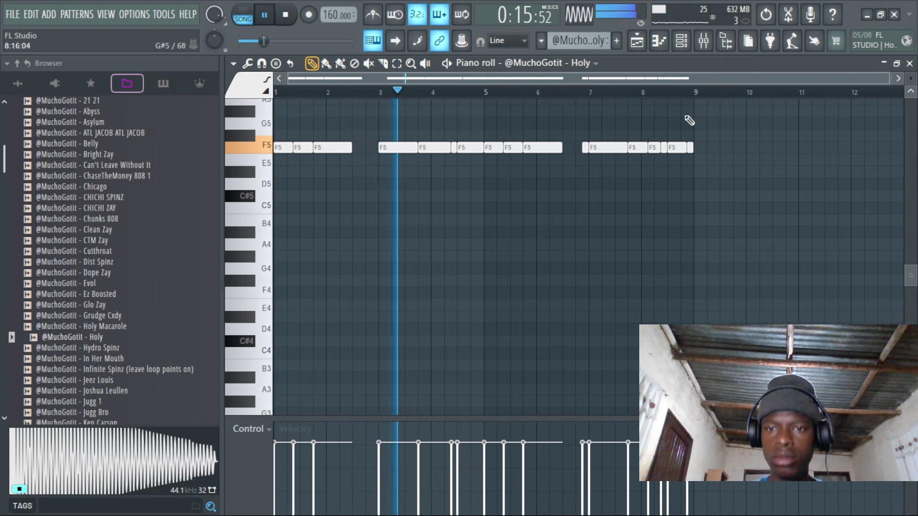
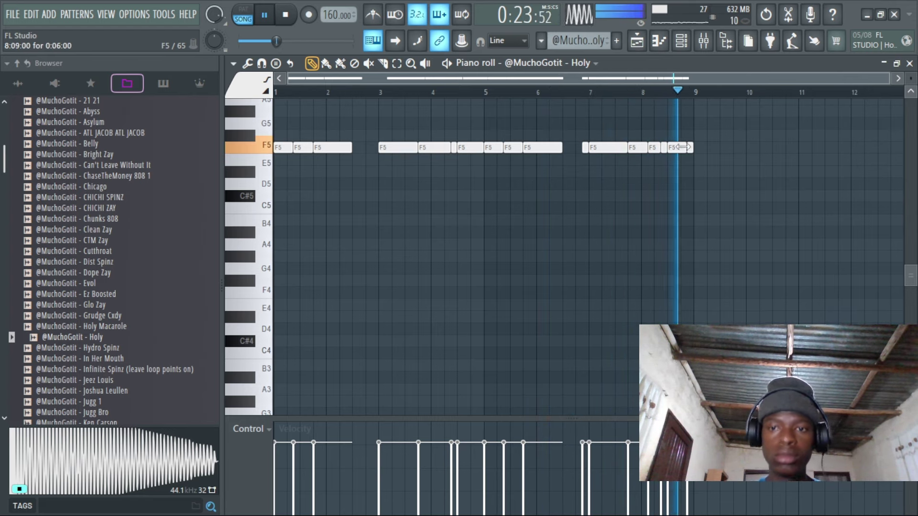
Delete the F5 notes at bar 6 step 15 and bar 8 step 15, extending the bar 8 step 9 note to 8 steps
{"action": "scroll", "coordinate": [693, 96], "scroll_direction": "up", "scroll_amount": 3}
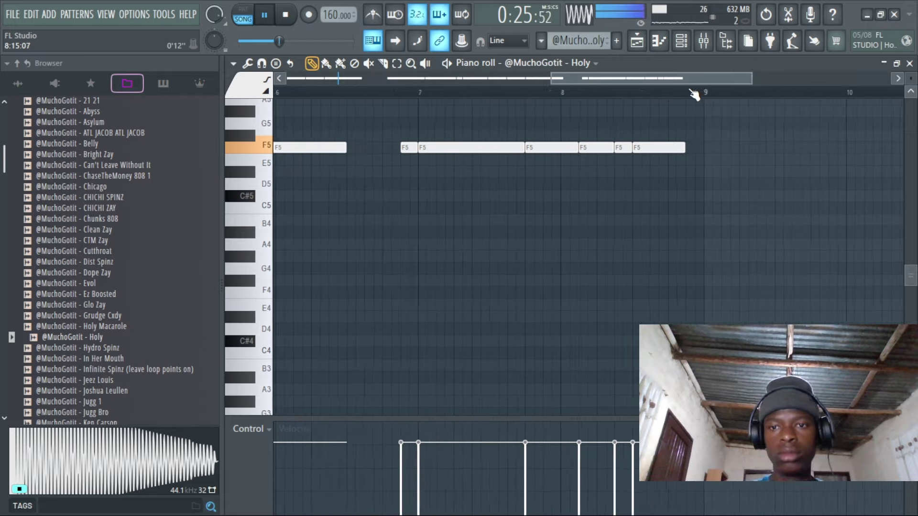
{"action": "left_click", "coordinate": [692, 146]}
{"action": "scroll", "coordinate": [386, 91], "scroll_direction": "down", "scroll_amount": 3}
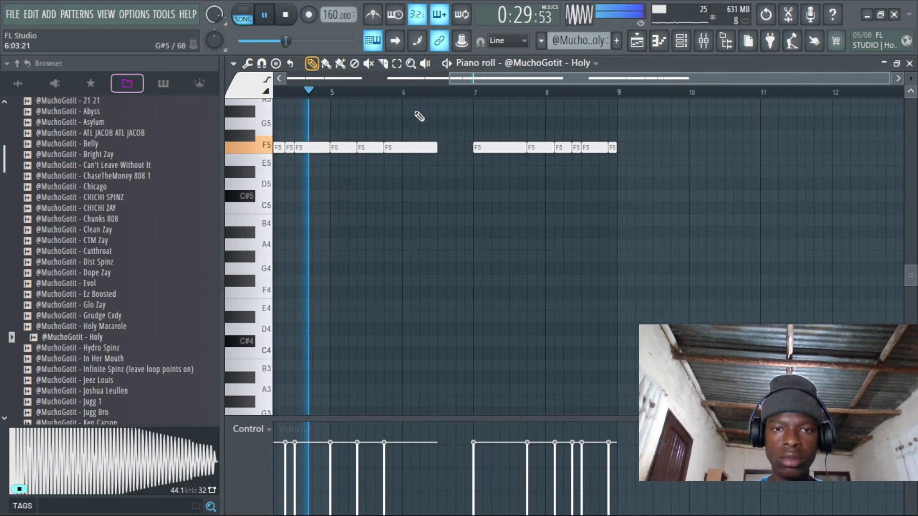
{"action": "scroll", "coordinate": [435, 98], "scroll_direction": "down", "scroll_amount": 3}
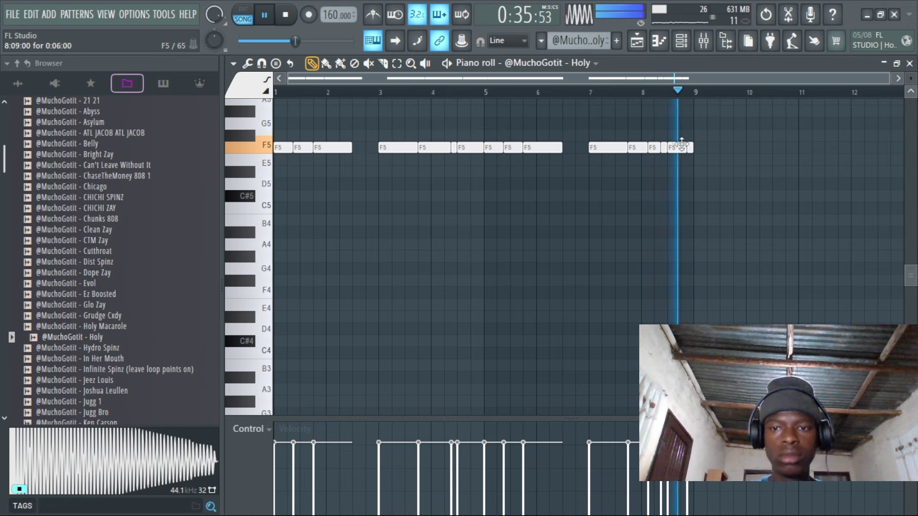
{"action": "scroll", "coordinate": [696, 96], "scroll_direction": "up", "scroll_amount": 3}
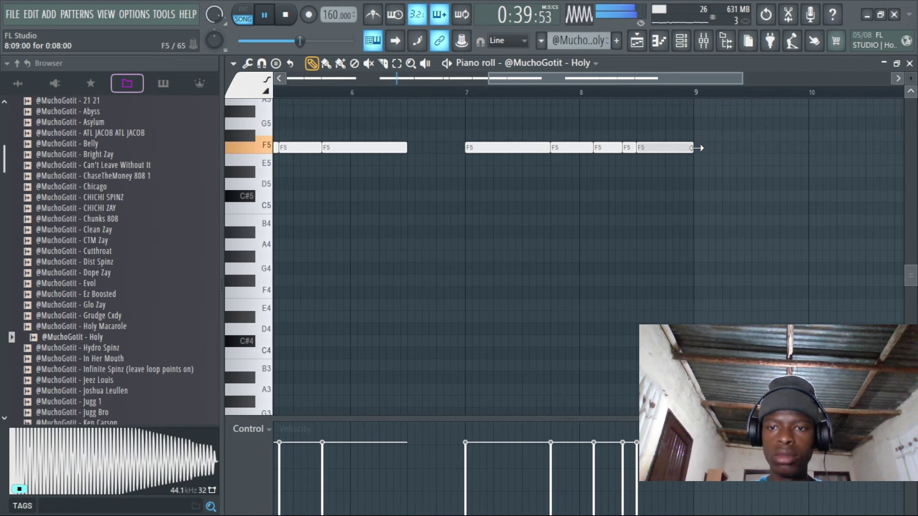
Return to the playlist and open the melody clip's sample settings on Track 10
{"action": "left_click", "coordinate": [640, 42]}
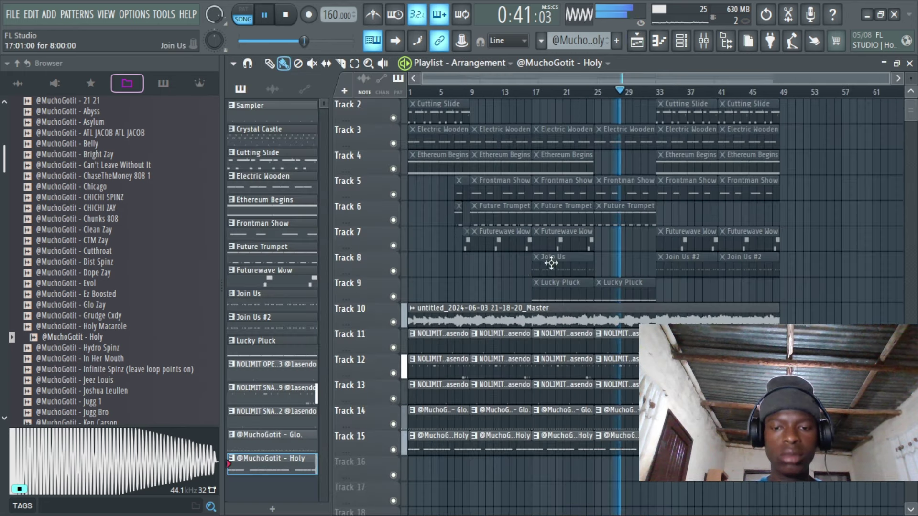
{"action": "double_click", "coordinate": [442, 311]}
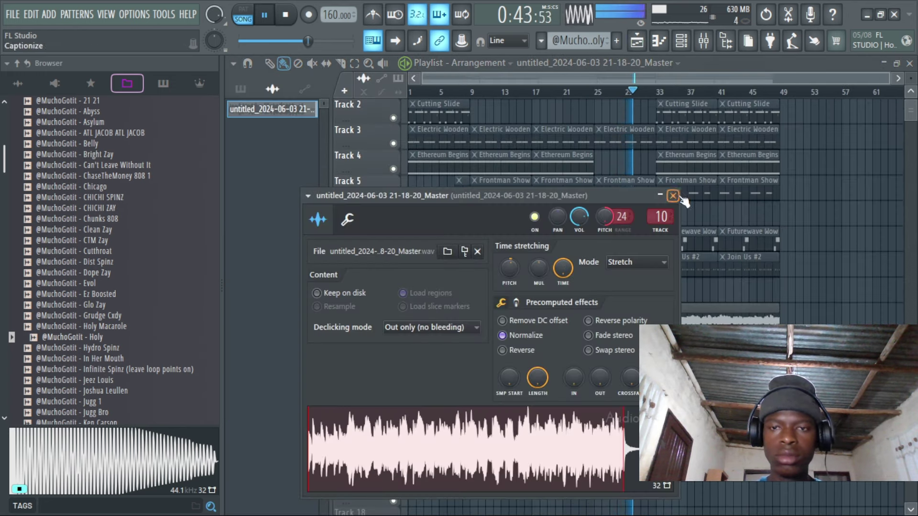
Set the mix of the melody mixer track's HalfTime effect to 82%, then return to the playlist
{"action": "left_click", "coordinate": [708, 42]}
{"action": "left_click", "coordinate": [800, 167]}
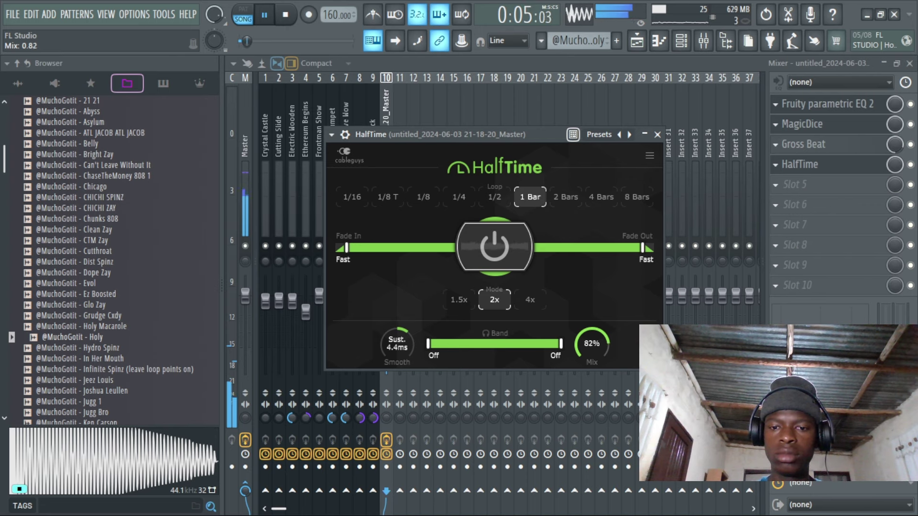
{"action": "left_click", "coordinate": [637, 42]}
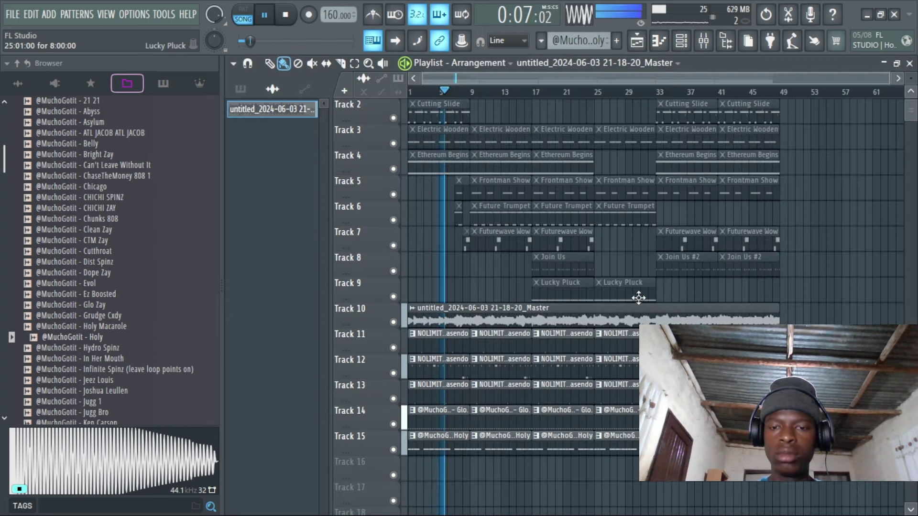
Set the Track 10 melody sample's pitch range to 12 and its channel volume to 67%
{"action": "double_click", "coordinate": [638, 299]}
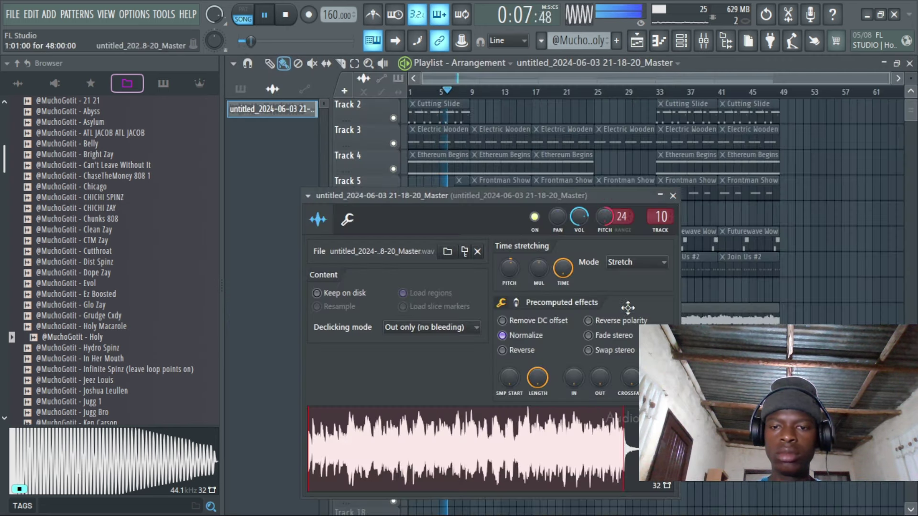
{"action": "right_click", "coordinate": [615, 219]}
{"action": "left_click", "coordinate": [628, 219]}
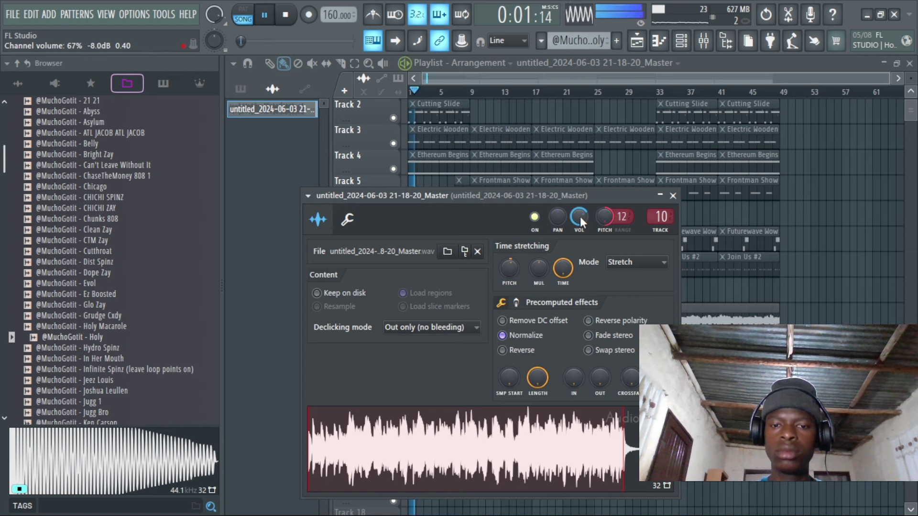
{"action": "left_click", "coordinate": [672, 196]}
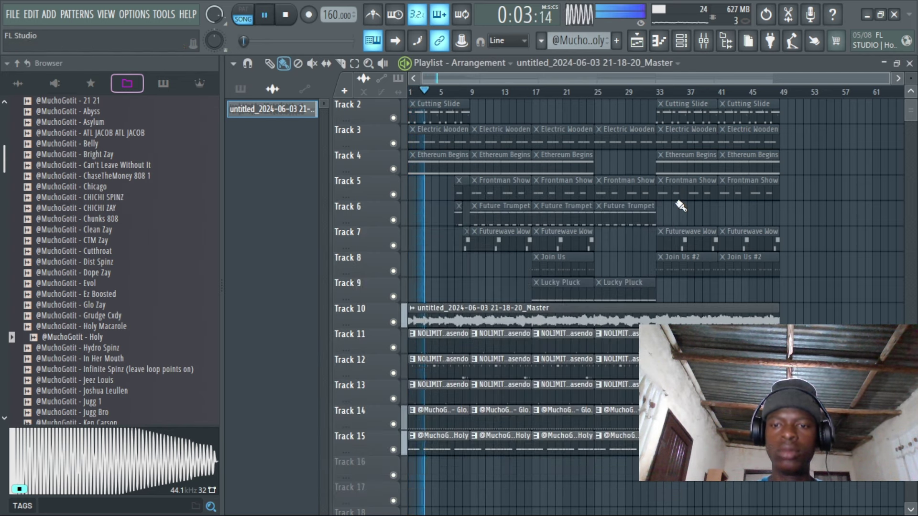
Make the Holy 808 clip at bar 9 of Track 15 a unique pattern, Holy #2
{"action": "scroll", "coordinate": [480, 374], "scroll_direction": "down", "scroll_amount": 2}
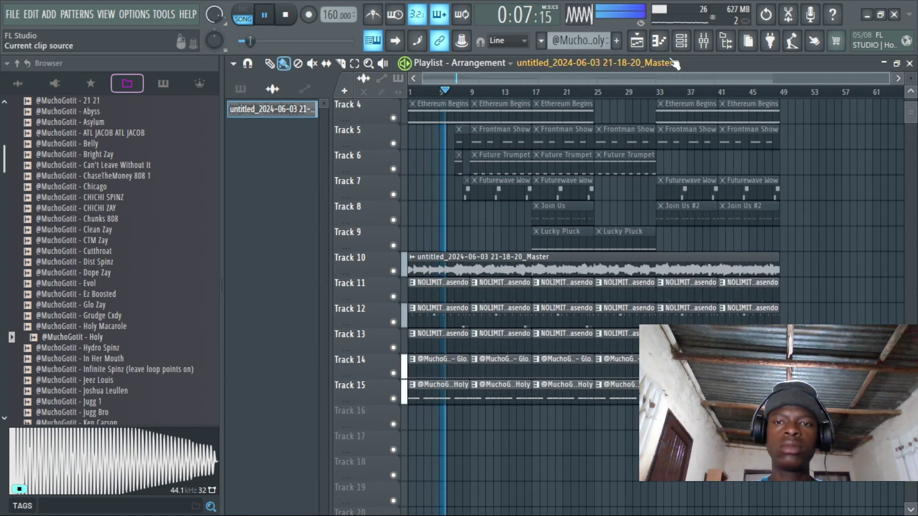
{"action": "left_click", "coordinate": [618, 42]}
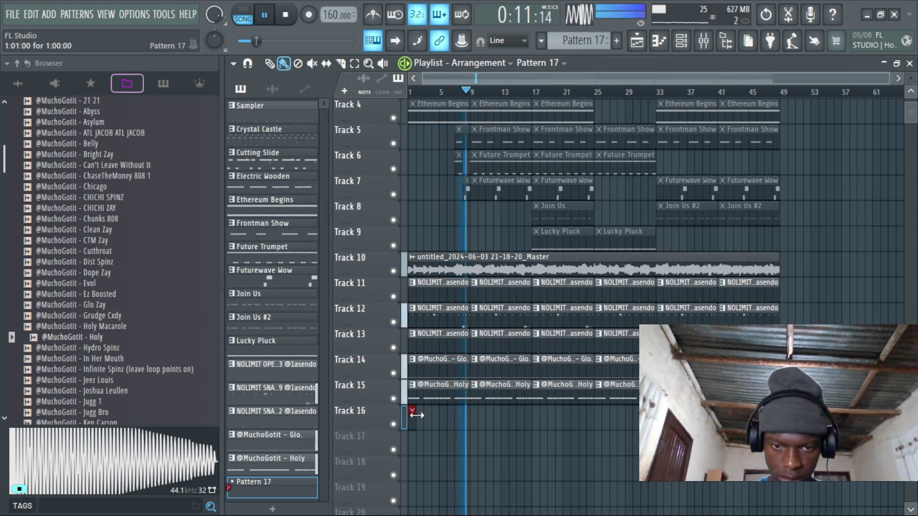
{"action": "left_click", "coordinate": [491, 421]}
{"action": "left_click", "coordinate": [475, 384]}
{"action": "left_click", "coordinate": [497, 421]}
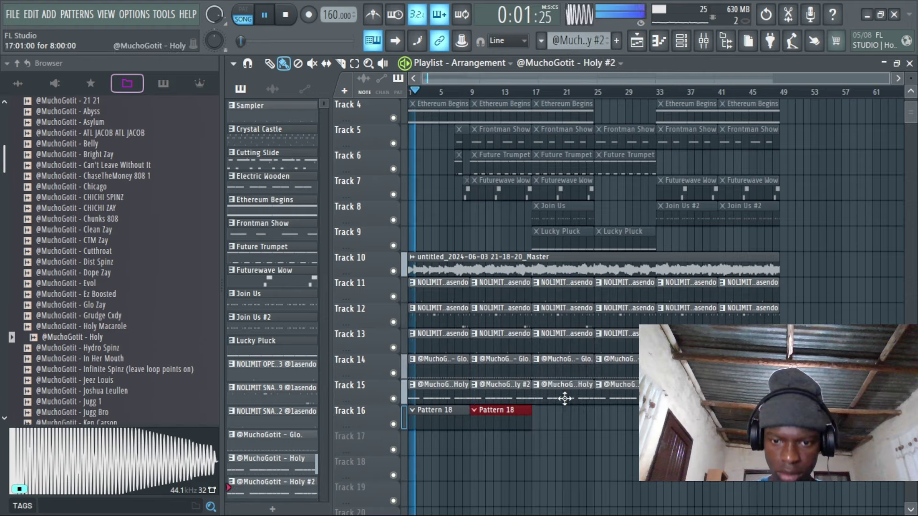
Use Holy #2 at bar 25 too, and move the Holy #2 clips to Track 16 in place of the Pattern 18 clips
{"action": "left_click", "coordinate": [558, 394]}
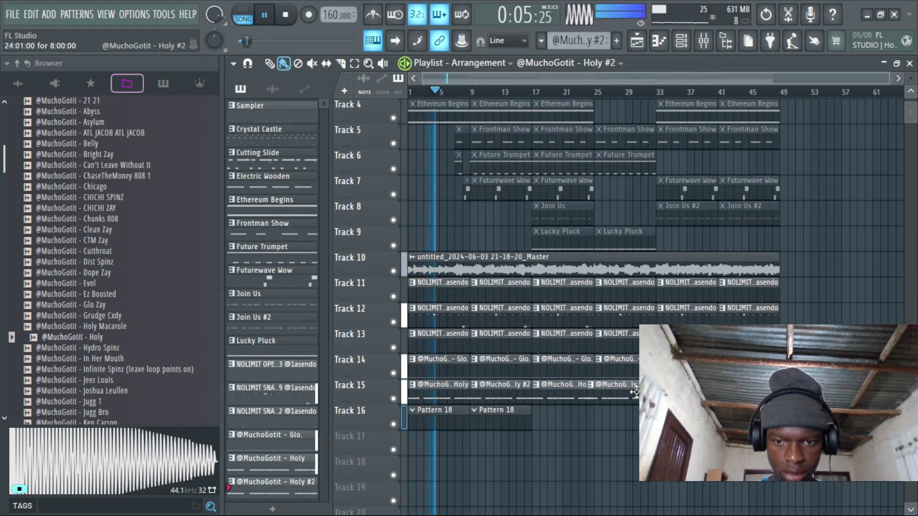
{"action": "right_click", "coordinate": [504, 410]}
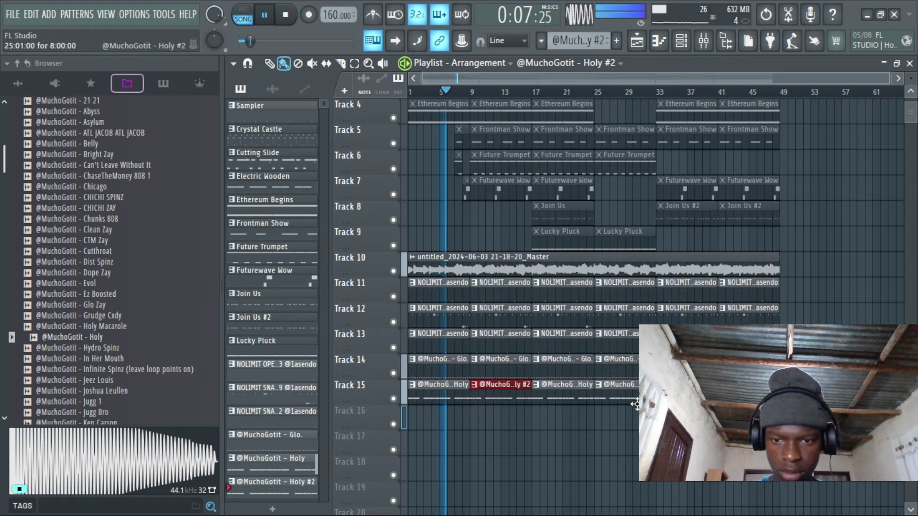
{"action": "left_click_drag", "start_coordinate": [629, 415], "coordinate": [629, 428]}
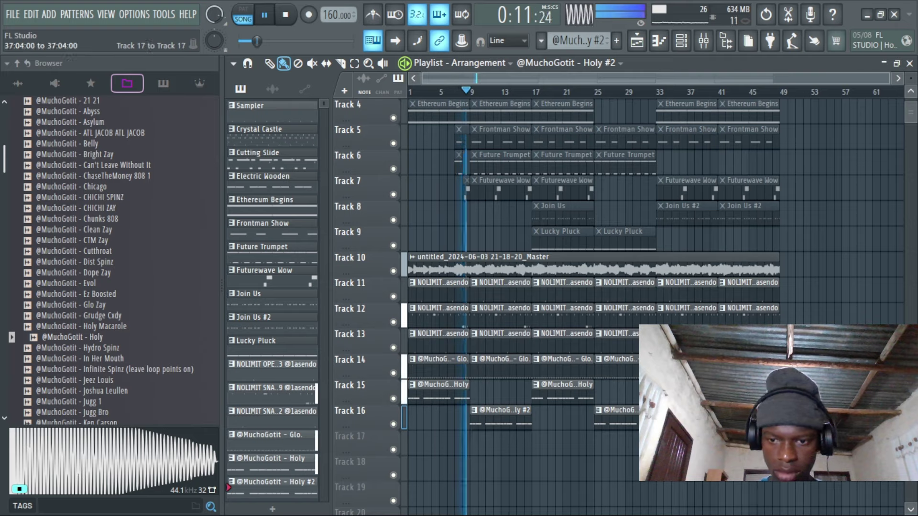
Open the 808 variation's notes, extend the opening F5 note to 10 steps and delete the F5 note following it
{"action": "double_click", "coordinate": [499, 414]}
{"action": "key", "text": "space"}
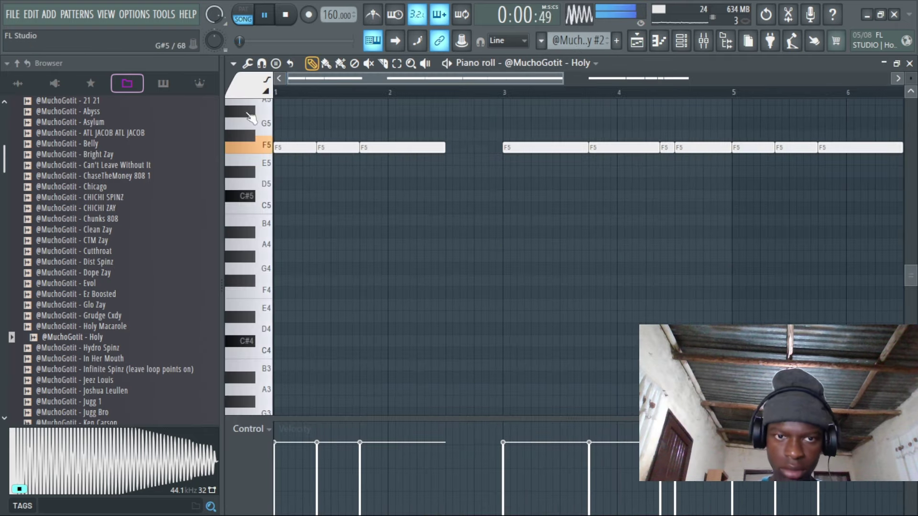
{"action": "left_click_drag", "start_coordinate": [318, 147], "coordinate": [338, 148]}
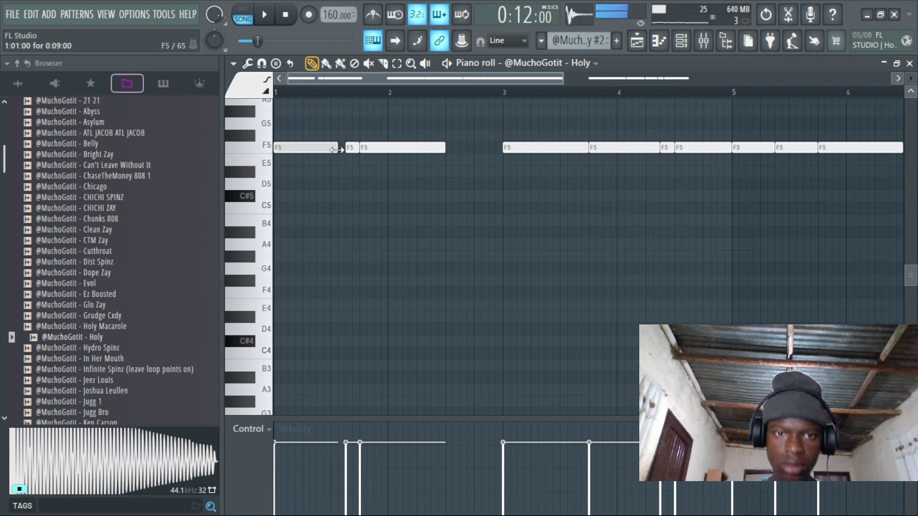
{"action": "right_click", "coordinate": [351, 147]}
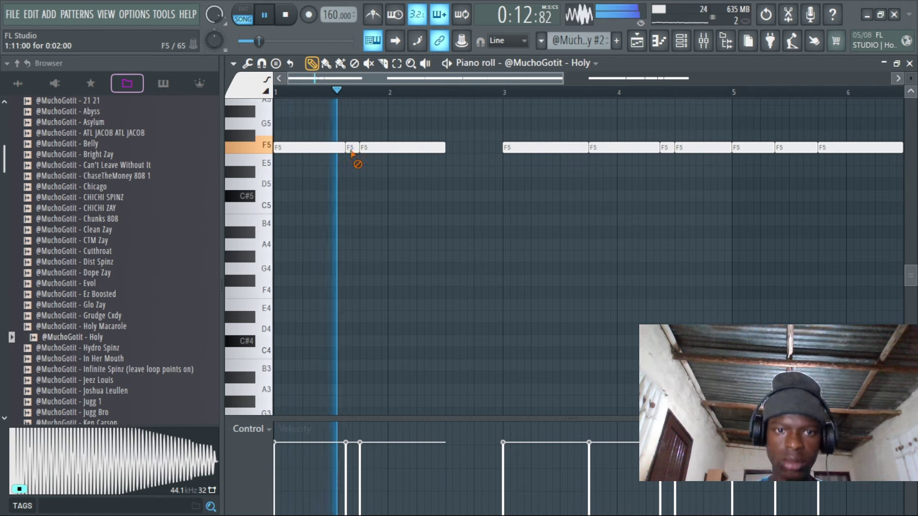
{"action": "left_click_drag", "start_coordinate": [338, 148], "coordinate": [345, 148]}
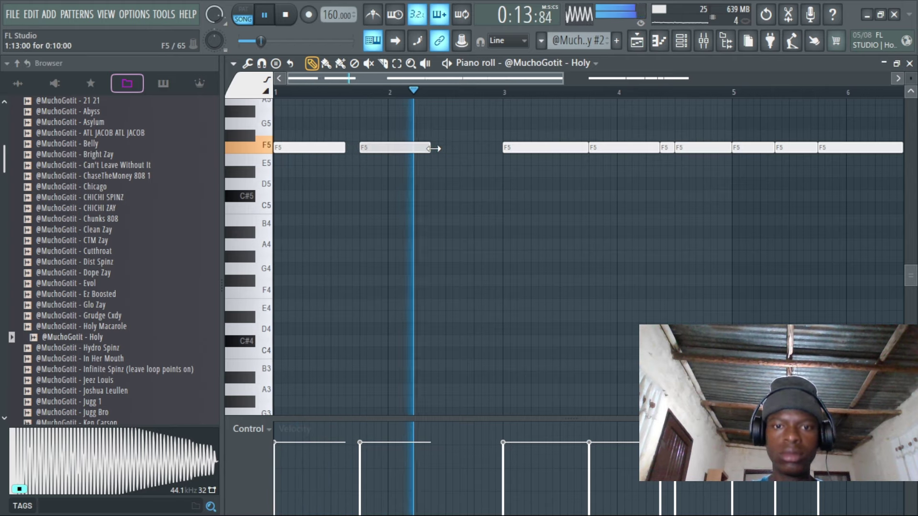
{"action": "left_click_drag", "start_coordinate": [445, 149], "coordinate": [444, 149]}
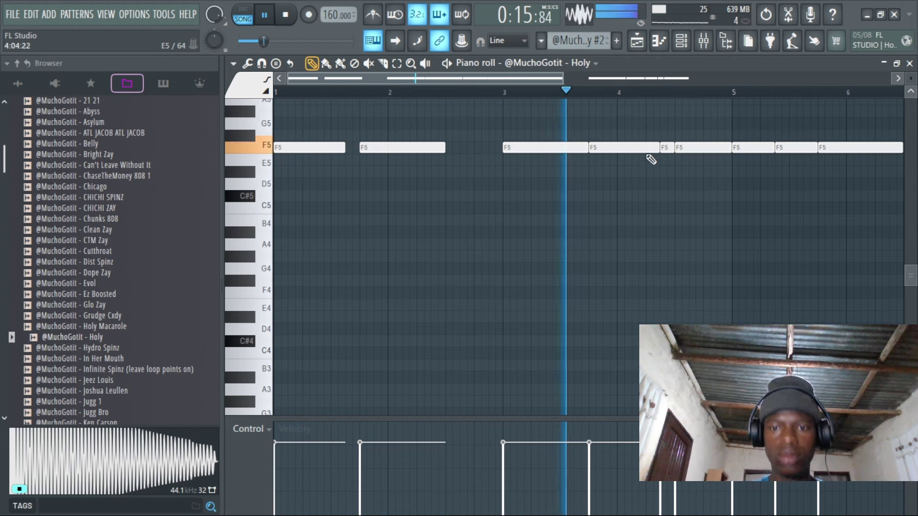
Trim the F5 note at bar 3 step 13 to 8 steps and replace the short bar 4 F5 with a 2-step F#5 at step 5
{"action": "left_click_drag", "start_coordinate": [660, 150], "coordinate": [644, 149]}
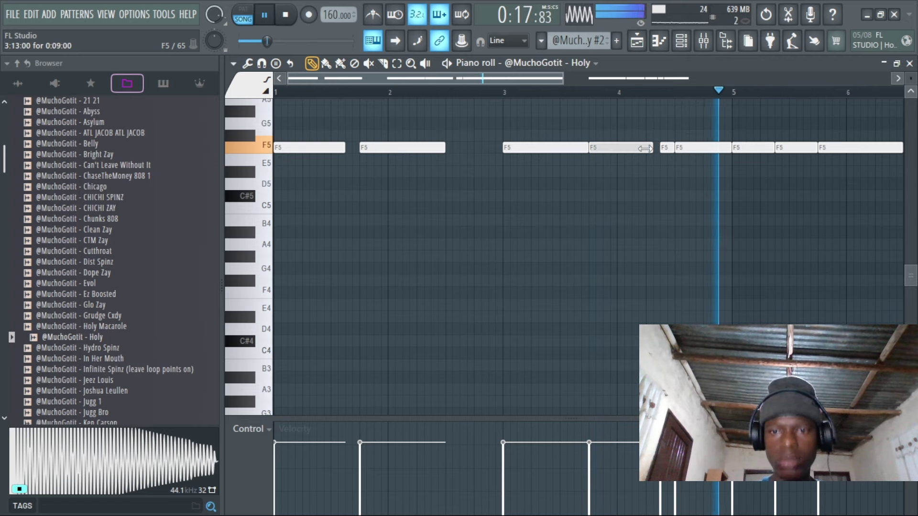
{"action": "left_click", "coordinate": [650, 136]}
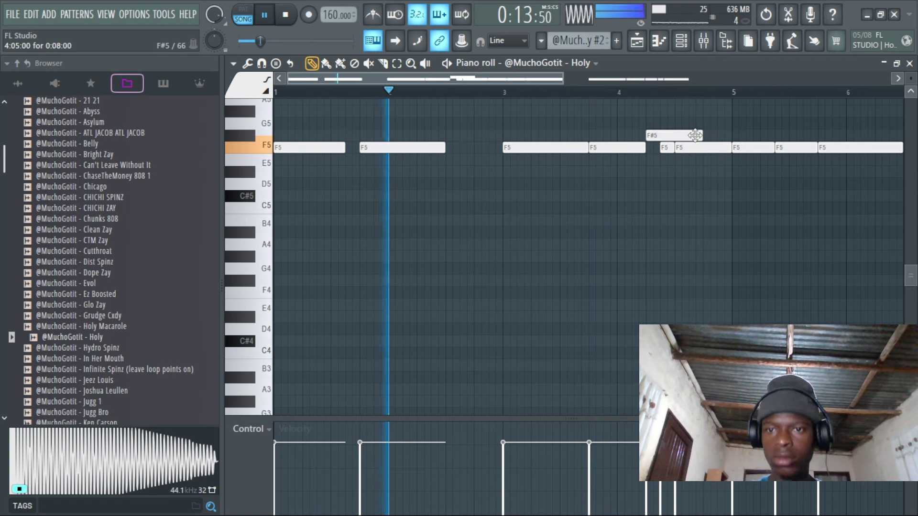
{"action": "left_click_drag", "start_coordinate": [698, 135], "coordinate": [659, 135]}
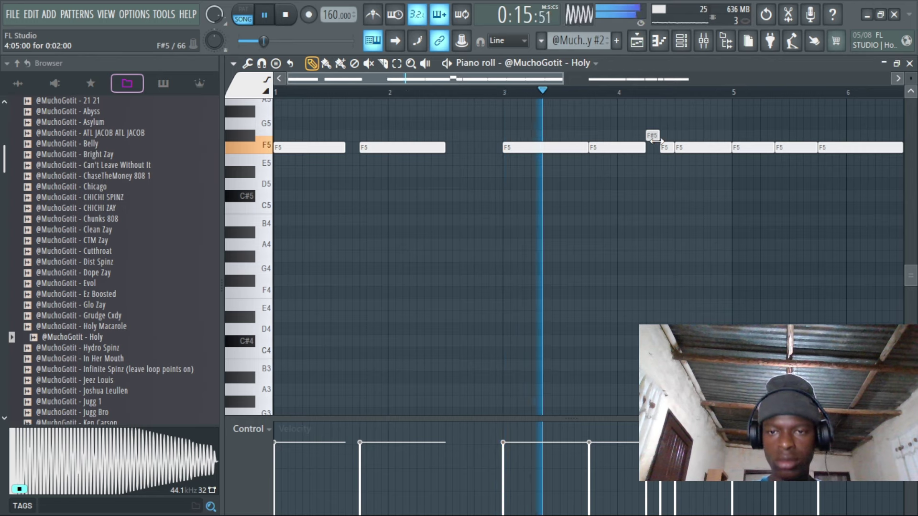
{"action": "right_click", "coordinate": [666, 148]}
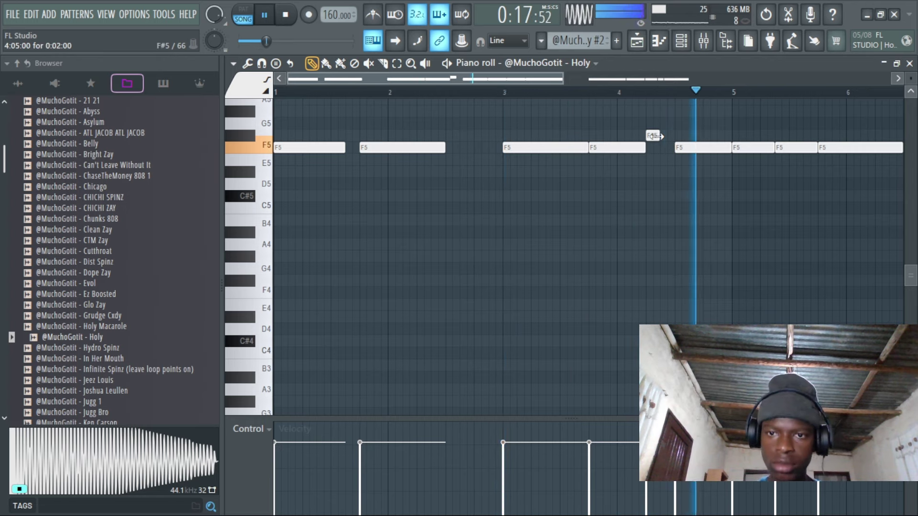
Delete the 2-step note at bar 4 step 5 and raise the F5 note at bar 4 step 9 to G#5
{"action": "left_click_drag", "start_coordinate": [651, 136], "coordinate": [651, 112]}
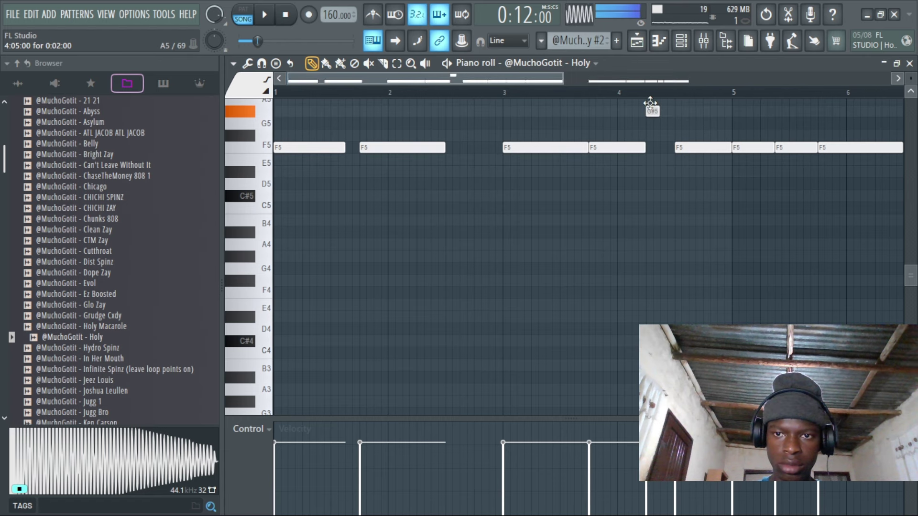
{"action": "key", "text": "space"}
{"action": "right_click", "coordinate": [652, 111]}
{"action": "left_click_drag", "start_coordinate": [694, 148], "coordinate": [689, 104]}
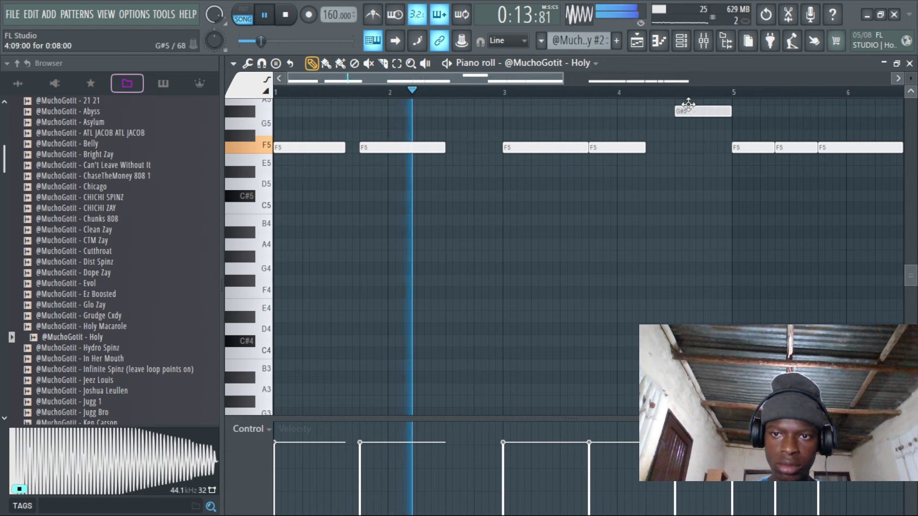
{"action": "key", "text": "space"}
{"action": "key", "text": "space"}
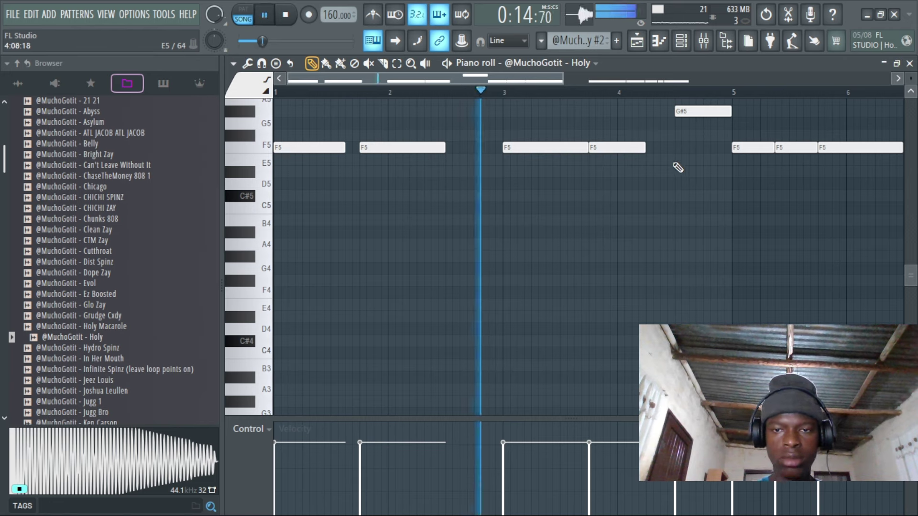
{"action": "key", "text": "space"}
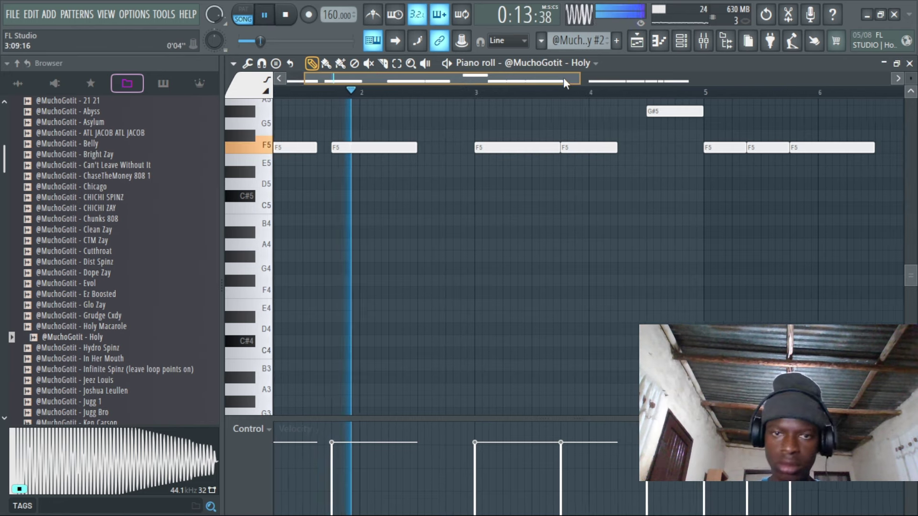
Extend the opening F5 notes of bars 1 and 5 to 12 steps, clearing the F5 note at bar 5 step 7
{"action": "left_click_drag", "start_coordinate": [315, 148], "coordinate": [321, 148]}
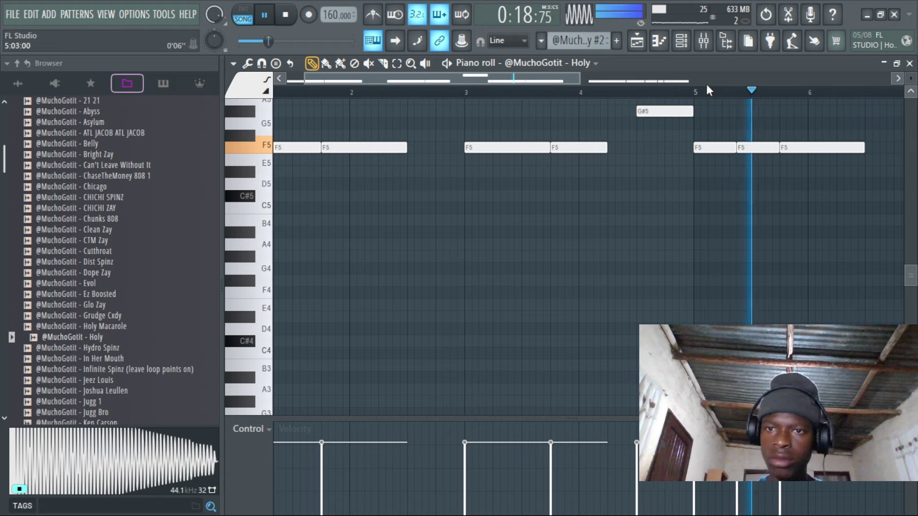
{"action": "scroll", "coordinate": [707, 88], "scroll_direction": "down", "scroll_amount": 2}
{"action": "key", "text": "space"}
{"action": "scroll", "coordinate": [511, 95], "scroll_direction": "up", "scroll_amount": 2}
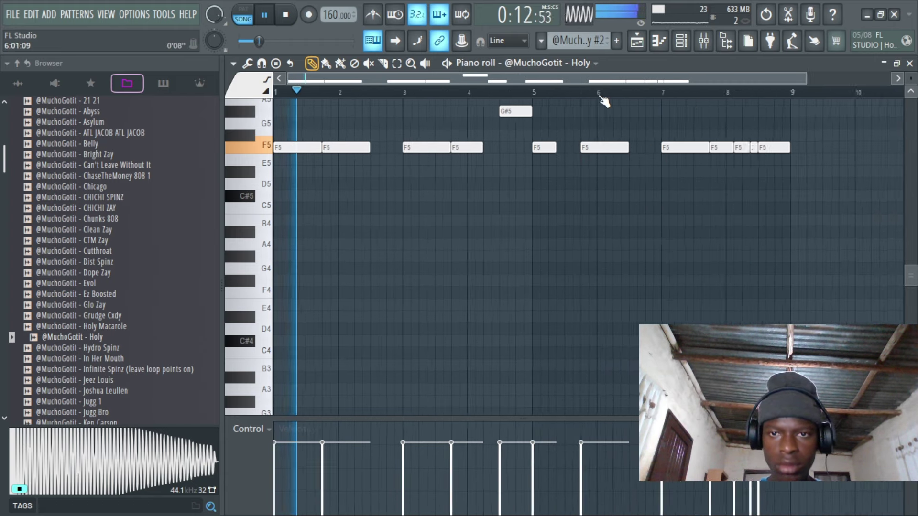
{"action": "scroll", "coordinate": [511, 95], "scroll_direction": "up", "scroll_amount": 1}
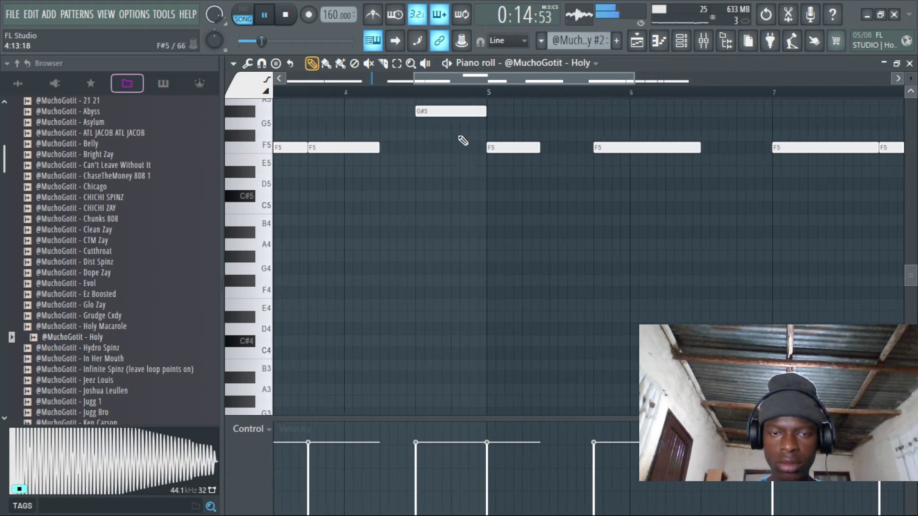
{"action": "scroll", "coordinate": [460, 192], "scroll_direction": "up", "scroll_amount": 3}
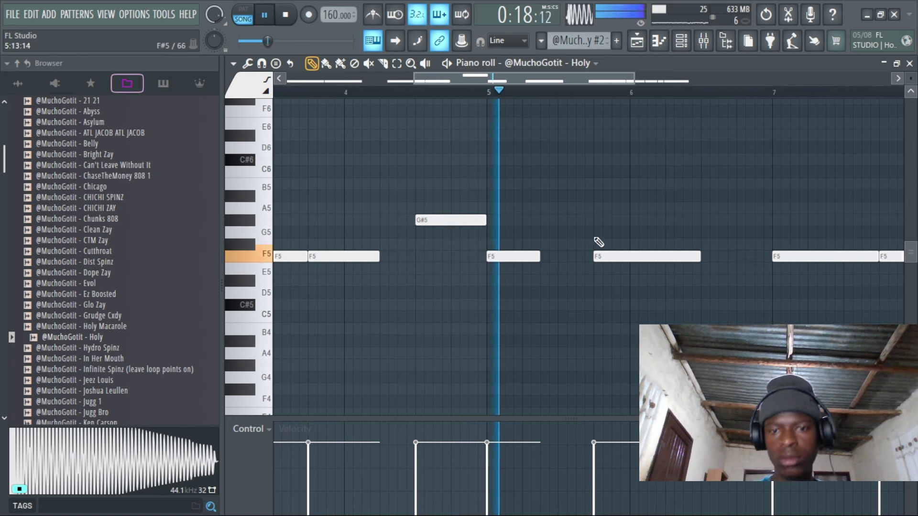
{"action": "left_click_drag", "start_coordinate": [533, 262], "coordinate": [589, 263]}
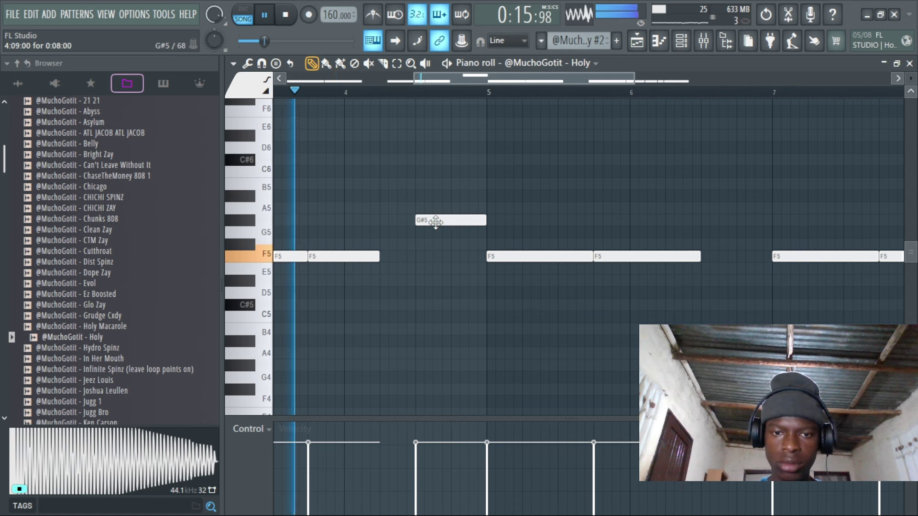
Move the G#5 note at bar 4 step 9 up to C6 and drop it an octave to C5
{"action": "left_click_drag", "start_coordinate": [436, 222], "coordinate": [414, 168]}
{"action": "right_click", "coordinate": [431, 258]}
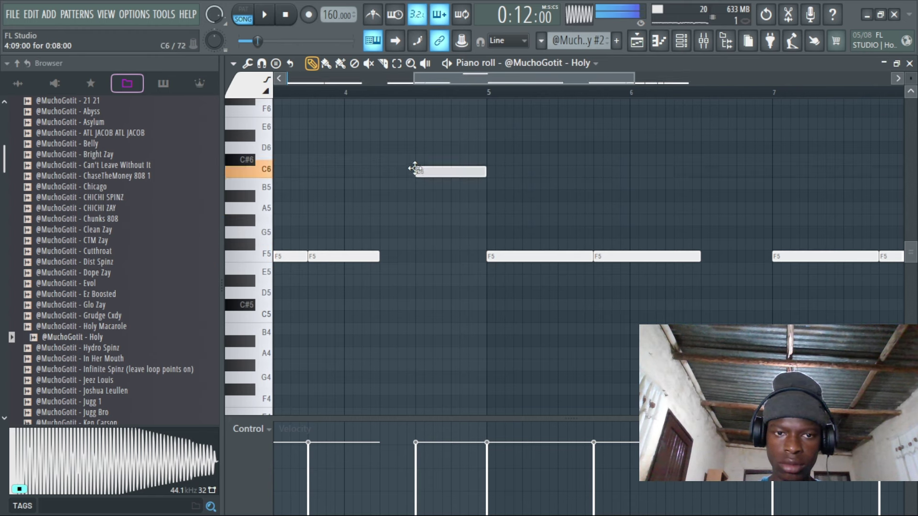
{"action": "left_click", "coordinate": [354, 98]}
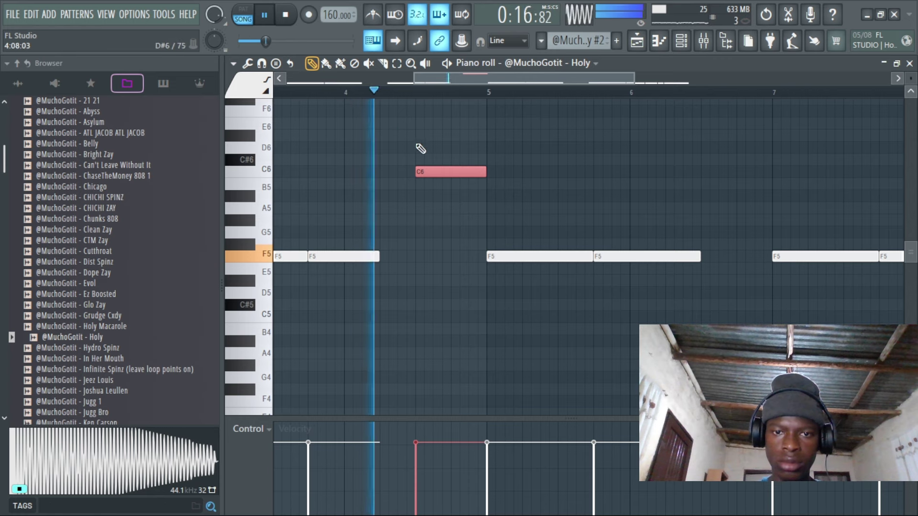
{"action": "key", "text": "ctrl+Down"}
{"action": "key", "text": "space"}
{"action": "key", "text": "space"}
{"action": "mouse_move", "coordinate": [379, 99]}
{"action": "left_mouse_down"}
{"action": "mouse_move", "coordinate": [400, 96]}
{"action": "mouse_move", "coordinate": [391, 99]}
{"action": "left_mouse_up"}
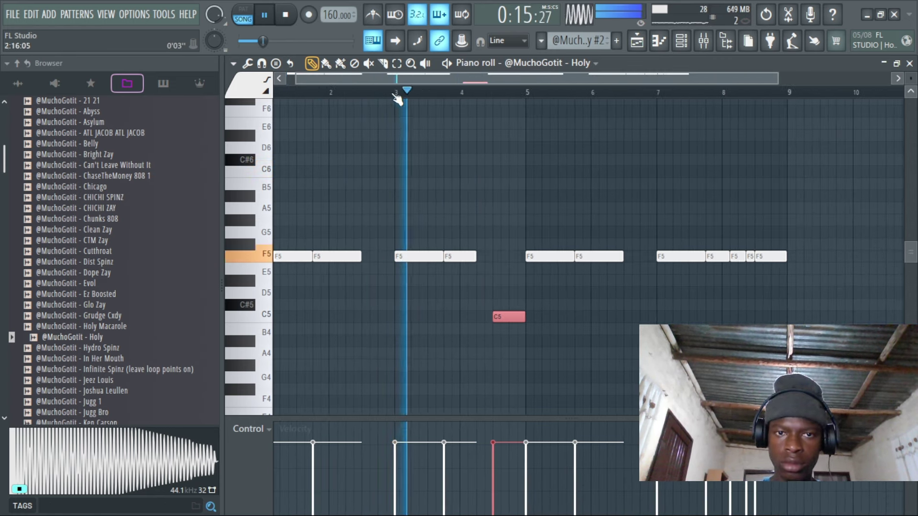
{"action": "left_click", "coordinate": [518, 236]}
Add a 2-step G#5 note at bar 4 step 11 and a 2-step G5 note at bar 4 step 13
{"action": "scroll", "coordinate": [507, 98], "scroll_direction": "up", "scroll_amount": 2}
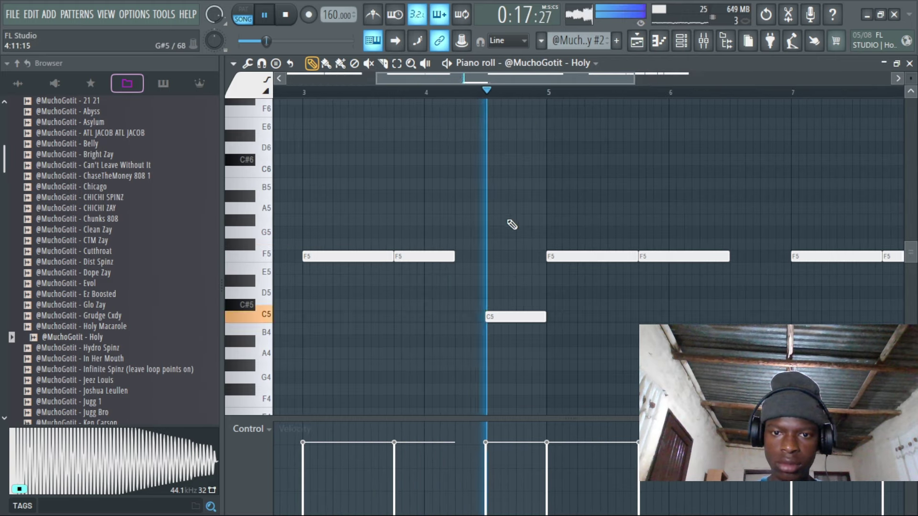
{"action": "key", "text": "space"}
{"action": "left_click", "coordinate": [509, 219]}
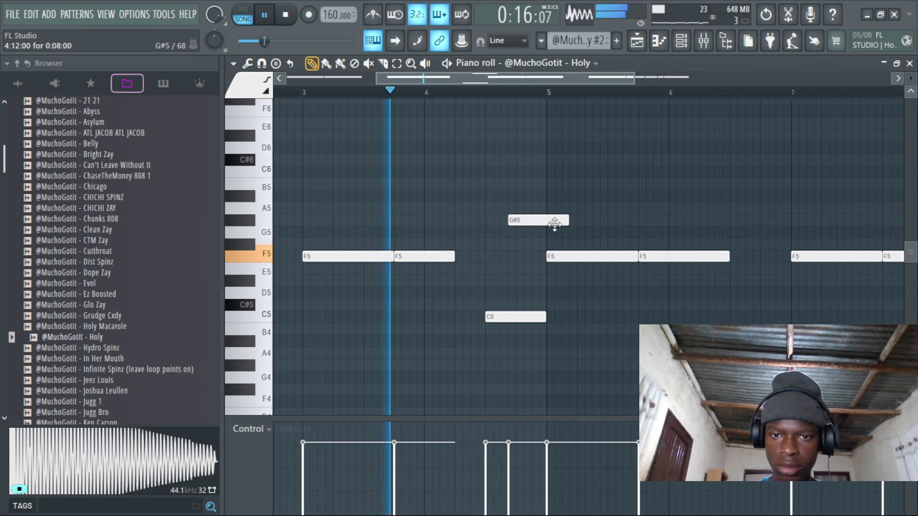
{"action": "left_click_drag", "start_coordinate": [560, 219], "coordinate": [516, 220]}
{"action": "left_click", "coordinate": [521, 232]}
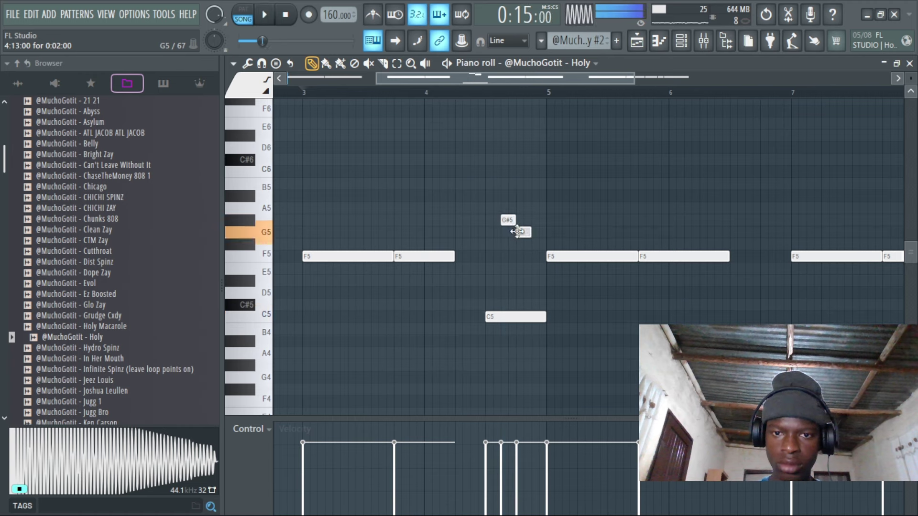
Shorten the C5 note in bar 4 to 2 steps and add a 1-step G5 note at bar 4 step 15
{"action": "left_click_drag", "start_coordinate": [544, 317], "coordinate": [501, 317]}
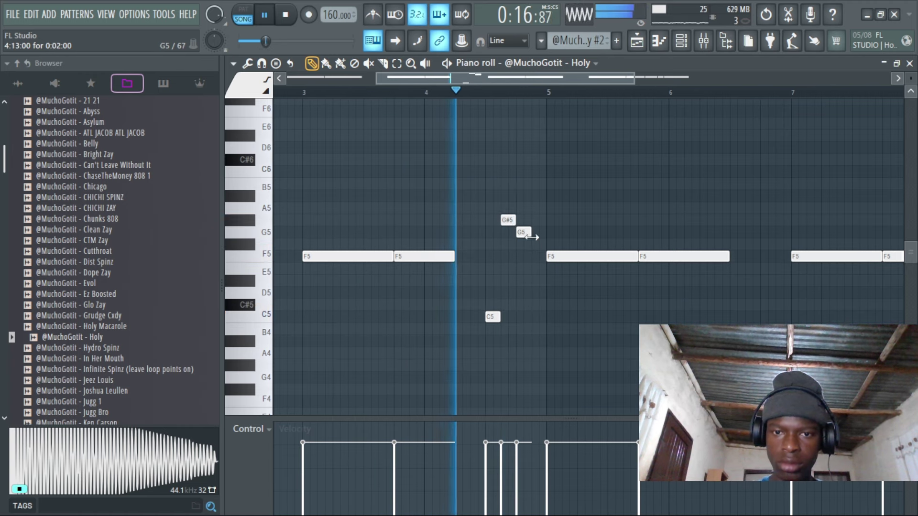
{"action": "left_click", "coordinate": [539, 232]}
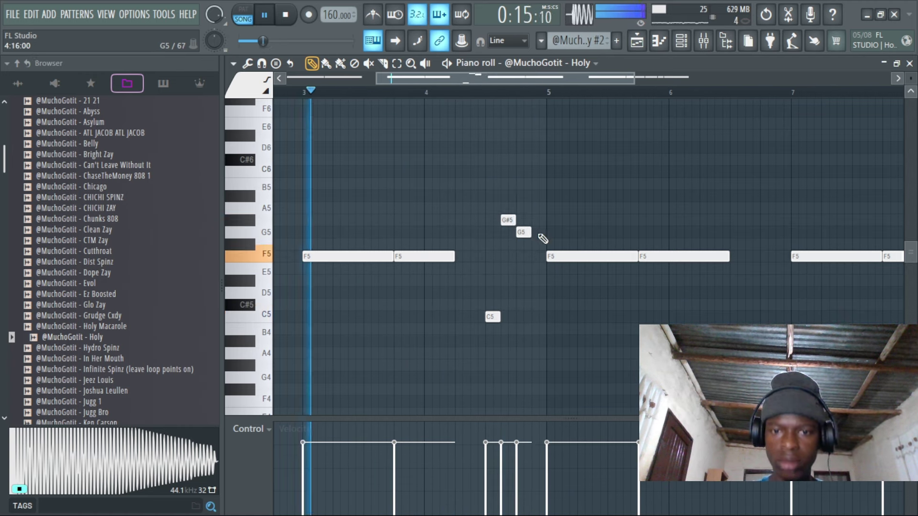
{"action": "key", "text": "alt+a"}
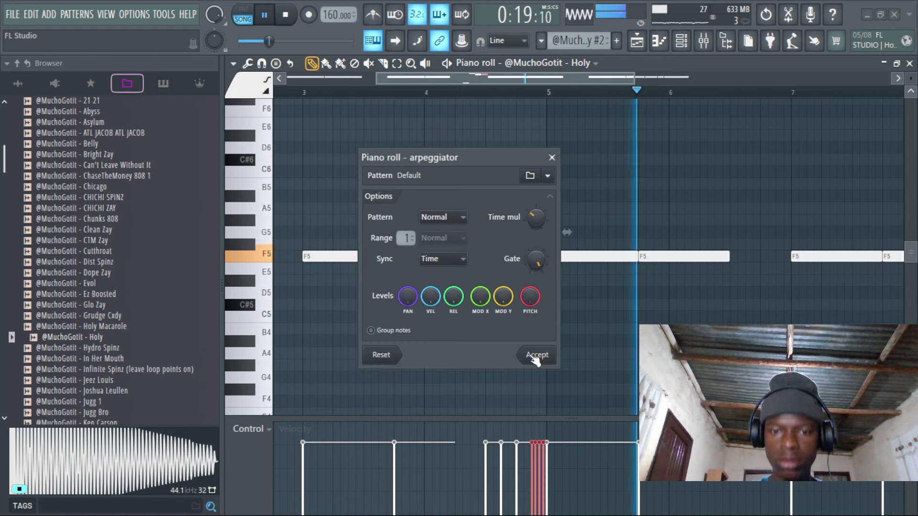
{"action": "left_click", "coordinate": [552, 158]}
{"action": "scroll", "coordinate": [492, 96], "scroll_direction": "up", "scroll_amount": 5}
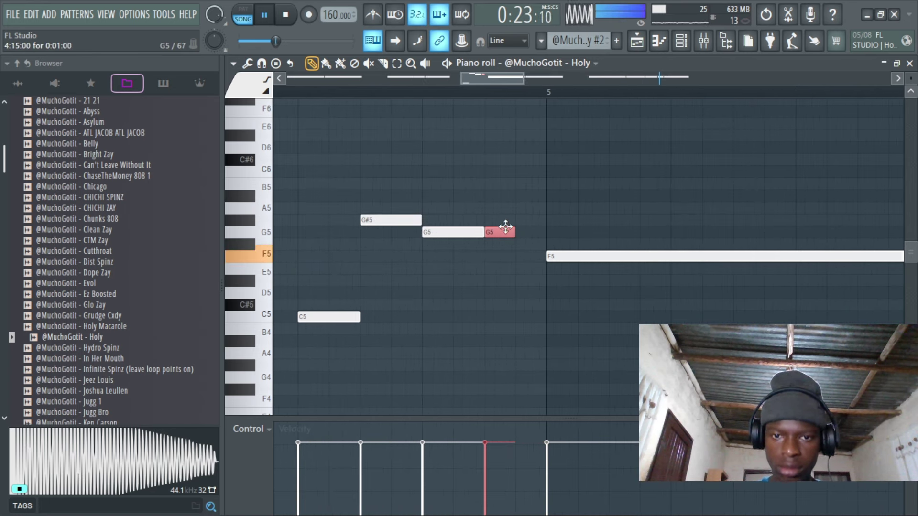
Split the G5 note at bar 4 step 15 in half with the arpeggiator, and chop the first half again using a lower time multiplier
{"action": "key", "text": "alt+a"}
{"action": "left_click", "coordinate": [537, 349]}
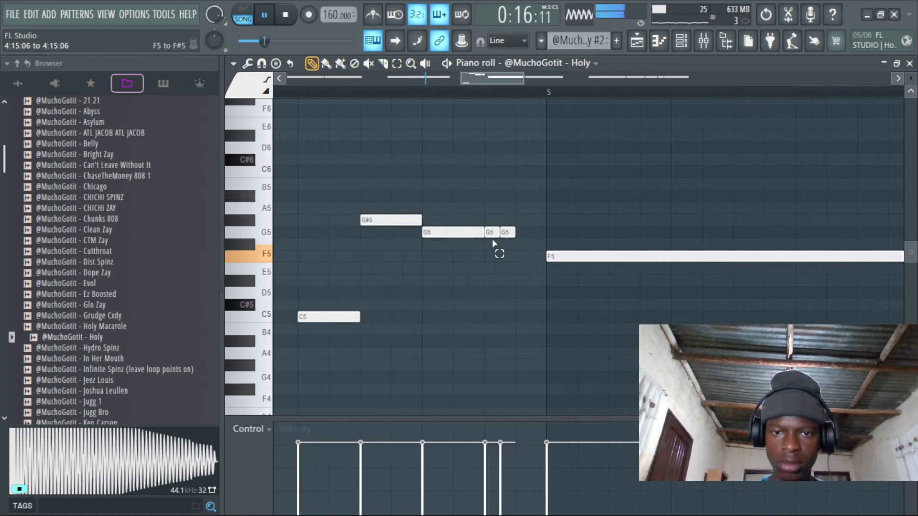
{"action": "key", "text": "alt+a"}
{"action": "left_click_drag", "start_coordinate": [535, 216], "coordinate": [536, 231]}
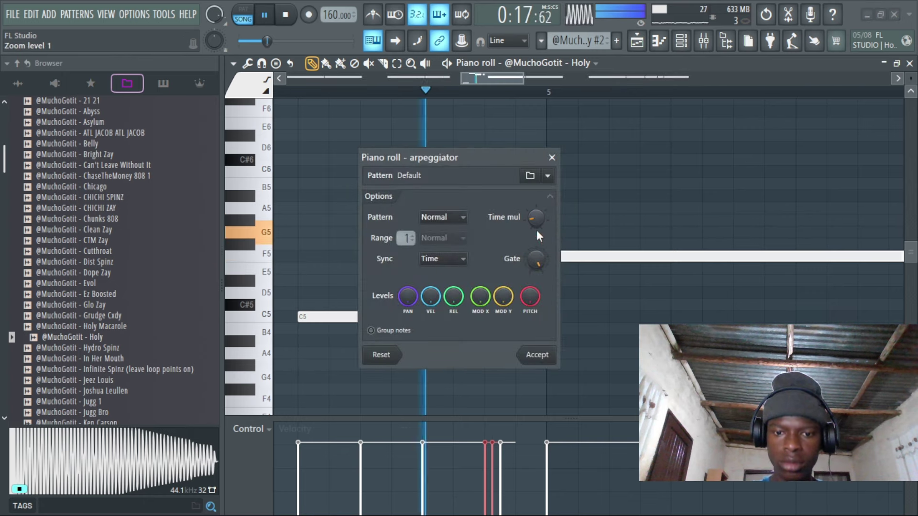
{"action": "left_click", "coordinate": [538, 349]}
{"action": "key", "text": "space"}
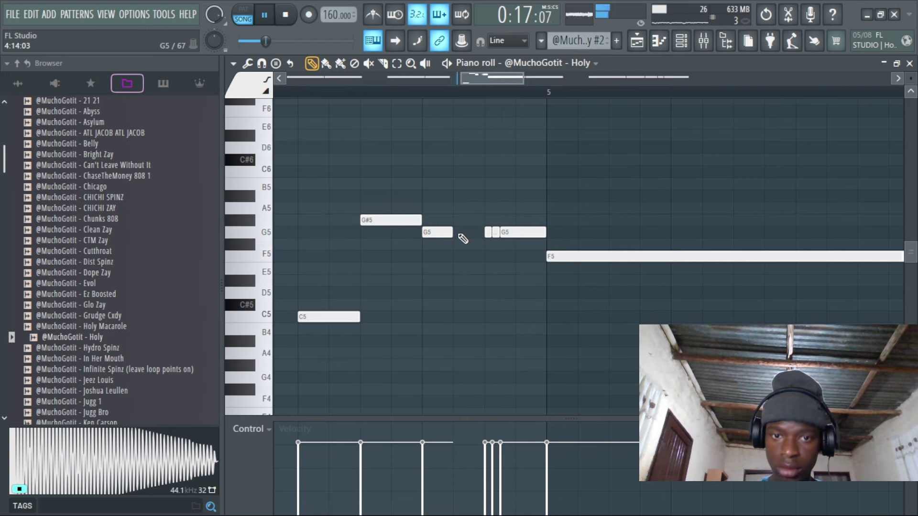
Move the chopped G5 roll to bar 4 step 14 and place the longer G5 note directly after it
{"action": "left_click", "coordinate": [462, 234]}
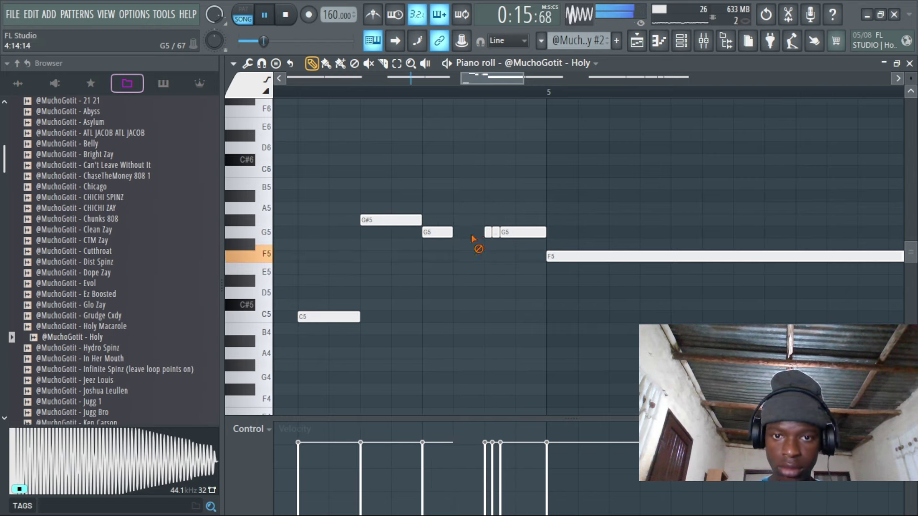
{"action": "left_click_drag", "start_coordinate": [495, 234], "coordinate": [463, 233]}
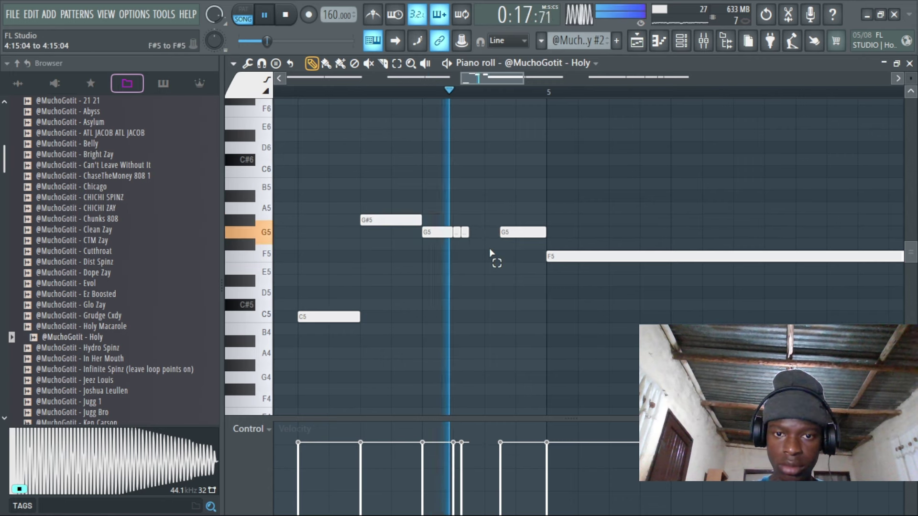
{"action": "key", "text": "space"}
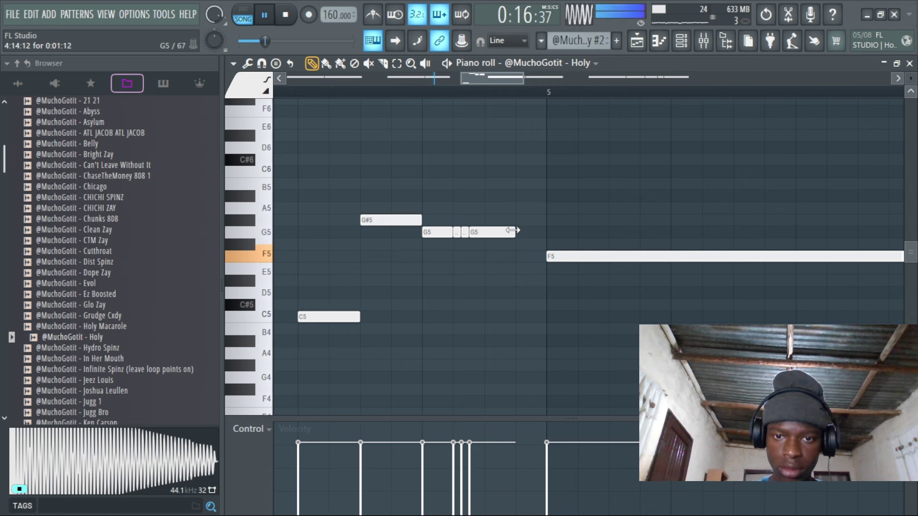
{"action": "key", "text": "space"}
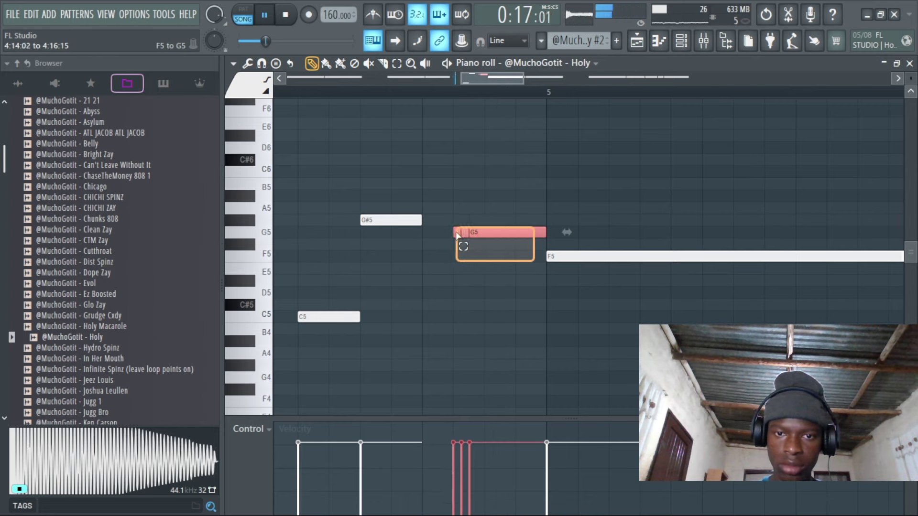
Shift the G5 roll and its trailing note to bar 4 step 13 and add a 2-step G5 note at step 15
{"action": "left_click_drag", "start_coordinate": [457, 235], "coordinate": [434, 234]}
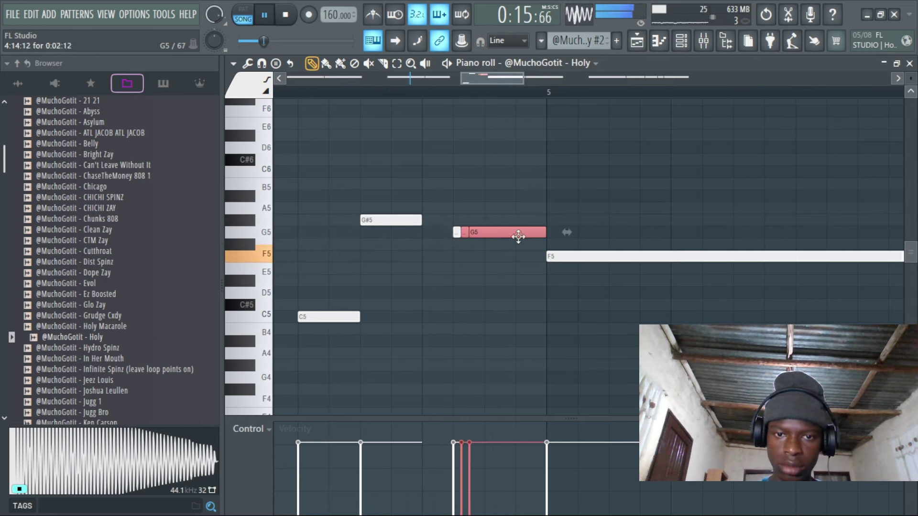
{"action": "left_click", "coordinate": [467, 260]}
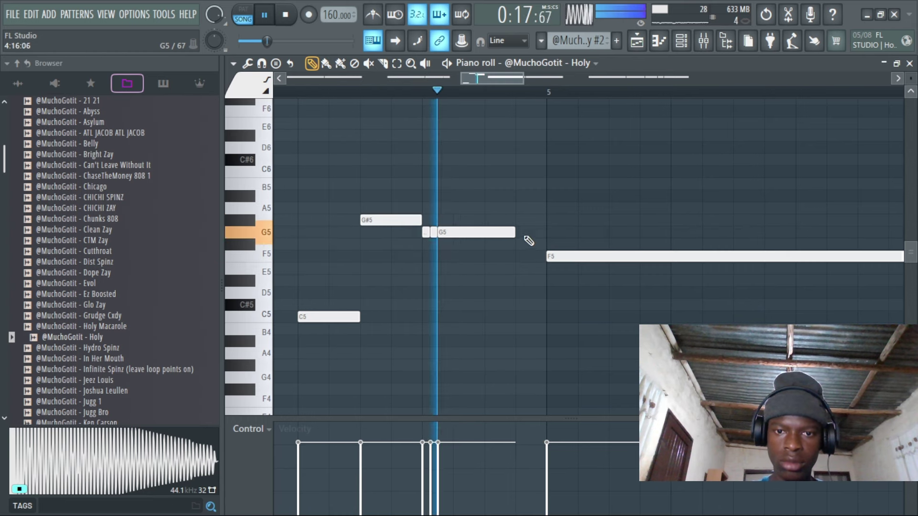
{"action": "key", "text": "space"}
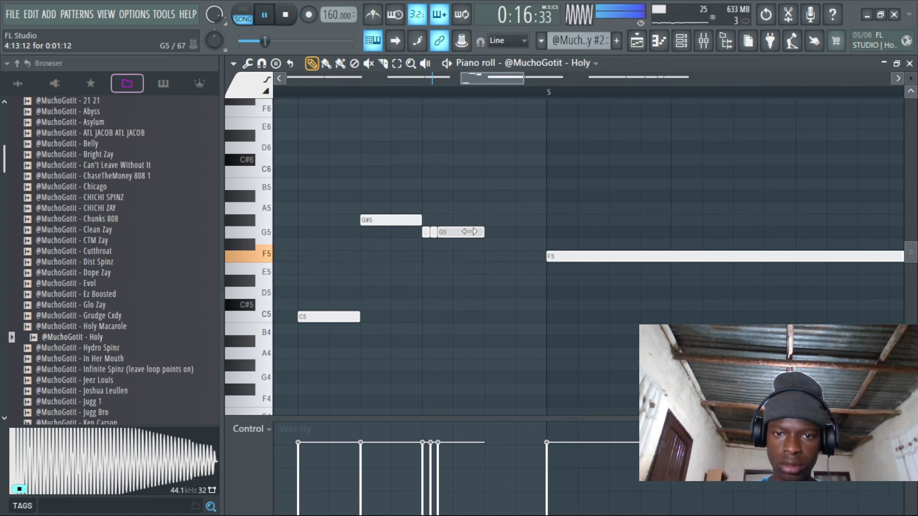
{"action": "left_click", "coordinate": [487, 233]}
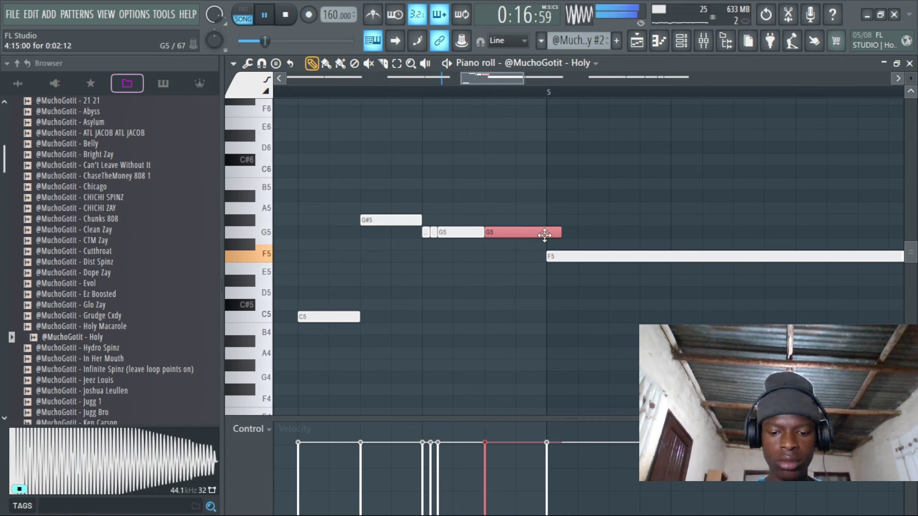
{"action": "left_click_drag", "start_coordinate": [544, 235], "coordinate": [545, 235]}
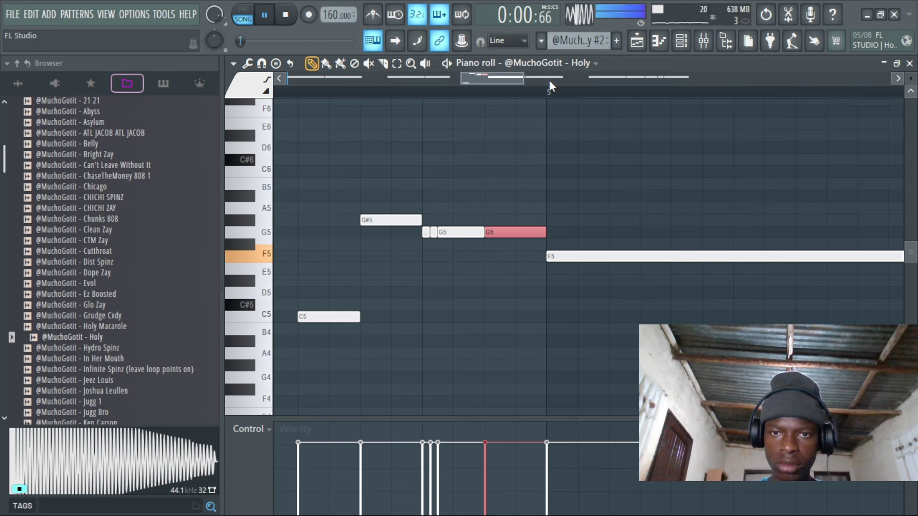
Set the pitch shift of the Track 10 melody audio clip to -100 cents
{"action": "scroll", "coordinate": [550, 86], "scroll_direction": "down", "scroll_amount": 5}
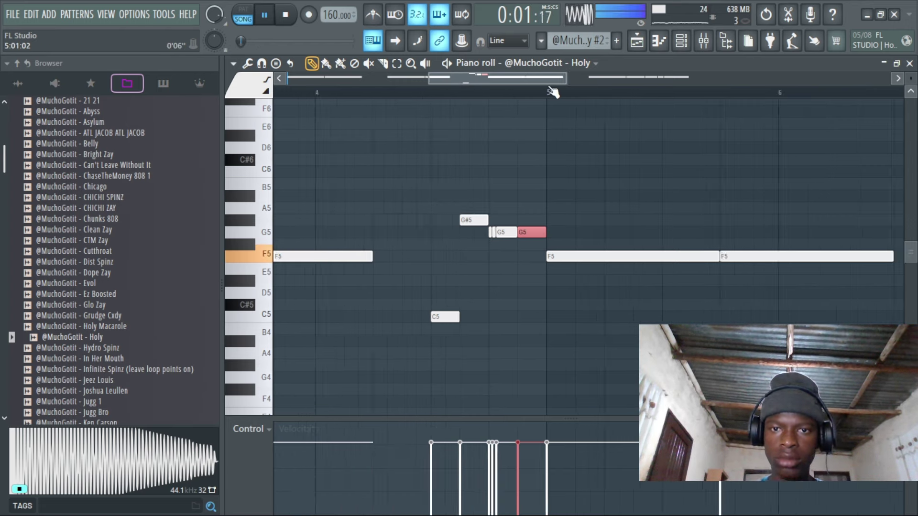
{"action": "left_click", "coordinate": [640, 45]}
{"action": "double_click", "coordinate": [508, 264]}
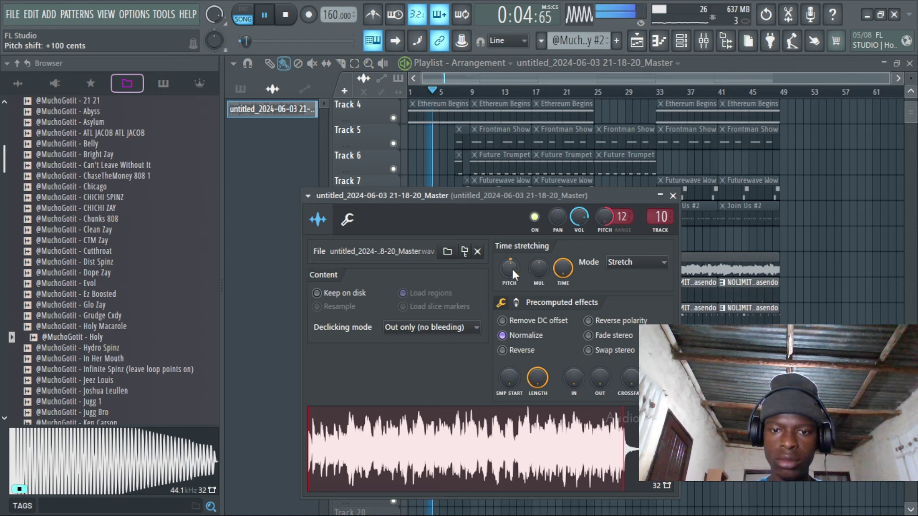
{"action": "left_click_drag", "start_coordinate": [512, 269], "coordinate": [513, 284]}
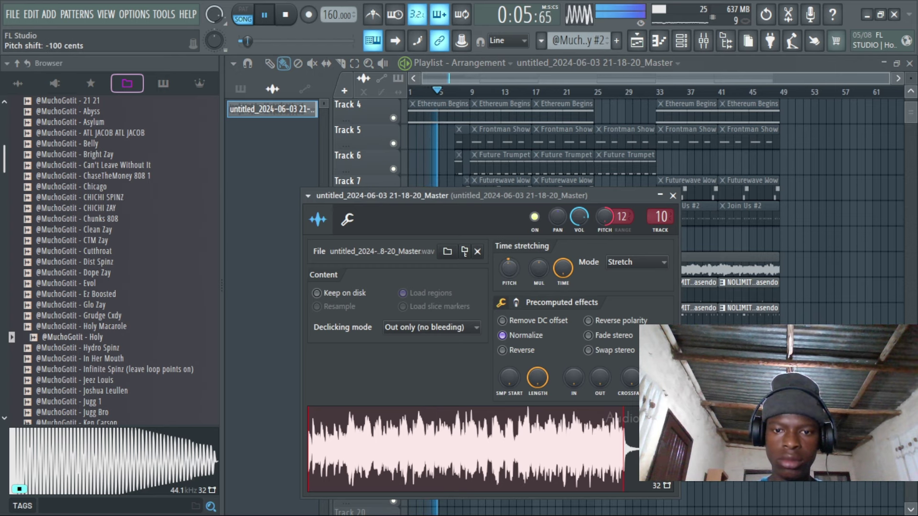
{"action": "left_click", "coordinate": [673, 195]}
Transpose the Holy and Holy #2 808 patterns by -2 semitones
{"action": "left_click", "coordinate": [449, 396]}
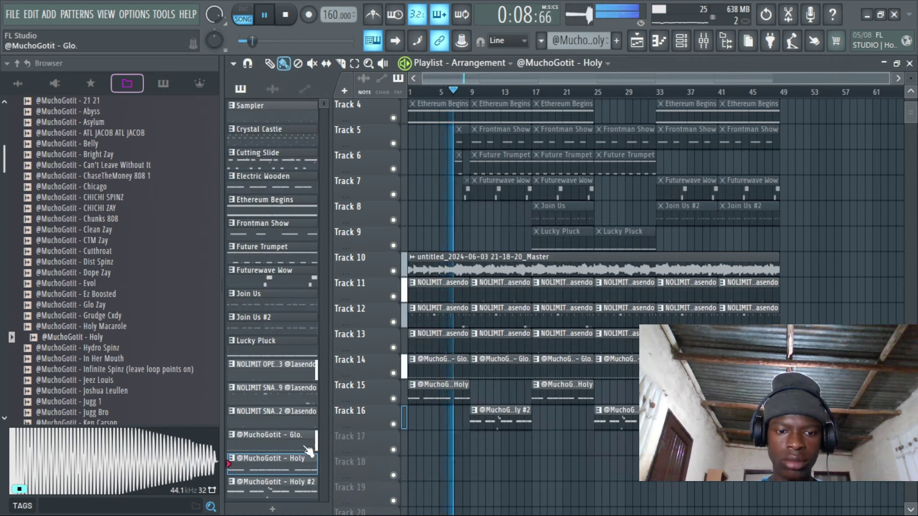
{"action": "right_click", "coordinate": [304, 491]}
{"action": "left_click", "coordinate": [343, 375]}
{"action": "type", "text": "-2"}
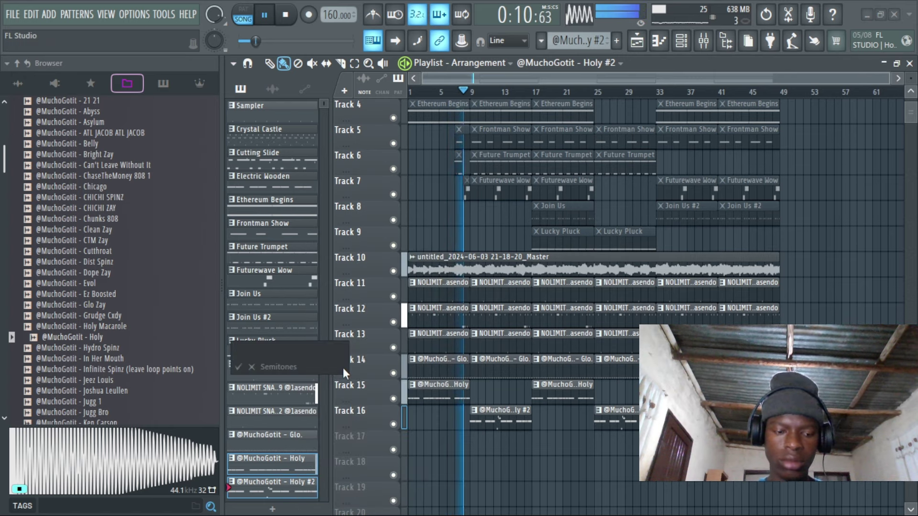
{"action": "key", "text": "Return"}
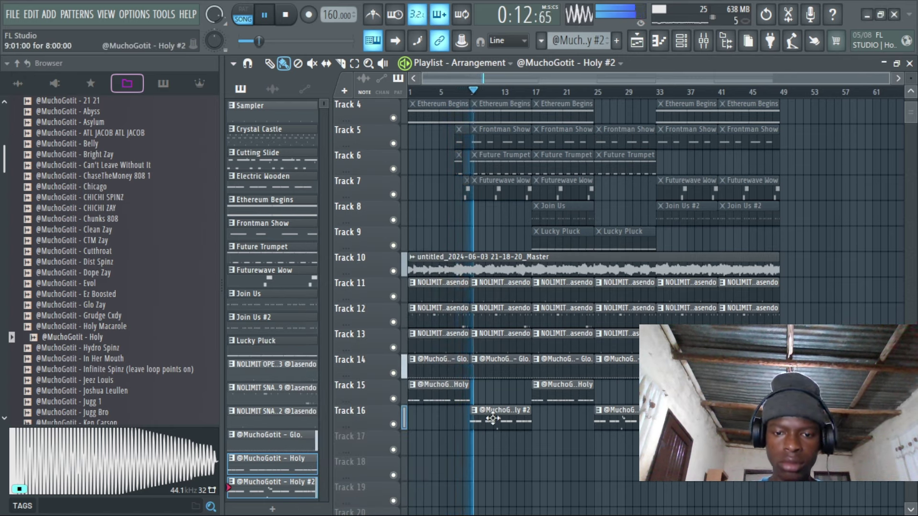
Play back the arrangement and check the transposed Holy #2 notes against the melody
{"action": "double_click", "coordinate": [495, 423]}
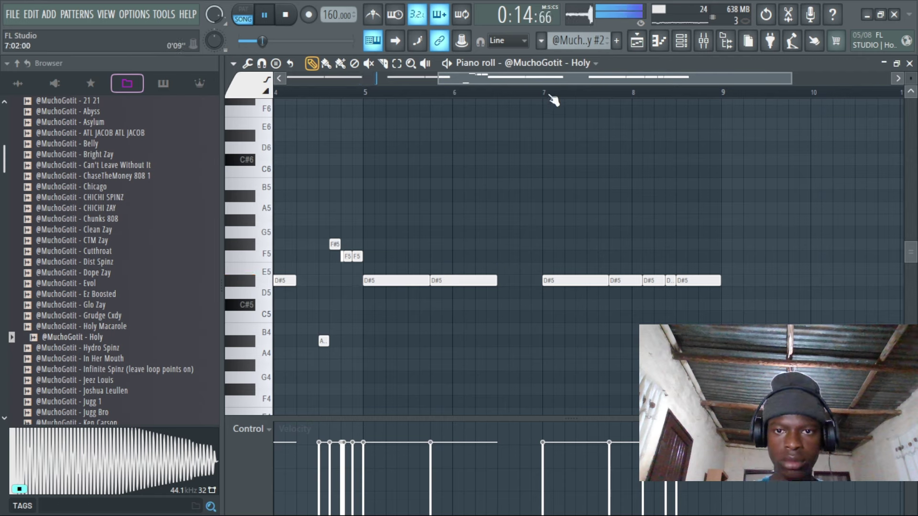
{"action": "scroll", "coordinate": [554, 99], "scroll_direction": "down", "scroll_amount": 3}
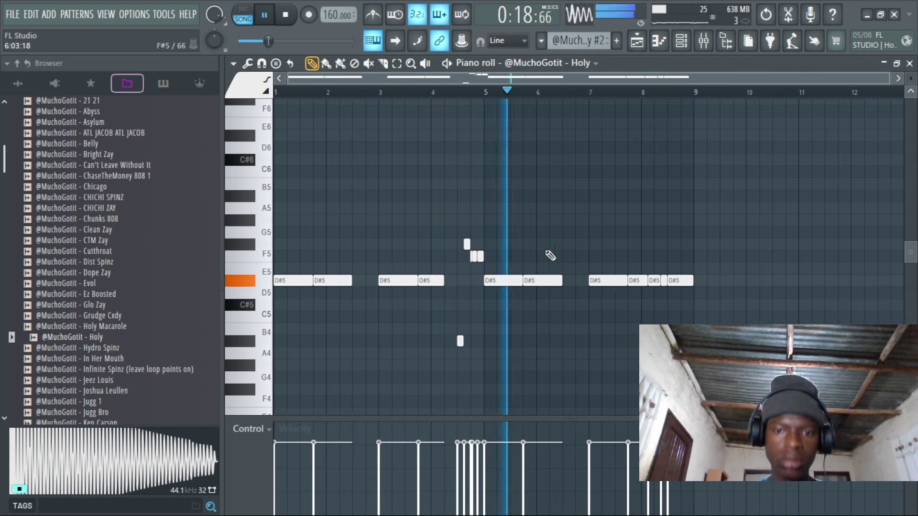
{"action": "key", "text": "space"}
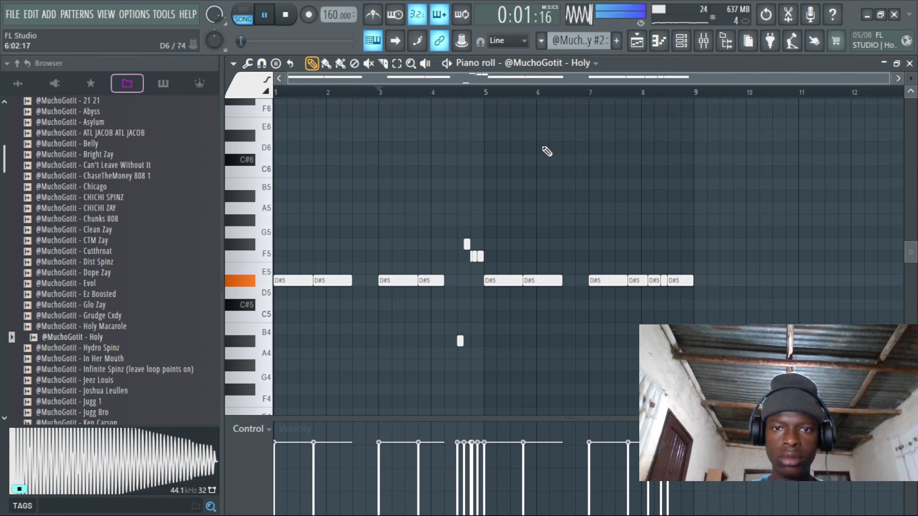
{"action": "left_click", "coordinate": [639, 46]}
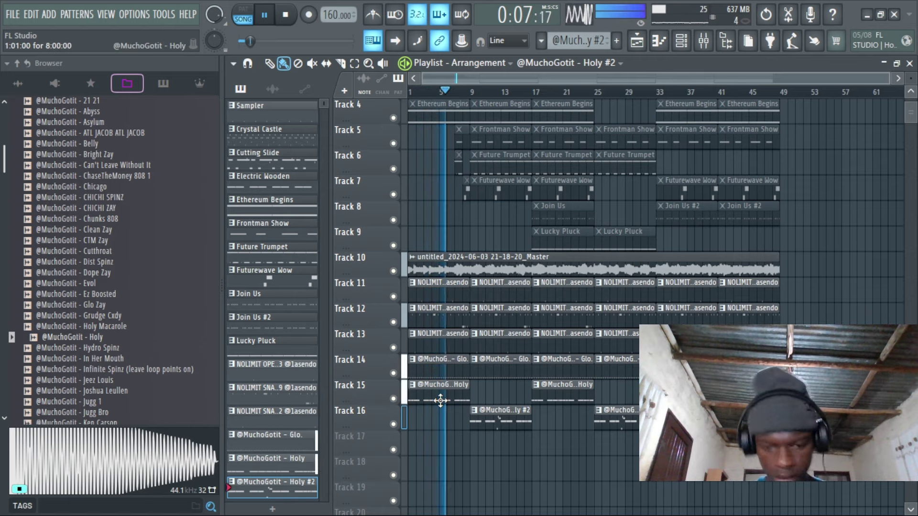
{"action": "key", "text": "XF86AudioRaiseVolume"}
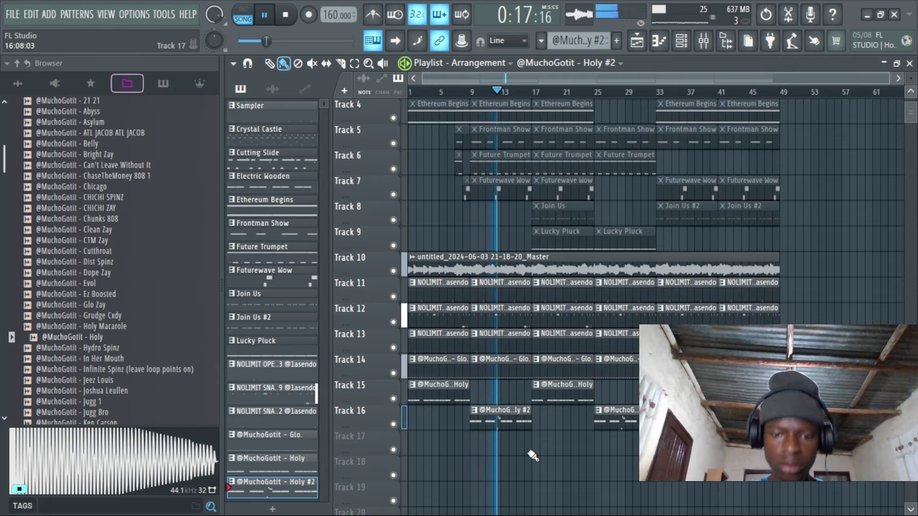
In Holy #2, set the D#5 note at bar 5 to 10 steps and add a 2-step D#5 note at step 11
{"action": "double_click", "coordinate": [514, 429]}
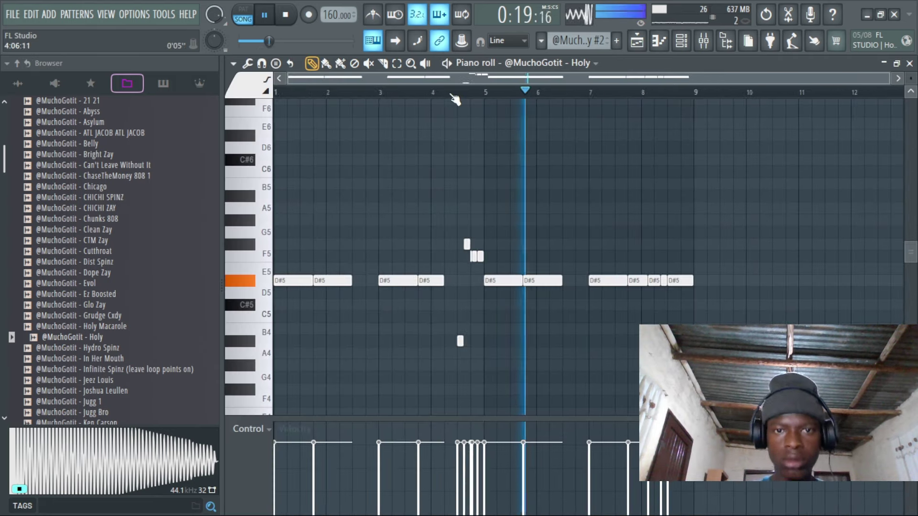
{"action": "left_click", "coordinate": [488, 95]}
{"action": "scroll", "coordinate": [489, 93], "scroll_direction": "up", "scroll_amount": 3}
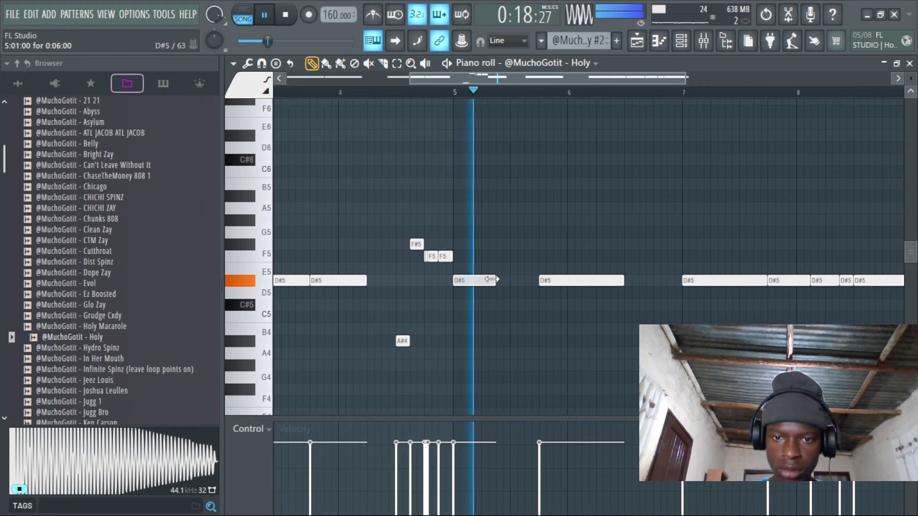
{"action": "left_click", "coordinate": [526, 281]}
{"action": "left_click_drag", "start_coordinate": [565, 280], "coordinate": [517, 285]}
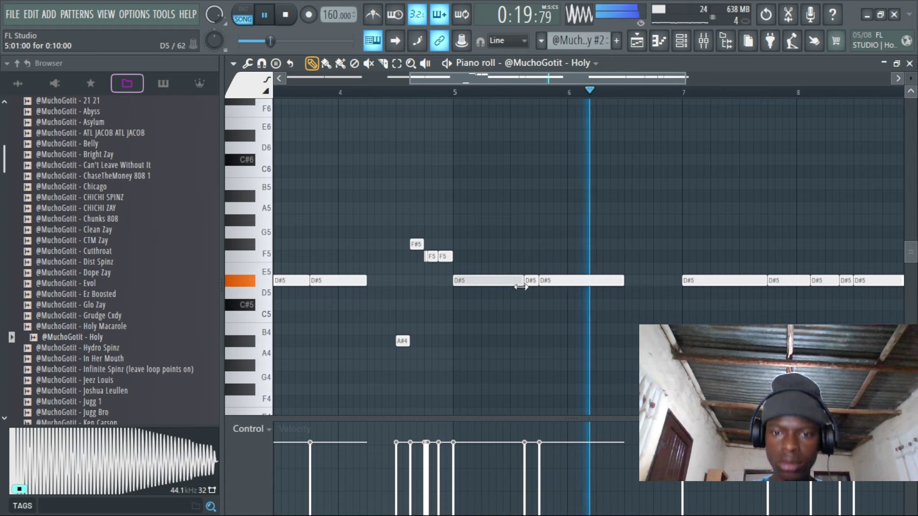
{"action": "scroll", "coordinate": [529, 96], "scroll_direction": "down", "scroll_amount": 3}
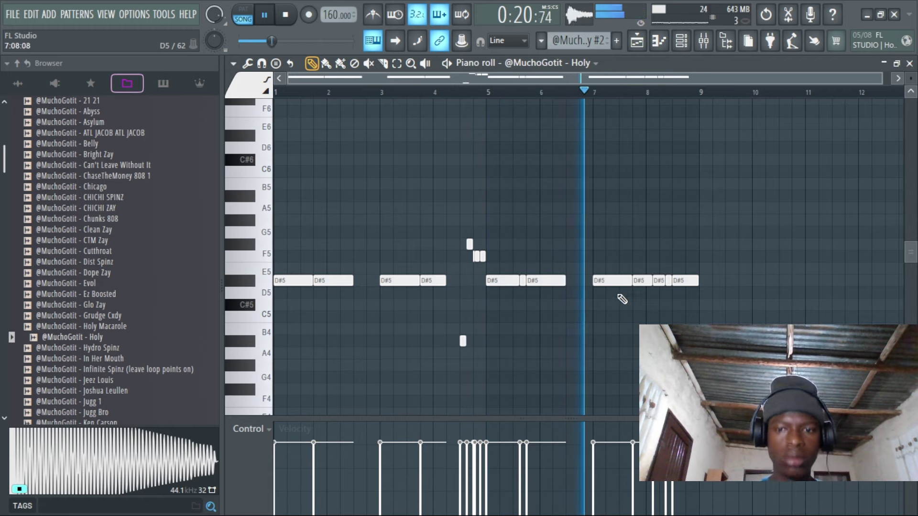
Replace the first two D#5 notes of bar 7 with a copy of the three notes from bar 5, lowered to D5
{"action": "right_click", "coordinate": [641, 282]}
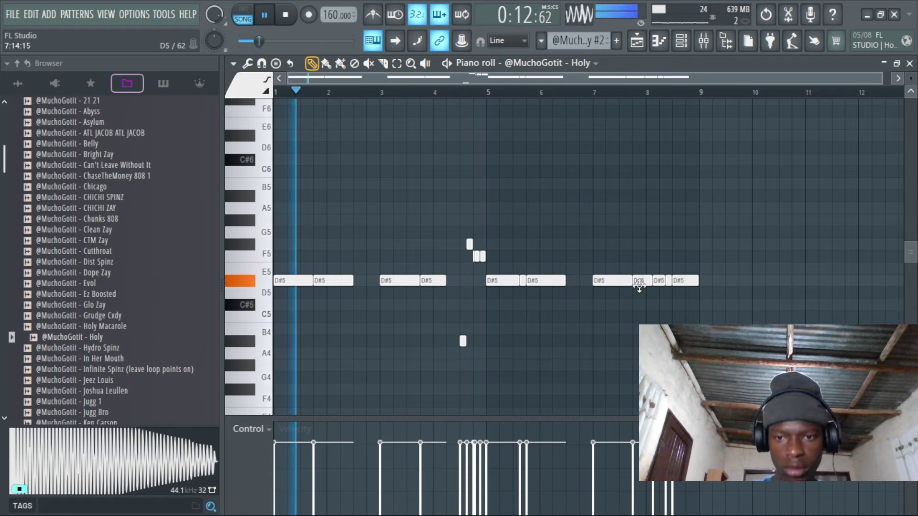
{"action": "right_click", "coordinate": [612, 282]}
{"action": "left_click_drag", "start_coordinate": [544, 298], "coordinate": [500, 287]}
{"action": "key", "text": "ctrl+b"}
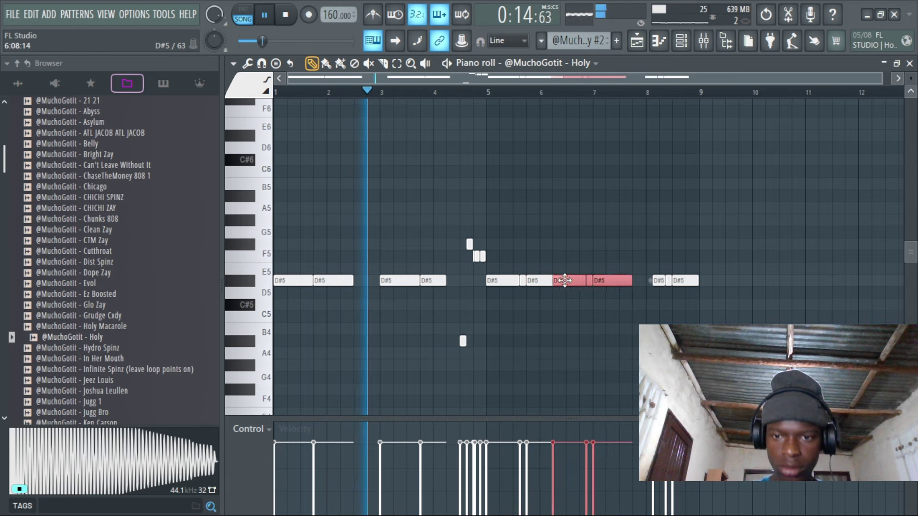
{"action": "key", "text": "shift+Down"}
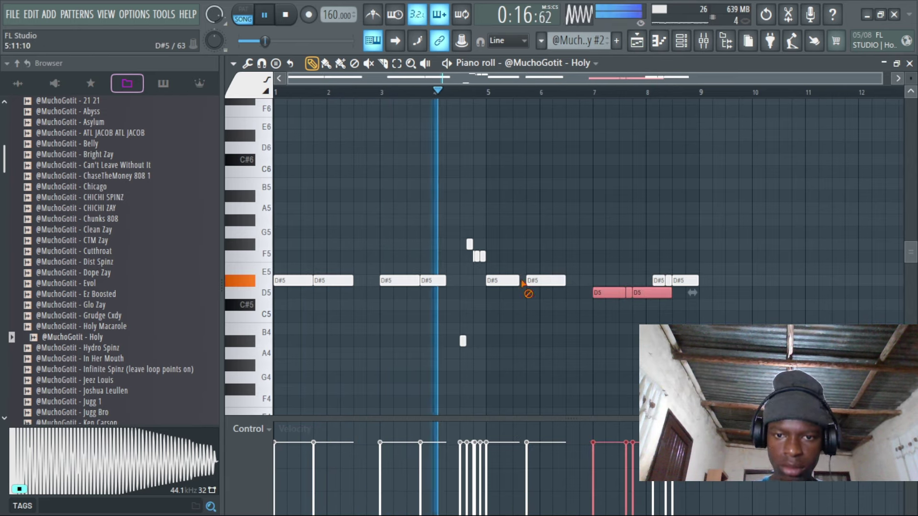
In Holy #2, set the first D#5 note of bar 5 to 12 steps and raise bar 7's three D5 notes to D#5
{"action": "key", "text": "ctrl+d"}
{"action": "left_click_drag", "start_coordinate": [519, 281], "coordinate": [526, 281]}
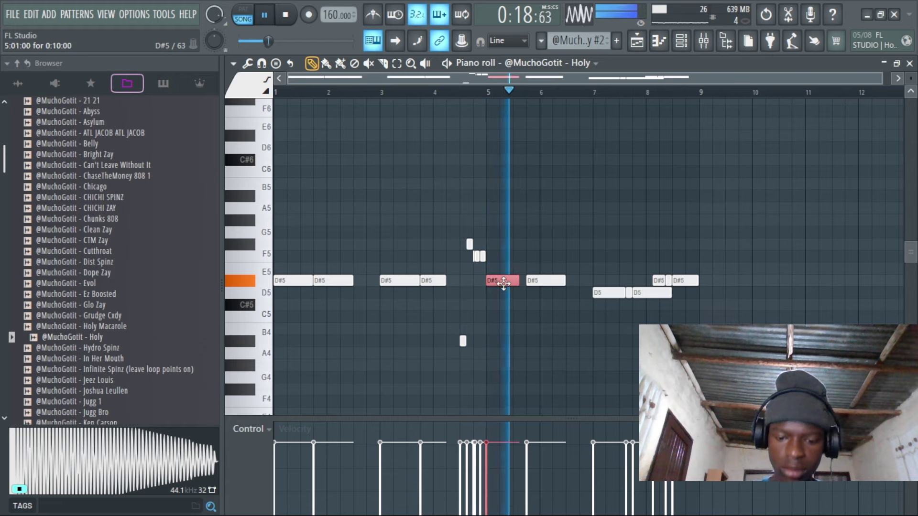
{"action": "left_click_drag", "start_coordinate": [593, 287], "coordinate": [648, 306]}
{"action": "key", "text": "shift+Up"}
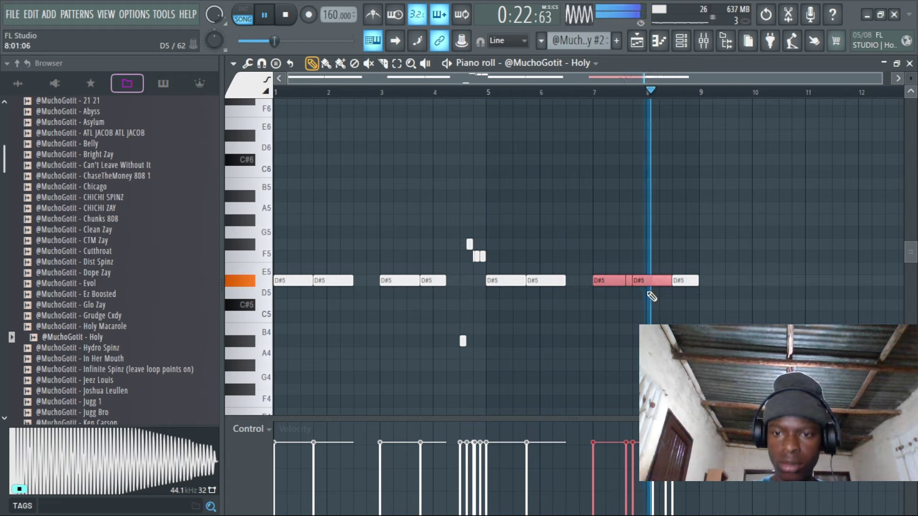
{"action": "left_click", "coordinate": [646, 283]}
{"action": "left_click", "coordinate": [642, 280]}
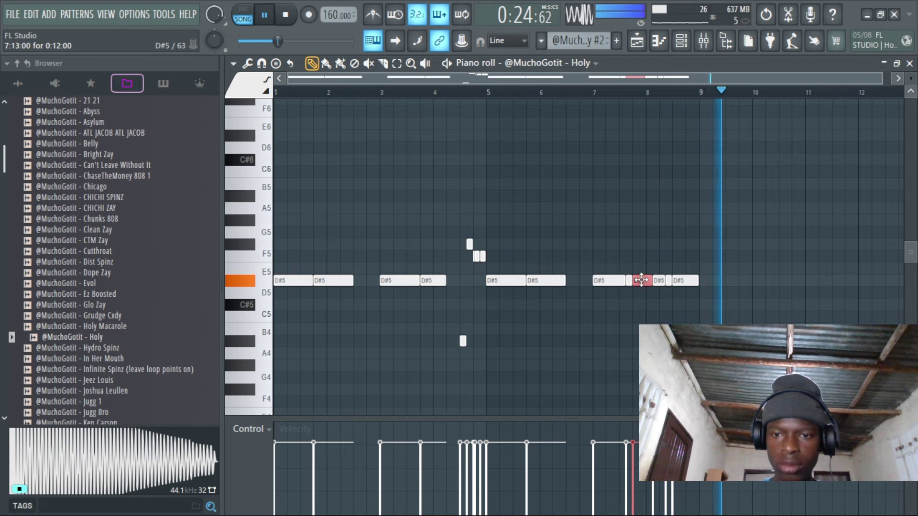
{"action": "left_click", "coordinate": [698, 158]}
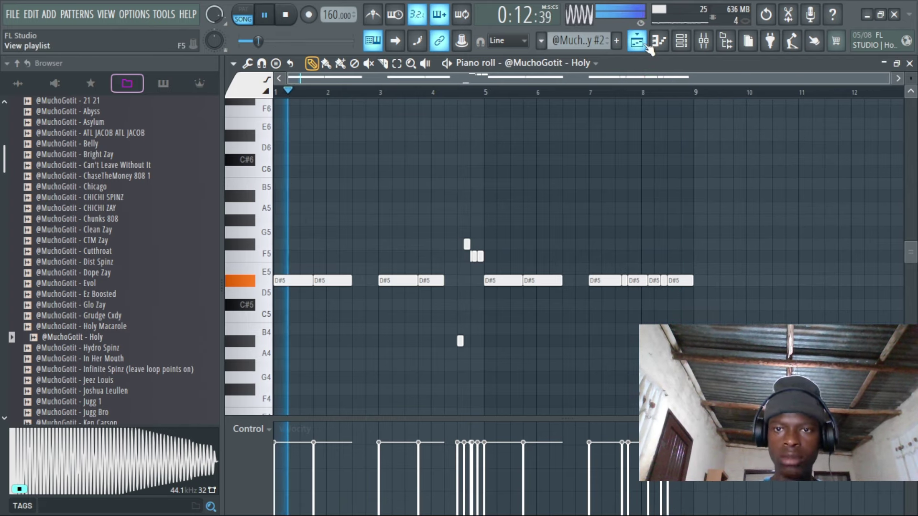
In the playlist, place a Holy #2 clip at bar 17 on Track 16 and remove the clip at bar 25
{"action": "left_click", "coordinate": [659, 41]}
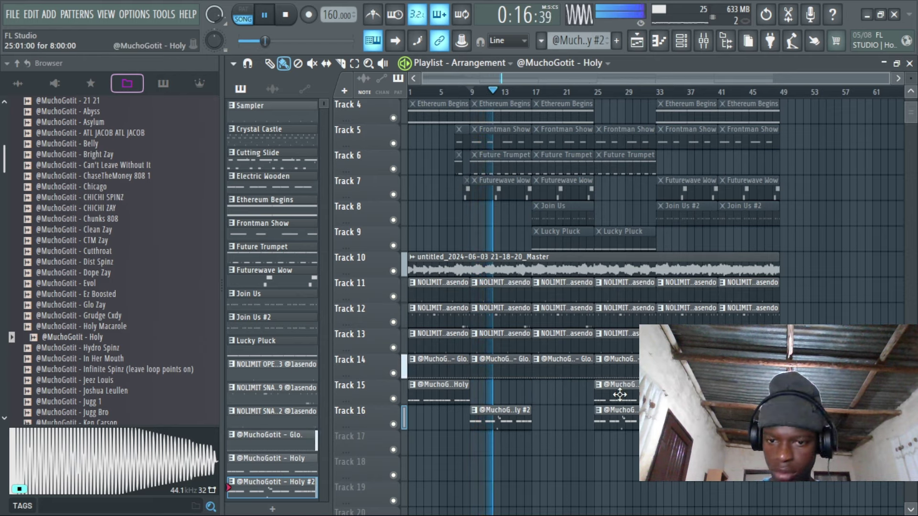
{"action": "left_click", "coordinate": [513, 425]}
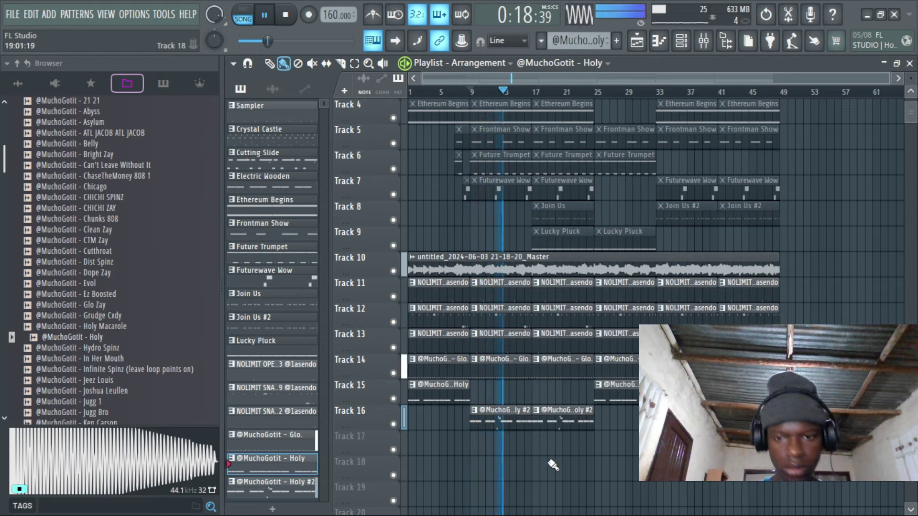
{"action": "key", "text": "XF86AudioRaiseVolume"}
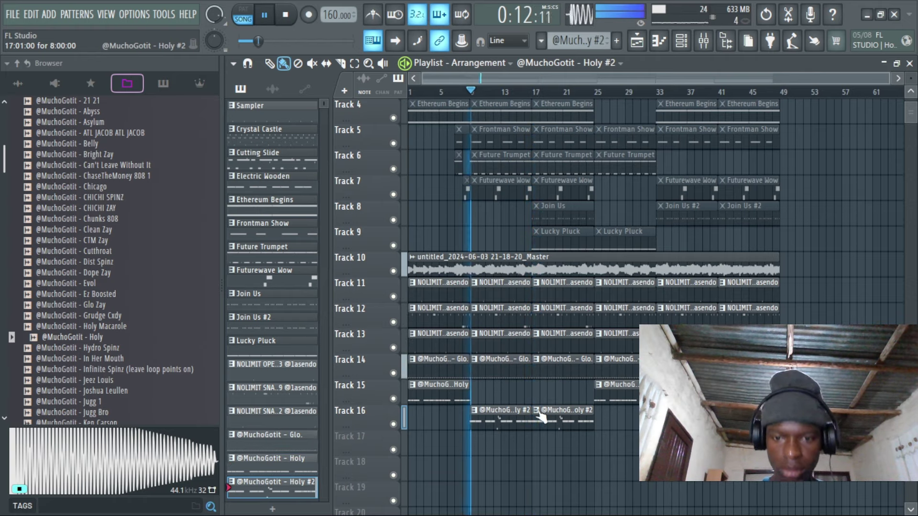
Make the bar 17 clip on Track 16 a unique pattern and open its notes in the piano roll
{"action": "right_click", "coordinate": [538, 420]}
{"action": "left_click", "coordinate": [555, 421]}
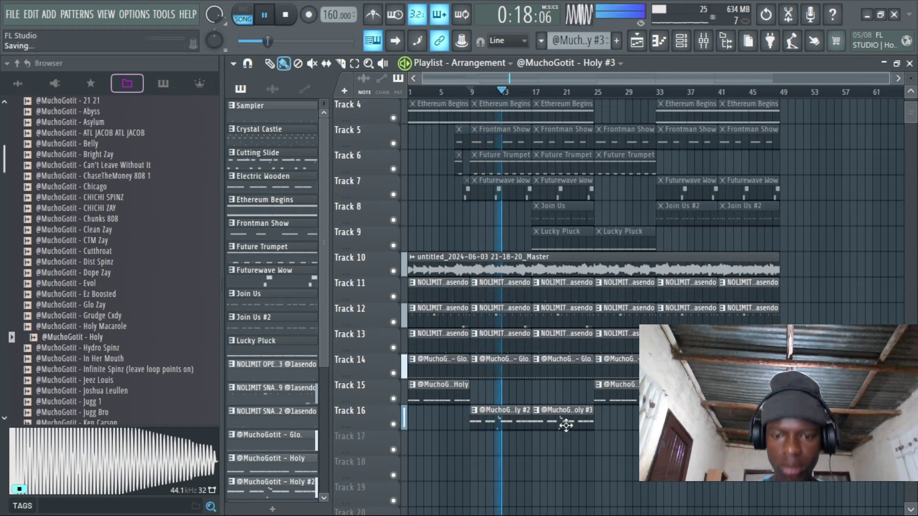
{"action": "double_click", "coordinate": [498, 423]}
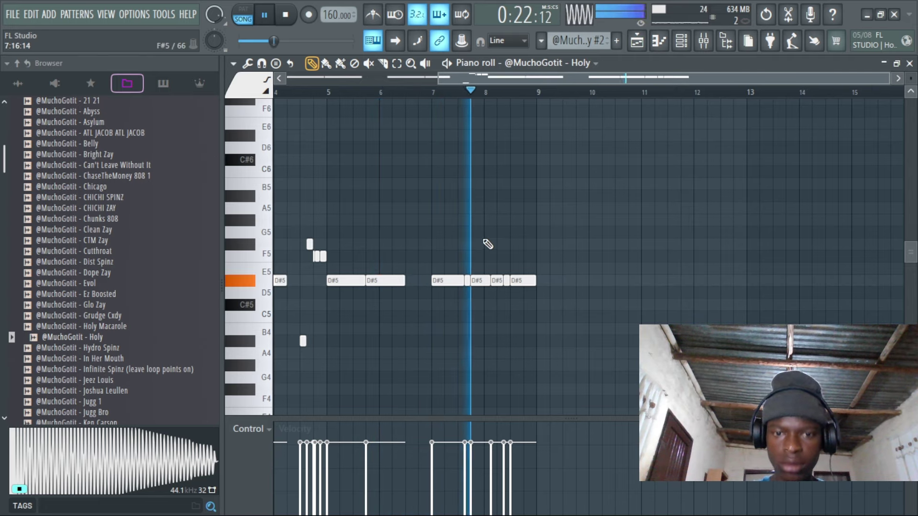
{"action": "left_click", "coordinate": [638, 43]}
{"action": "double_click", "coordinate": [553, 419]}
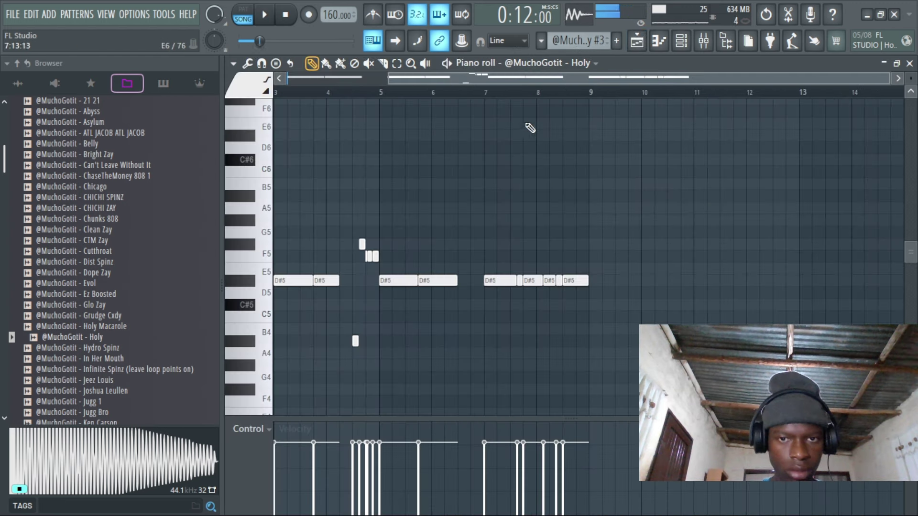
Shorten bar 1's second D#5 note to 8 steps, then add an 8-step D#5 at bar 2 step 5 and a 4-step one at bar 4 step 5
{"action": "key", "text": "space"}
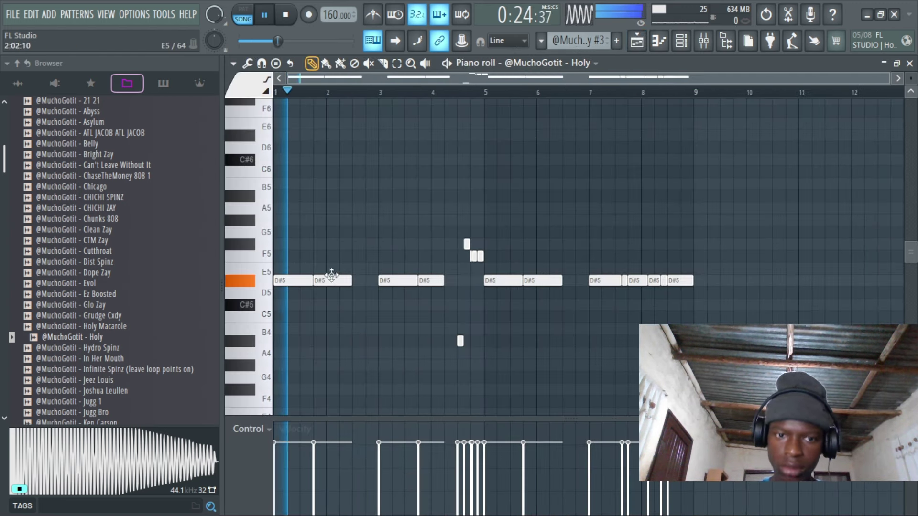
{"action": "left_click_drag", "start_coordinate": [351, 282], "coordinate": [327, 283]}
{"action": "key", "text": "space"}
{"action": "key", "text": "space"}
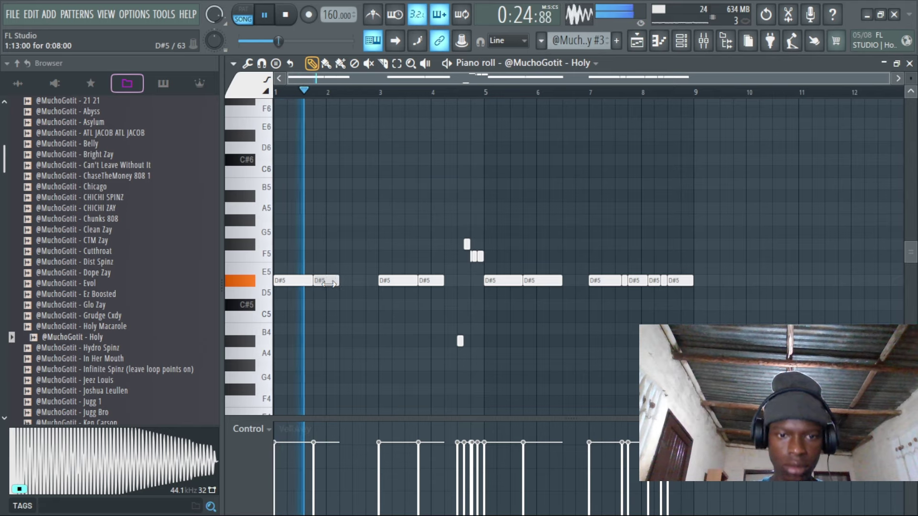
{"action": "left_click", "coordinate": [358, 287]}
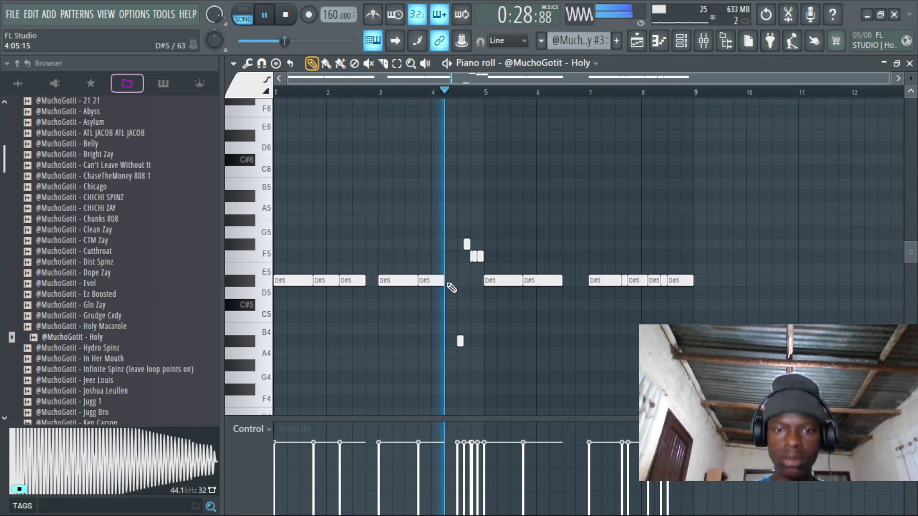
{"action": "left_click", "coordinate": [449, 283]}
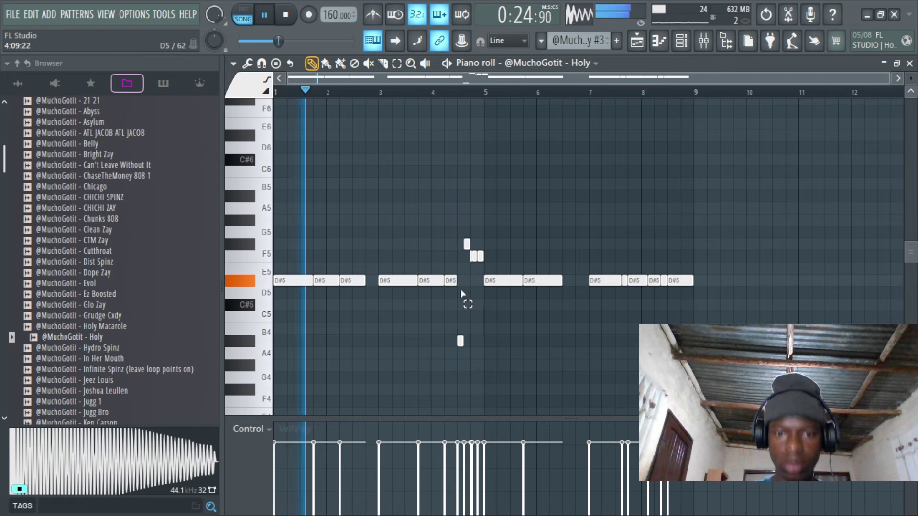
Try the bar 4 run without its last F5 note and put the note back
{"action": "right_click", "coordinate": [480, 257]}
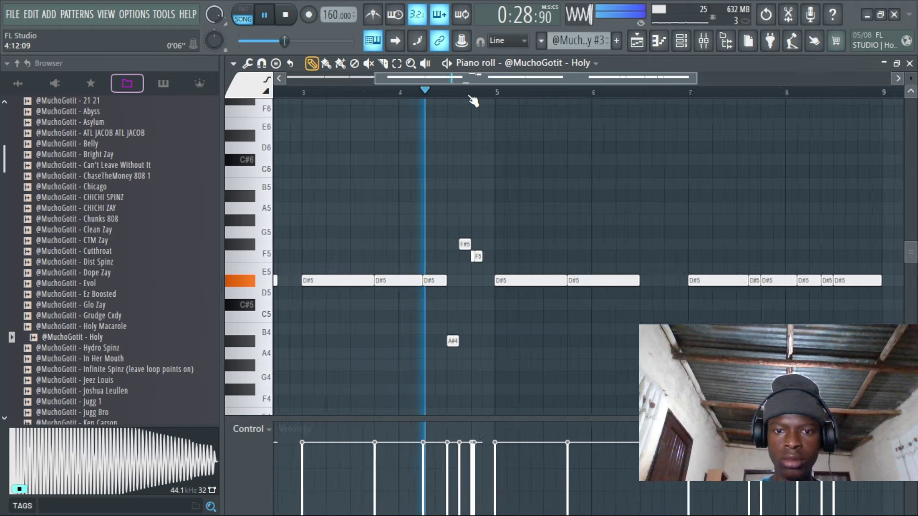
{"action": "scroll", "coordinate": [476, 94], "scroll_direction": "up", "scroll_amount": 3}
{"action": "left_click_drag", "start_coordinate": [477, 257], "coordinate": [503, 258]}
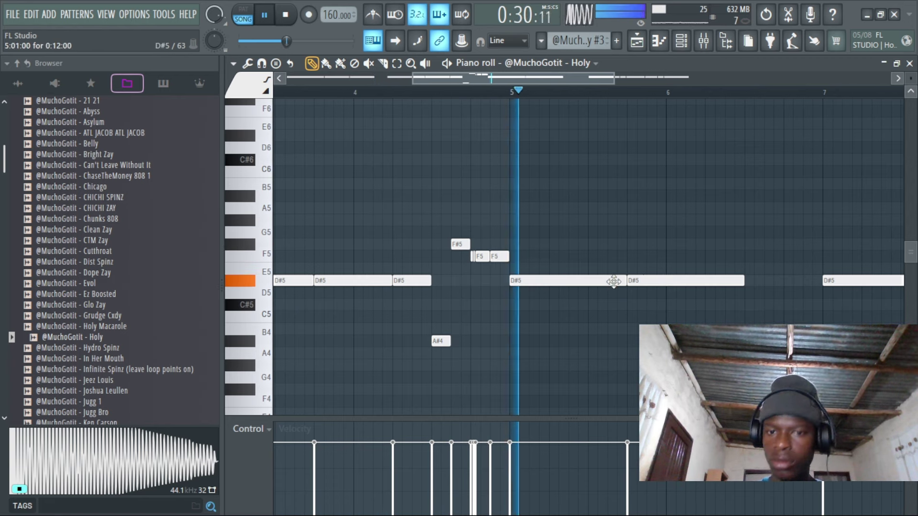
Extend the second D#5 note of bar 5 to 14 steps and add a 6-step D#5 note at bar 6 step 11
{"action": "left_click_drag", "start_coordinate": [744, 281], "coordinate": [700, 295]}
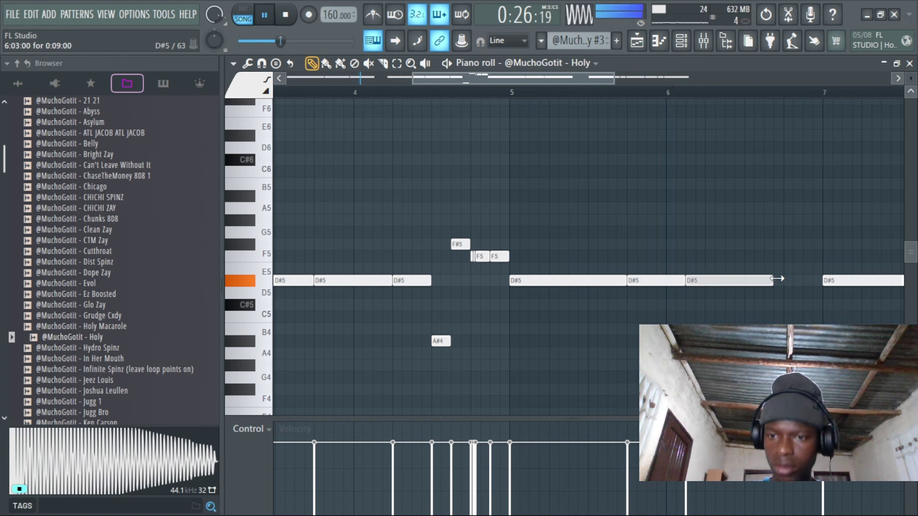
{"action": "left_click_drag", "start_coordinate": [686, 281], "coordinate": [725, 282]}
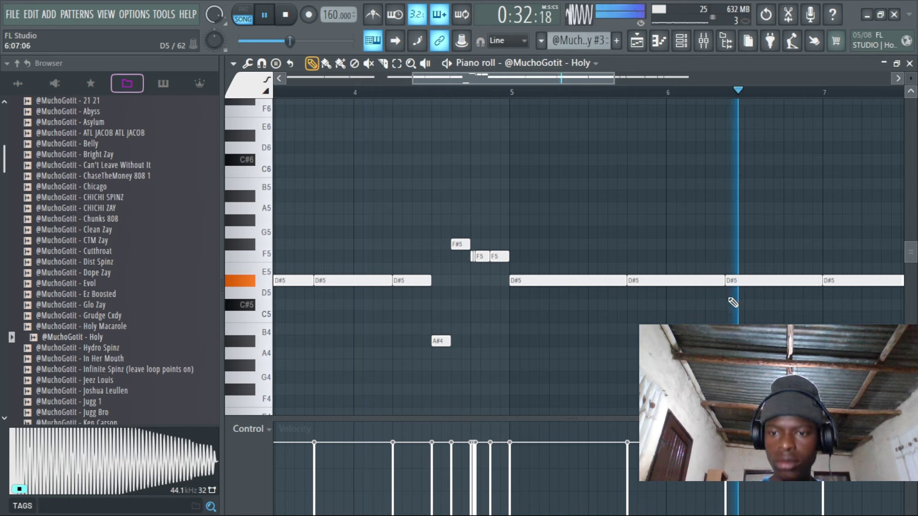
{"action": "left_click_drag", "start_coordinate": [726, 281], "coordinate": [767, 278]}
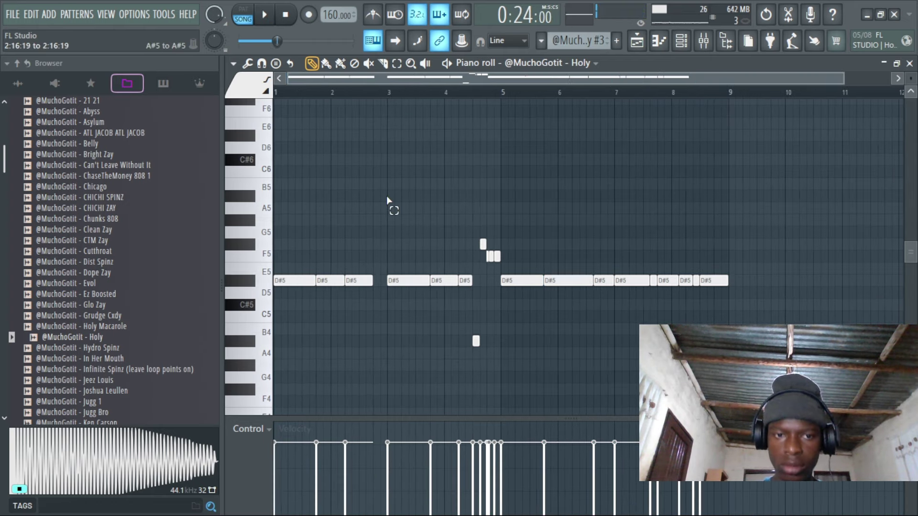
Play back the pattern and try removing the A#4 note in bar 4, putting it back in place
{"action": "key", "text": "space"}
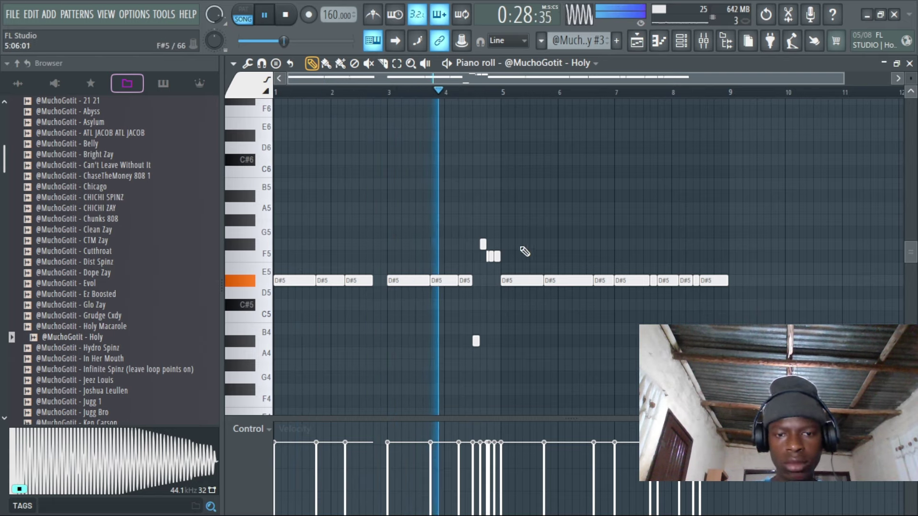
{"action": "right_click", "coordinate": [476, 341]}
{"action": "left_click", "coordinate": [476, 341]}
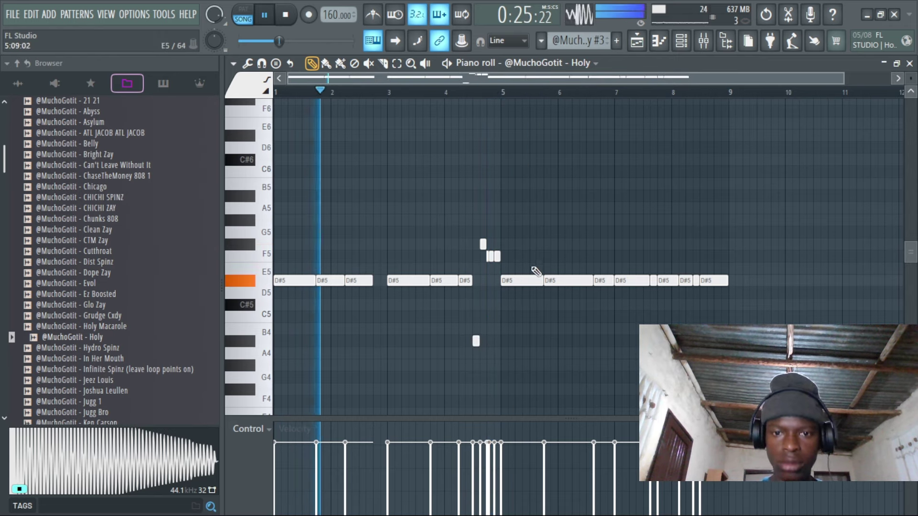
Split the first D#5 note of bar 5 into two 6-step D#5 notes
{"action": "left_click_drag", "start_coordinate": [543, 281], "coordinate": [522, 285]}
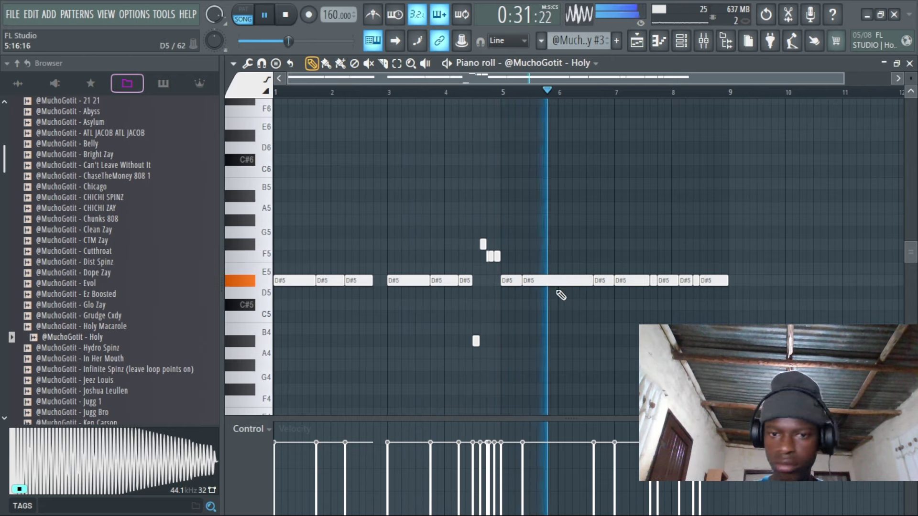
{"action": "left_click", "coordinate": [549, 280]}
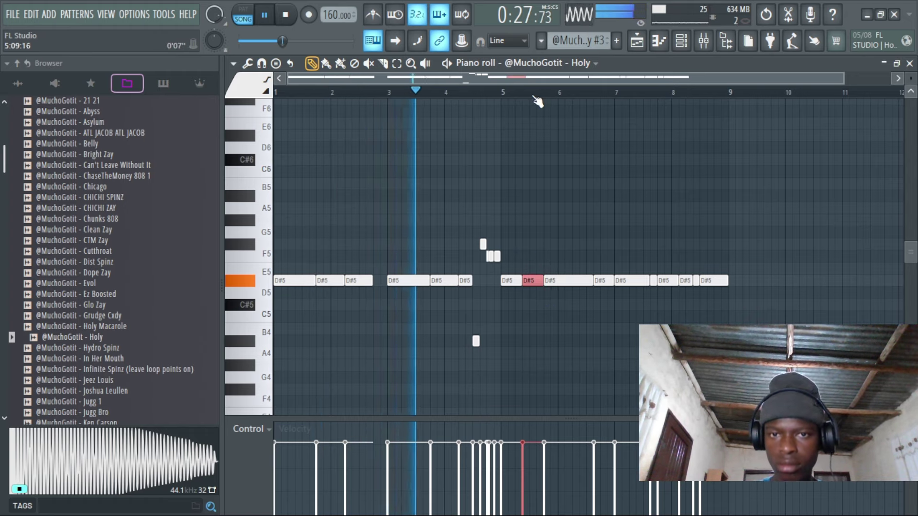
{"action": "scroll", "coordinate": [536, 100], "scroll_direction": "up", "scroll_amount": 5}
{"action": "scroll", "coordinate": [537, 103], "scroll_direction": "up", "scroll_amount": 1}
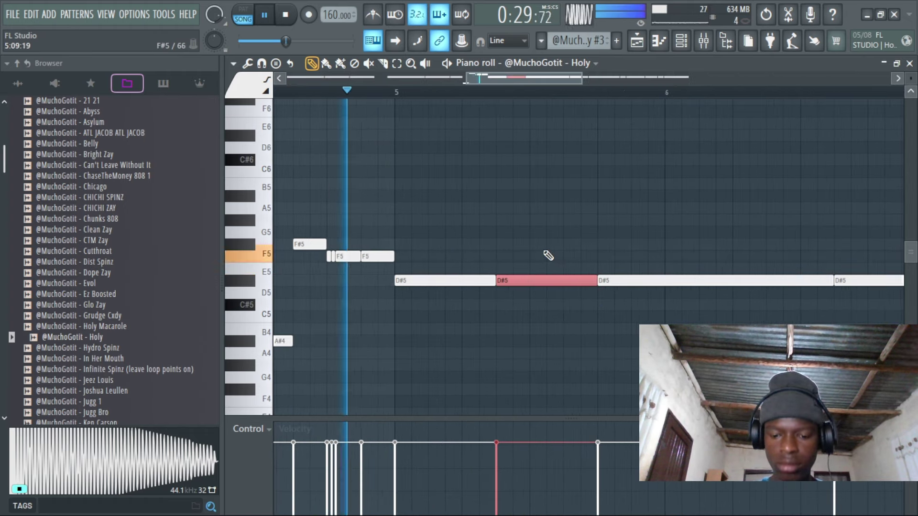
{"action": "key", "text": "ctrl+d"}
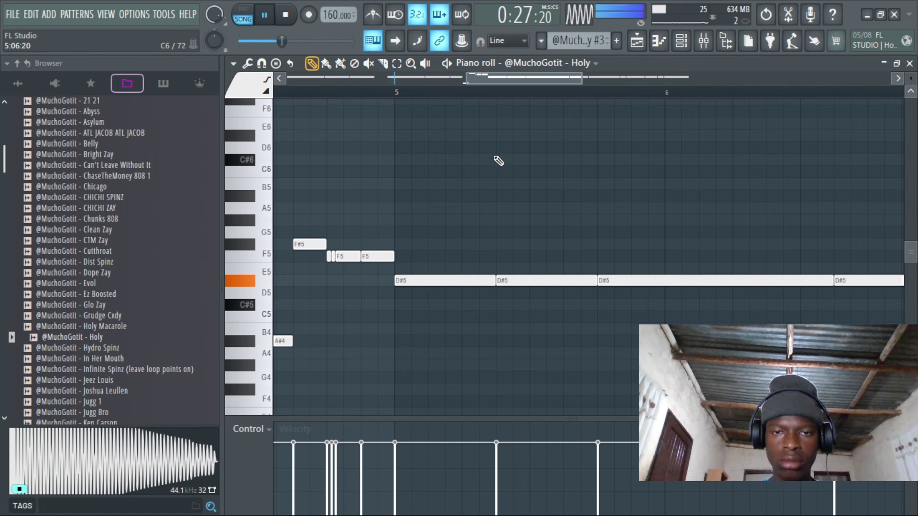
Check the project's info page for the working time and note statistics, and close the settings
{"action": "left_click", "coordinate": [145, 14]}
{"action": "left_click", "coordinate": [178, 56]}
{"action": "left_click", "coordinate": [520, 50]}
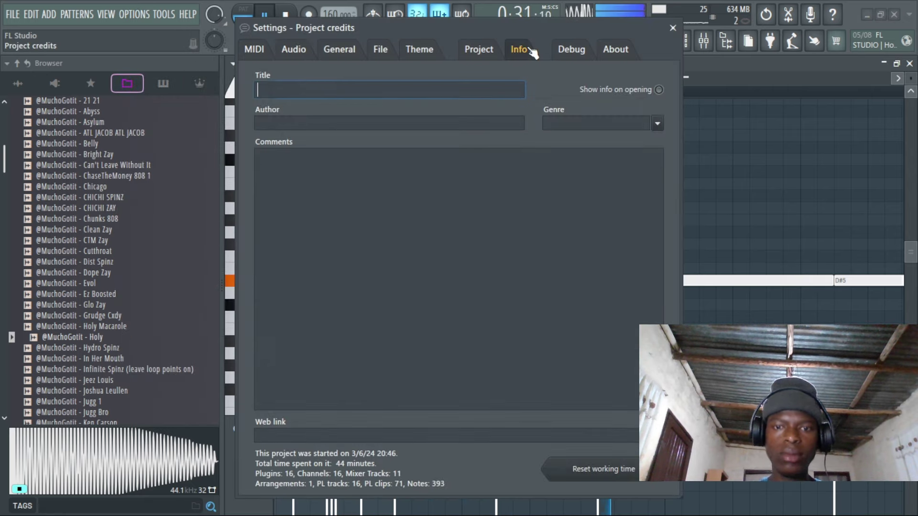
{"action": "left_click", "coordinate": [673, 27]}
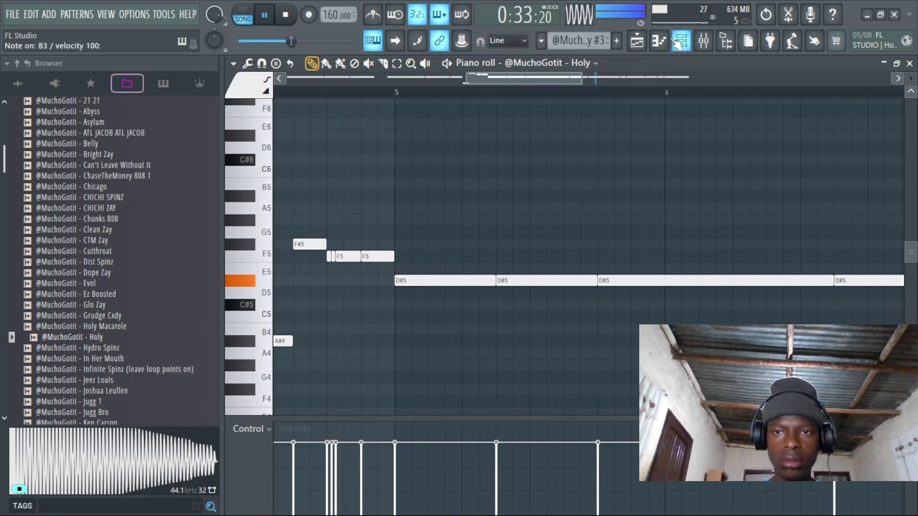
Shorten the D#5 note at bar 5 step 13 to 12 steps and delete the D#5 note at bar 6 step 11
{"action": "scroll", "coordinate": [505, 102], "scroll_direction": "down", "scroll_amount": 8}
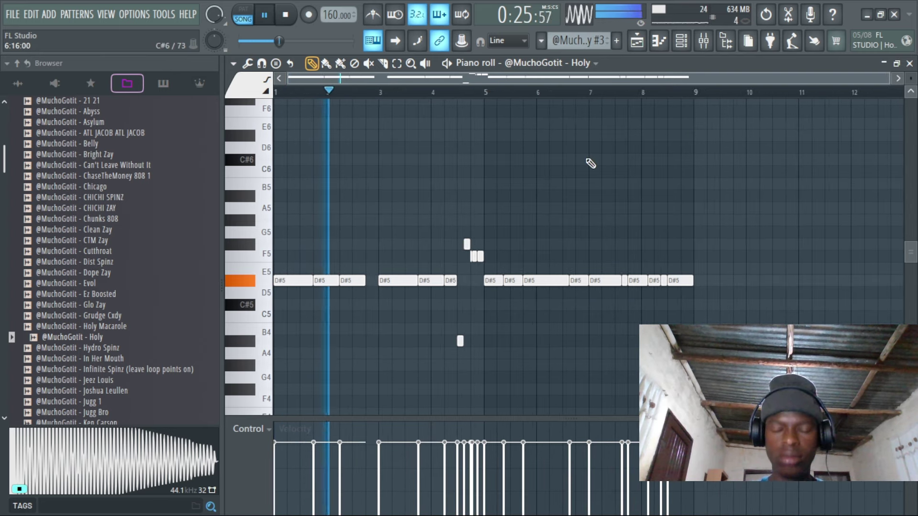
{"action": "key", "text": "XF86AudioRaiseVolume"}
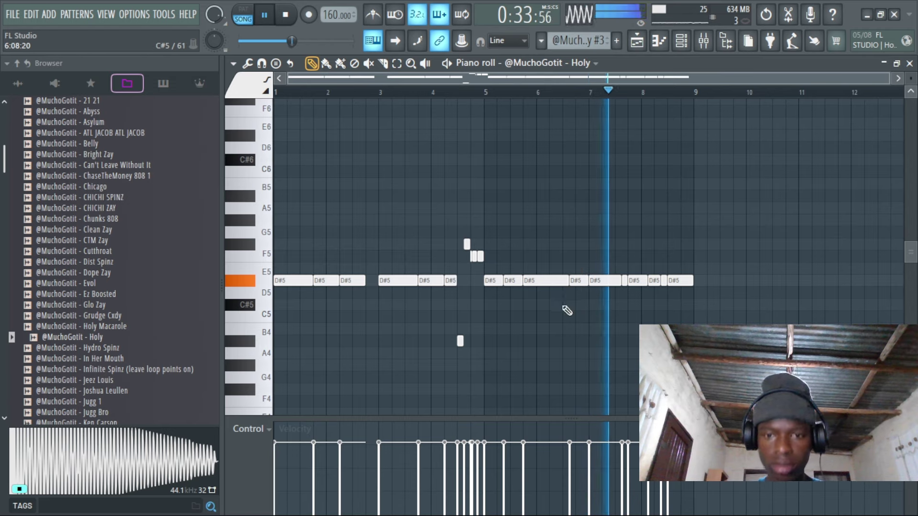
{"action": "left_click", "coordinate": [564, 281]}
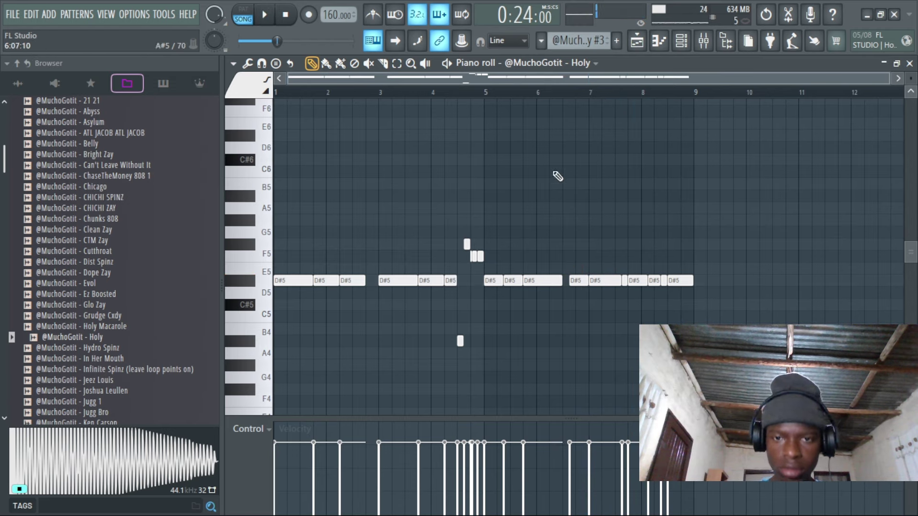
{"action": "key", "text": "space"}
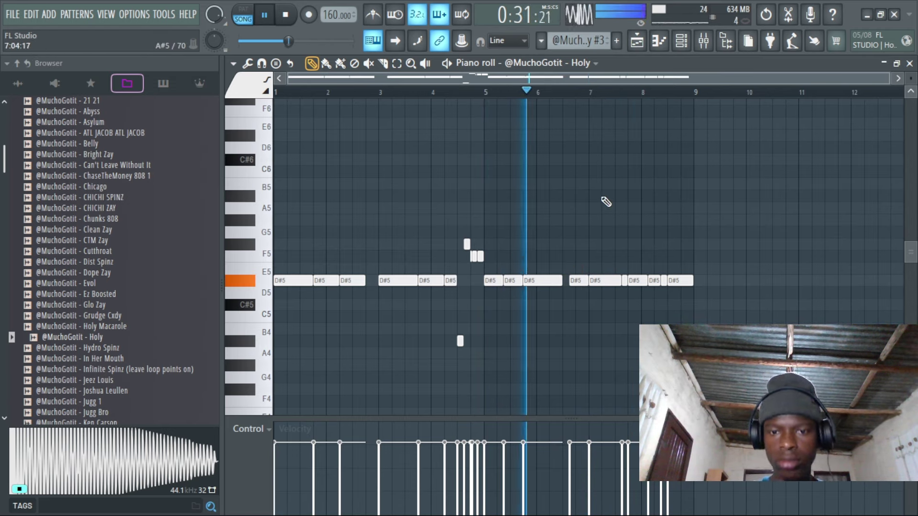
{"action": "scroll", "coordinate": [631, 95], "scroll_direction": "up", "scroll_amount": 2}
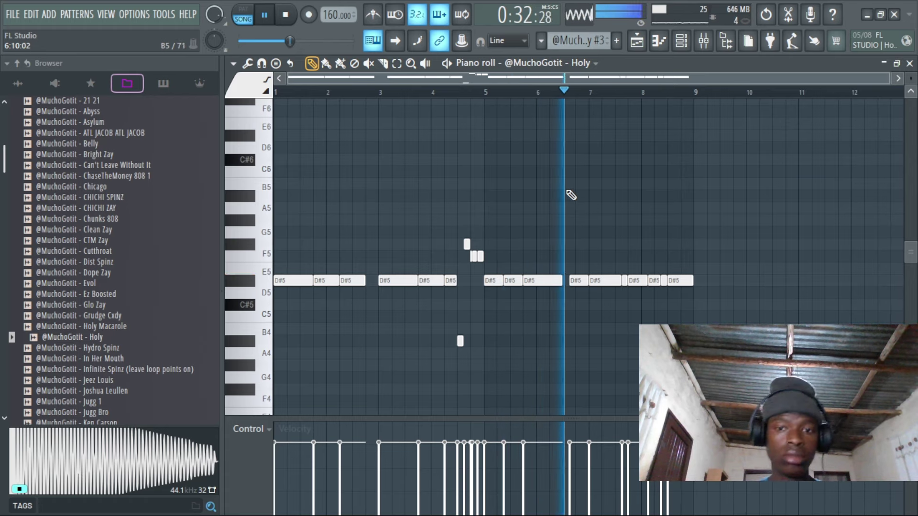
{"action": "right_click", "coordinate": [580, 281]}
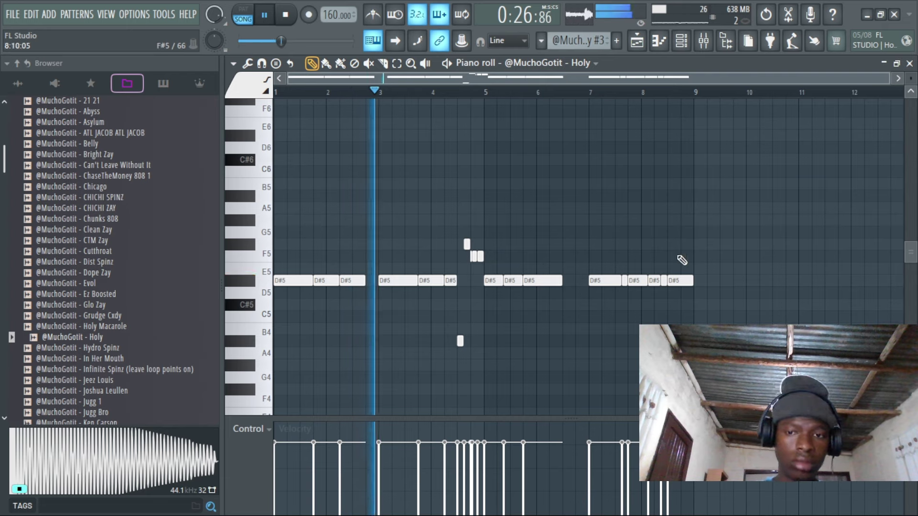
Move the notes of bars 5 to 8 to start at bar 9, and duplicate bars 1 to 4 into bars 5 to 8
{"action": "left_click_drag", "start_coordinate": [717, 261], "coordinate": [699, 285]}
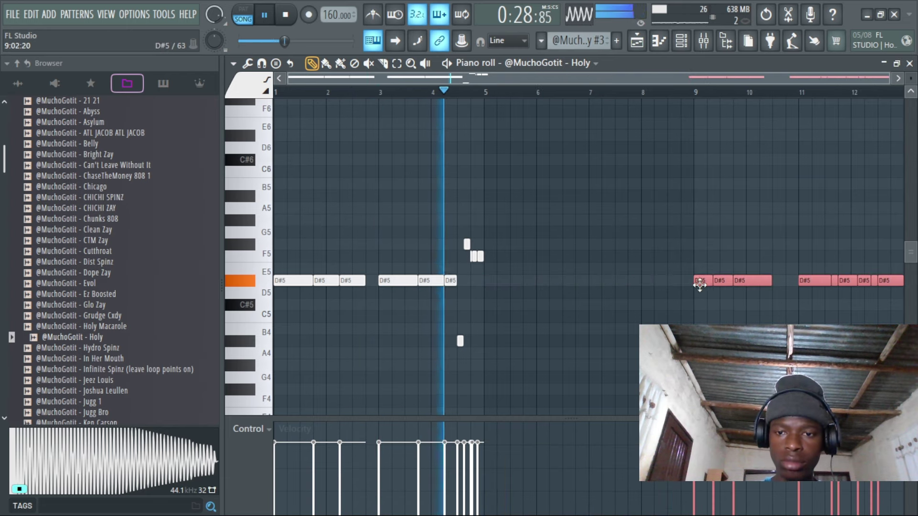
{"action": "left_click_drag", "start_coordinate": [563, 168], "coordinate": [276, 349]}
{"action": "key", "text": "ctrl+b"}
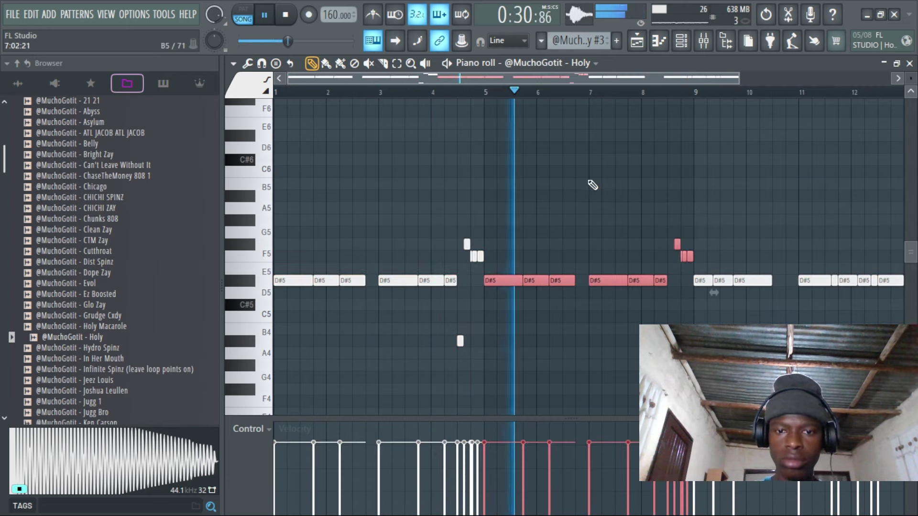
Split the first D#5 note of bar 7 into two 6-step D#5 notes
{"action": "left_click", "coordinate": [593, 185]}
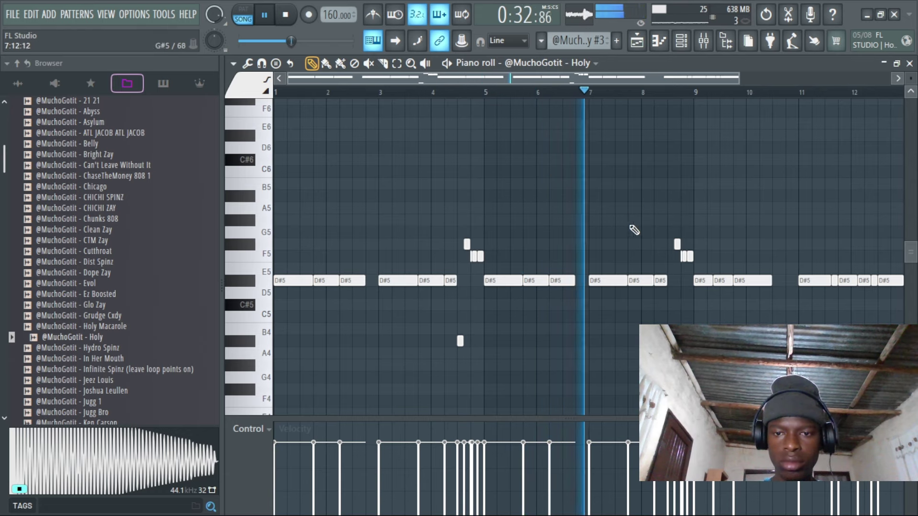
{"action": "scroll", "coordinate": [620, 96], "scroll_direction": "up", "scroll_amount": 2}
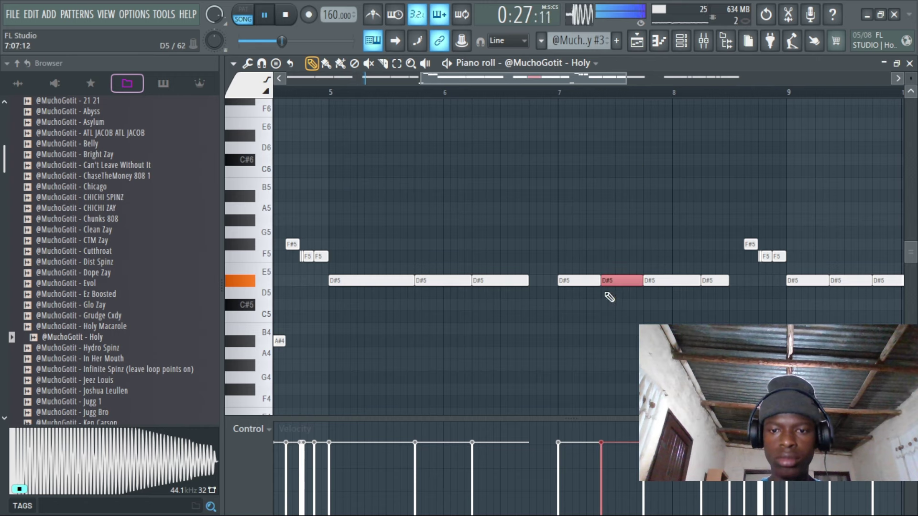
{"action": "scroll", "coordinate": [703, 104], "scroll_direction": "down", "scroll_amount": 2}
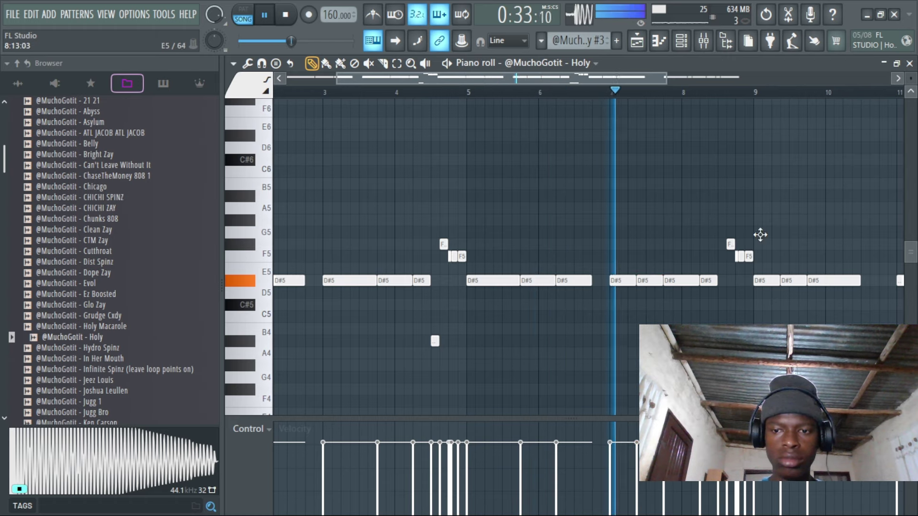
Shorten bar 7's third D#5 note to 6 steps and rewrite bar 8 as an F5, F#5, F#5, F5, C#5 run ending at bar 9
{"action": "scroll", "coordinate": [733, 92], "scroll_direction": "up", "scroll_amount": 2}
{"action": "scroll", "coordinate": [736, 97], "scroll_direction": "up", "scroll_amount": 1}
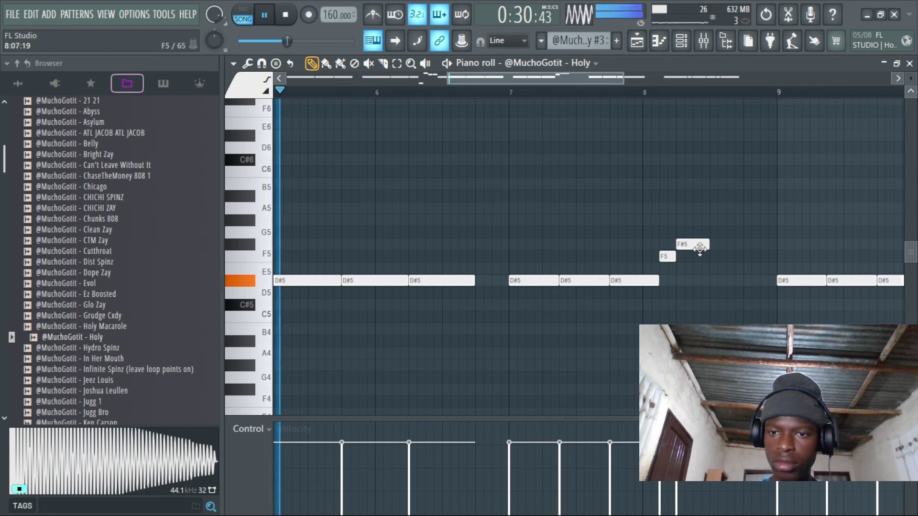
{"action": "left_click", "coordinate": [746, 244]}
{"action": "left_click_drag", "start_coordinate": [710, 245], "coordinate": [723, 245]}
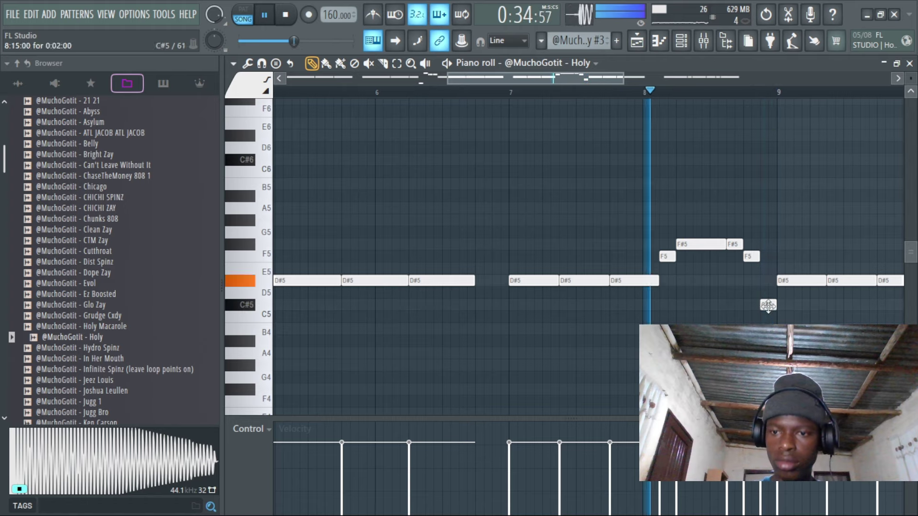
{"action": "right_click", "coordinate": [785, 283]}
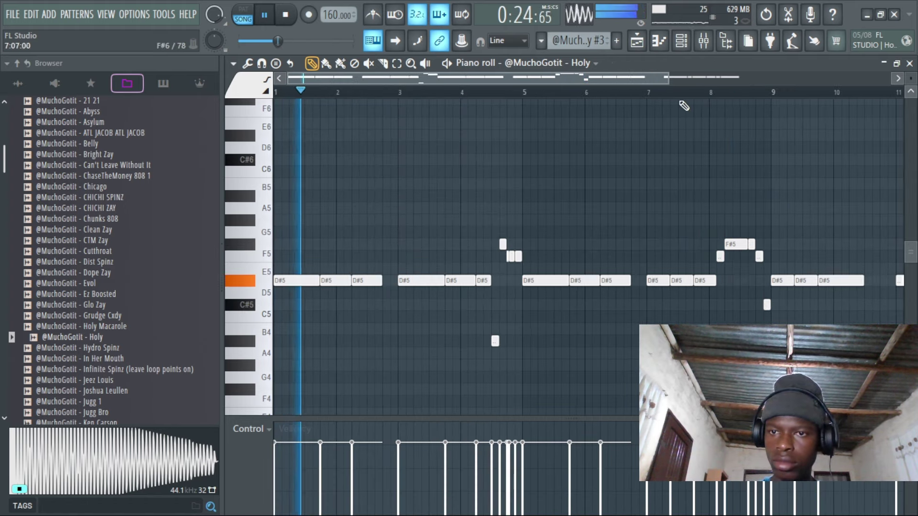
Duplicate the D#5 notes of bars 9 to 12 into bars 13 to 16
{"action": "scroll", "coordinate": [684, 105], "scroll_direction": "down", "scroll_amount": 3, "text": "ctrl"}
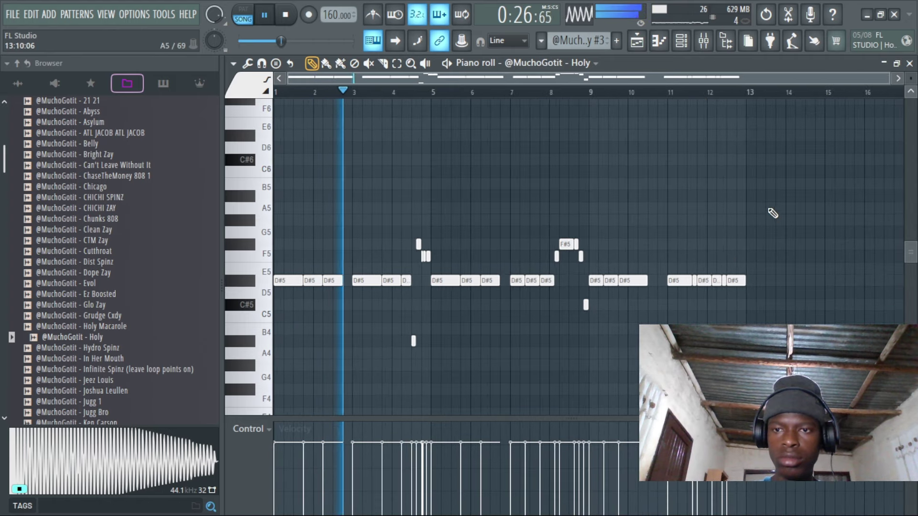
{"action": "left_click_drag", "start_coordinate": [780, 264], "coordinate": [752, 285]}
{"action": "scroll", "coordinate": [748, 94], "scroll_direction": "down", "scroll_amount": 2}
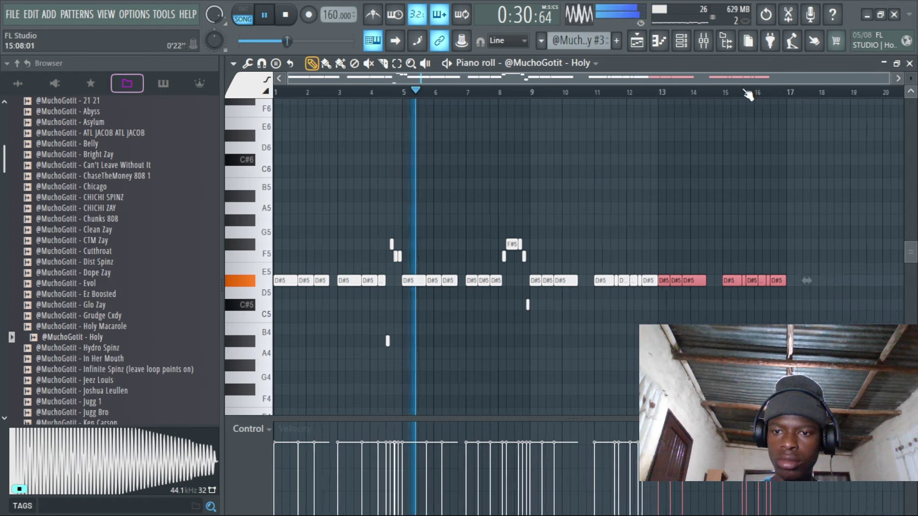
Move the D#5 notes of bars 9 to 16 into a new pattern with the default name, starting at bar 1
{"action": "left_click_drag", "start_coordinate": [840, 345], "coordinate": [526, 238], "text": "ctrl"}
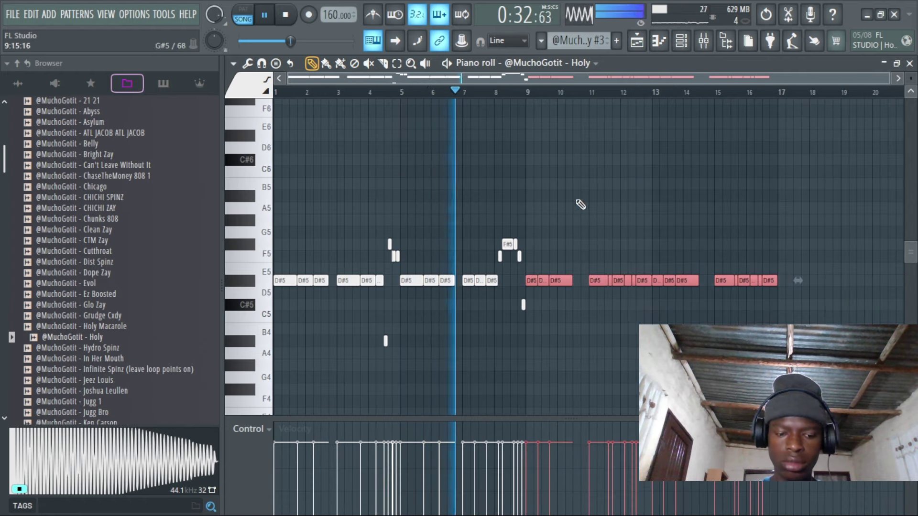
{"action": "left_click", "coordinate": [617, 40]}
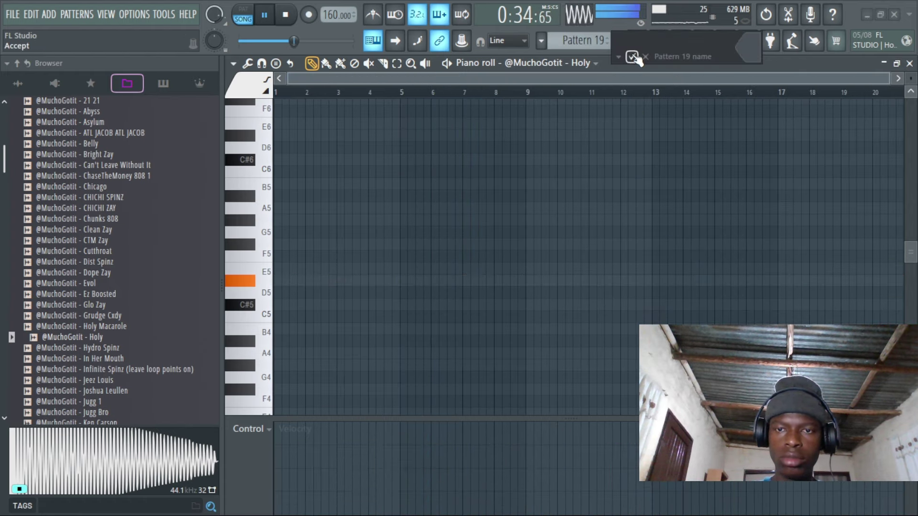
{"action": "left_click", "coordinate": [633, 56]}
{"action": "key", "text": "ctrl+v"}
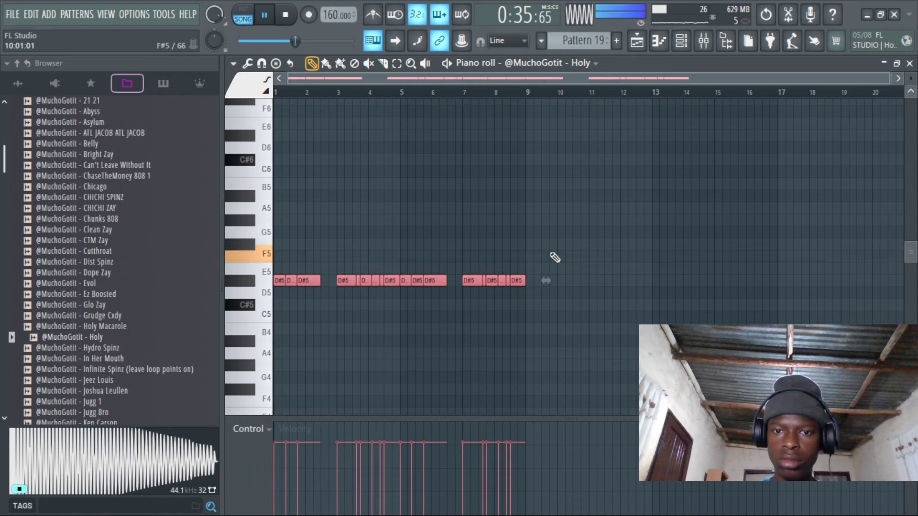
Create another empty pattern and place it on Track 17 of the playlist at bars 9 and 17
{"action": "left_click", "coordinate": [639, 47]}
{"action": "key", "text": "space"}
{"action": "key", "text": "space"}
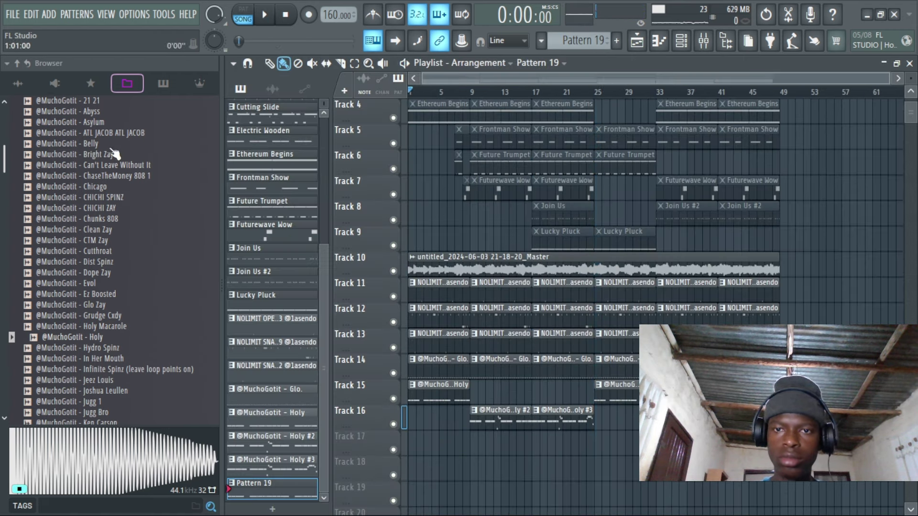
{"action": "scroll", "coordinate": [776, 102], "scroll_direction": "down", "scroll_amount": 1}
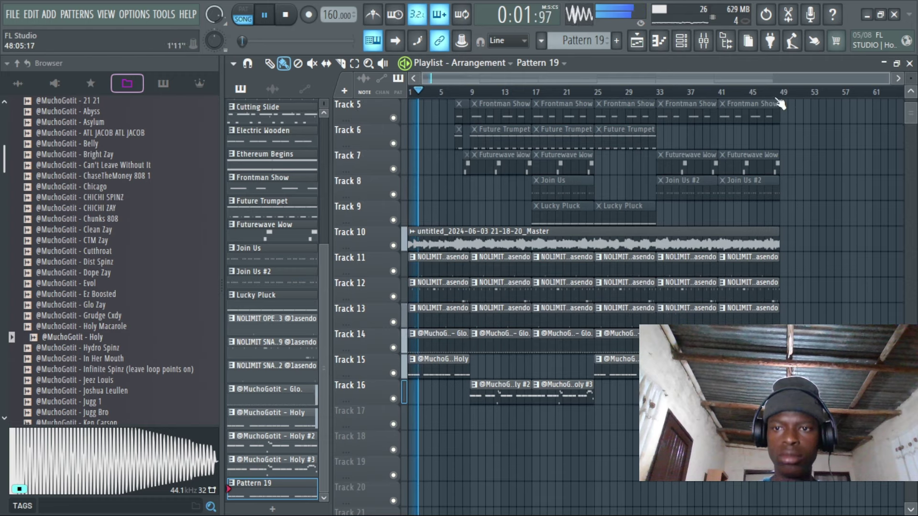
{"action": "left_click", "coordinate": [624, 42]}
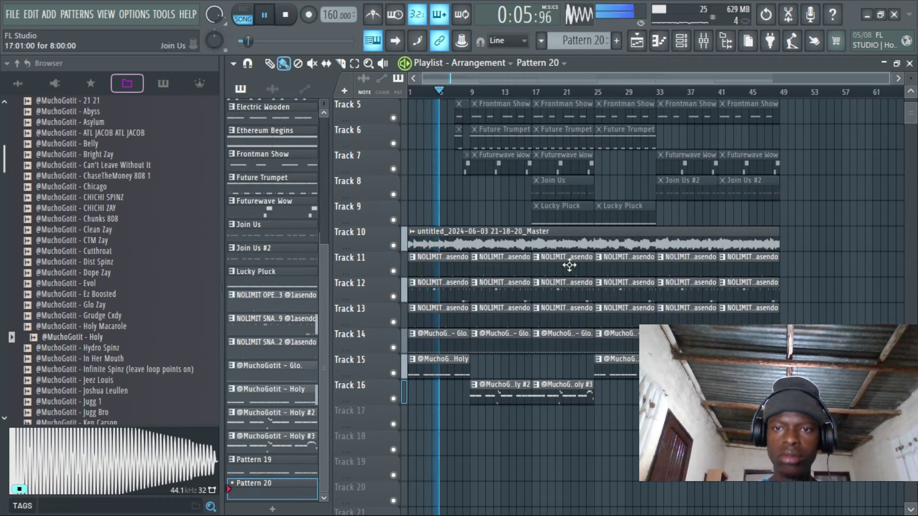
{"action": "left_click", "coordinate": [476, 419]}
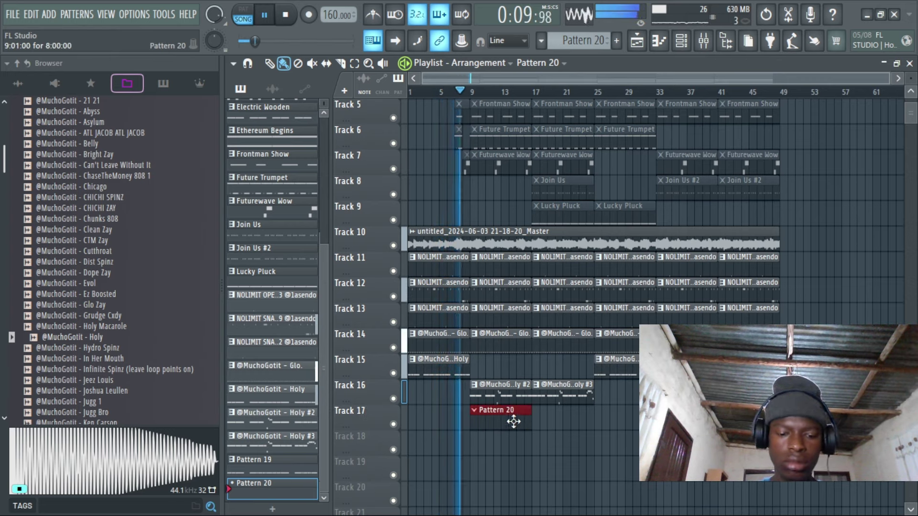
{"action": "left_click_drag", "start_coordinate": [514, 421], "coordinate": [522, 434]}
Browse the Aydow Beats Soundkits drumkits to the BUNCH OF TRASH folder and preview the AYDOW - BIRD PERC sample
{"action": "left_click", "coordinate": [22, 84]}
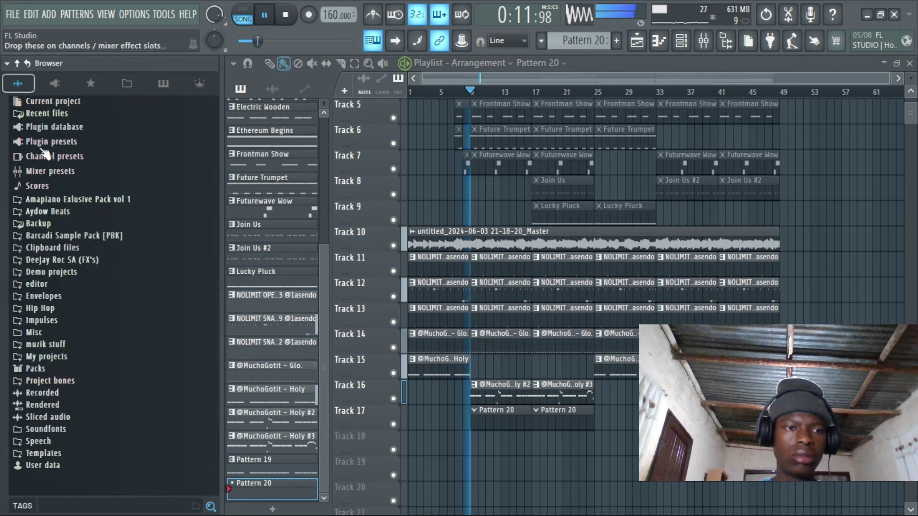
{"action": "left_click", "coordinate": [53, 210]}
{"action": "left_click", "coordinate": [52, 223]}
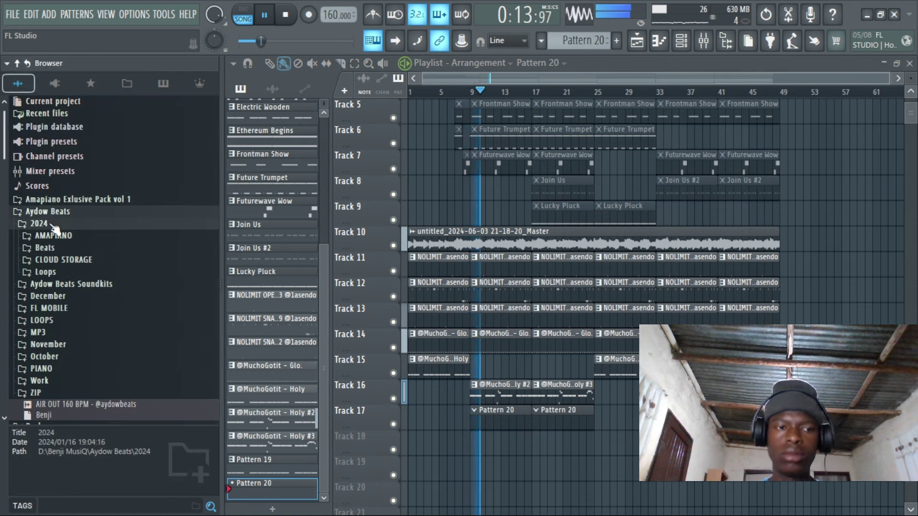
{"action": "left_click", "coordinate": [46, 247]}
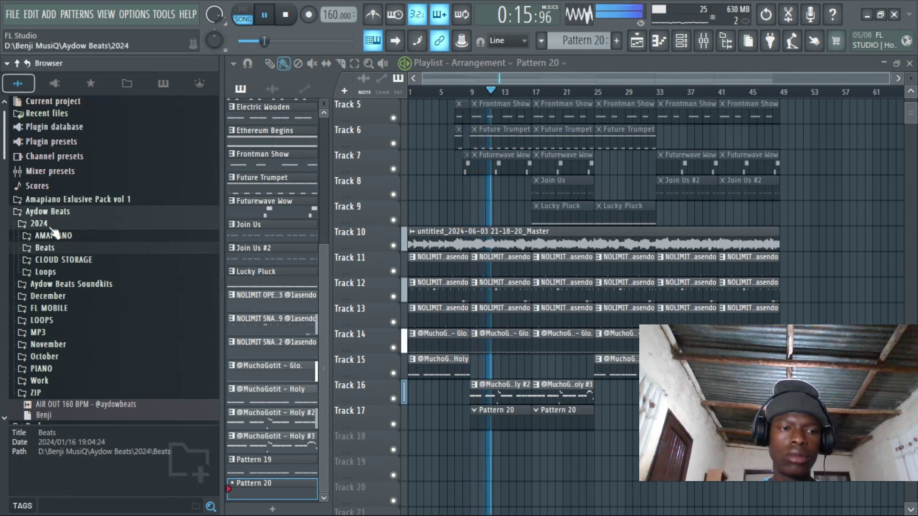
{"action": "left_click", "coordinate": [47, 224]}
{"action": "left_click", "coordinate": [57, 236]}
{"action": "left_click", "coordinate": [54, 247]}
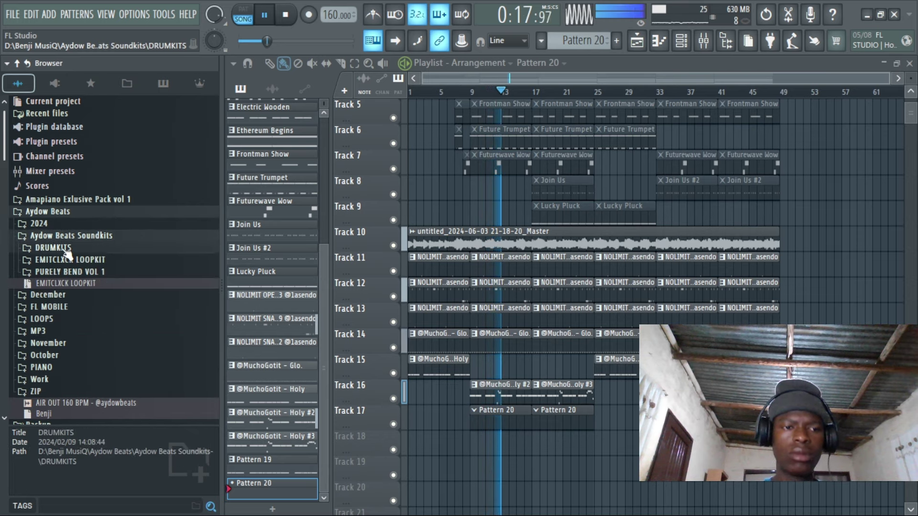
{"action": "left_click", "coordinate": [76, 260]}
{"action": "left_click", "coordinate": [72, 271]}
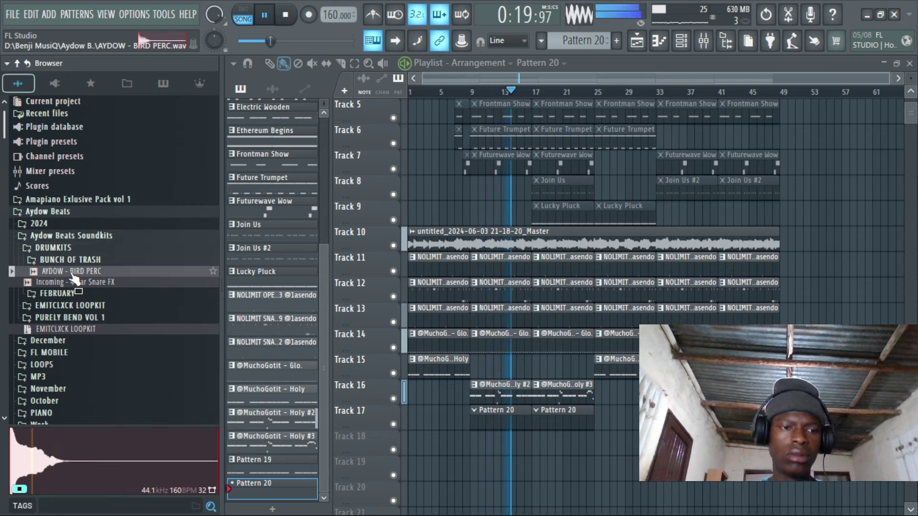
Load AYDOW - BIRD PERC into a new sampler channel and set the channel volume to 54%
{"action": "right_click", "coordinate": [72, 272]}
{"action": "left_click", "coordinate": [143, 316]}
{"action": "left_click", "coordinate": [71, 235]}
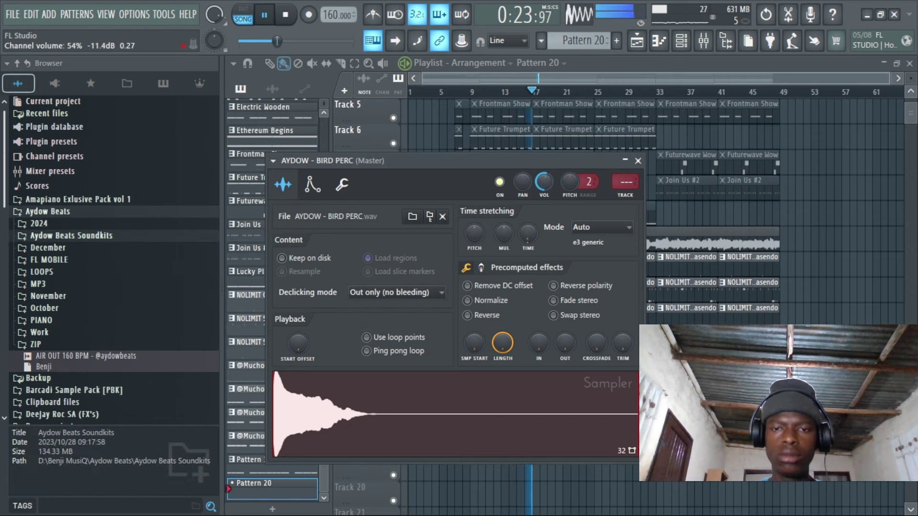
Enable the BIRD PERC channel's volume envelope with a 31% release time and close the sampler
{"action": "left_click", "coordinate": [313, 184]}
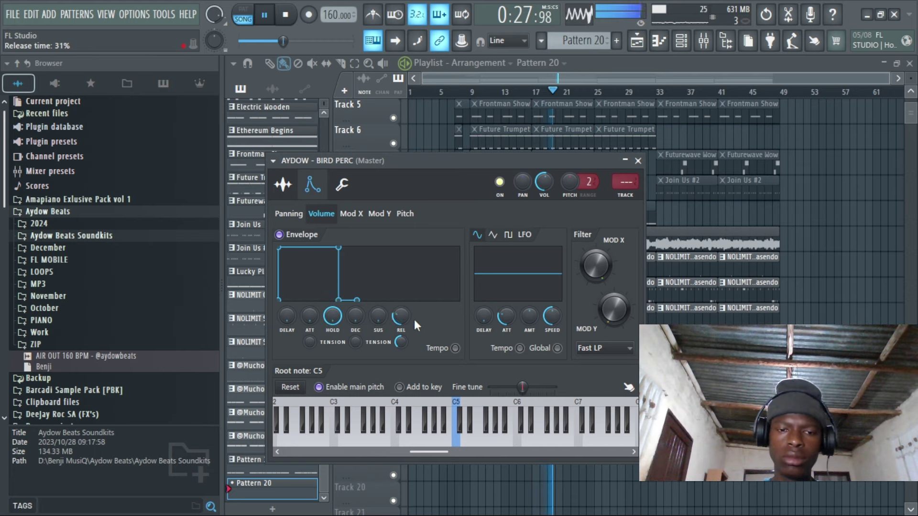
{"action": "left_click", "coordinate": [343, 184]}
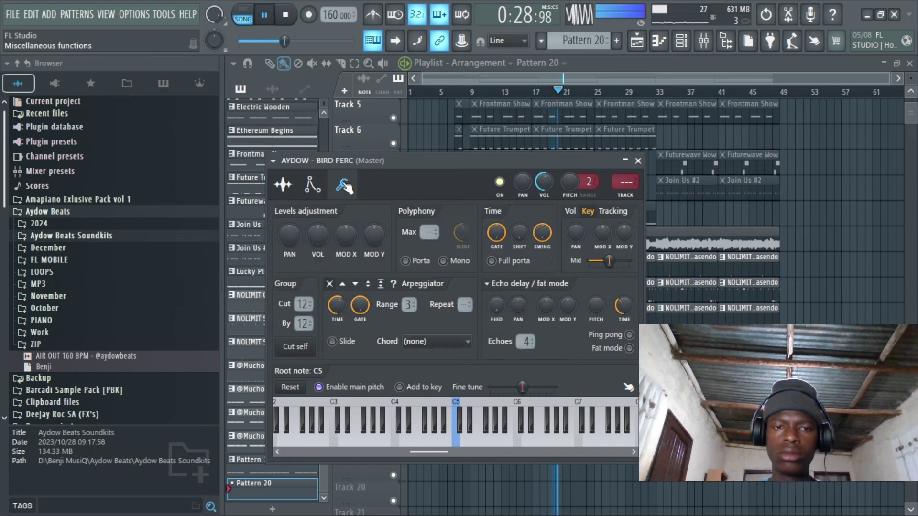
{"action": "left_click", "coordinate": [638, 161]}
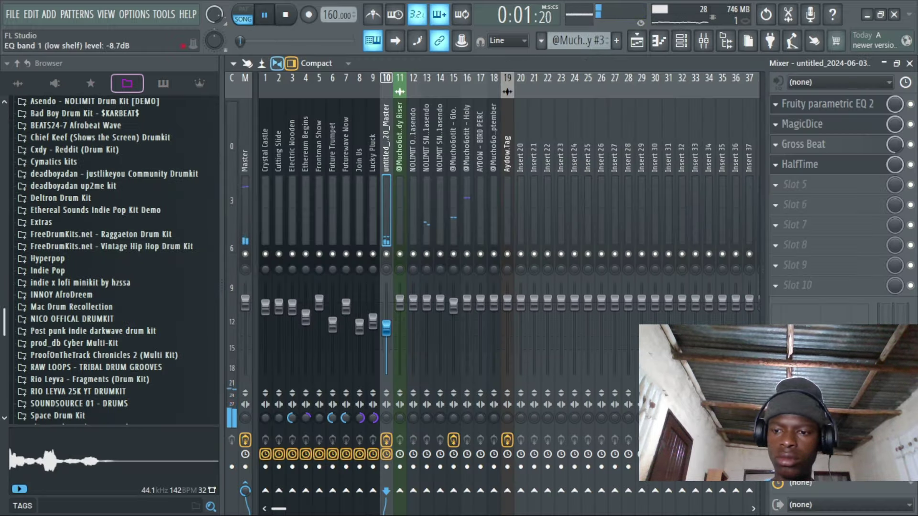
Cut the lows of the melody's mixer track 10 with its low-shelf EQ band at -8.7 dB and return to the playlist
{"action": "right_click", "coordinate": [895, 285]}
{"action": "left_click", "coordinate": [827, 295]}
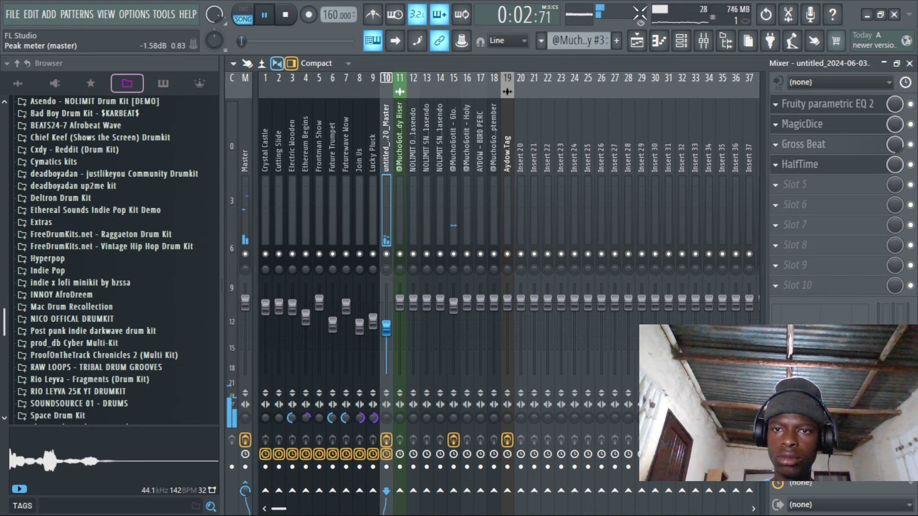
{"action": "left_click", "coordinate": [638, 46]}
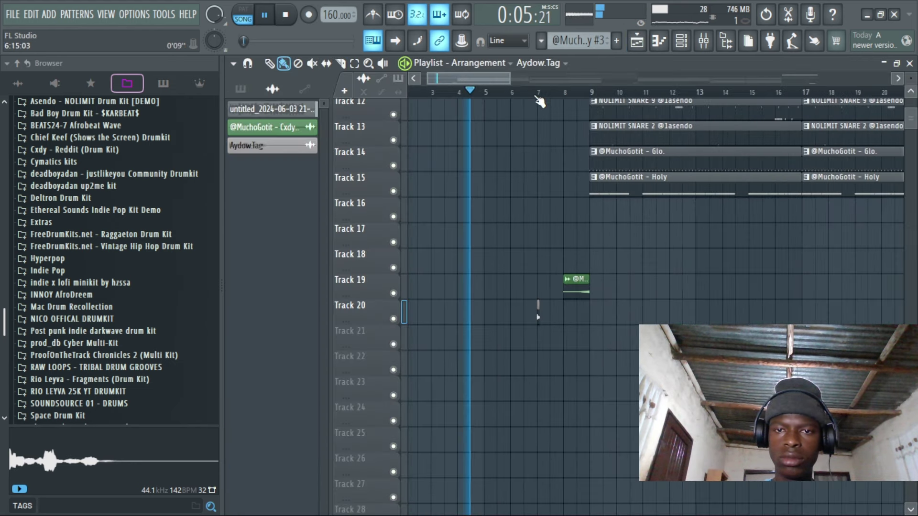
Add a short fade-out to the end of the Aydow.Tag clip at bar 7 on Track 20
{"action": "scroll", "coordinate": [539, 101], "scroll_direction": "up", "scroll_amount": 6}
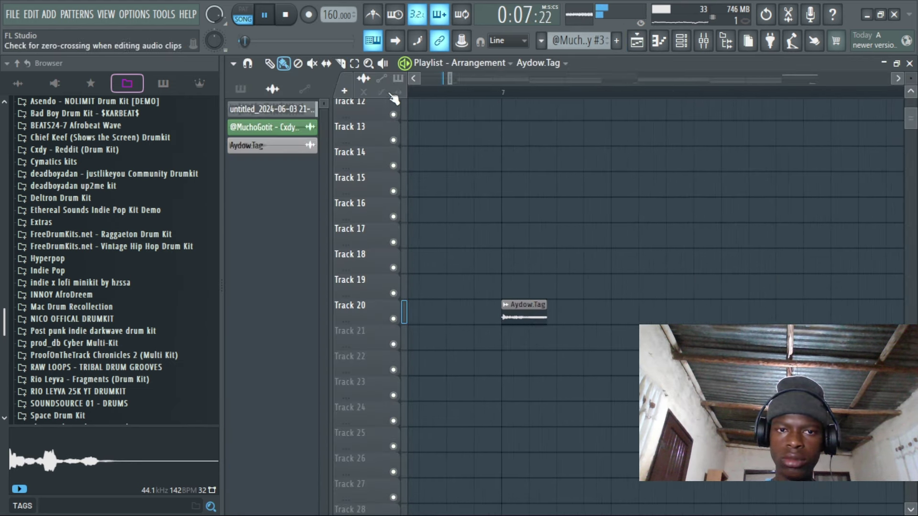
{"action": "left_click_drag", "start_coordinate": [546, 313], "coordinate": [540, 315]}
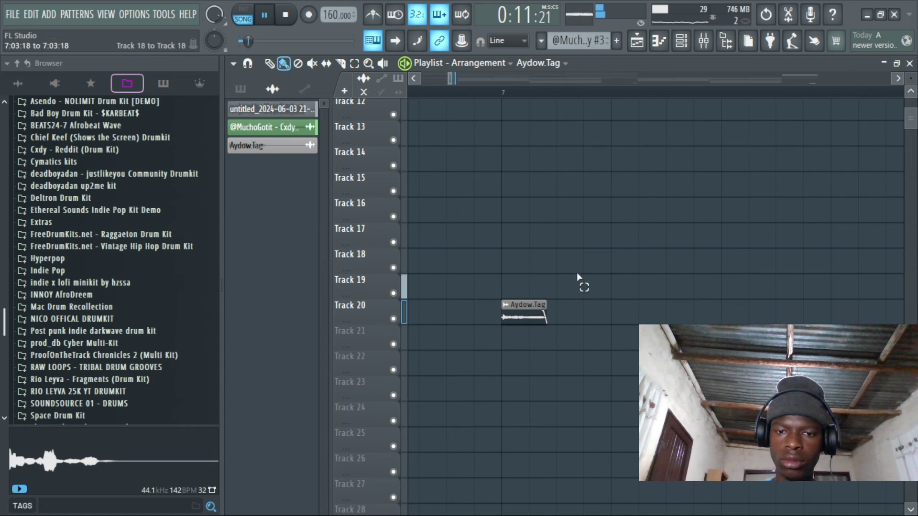
Check the sampler settings of the Cxdy Riser clip on Track 19 and close them
{"action": "scroll", "coordinate": [594, 97], "scroll_direction": "down", "scroll_amount": 6}
{"action": "double_click", "coordinate": [660, 280]}
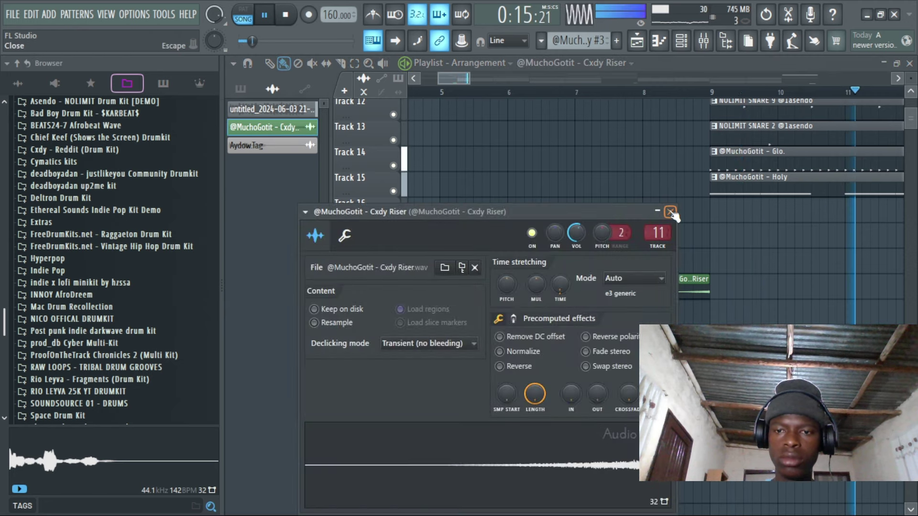
{"action": "left_click", "coordinate": [670, 212]}
Open the 3K Stash Kit's FXs folder and preview its sounds, including BRASS HIT (C) and classic guap counter
{"action": "scroll", "coordinate": [558, 216], "scroll_direction": "down", "scroll_amount": 4}
{"action": "scroll", "coordinate": [84, 180], "scroll_direction": "up", "scroll_amount": 3}
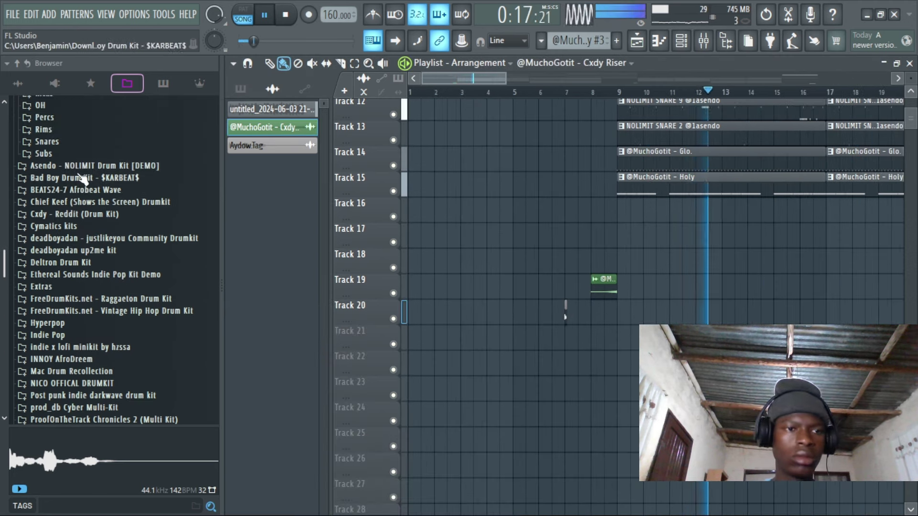
{"action": "scroll", "coordinate": [83, 179], "scroll_direction": "up", "scroll_amount": 5}
{"action": "left_click", "coordinate": [43, 222]}
{"action": "left_click", "coordinate": [71, 245]}
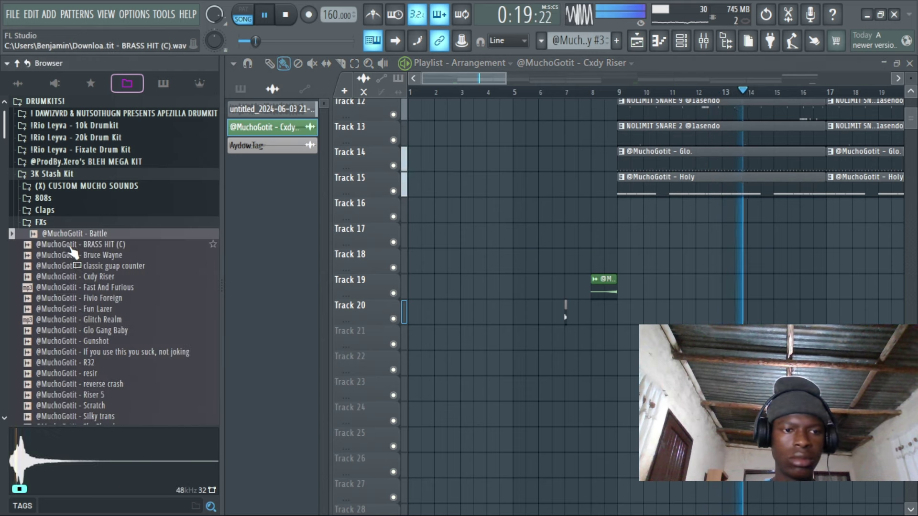
{"action": "left_click", "coordinate": [90, 267]}
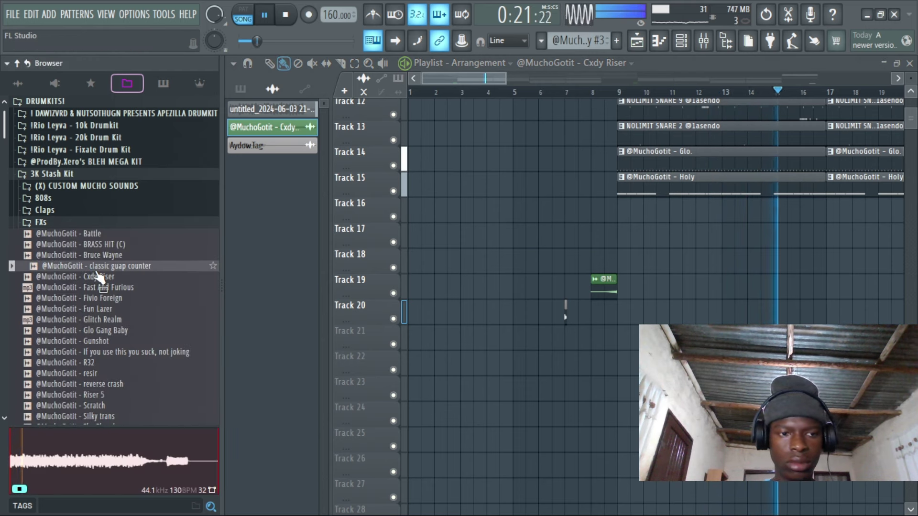
{"action": "left_click_drag", "start_coordinate": [94, 270], "coordinate": [112, 256]}
Place the classic guap counter sample on Track 19 from bar 23 to bar 25 and give it a curved fade-in
{"action": "scroll", "coordinate": [700, 104], "scroll_direction": "down", "scroll_amount": 5}
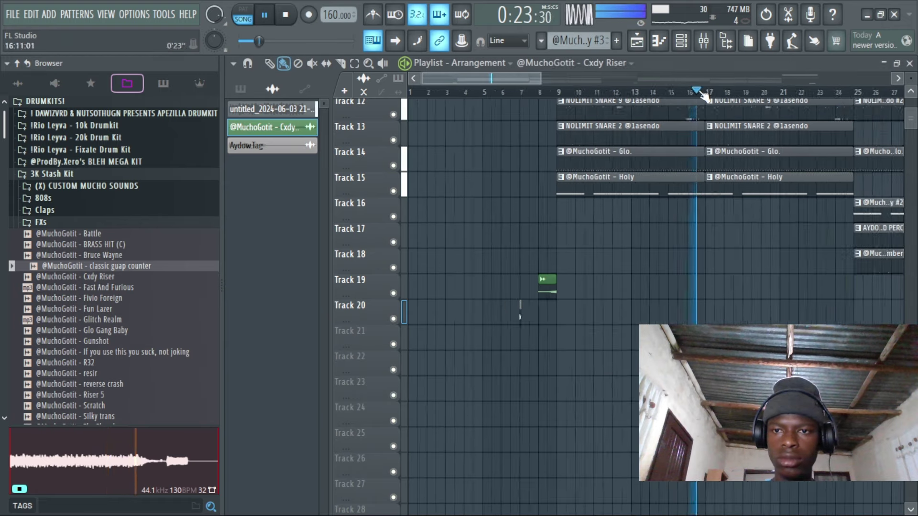
{"action": "left_click_drag", "start_coordinate": [153, 263], "coordinate": [650, 291]}
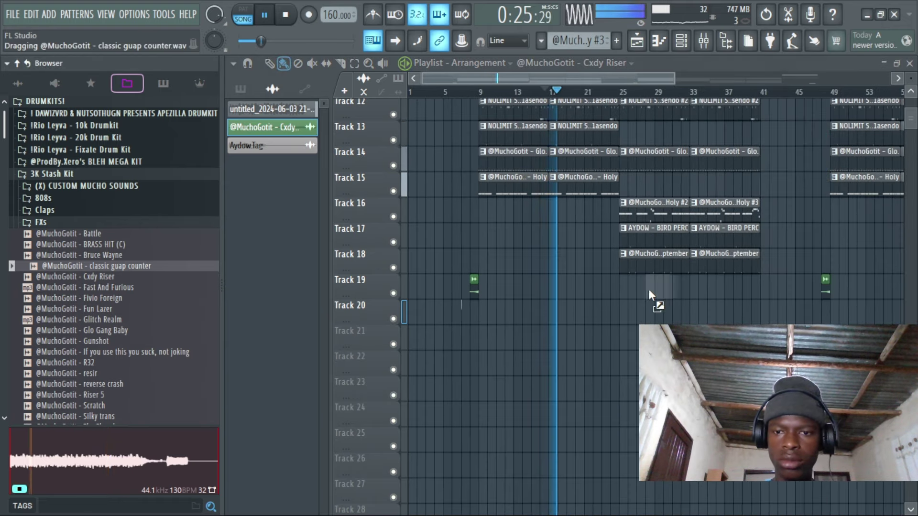
{"action": "mouse_move", "coordinate": [628, 238]}
{"action": "left_mouse_down"}
{"action": "mouse_move", "coordinate": [604, 286]}
{"action": "mouse_move", "coordinate": [672, 286]}
{"action": "mouse_move", "coordinate": [644, 294]}
{"action": "left_mouse_up"}
{"action": "scroll", "coordinate": [604, 286], "scroll_direction": "up", "scroll_amount": 5}
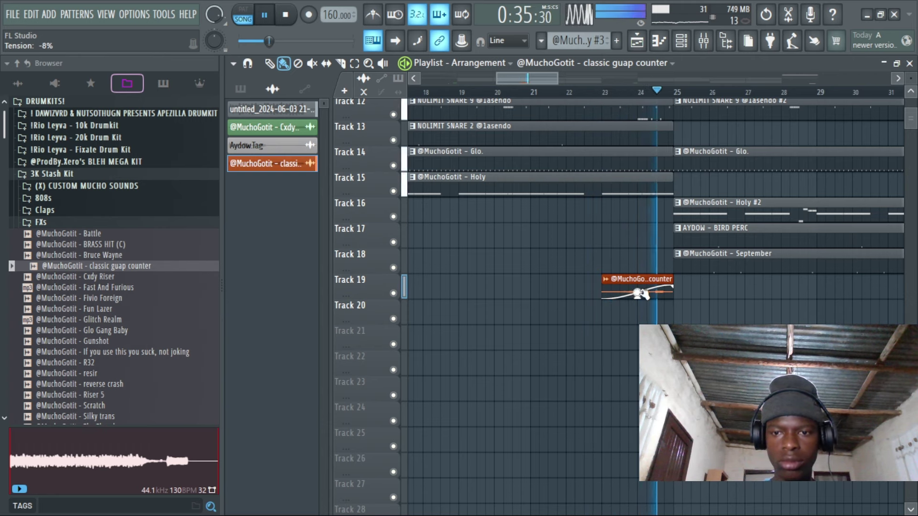
Move the classic guap counter clip on Track 19 slightly later so it starts at 23:05, and play the transition
{"action": "left_click_drag", "start_coordinate": [644, 280], "coordinate": [662, 279]}
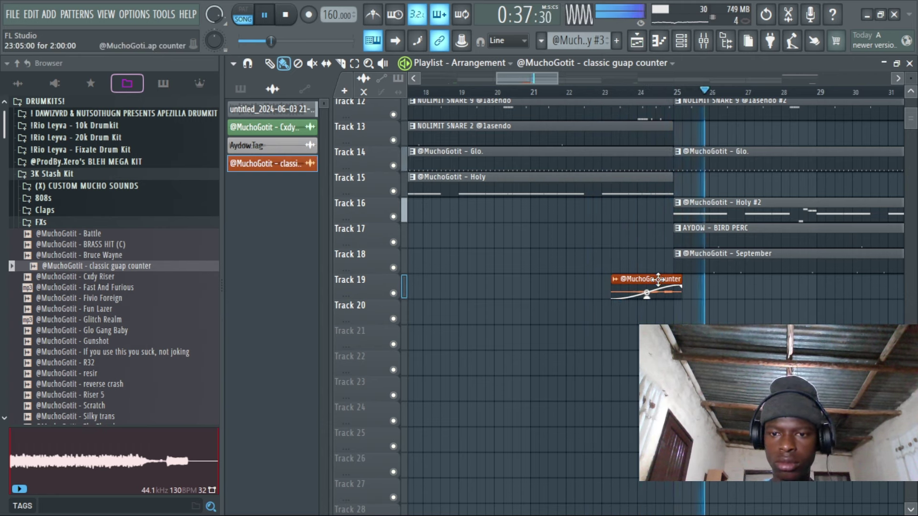
{"action": "left_click", "coordinate": [580, 96]}
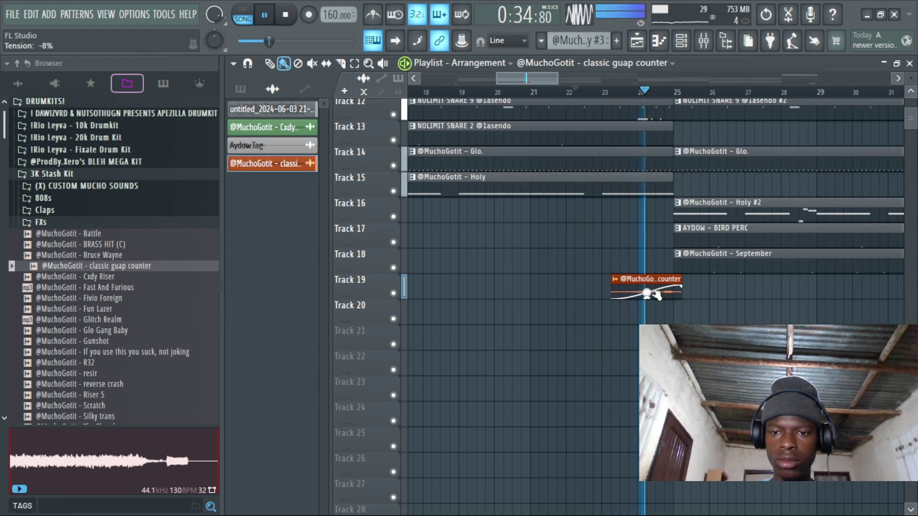
{"action": "scroll", "coordinate": [660, 102], "scroll_direction": "down", "scroll_amount": 4}
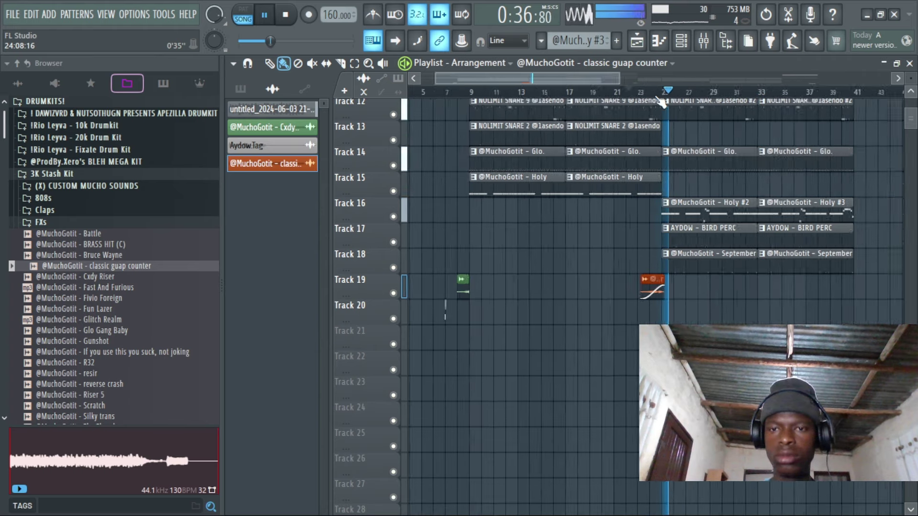
Trim the NOLIMIT OPEN HAT 3, NOLIMIT SNARE 2 and Glo. clips to end two steps before bar 25, keeping Holy's end at bar 25
{"action": "scroll", "coordinate": [628, 98], "scroll_direction": "up", "scroll_amount": 6}
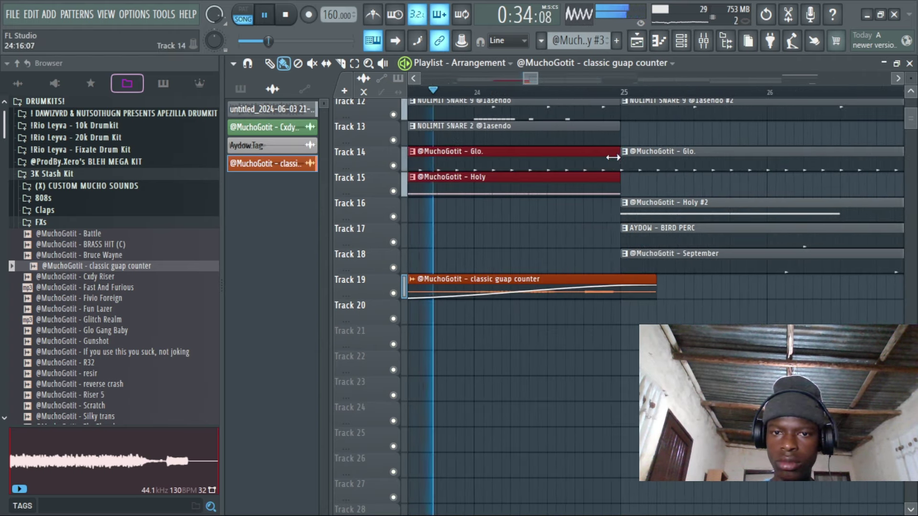
{"action": "left_click_drag", "start_coordinate": [613, 157], "coordinate": [601, 177]}
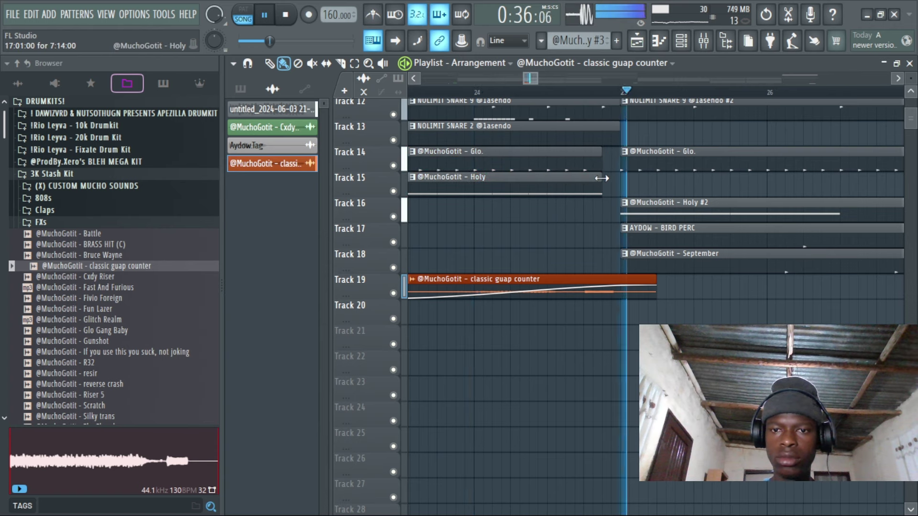
{"action": "scroll", "coordinate": [605, 184], "scroll_direction": "up", "scroll_amount": 3}
{"action": "left_click_drag", "start_coordinate": [617, 210], "coordinate": [612, 155]}
{"action": "left_click_drag", "start_coordinate": [620, 160], "coordinate": [608, 160]}
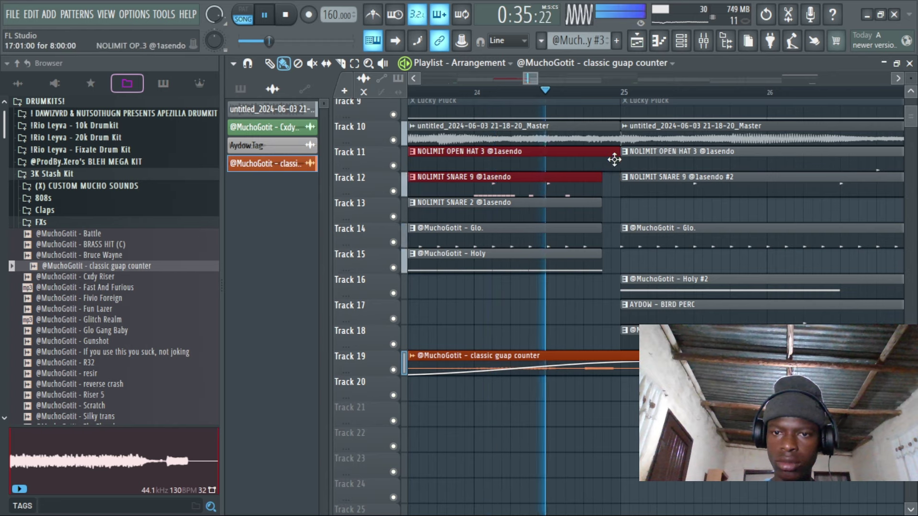
{"action": "left_click", "coordinate": [602, 180]}
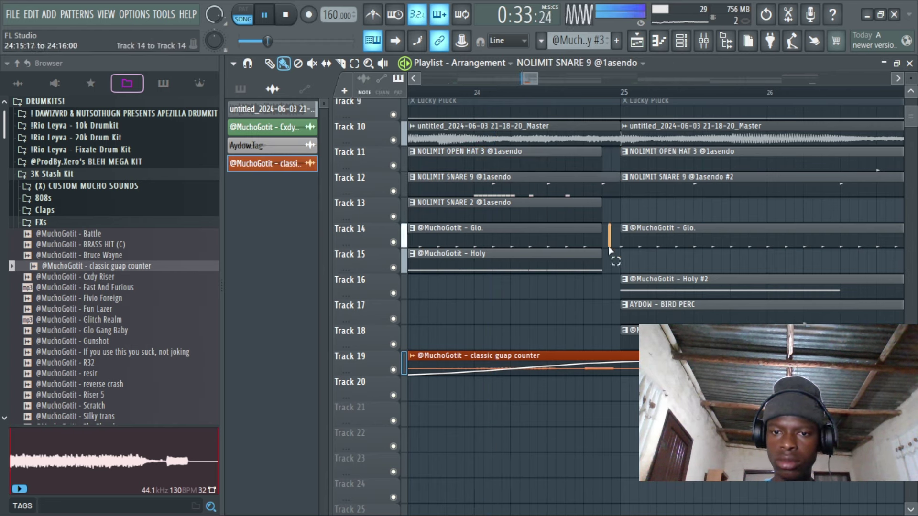
{"action": "left_click_drag", "start_coordinate": [597, 263], "coordinate": [613, 261]}
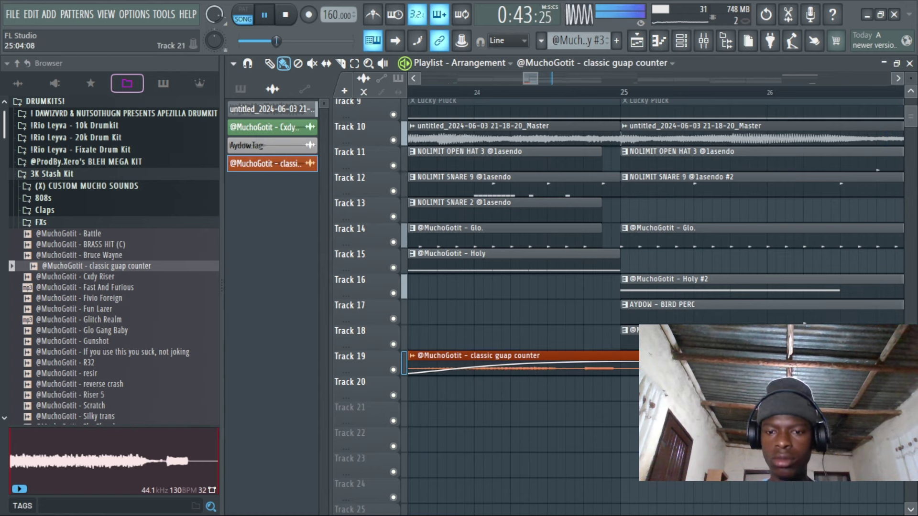
Route the classic guap counter clip to mixer track 20 and lower that track's volume to about 89%
{"action": "double_click", "coordinate": [591, 355]}
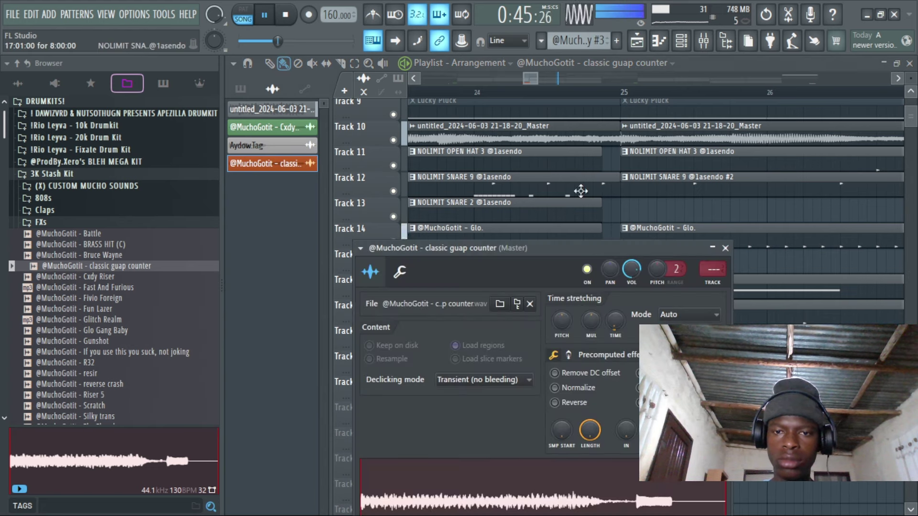
{"action": "key", "text": "ctrl+l"}
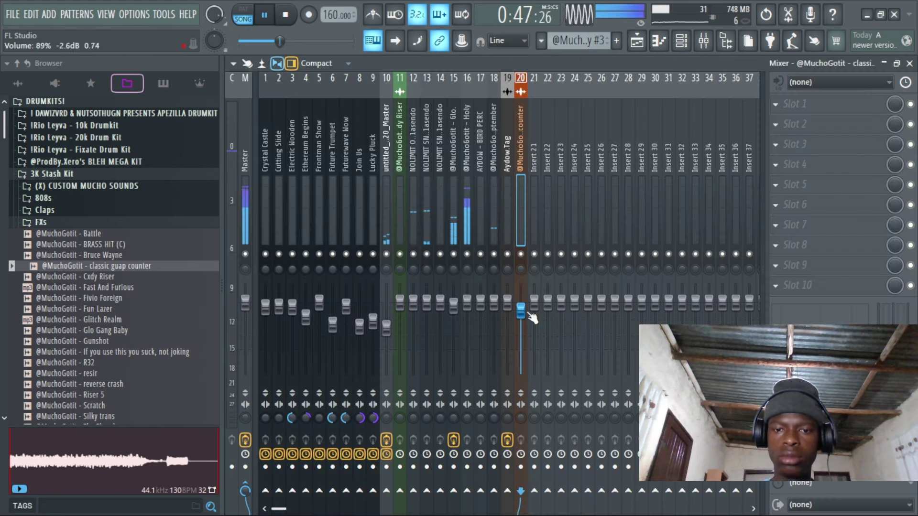
{"action": "left_click", "coordinate": [638, 47]}
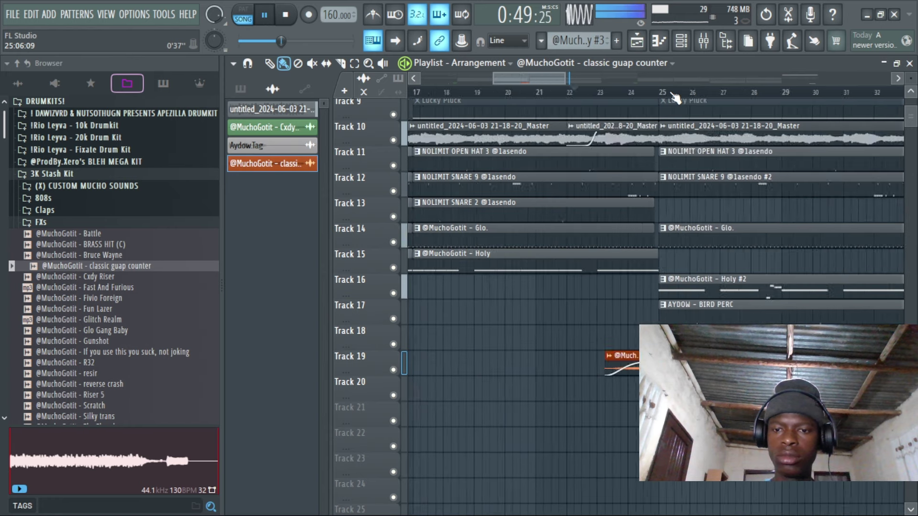
Shorten the AYDOW - BIRD PERC clips on Track 17 at bars 25, 33 and 65 to two bars each
{"action": "scroll", "coordinate": [676, 98], "scroll_direction": "down", "scroll_amount": 2}
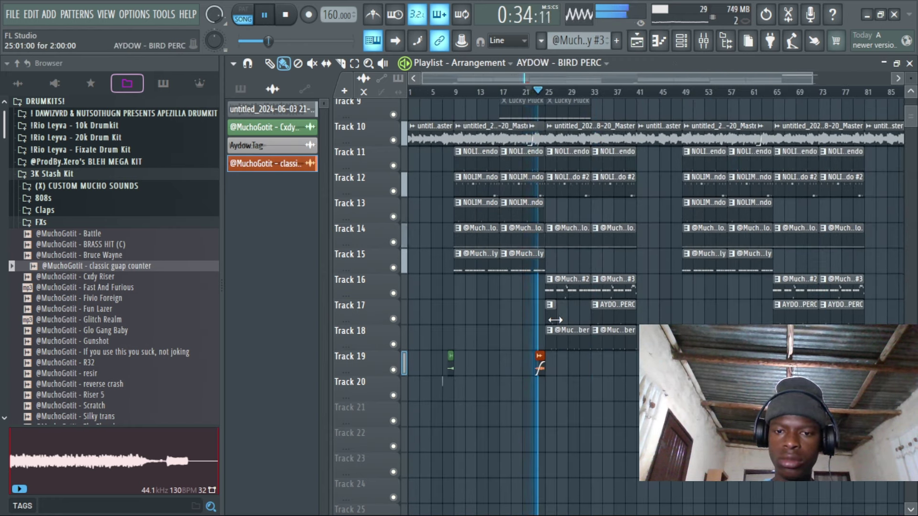
{"action": "right_click", "coordinate": [593, 318]}
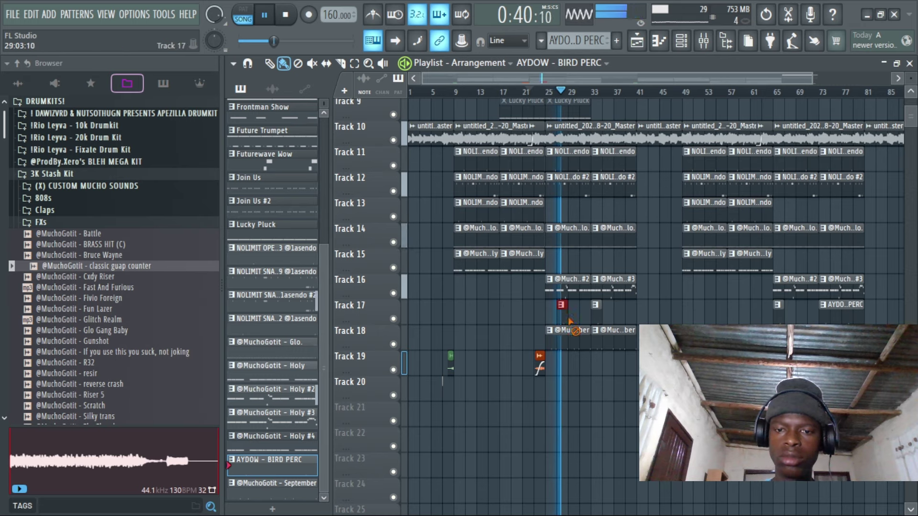
{"action": "left_click", "coordinate": [560, 316]}
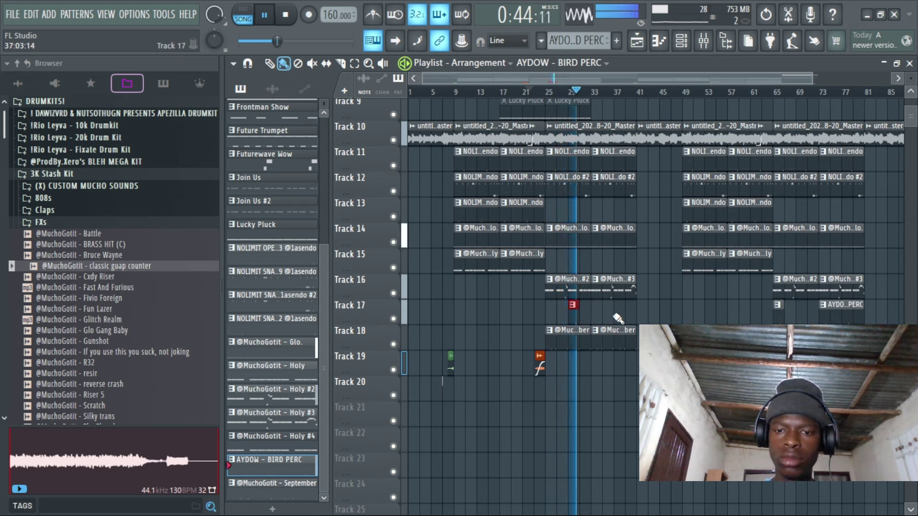
{"action": "left_click", "coordinate": [554, 316]}
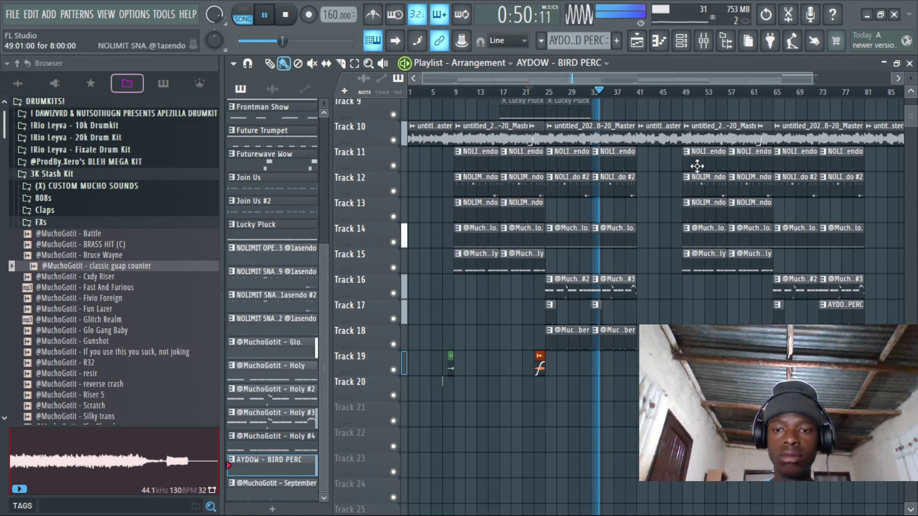
Open the project's info settings, where its title and credits are entered
{"action": "scroll", "coordinate": [647, 96], "scroll_direction": "down", "scroll_amount": 1}
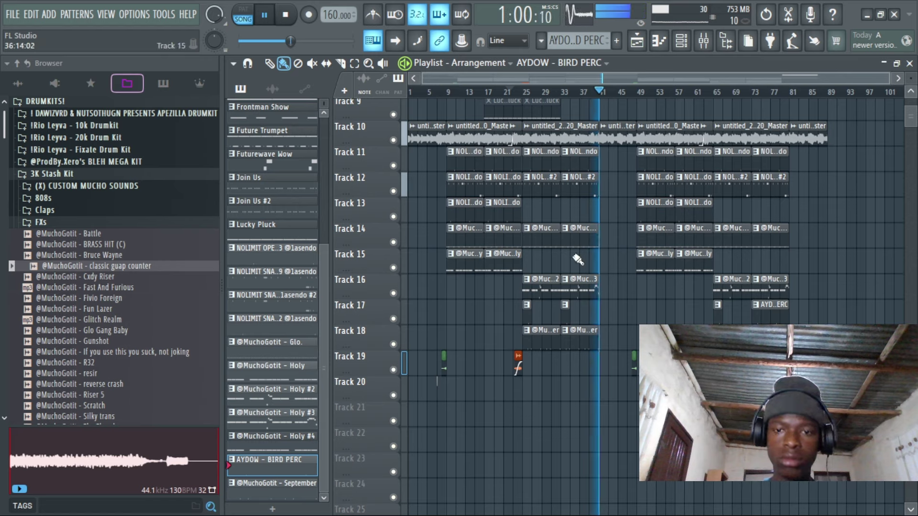
{"action": "left_click", "coordinate": [134, 14]}
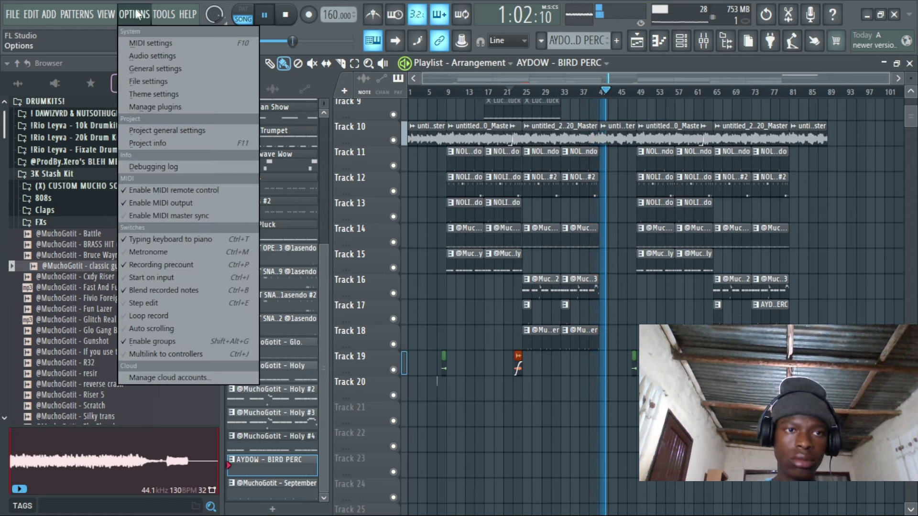
{"action": "left_click", "coordinate": [145, 55]}
{"action": "left_click", "coordinate": [525, 50]}
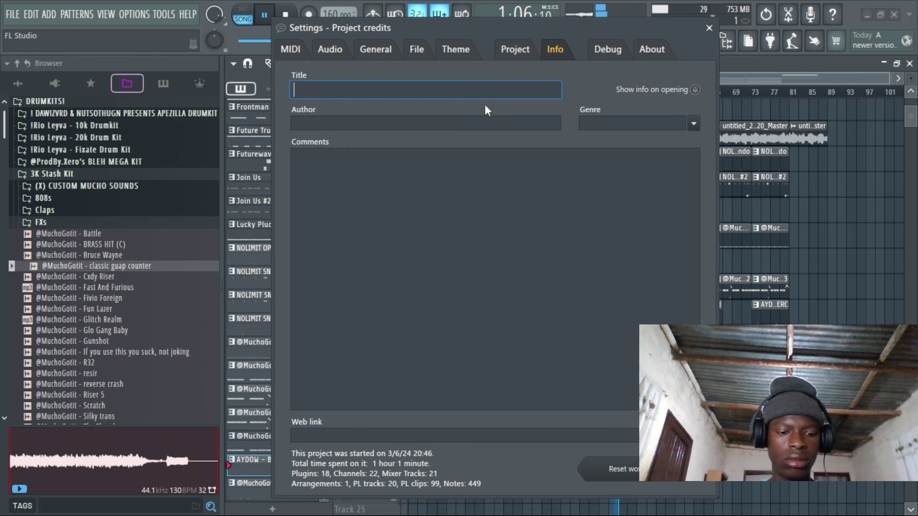
{"action": "type", "text": "FUR"}
{"action": "key", "text": "BackSpace"}
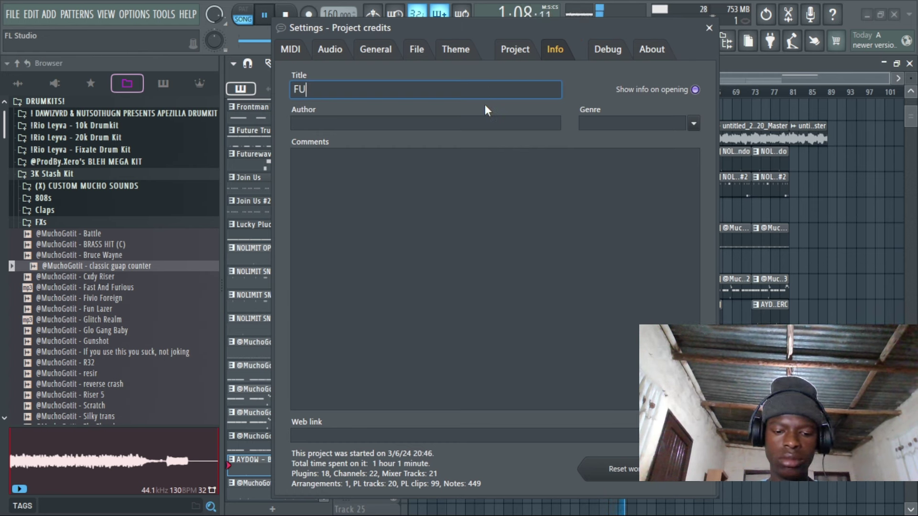
{"action": "type", "text": "TUREWA"}
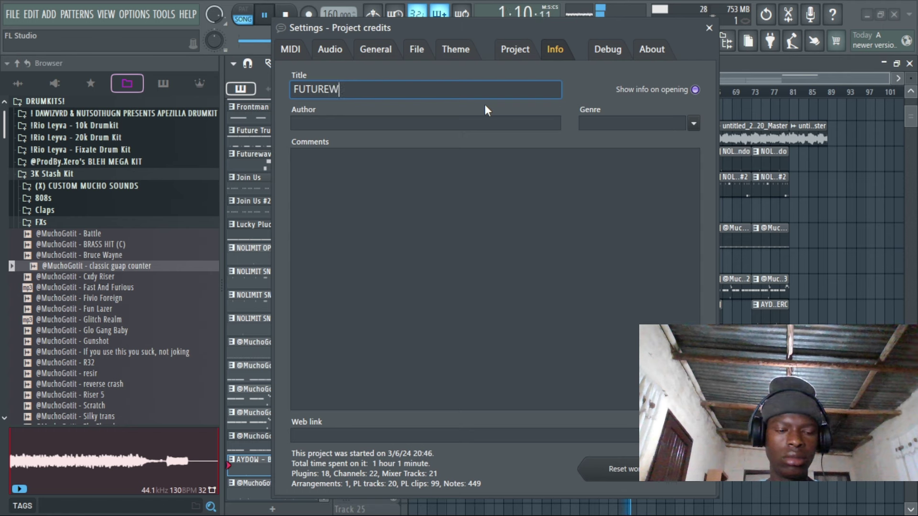
{"action": "key", "text": "BackSpace"}
{"action": "key", "text": "BackSpace"}
{"action": "key", "text": "BackSpace"}
{"action": "key", "text": "BackSpace"}
{"action": "key", "text": "BackSpace"}
{"action": "key", "text": "BackSpace"}
{"action": "key", "text": "BackSpace"}
{"action": "key", "text": "BackSpace"}
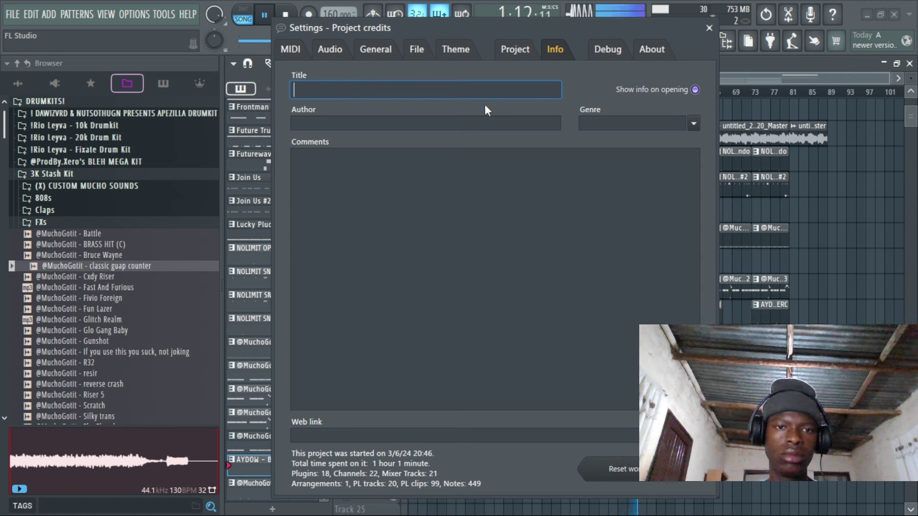
{"action": "type", "text": "JO"}
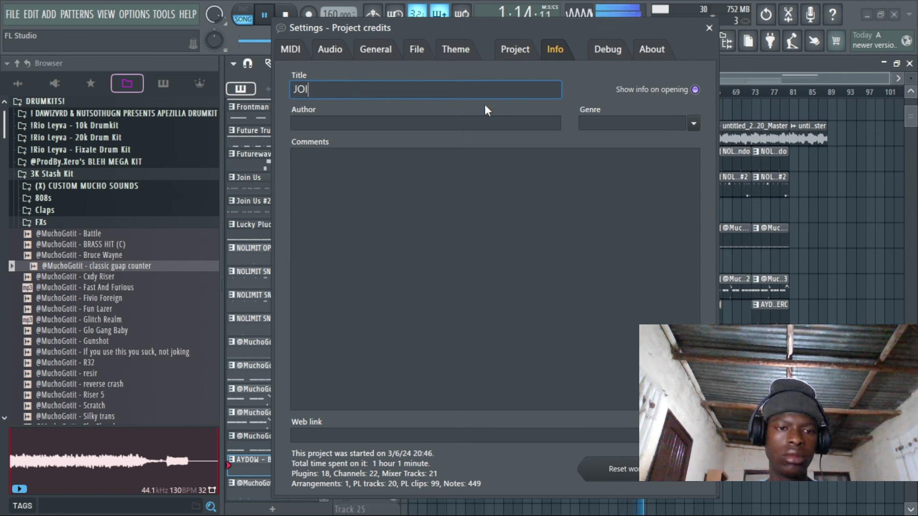
{"action": "type", "text": "I"}
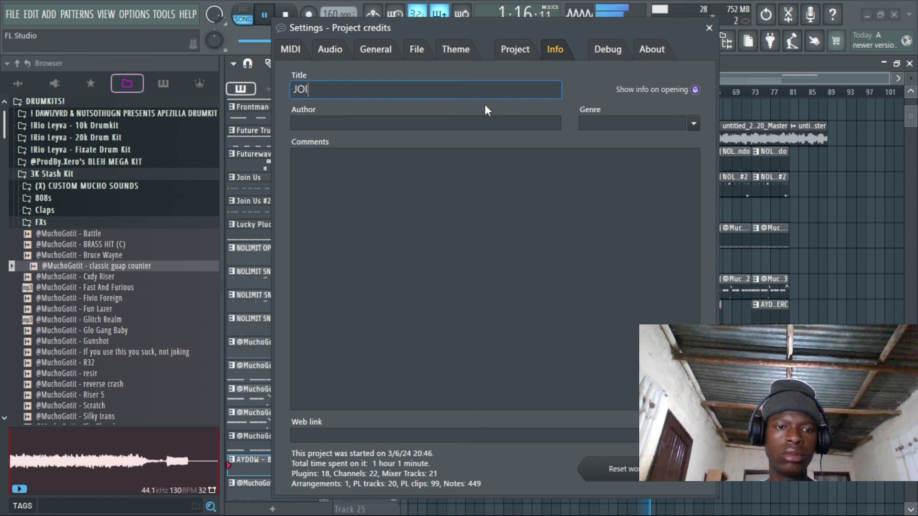
{"action": "type", "text": "N US"}
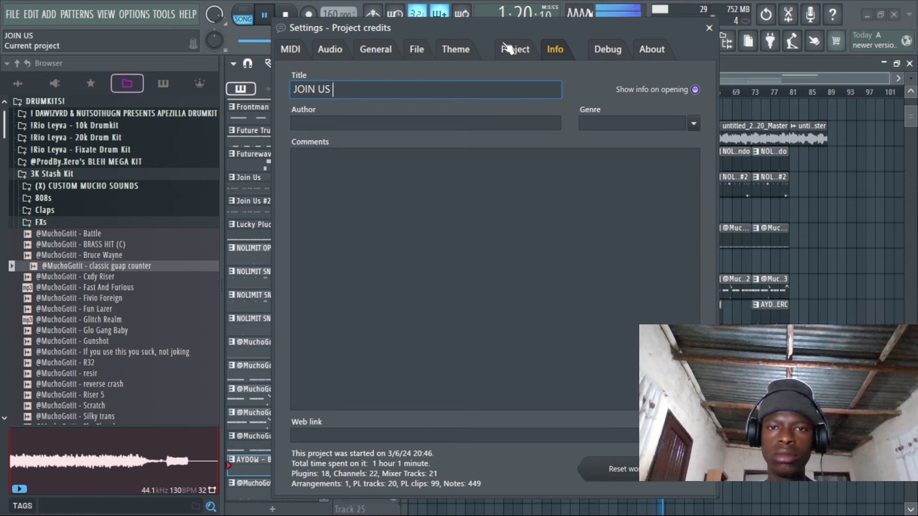
{"action": "left_click_drag", "start_coordinate": [489, 31], "coordinate": [635, 13]}
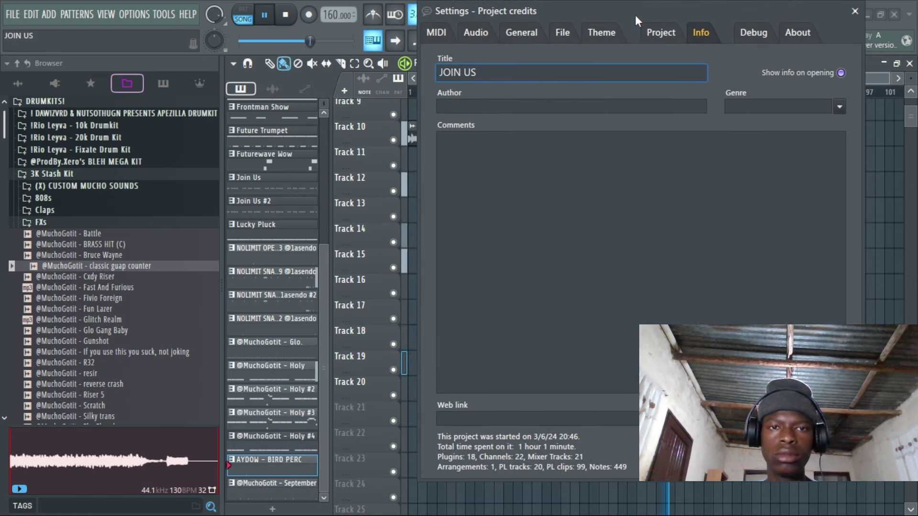
{"action": "type", "text": "160"}
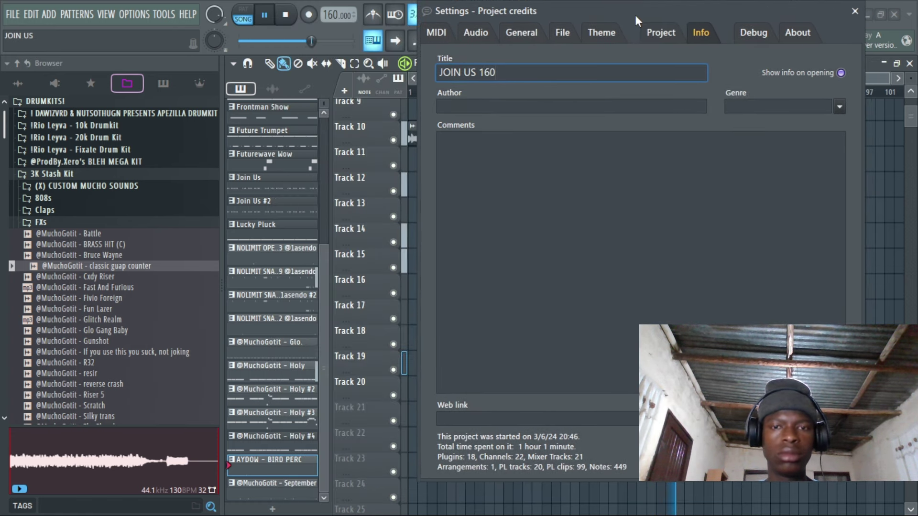
{"action": "type", "text": " BP"}
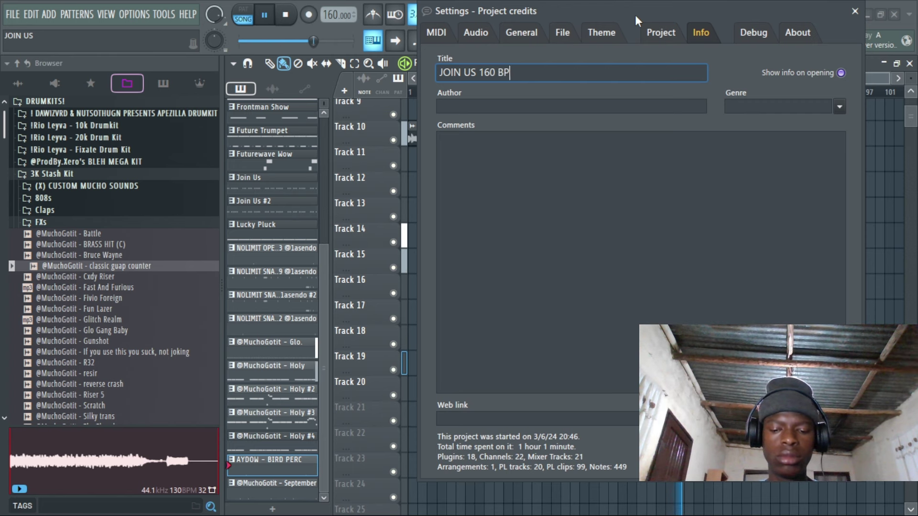
{"action": "type", "text": "M - "}
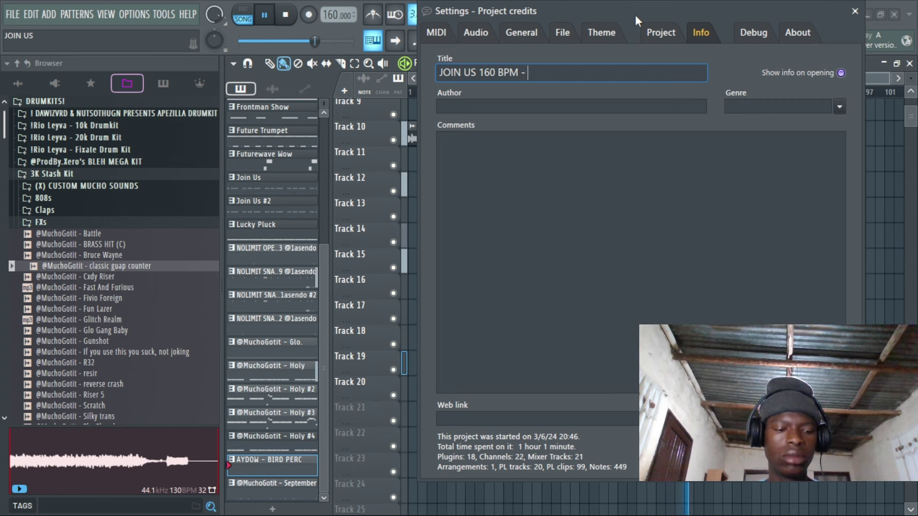
{"action": "type", "text": "@ayd"}
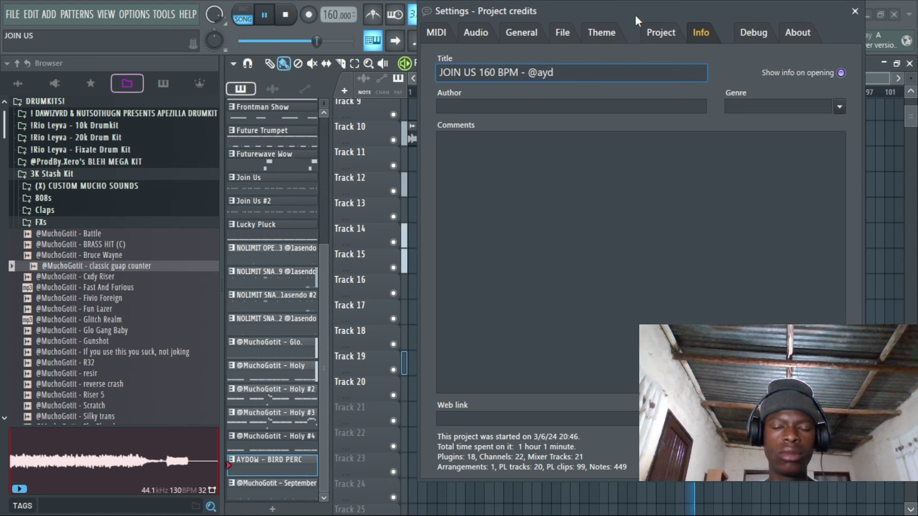
{"action": "type", "text": "owbea"}
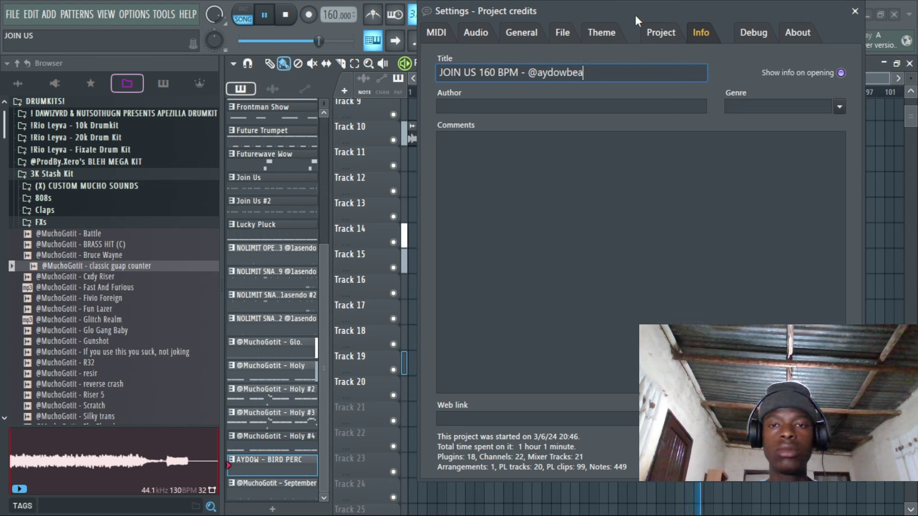
{"action": "type", "text": "ts"}
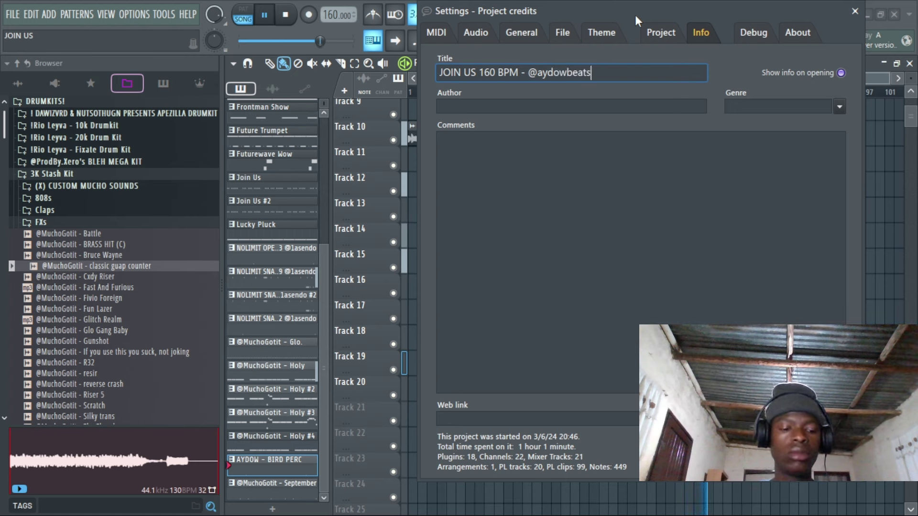
{"action": "key", "text": "Return"}
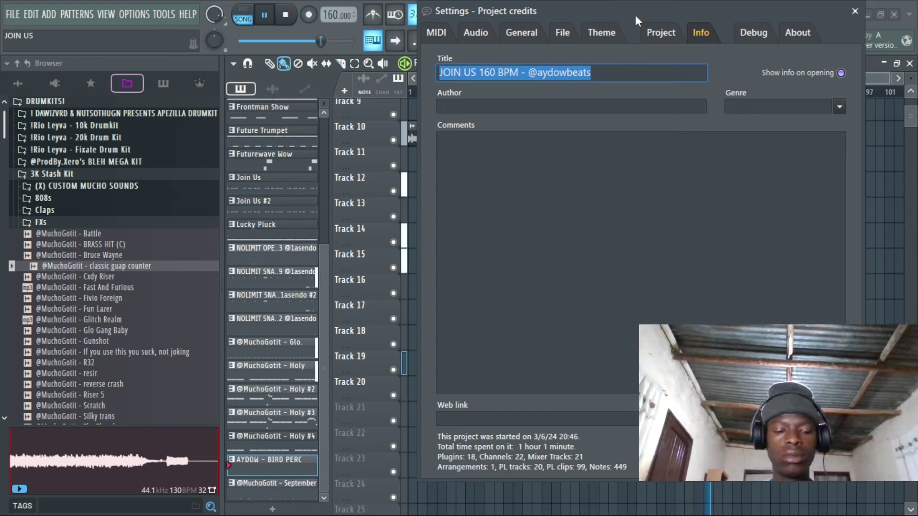
{"action": "left_click", "coordinate": [855, 10]}
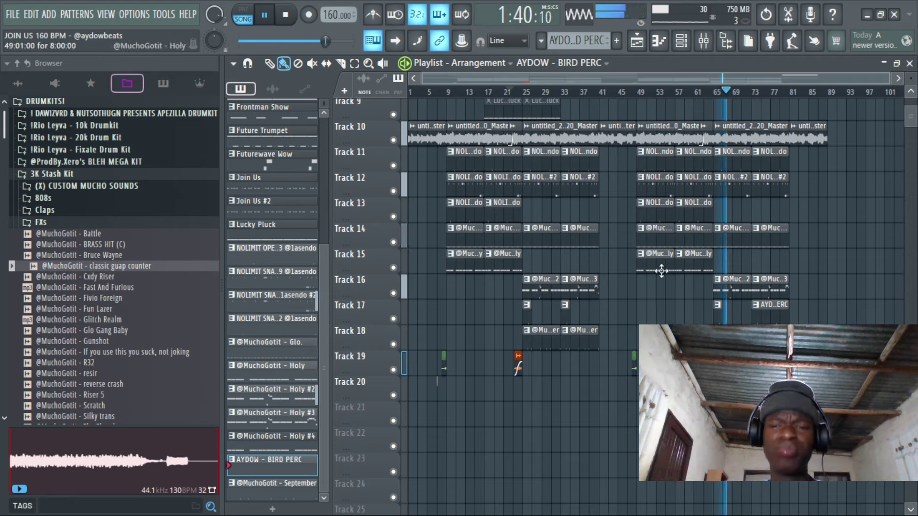
{"action": "scroll", "coordinate": [714, 205], "scroll_direction": "up", "scroll_amount": 4}
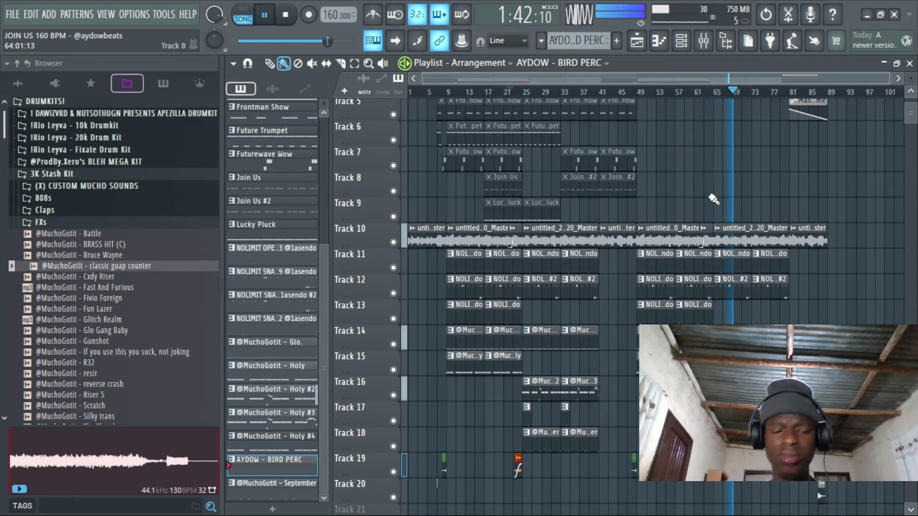
{"action": "key", "text": "ctrl+s"}
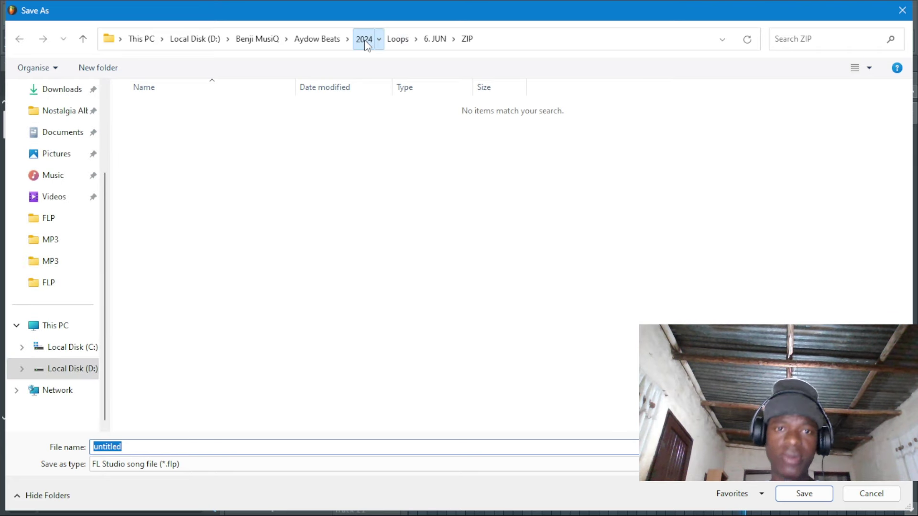
{"action": "left_click", "coordinate": [364, 39]}
{"action": "double_click", "coordinate": [184, 132]}
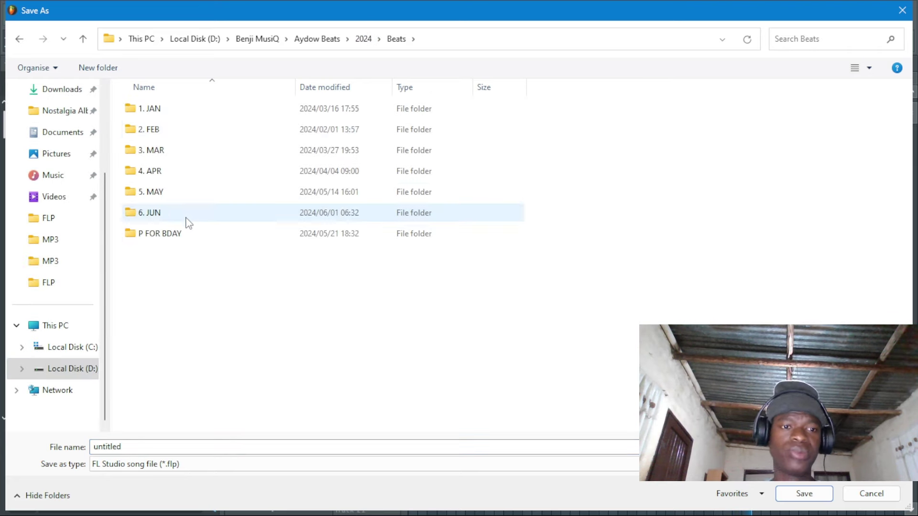
{"action": "double_click", "coordinate": [163, 215]}
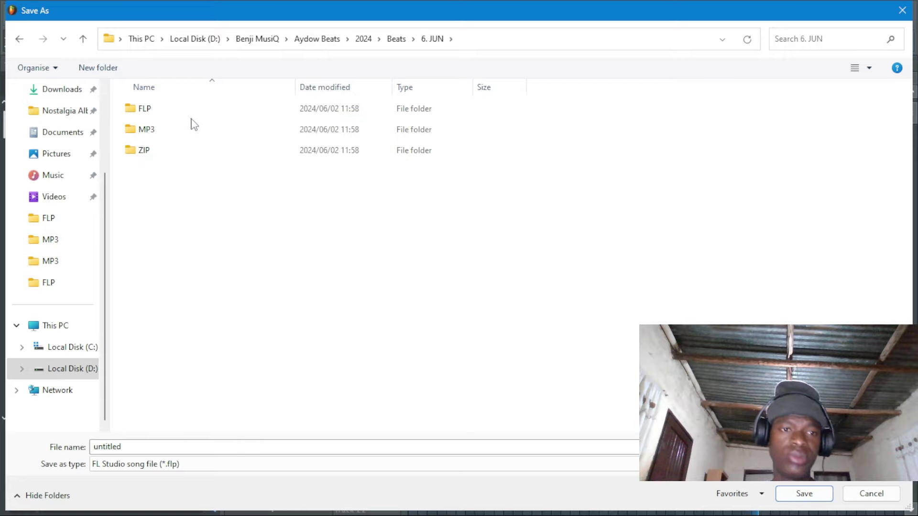
{"action": "double_click", "coordinate": [193, 112]}
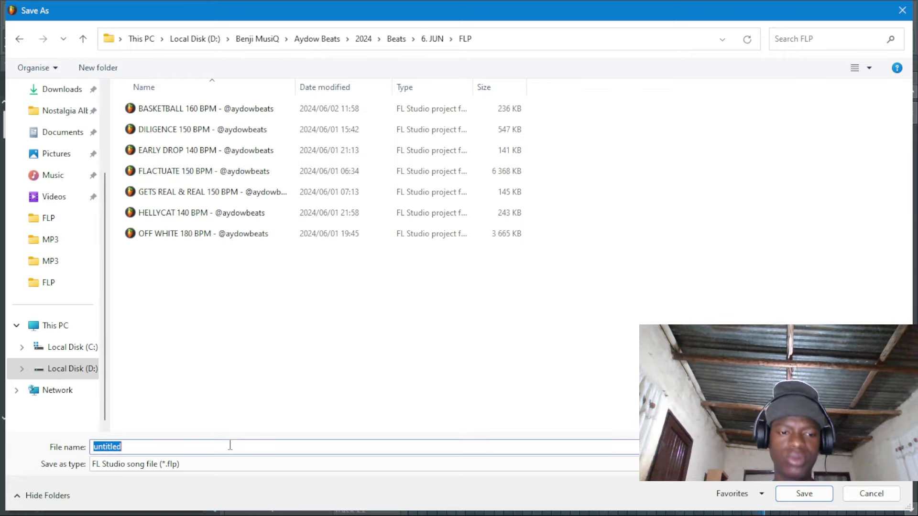
{"action": "type", "text": "JOIN US 160 BPM - @aydowbeats"}
{"action": "key", "text": "Return"}
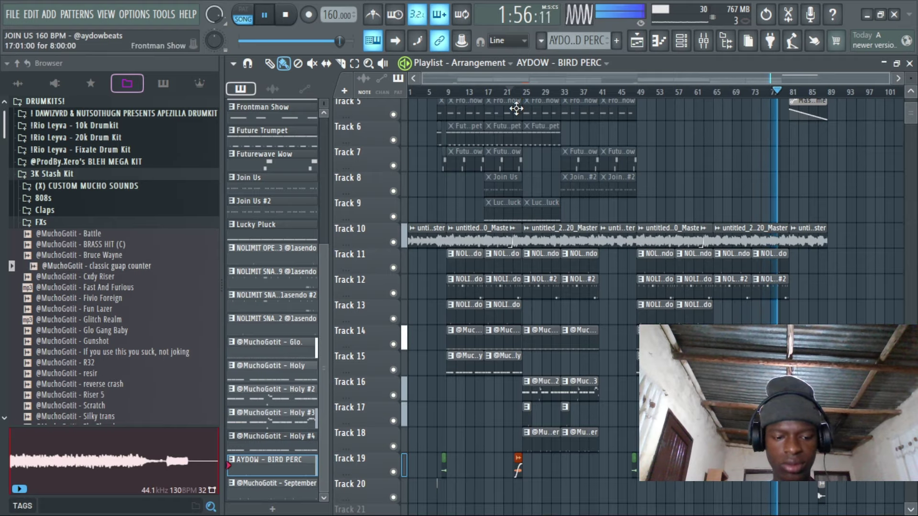
{"action": "key", "text": "ctrl+shift+s"}
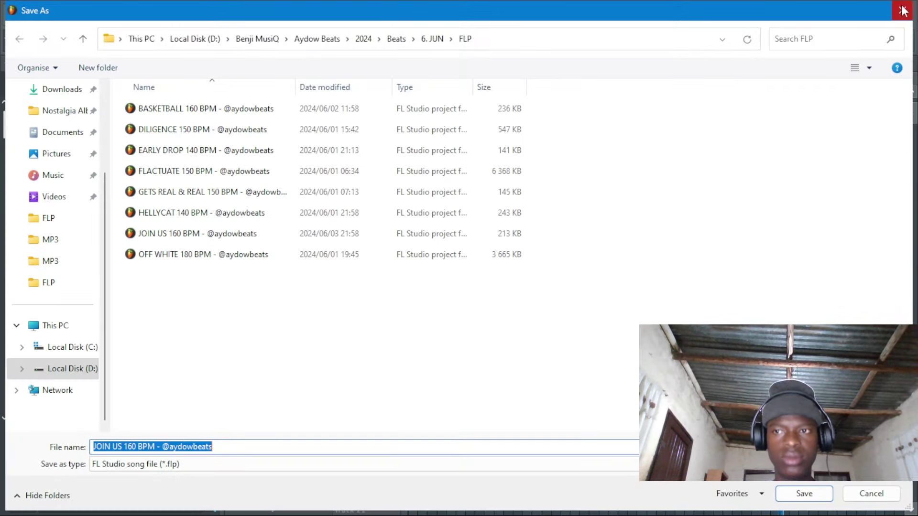
{"action": "left_click", "coordinate": [902, 11]}
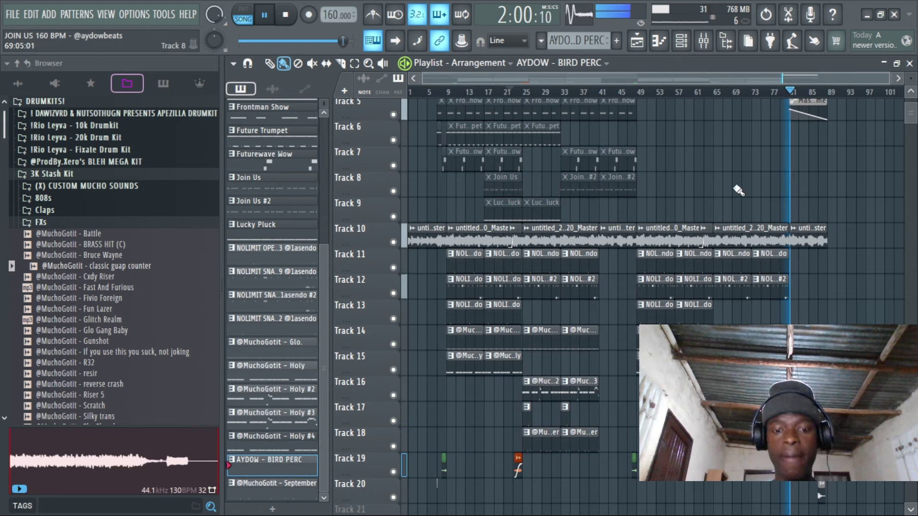
Replace the clips on Tracks 11 to 15 between bars 49 and 65 with a copy of those between bars 9 and 25
{"action": "scroll", "coordinate": [657, 268], "scroll_direction": "down", "scroll_amount": 6}
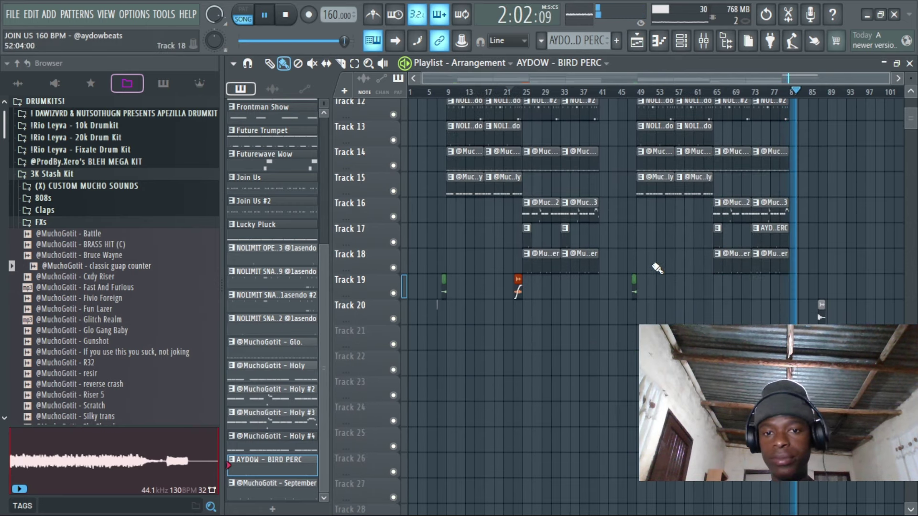
{"action": "scroll", "coordinate": [598, 362], "scroll_direction": "up", "scroll_amount": 5}
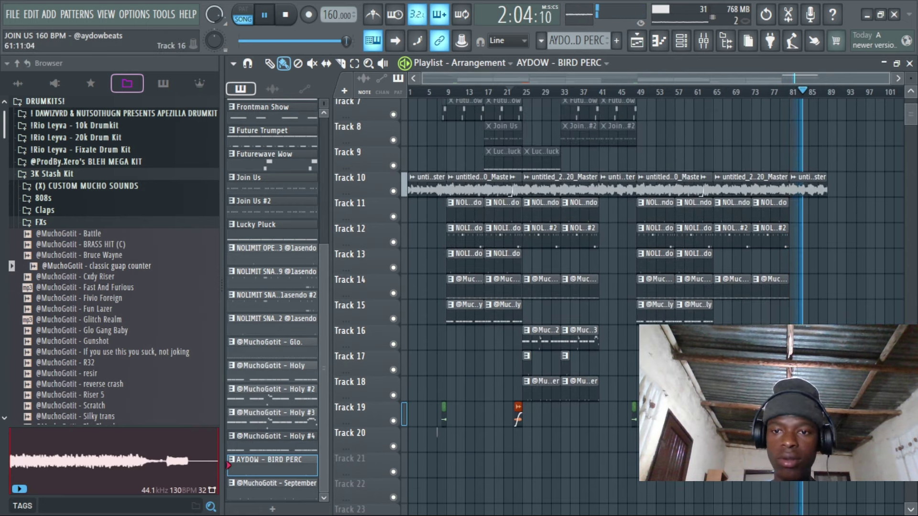
{"action": "mouse_move", "coordinate": [693, 311]}
{"action": "left_mouse_down"}
{"action": "mouse_move", "coordinate": [687, 241]}
{"action": "mouse_move", "coordinate": [671, 216]}
{"action": "mouse_move", "coordinate": [655, 311]}
{"action": "left_mouse_up"}
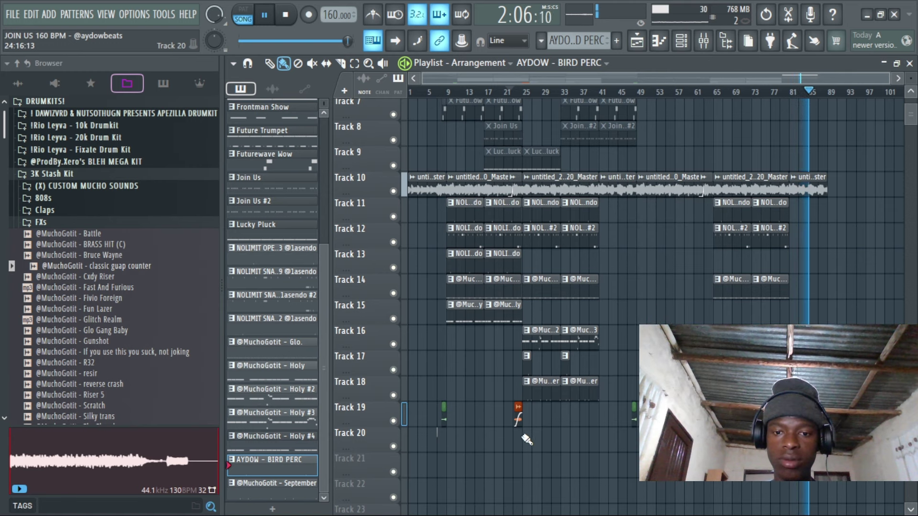
{"action": "left_click_drag", "start_coordinate": [520, 450], "coordinate": [652, 215]}
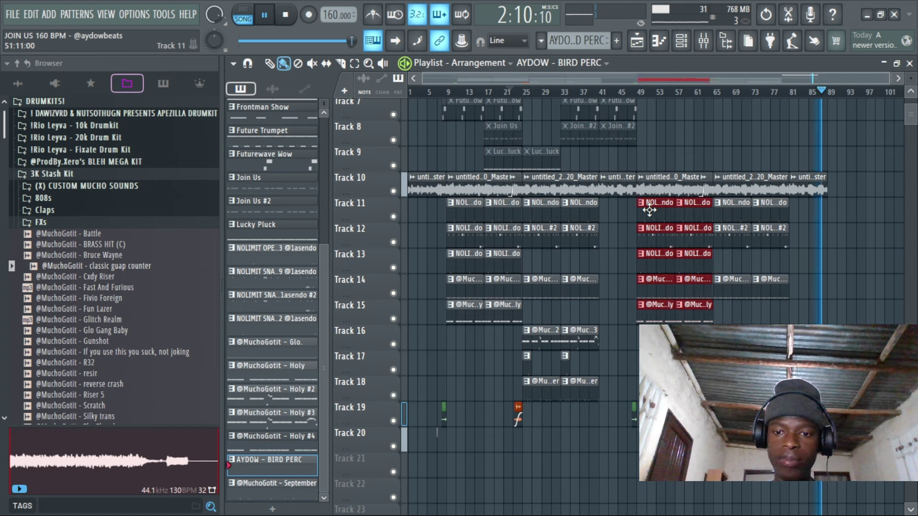
{"action": "left_click", "coordinate": [619, 341]}
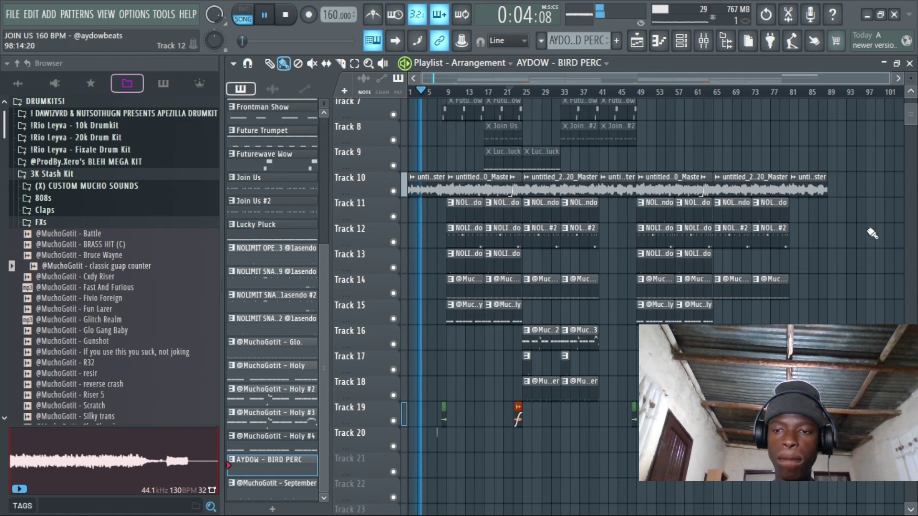
Select the whole song's time range in the playlist, from bar 1 to the end of the last clips at bar 89
{"action": "key", "text": "ctrl+a"}
{"action": "left_click", "coordinate": [845, 105]}
{"action": "scroll", "coordinate": [868, 152], "scroll_direction": "up", "scroll_amount": 3}
{"action": "scroll", "coordinate": [868, 151], "scroll_direction": "down", "scroll_amount": 2}
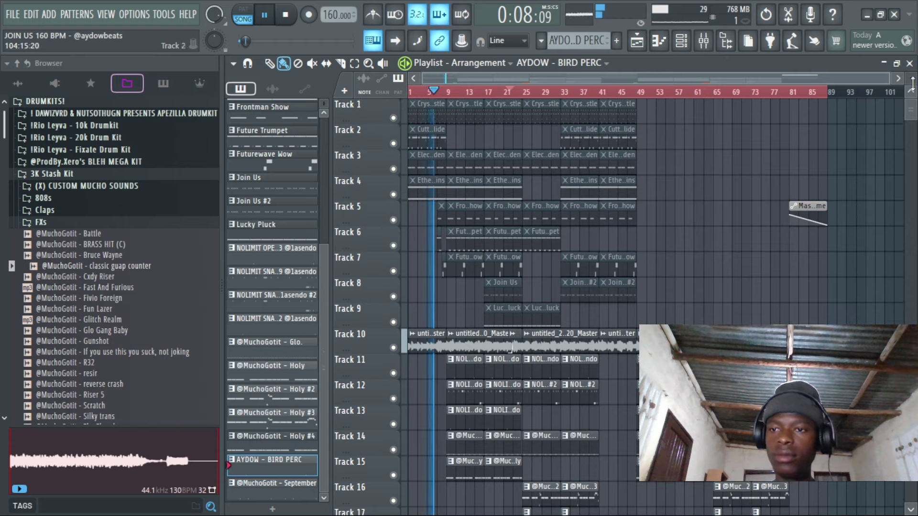